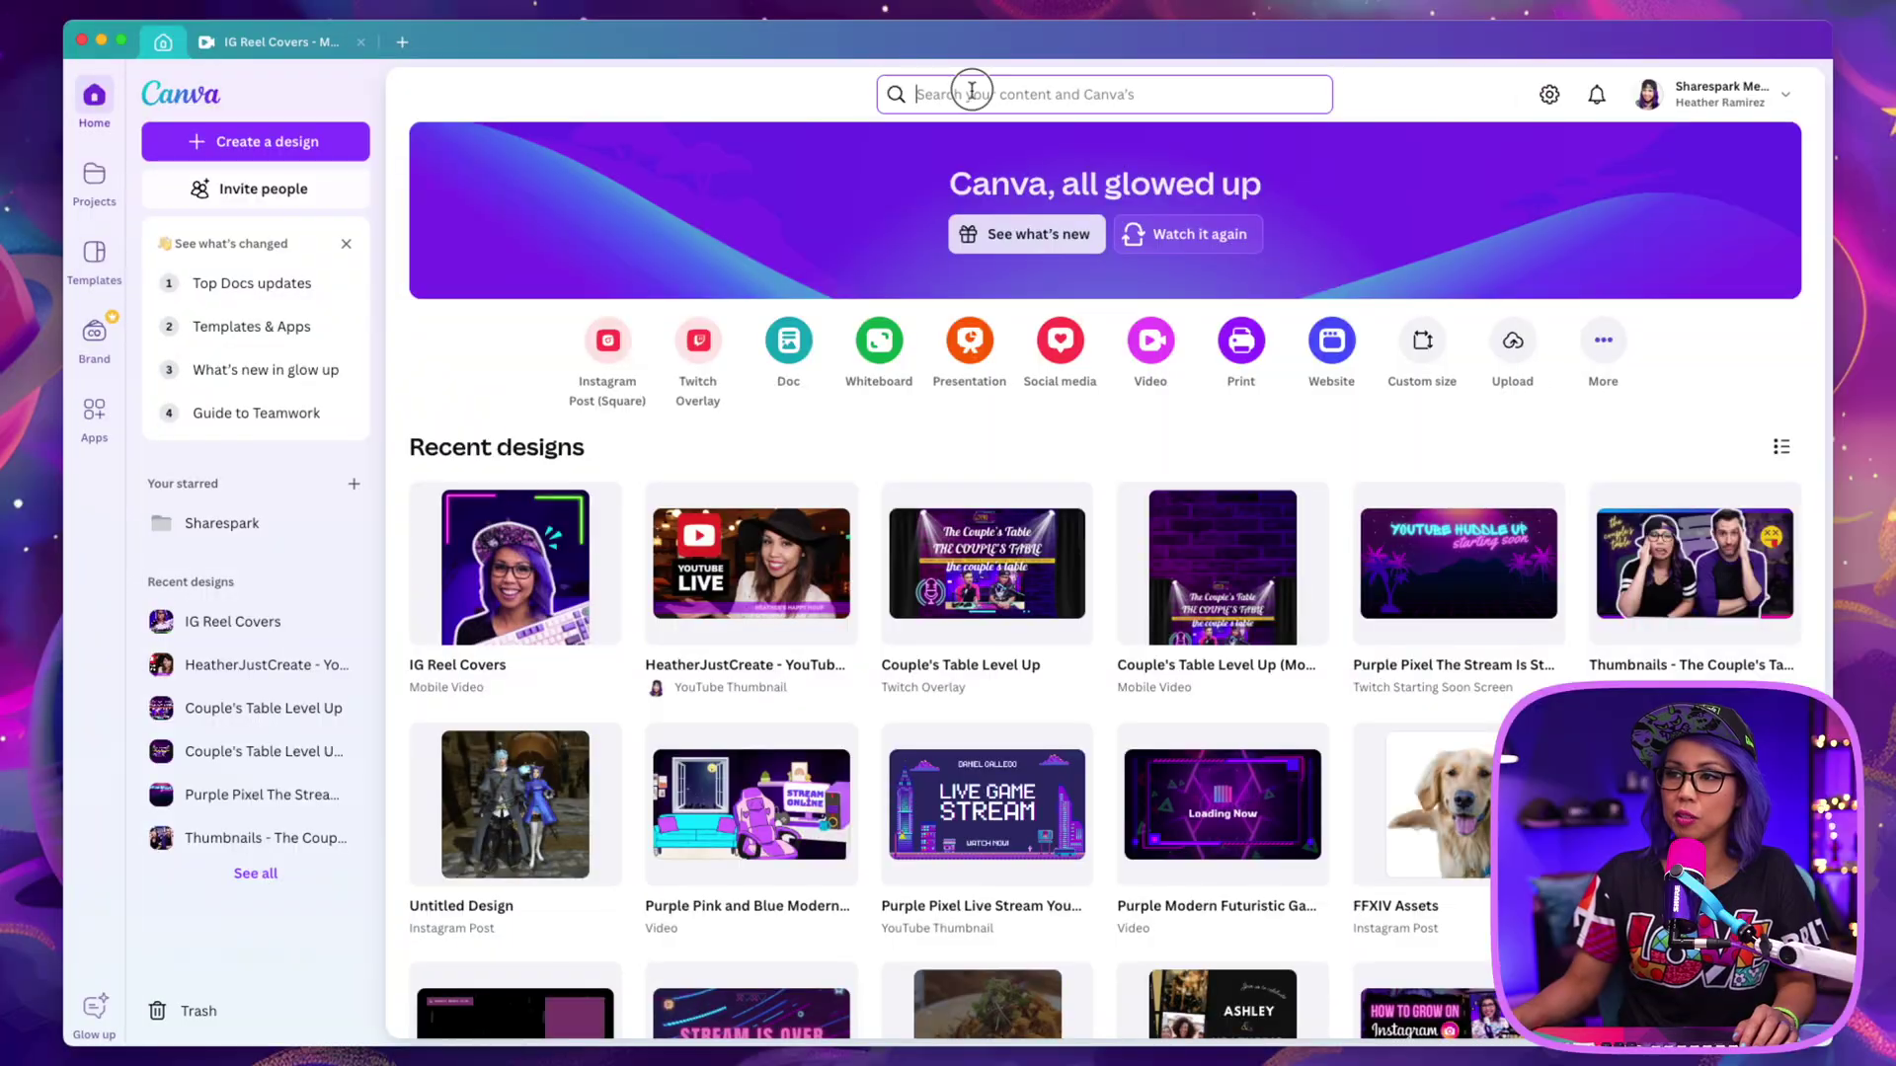
Search for "instagram reel cover" and open the 1080 × 1920 px Instagram Reel Cover template category
left_click(971, 91)
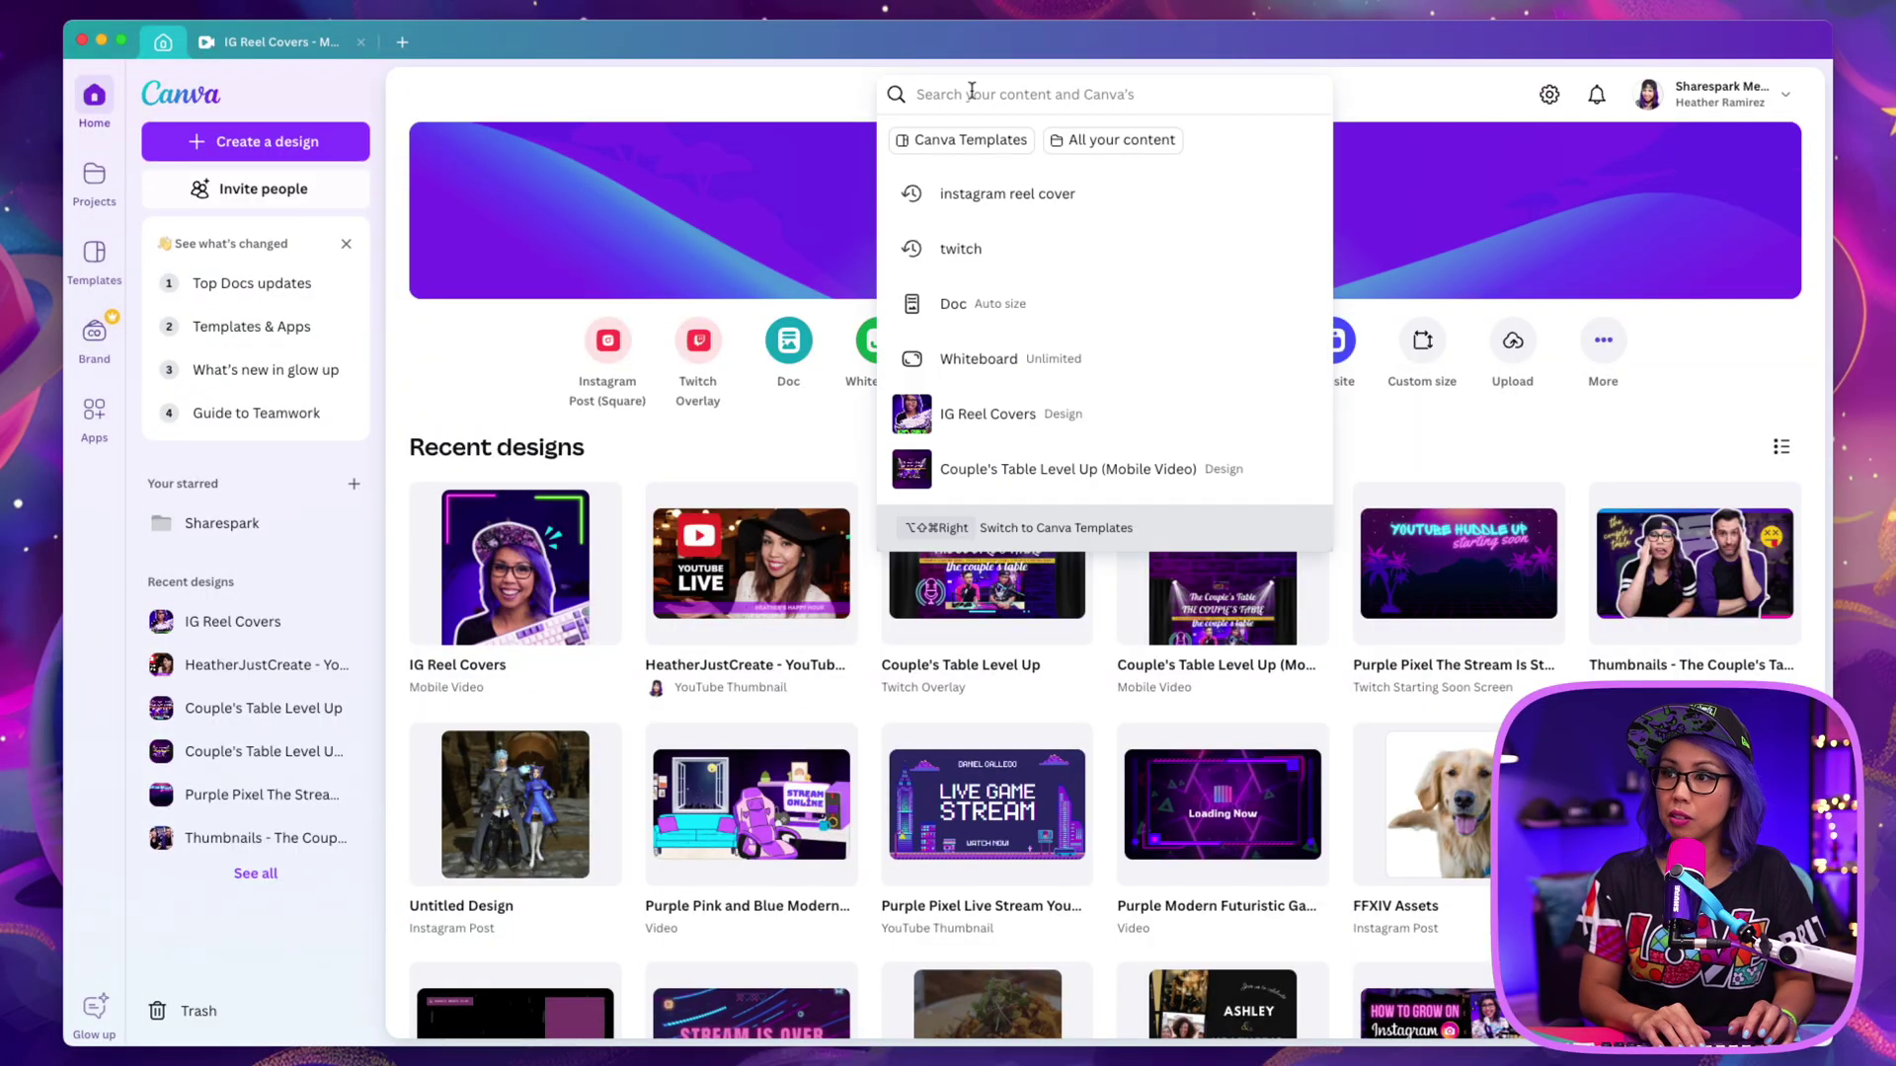
type("instagram reel cover")
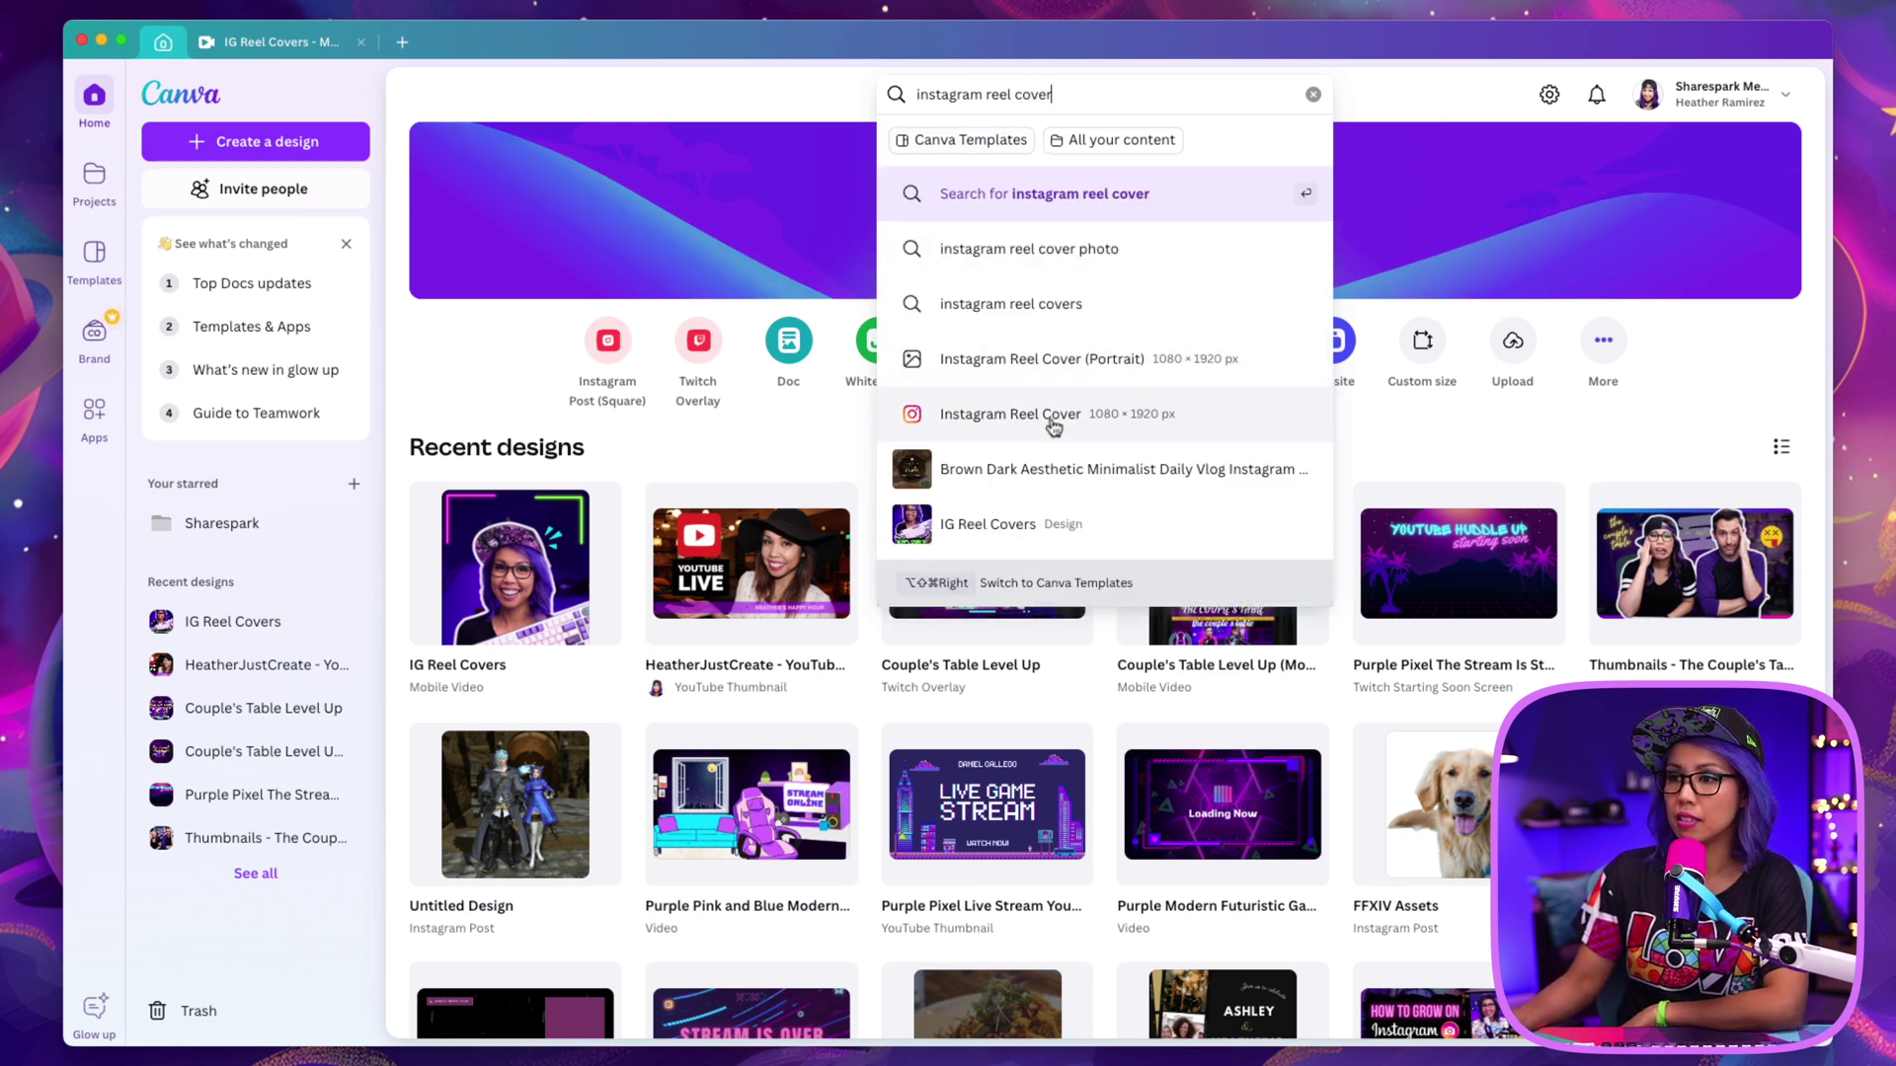
left_click(1034, 424)
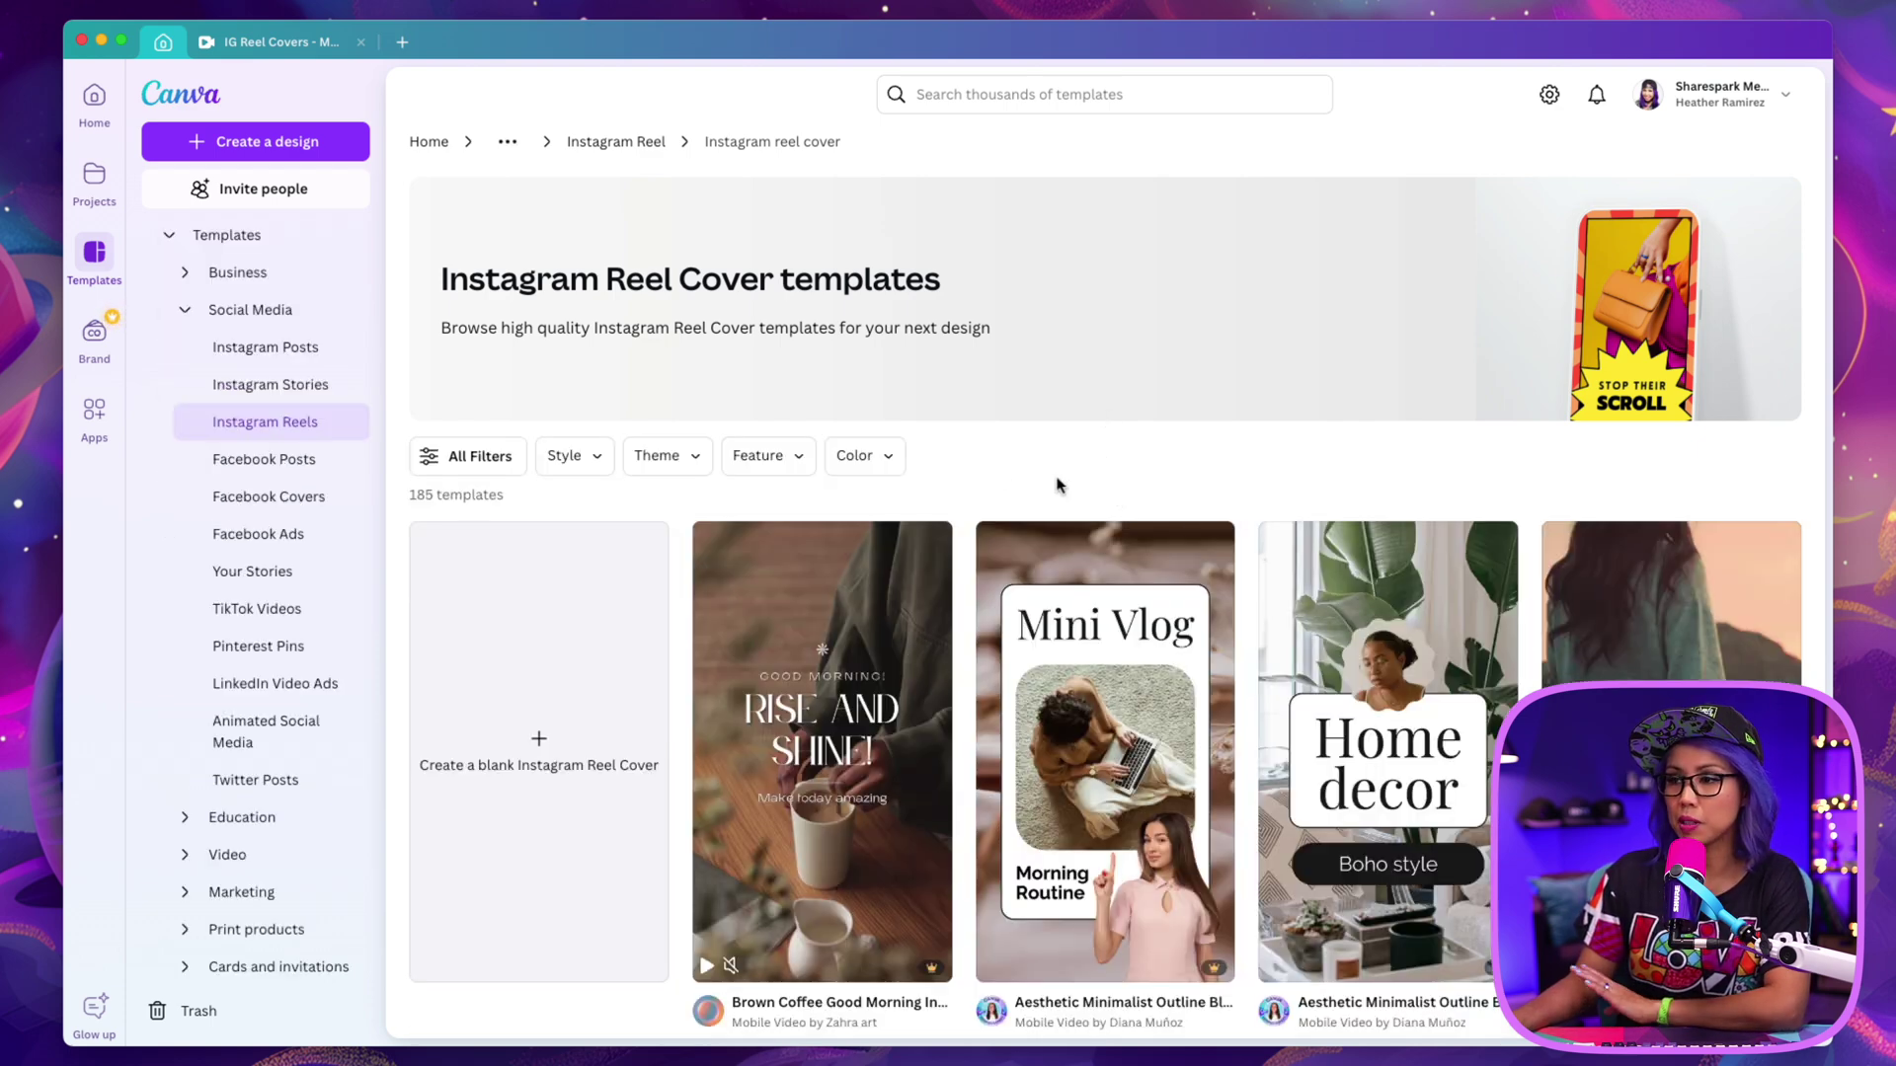
Browse the Instagram Reel Cover templates for ideas and start a blank Instagram Reel Cover design
scroll(1061, 489, "down", 2)
scroll(1121, 680, "down", 5)
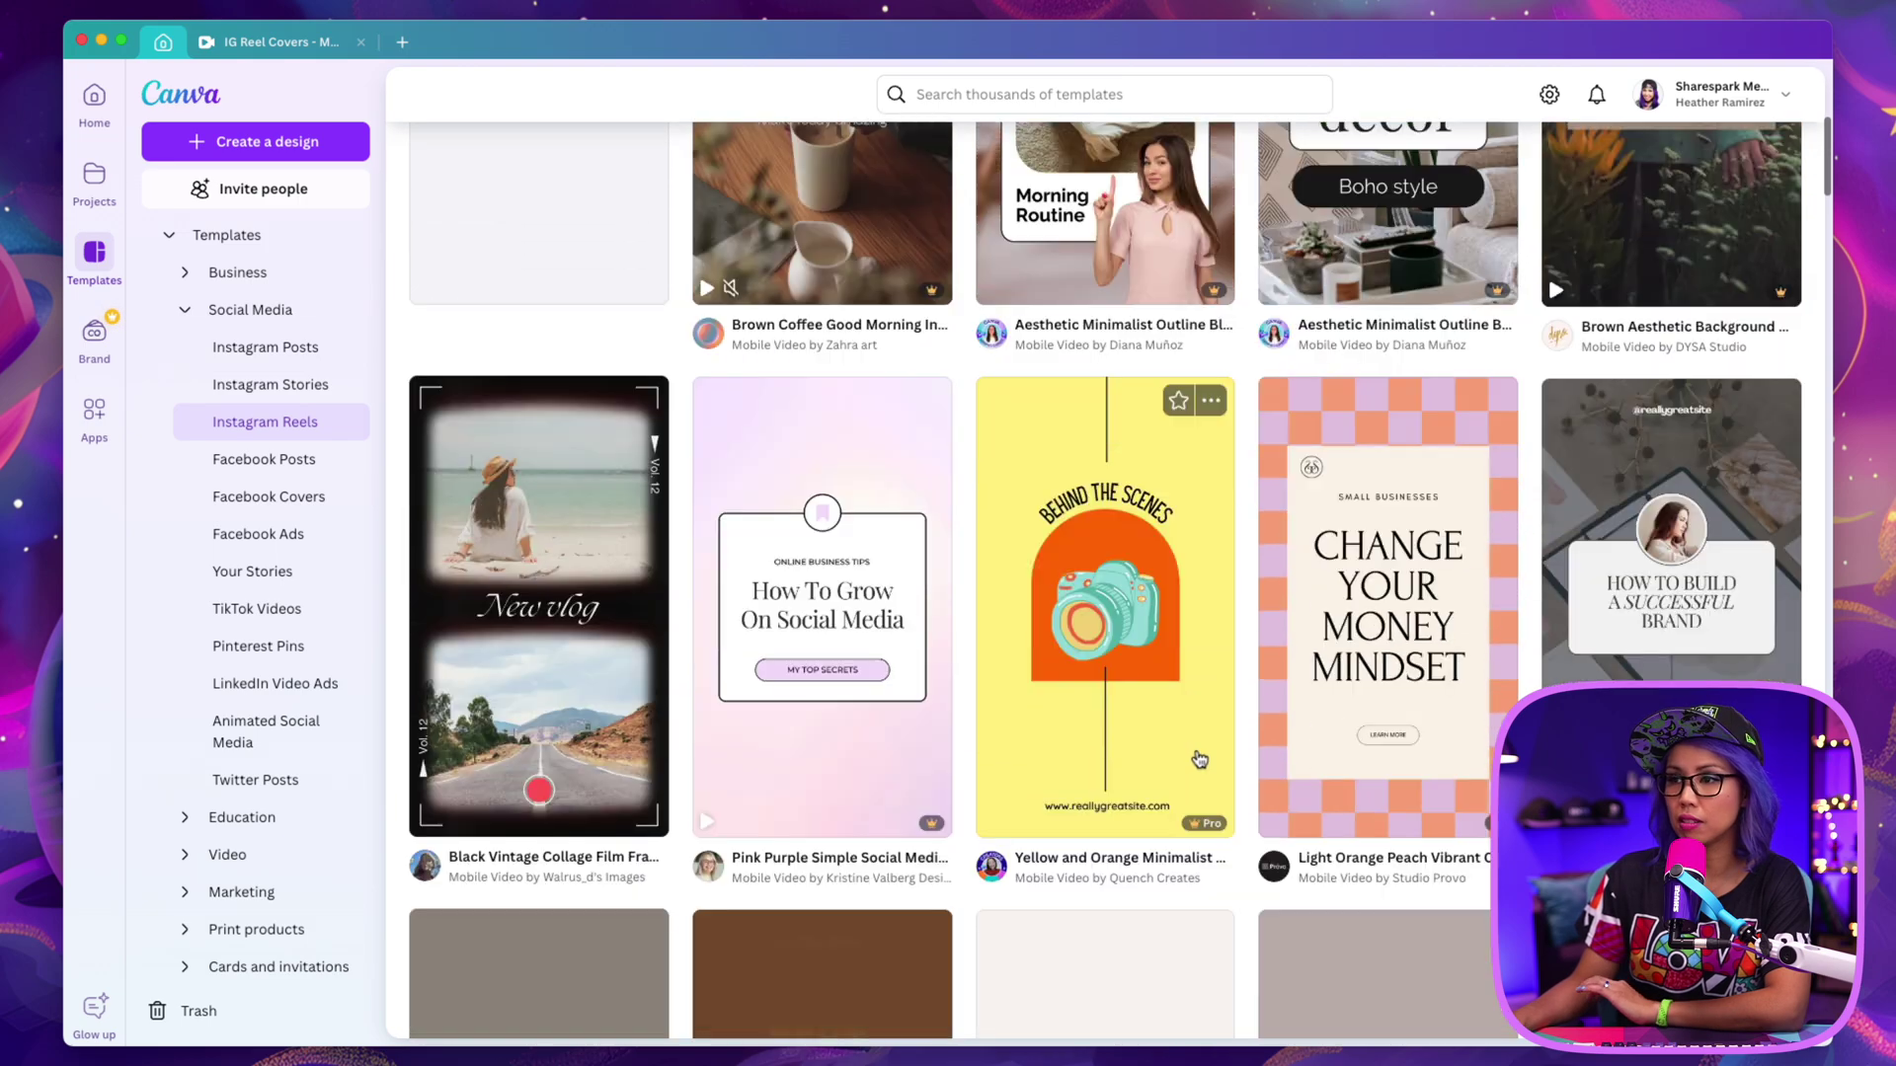
scroll(1199, 758, "down", 7)
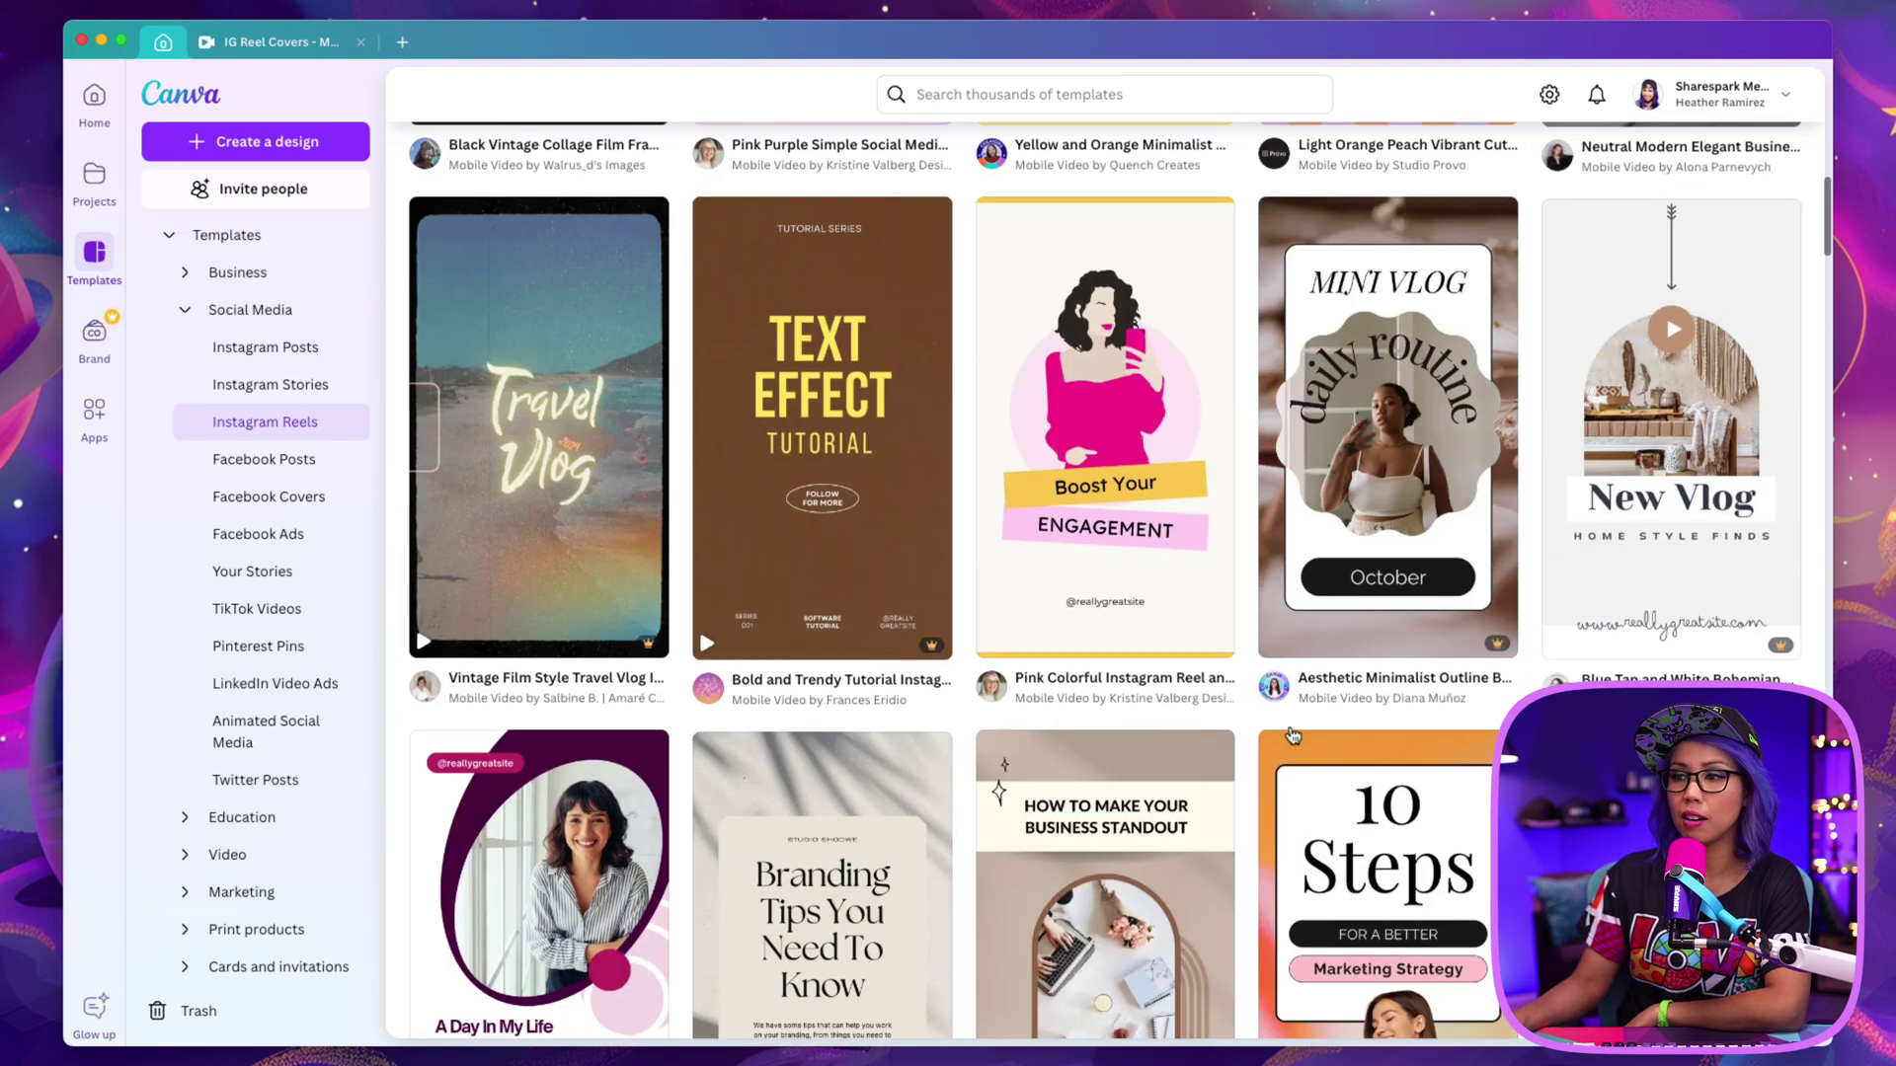
scroll(1294, 734, "down", 15)
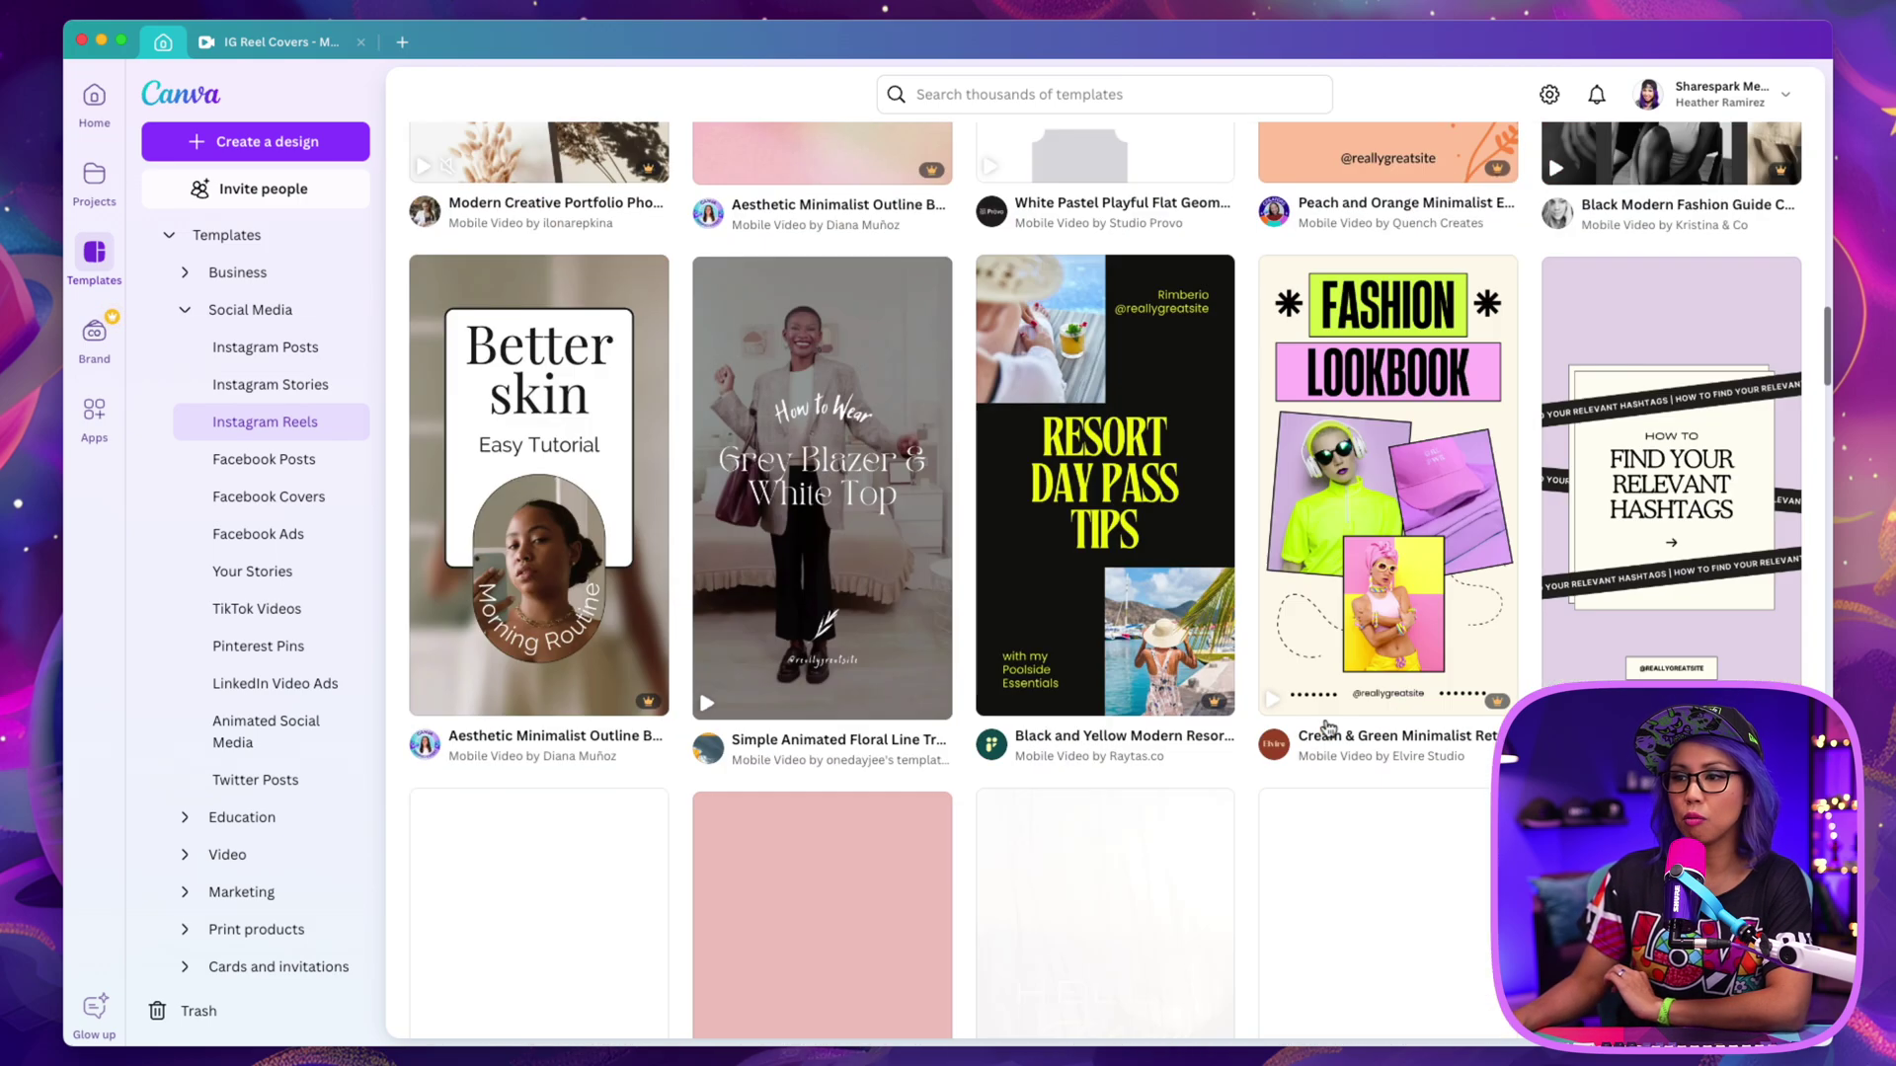
scroll(1329, 728, "down", 9)
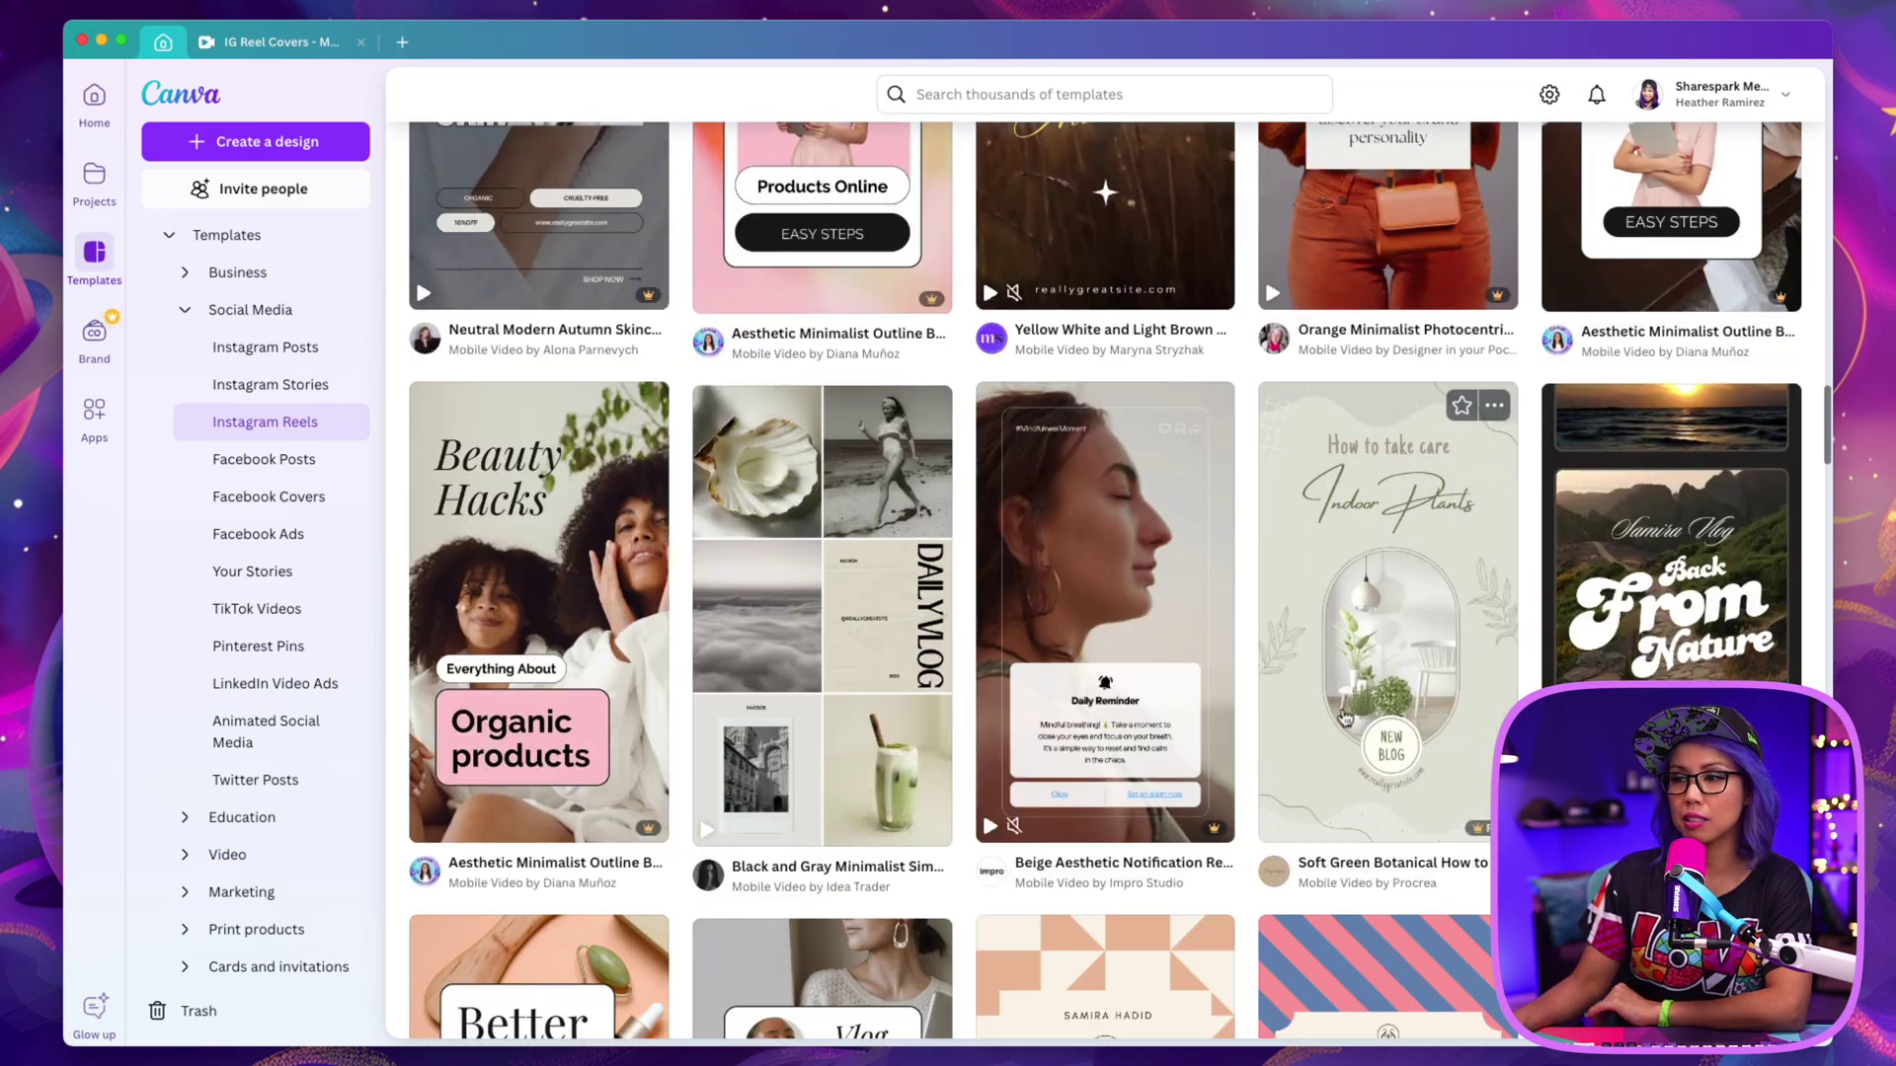
scroll(1344, 718, "down", 2)
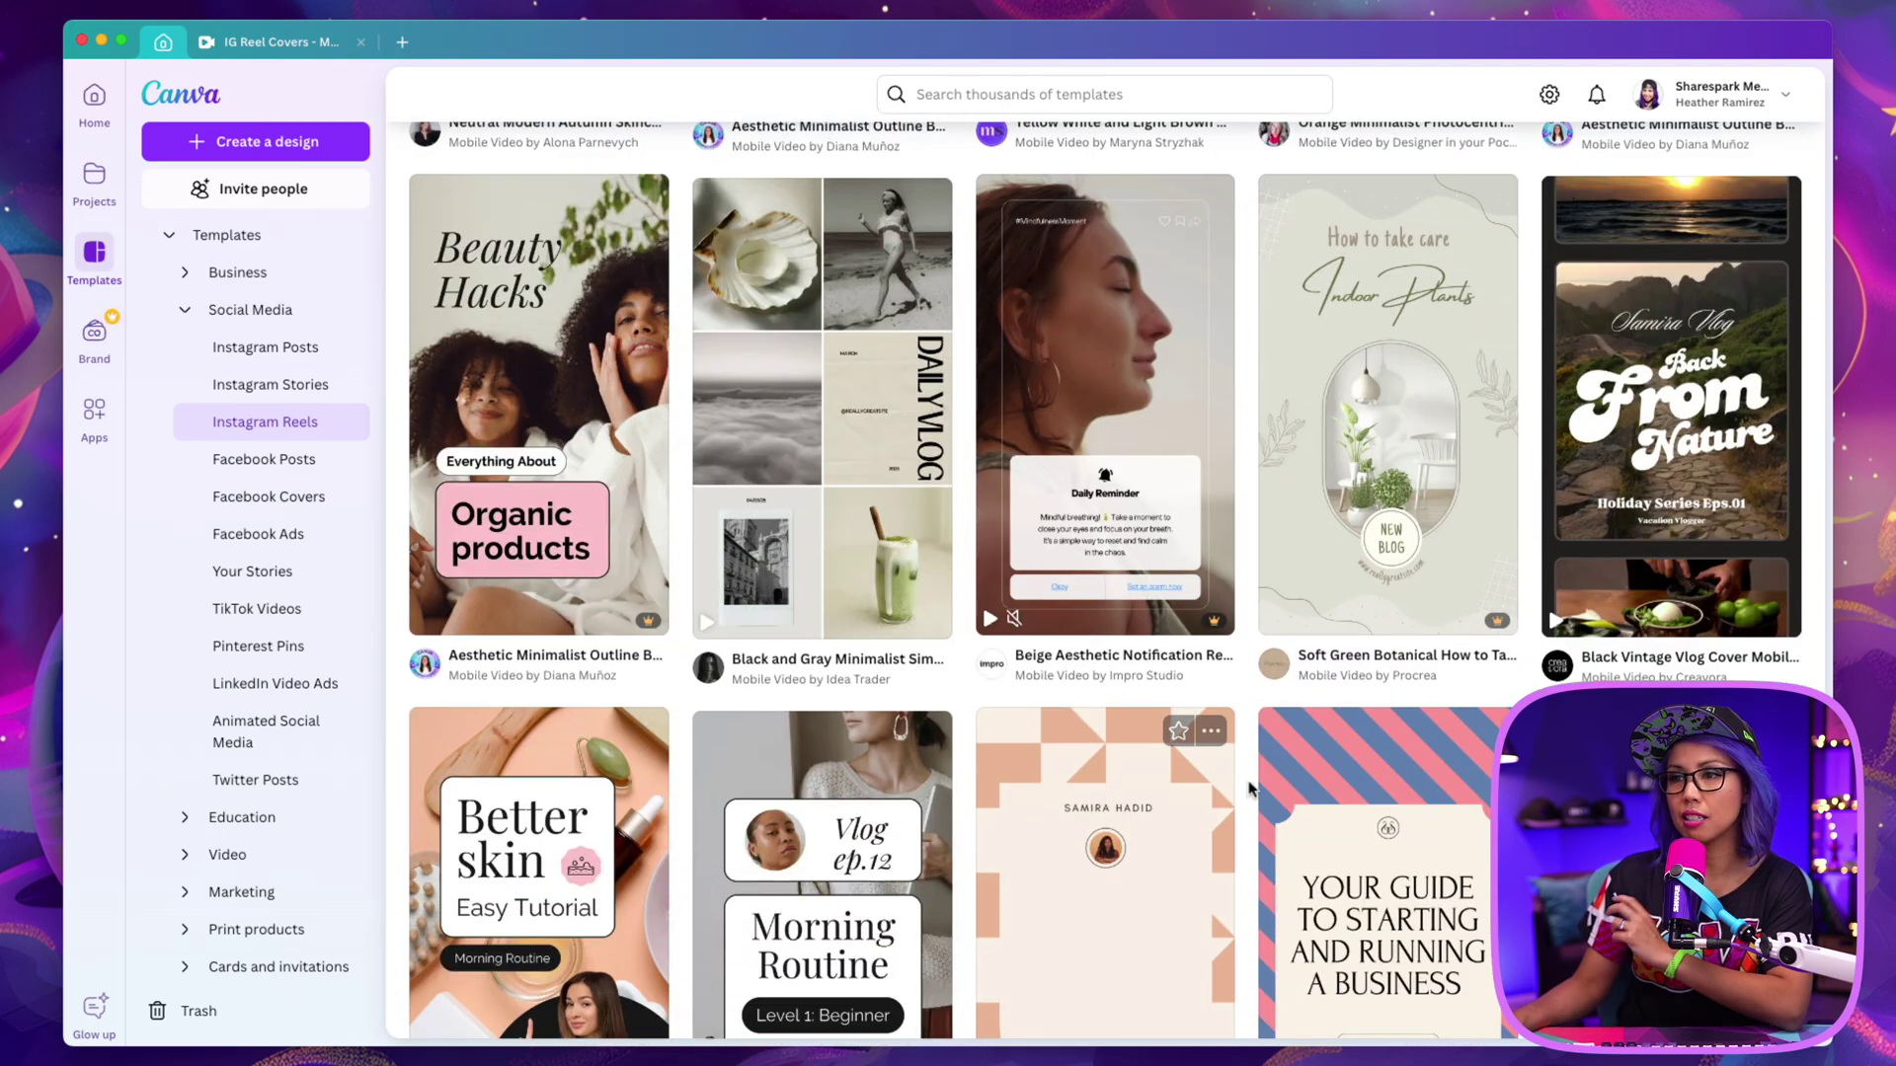
scroll(1086, 770, "down", 6)
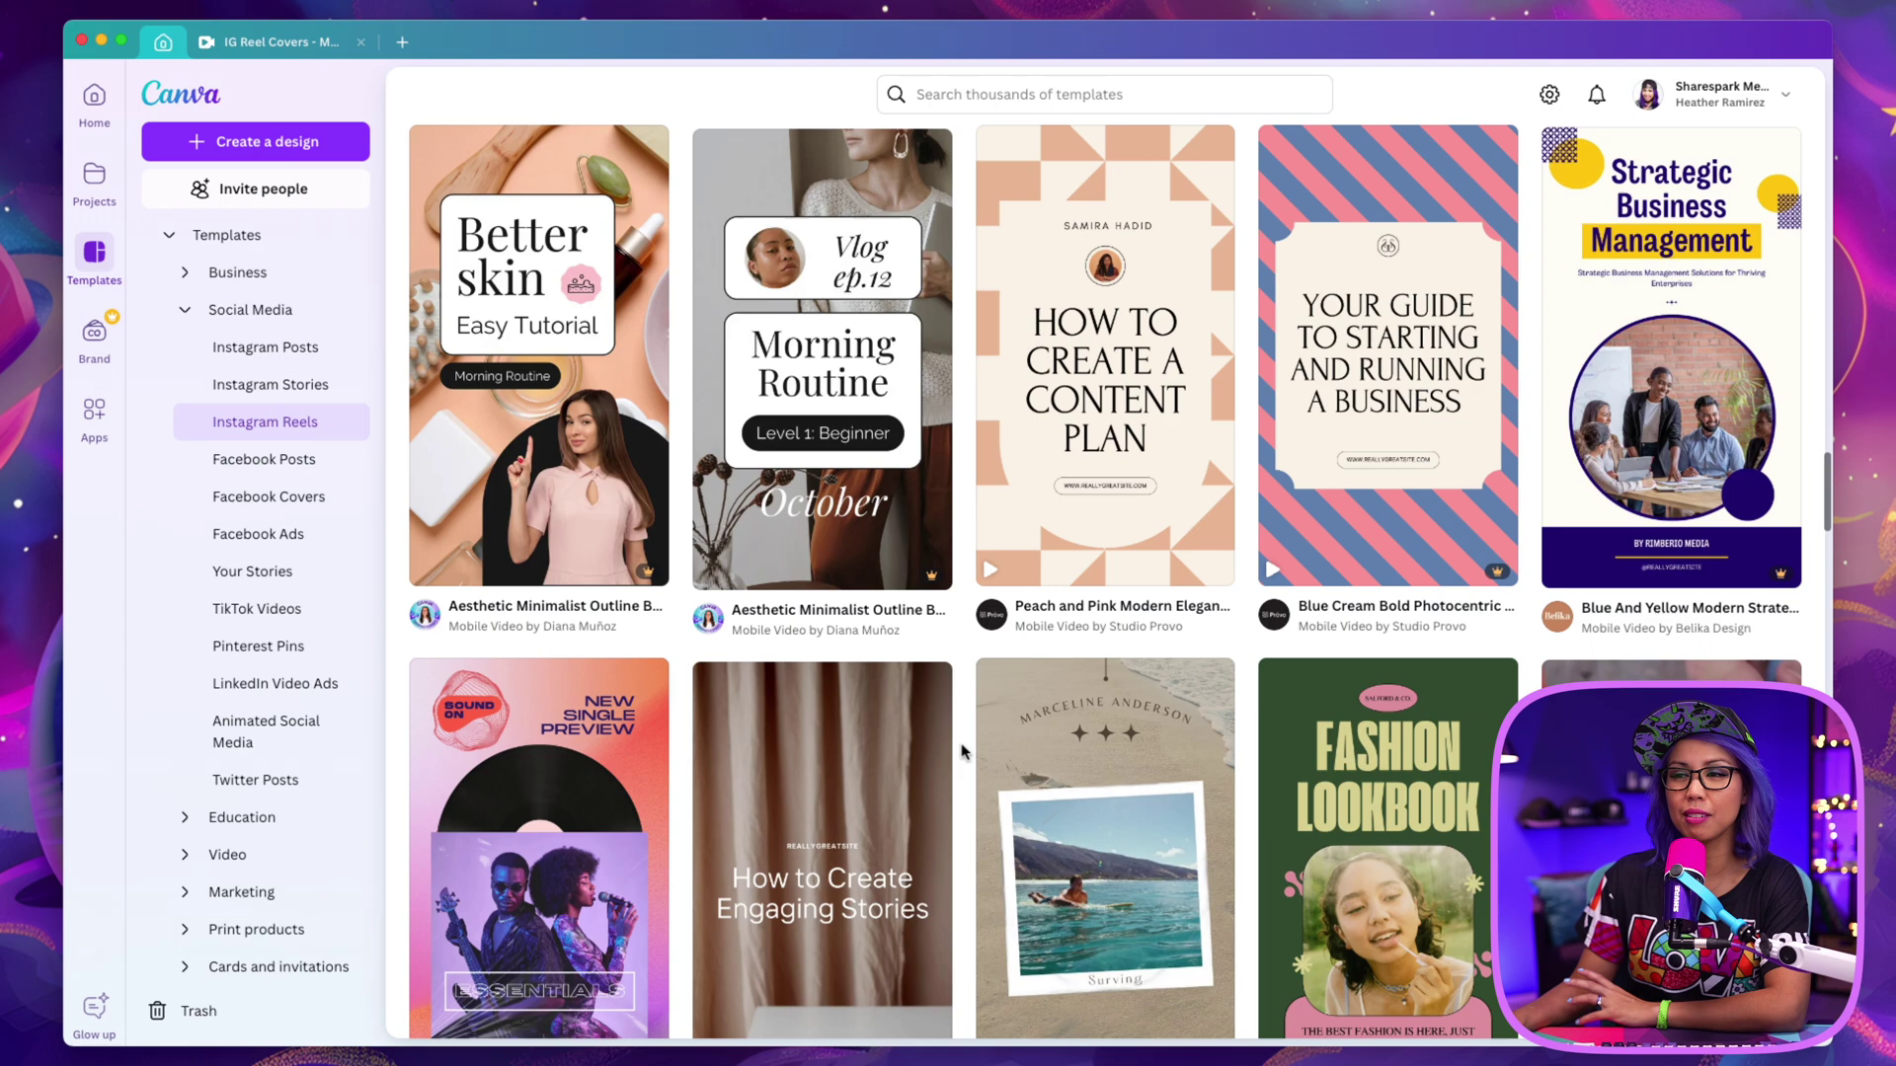
scroll(963, 750, "down", 2)
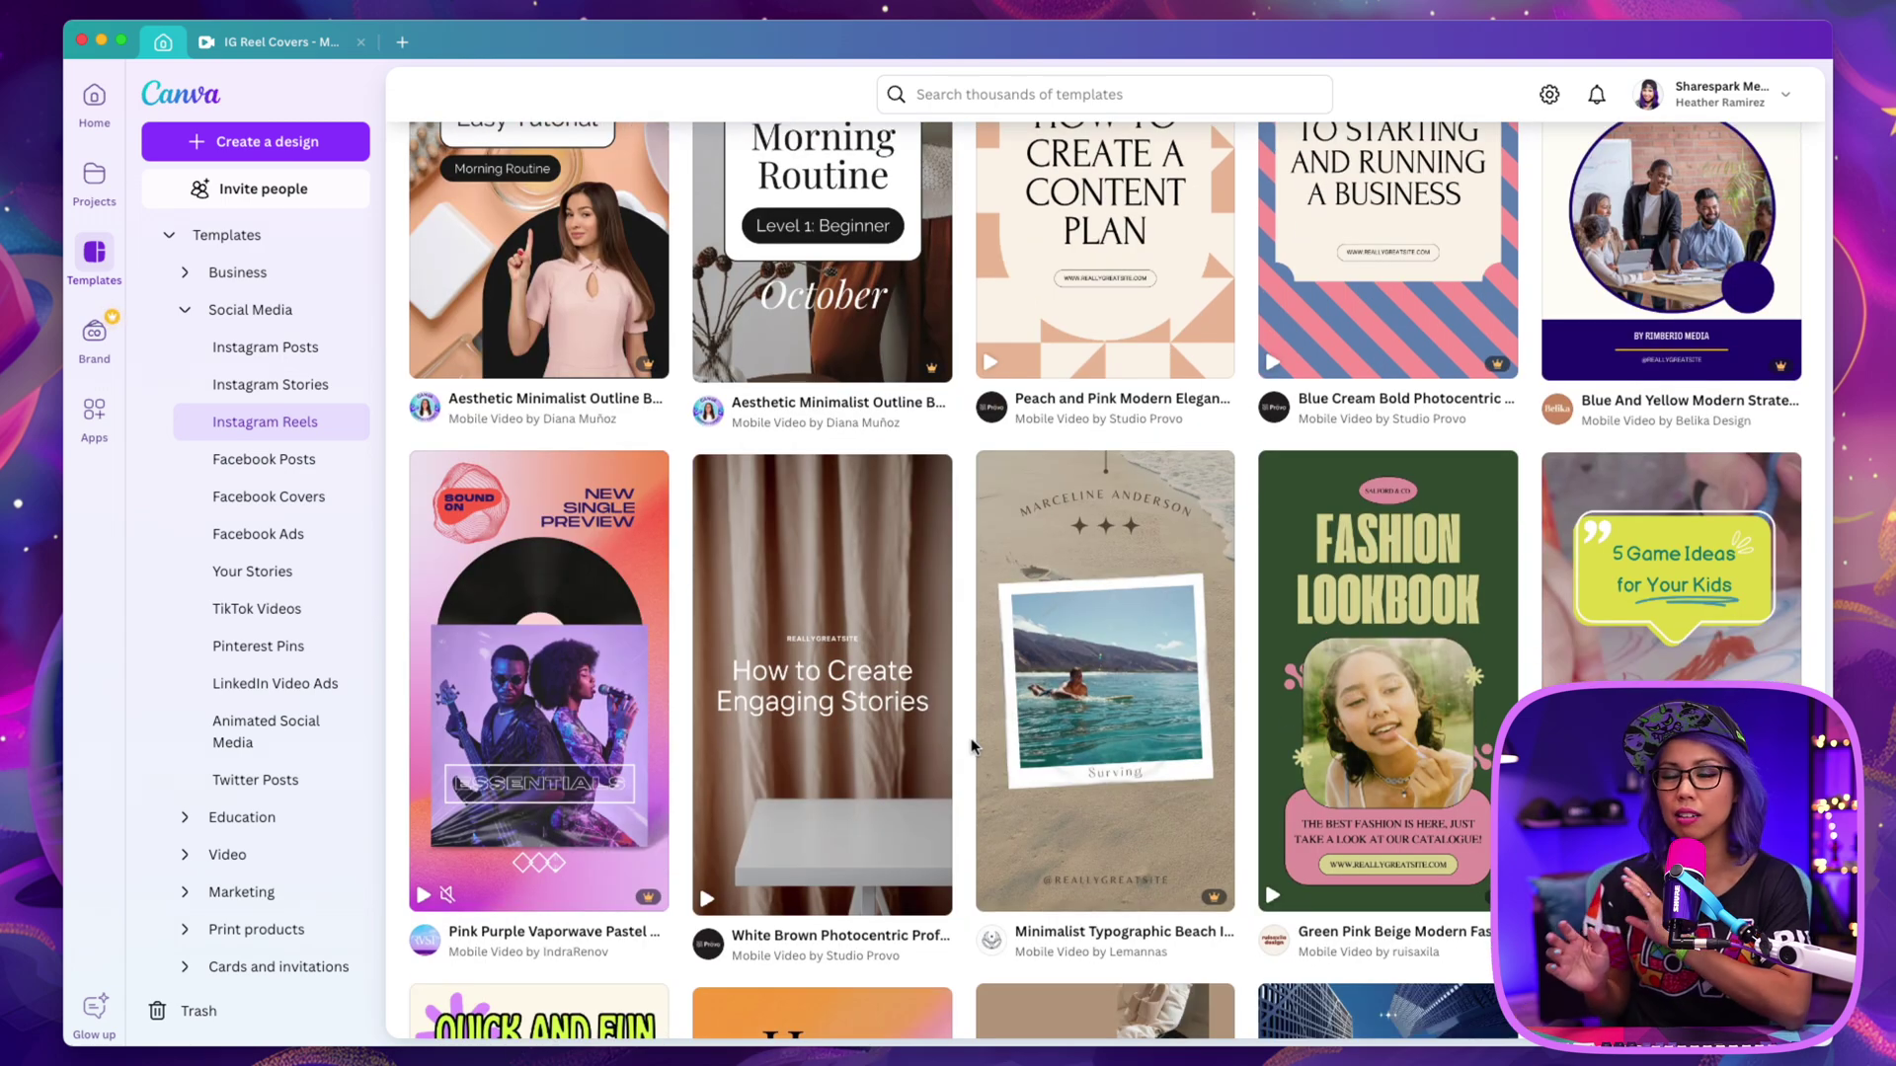
scroll(988, 725, "up", 15)
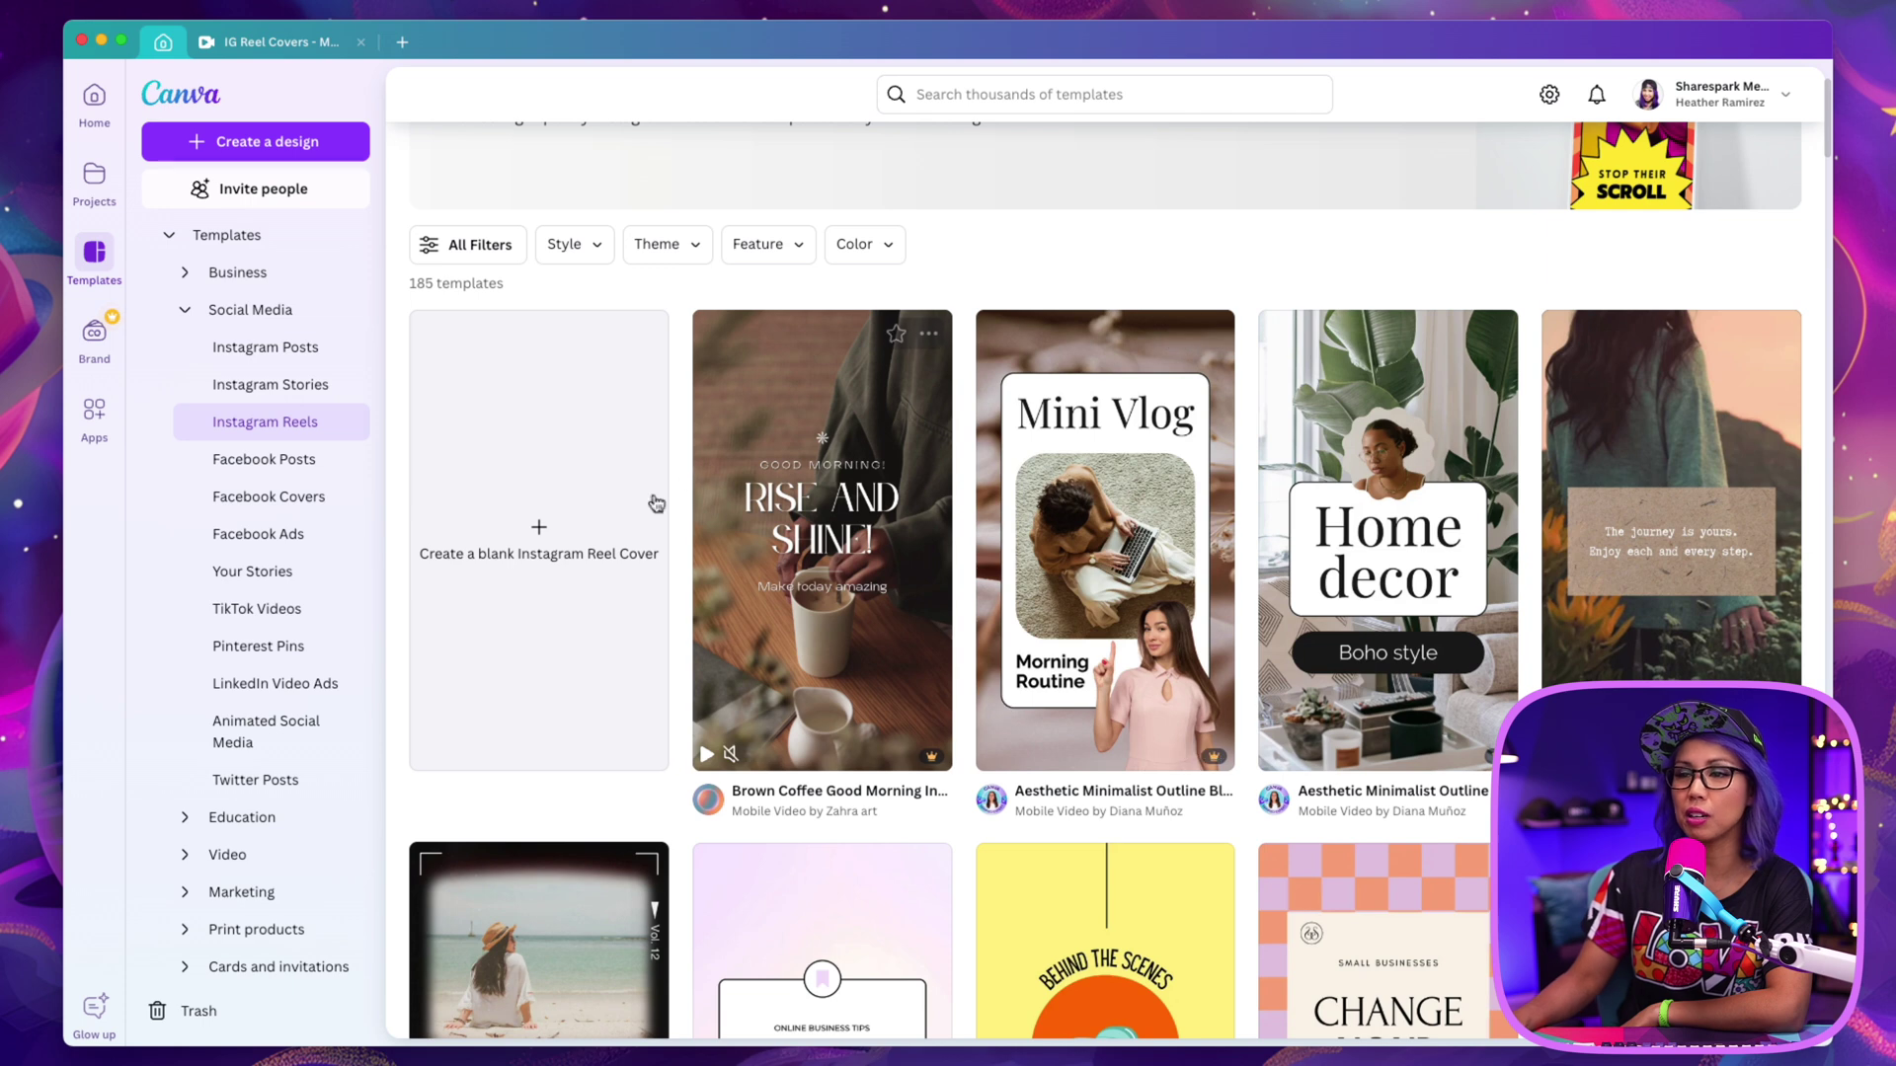
left_click(565, 584)
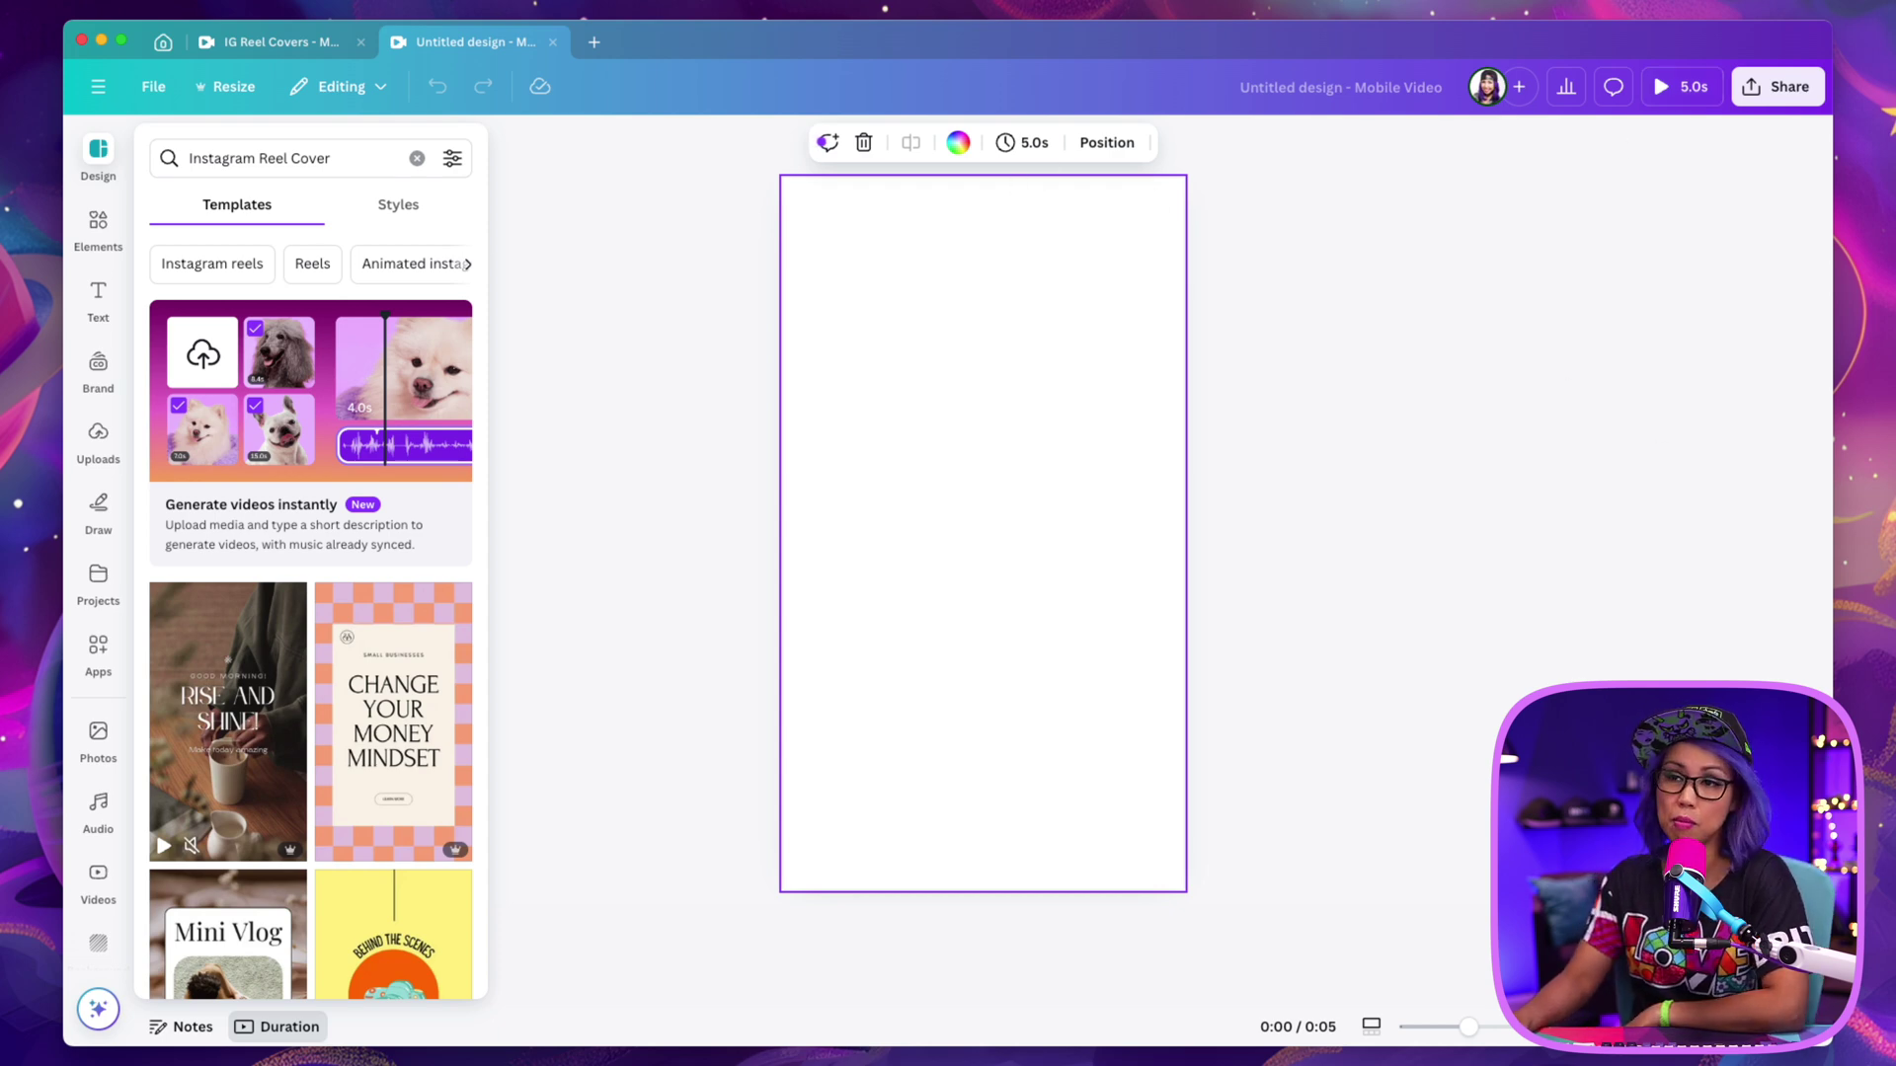
Switch to the open IG Reel Covers design and review each of its existing cover pages
left_click(281, 41)
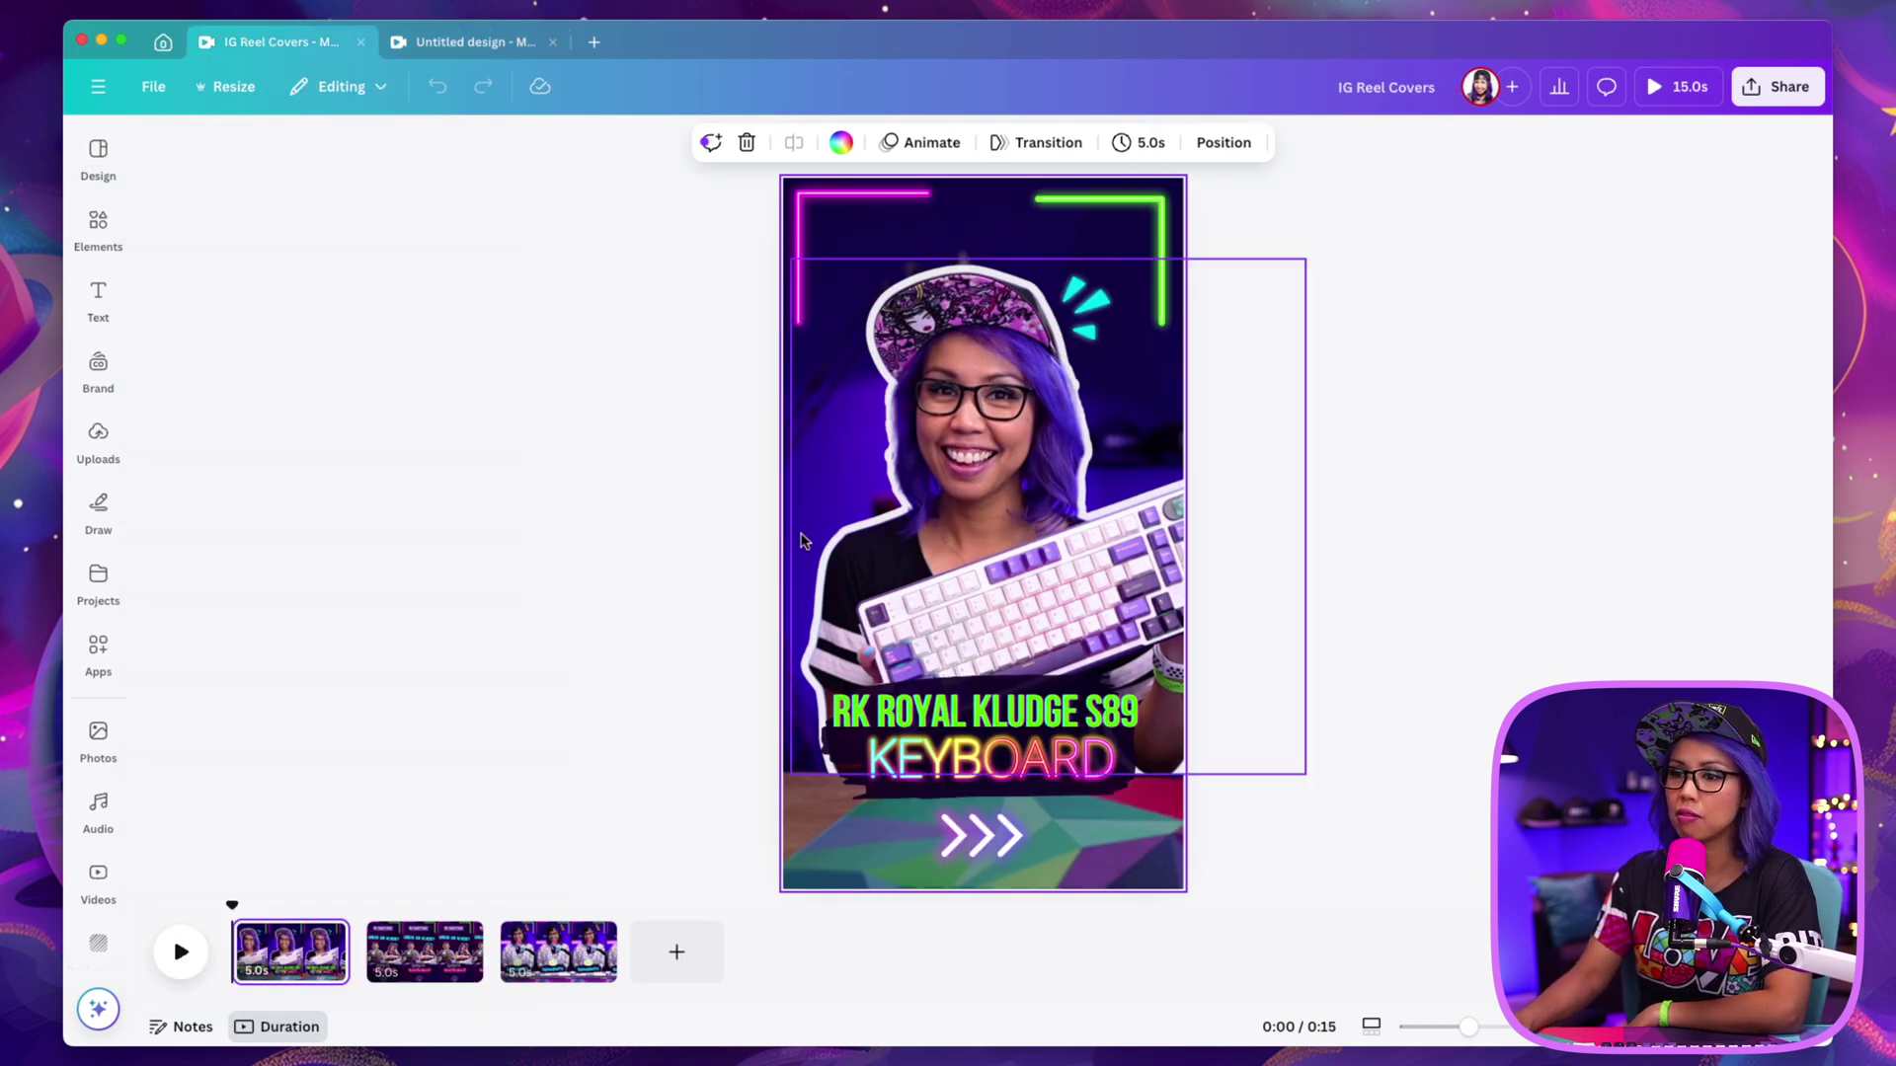
left_click(436, 950)
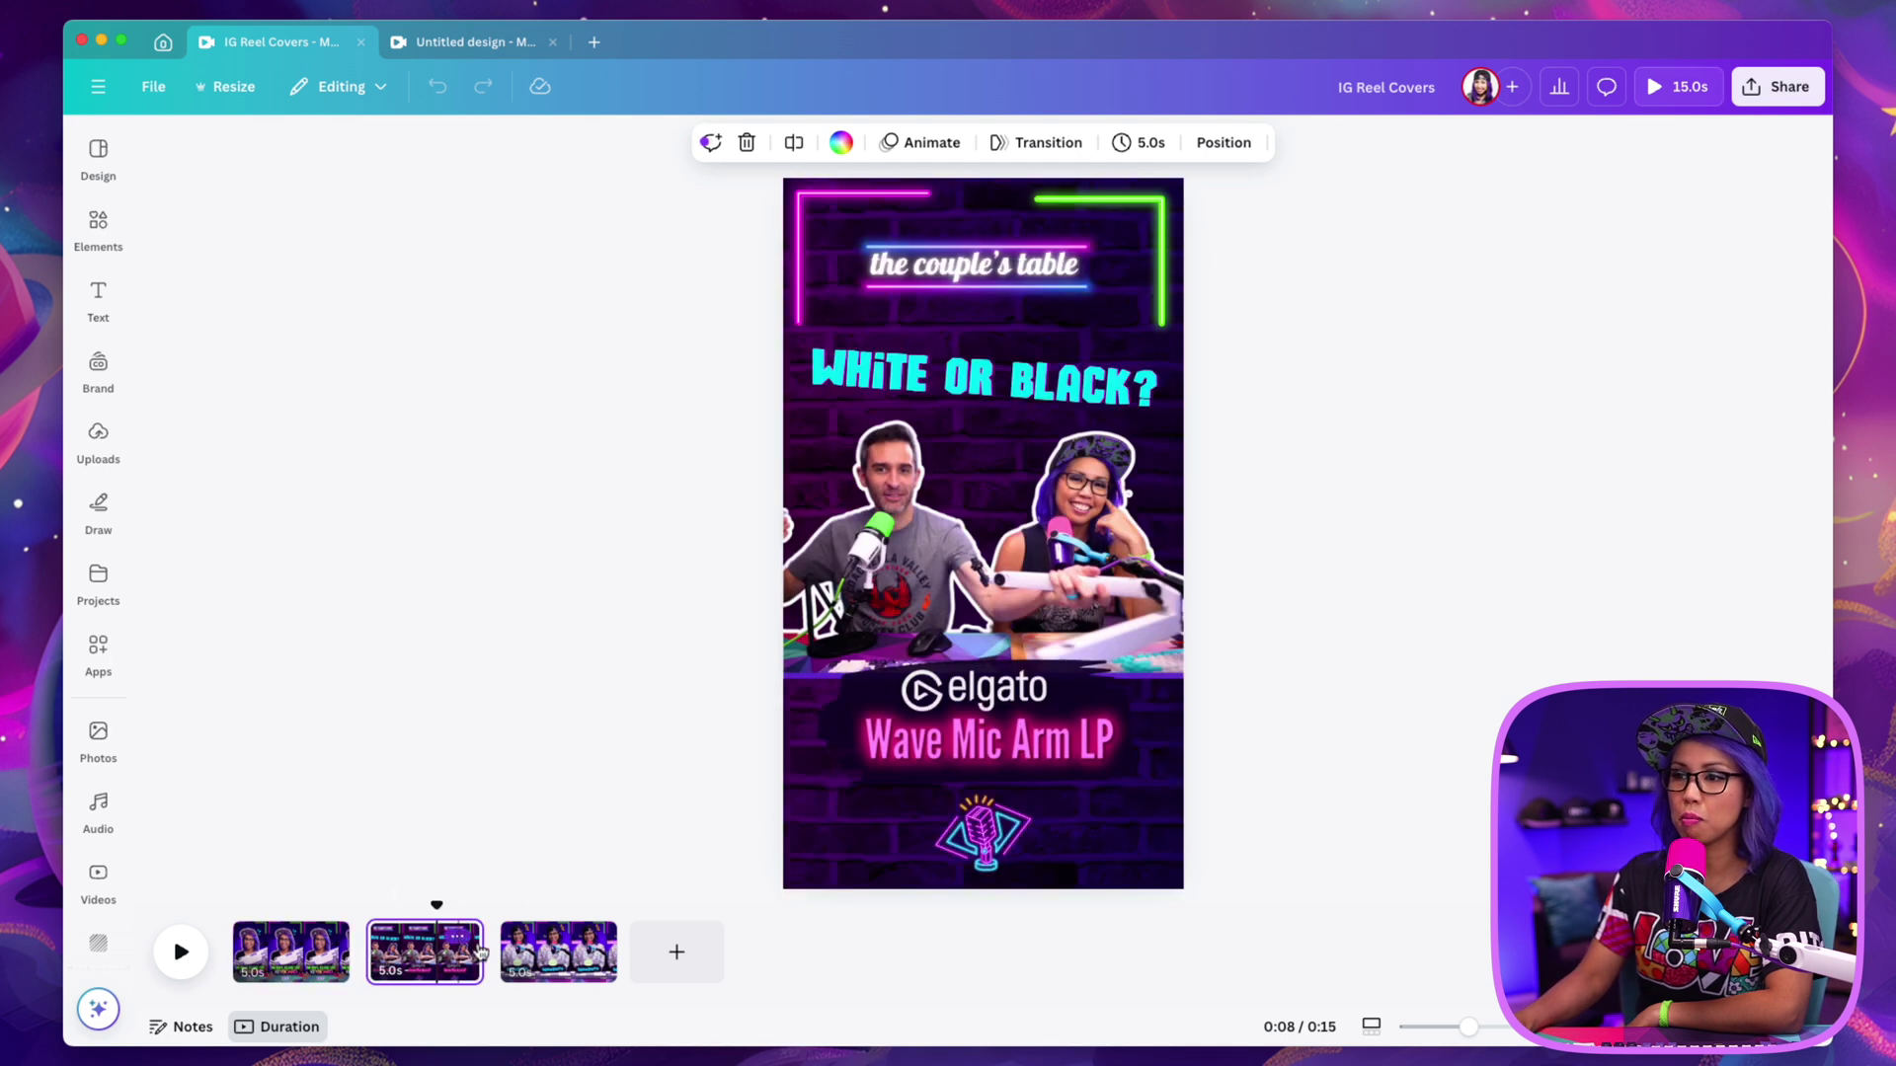
left_click(577, 950)
left_click(317, 949)
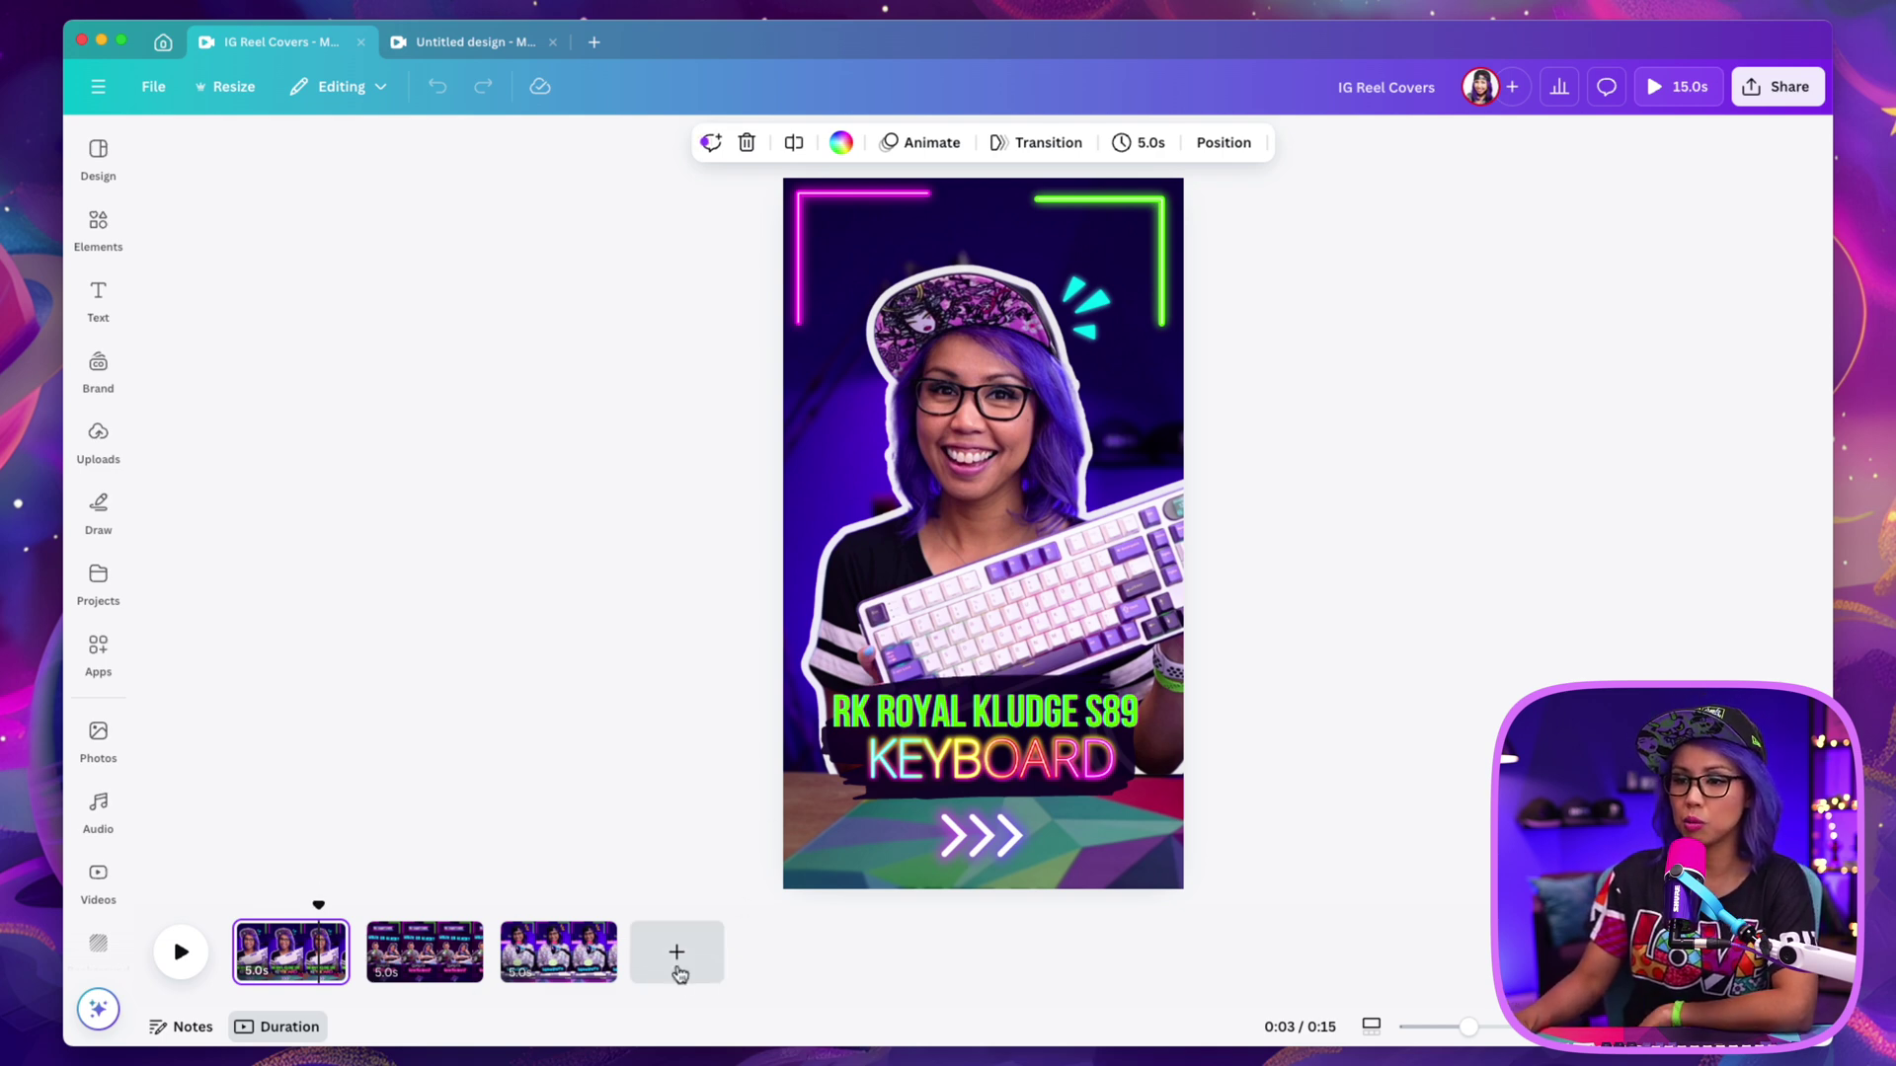
Add a blank page to the IG Reel Covers design and place it directly after the first page
left_click(676, 956)
left_click_drag(702, 957, 588, 962)
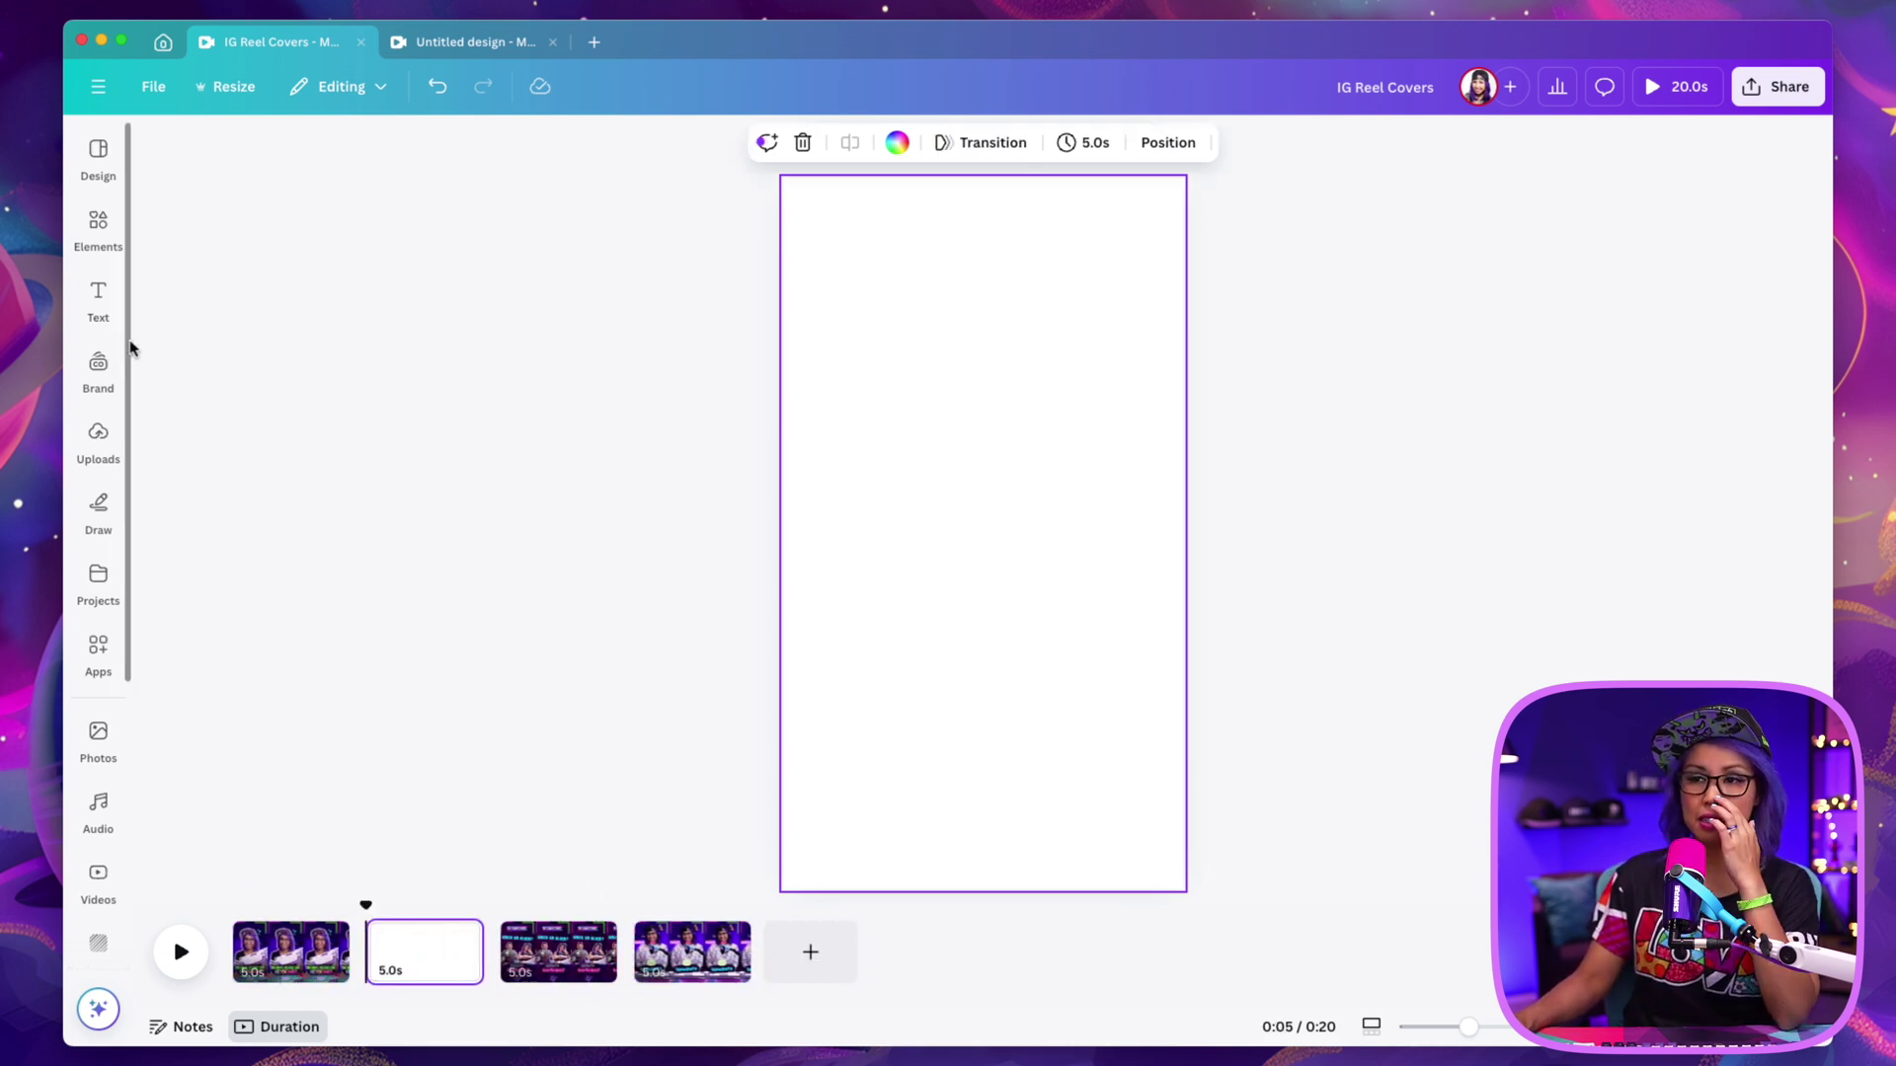
Insert the uploaded photo of the woman seated at the desk and set it as the blank page's background
left_click(98, 229)
left_click(98, 580)
left_click(101, 242)
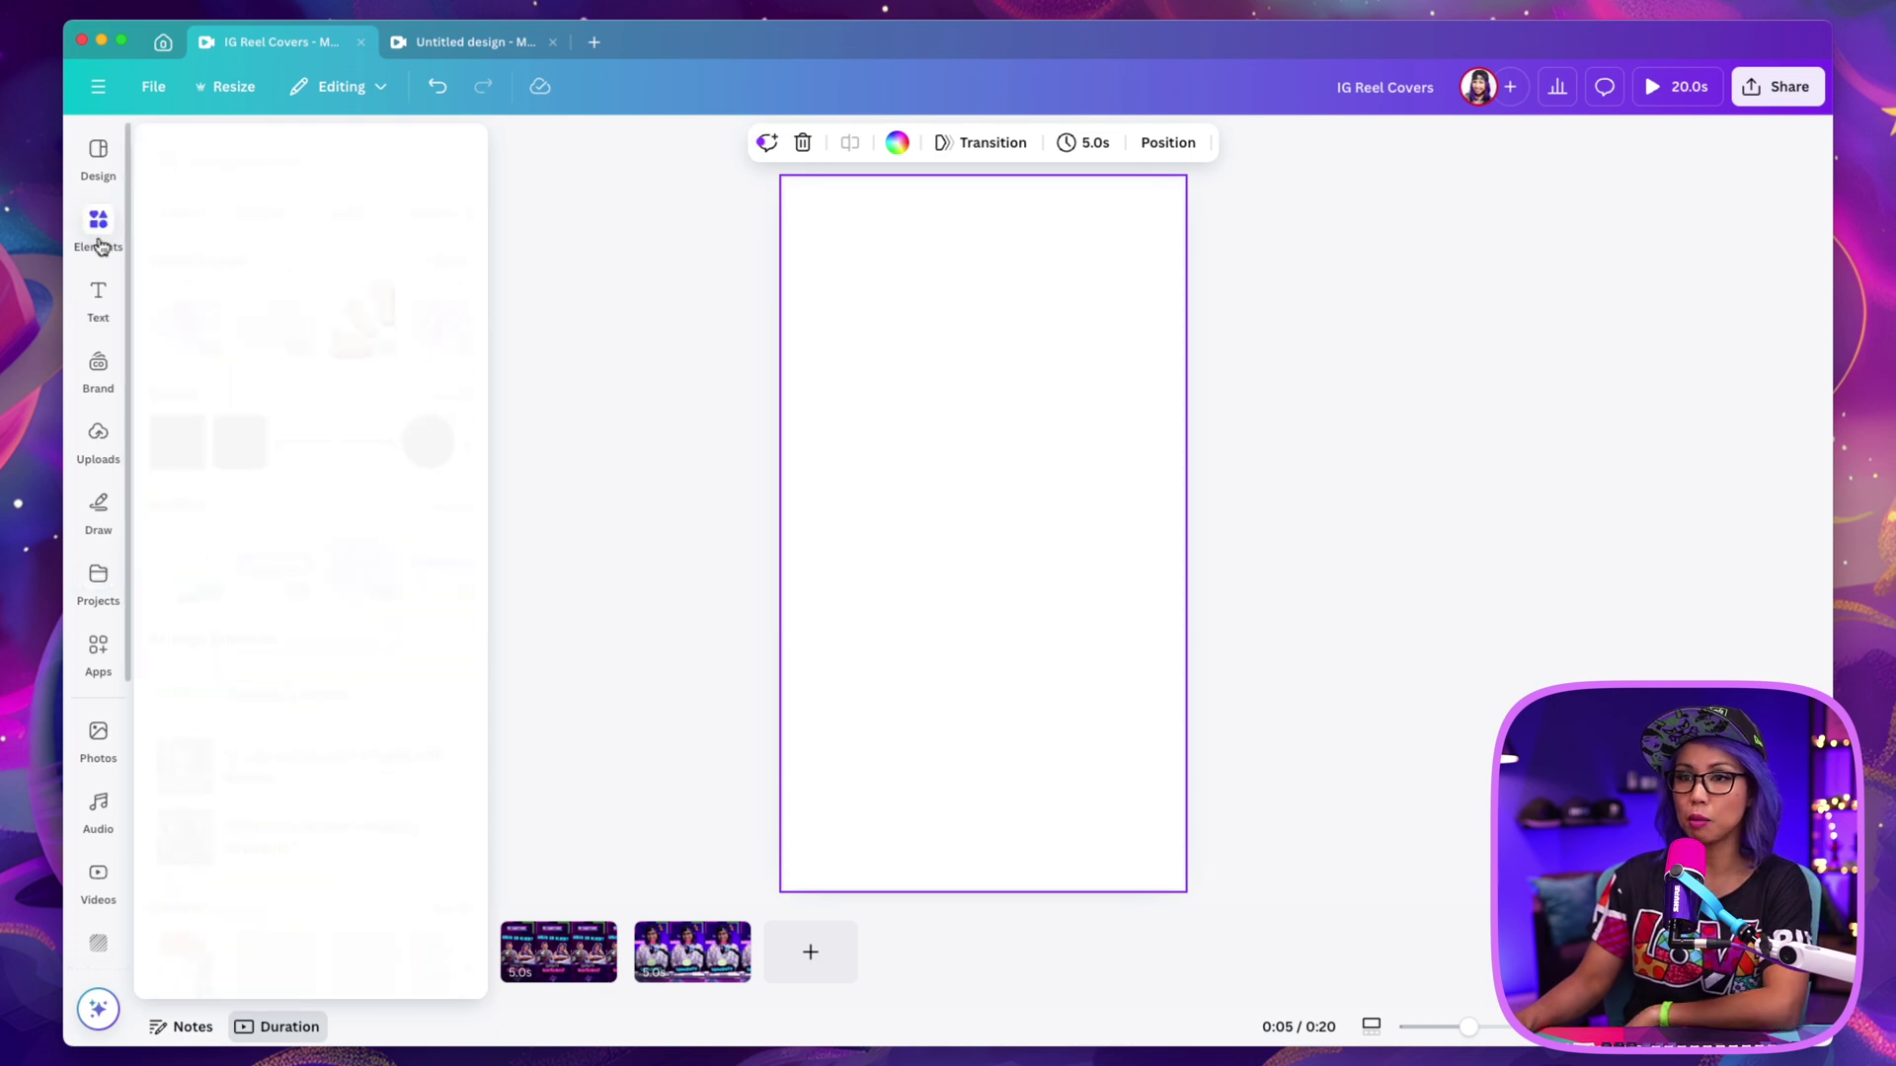
left_click(99, 465)
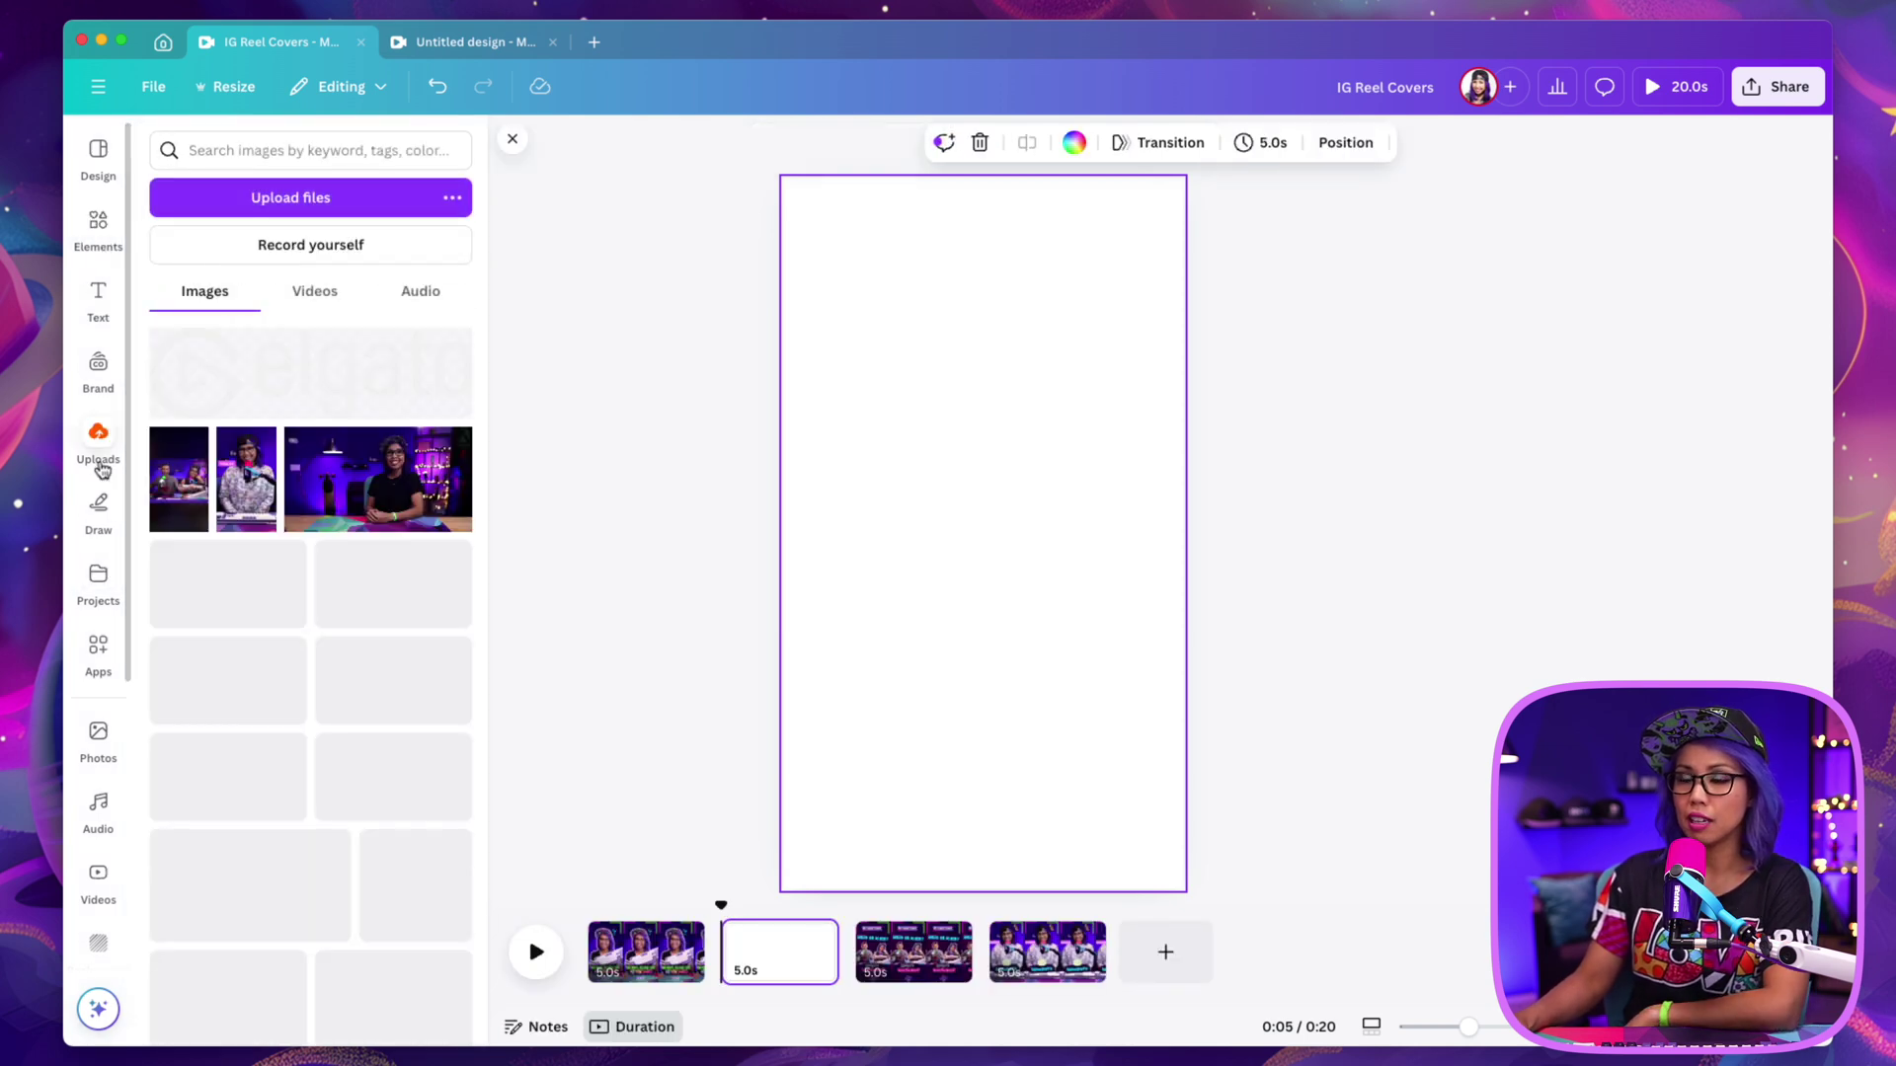
left_click(373, 520)
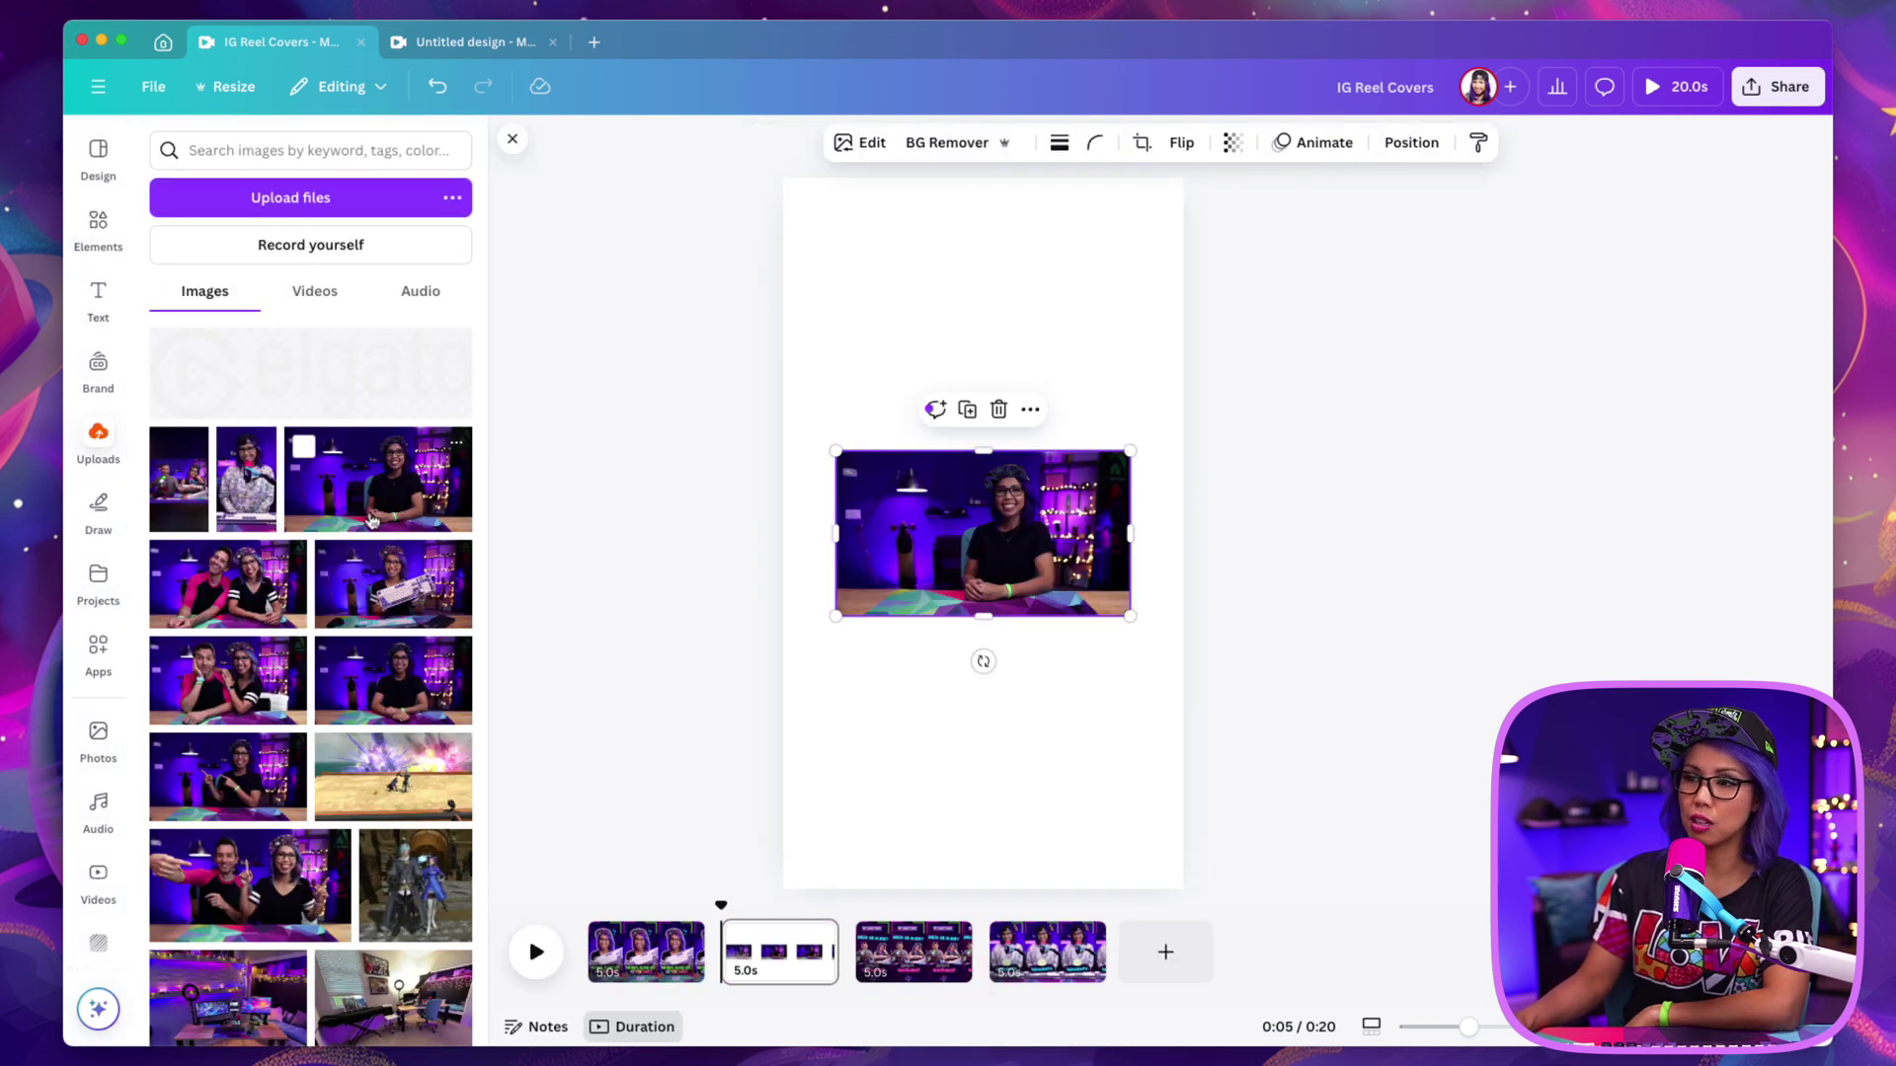
right_click(1047, 533)
left_click(1141, 930)
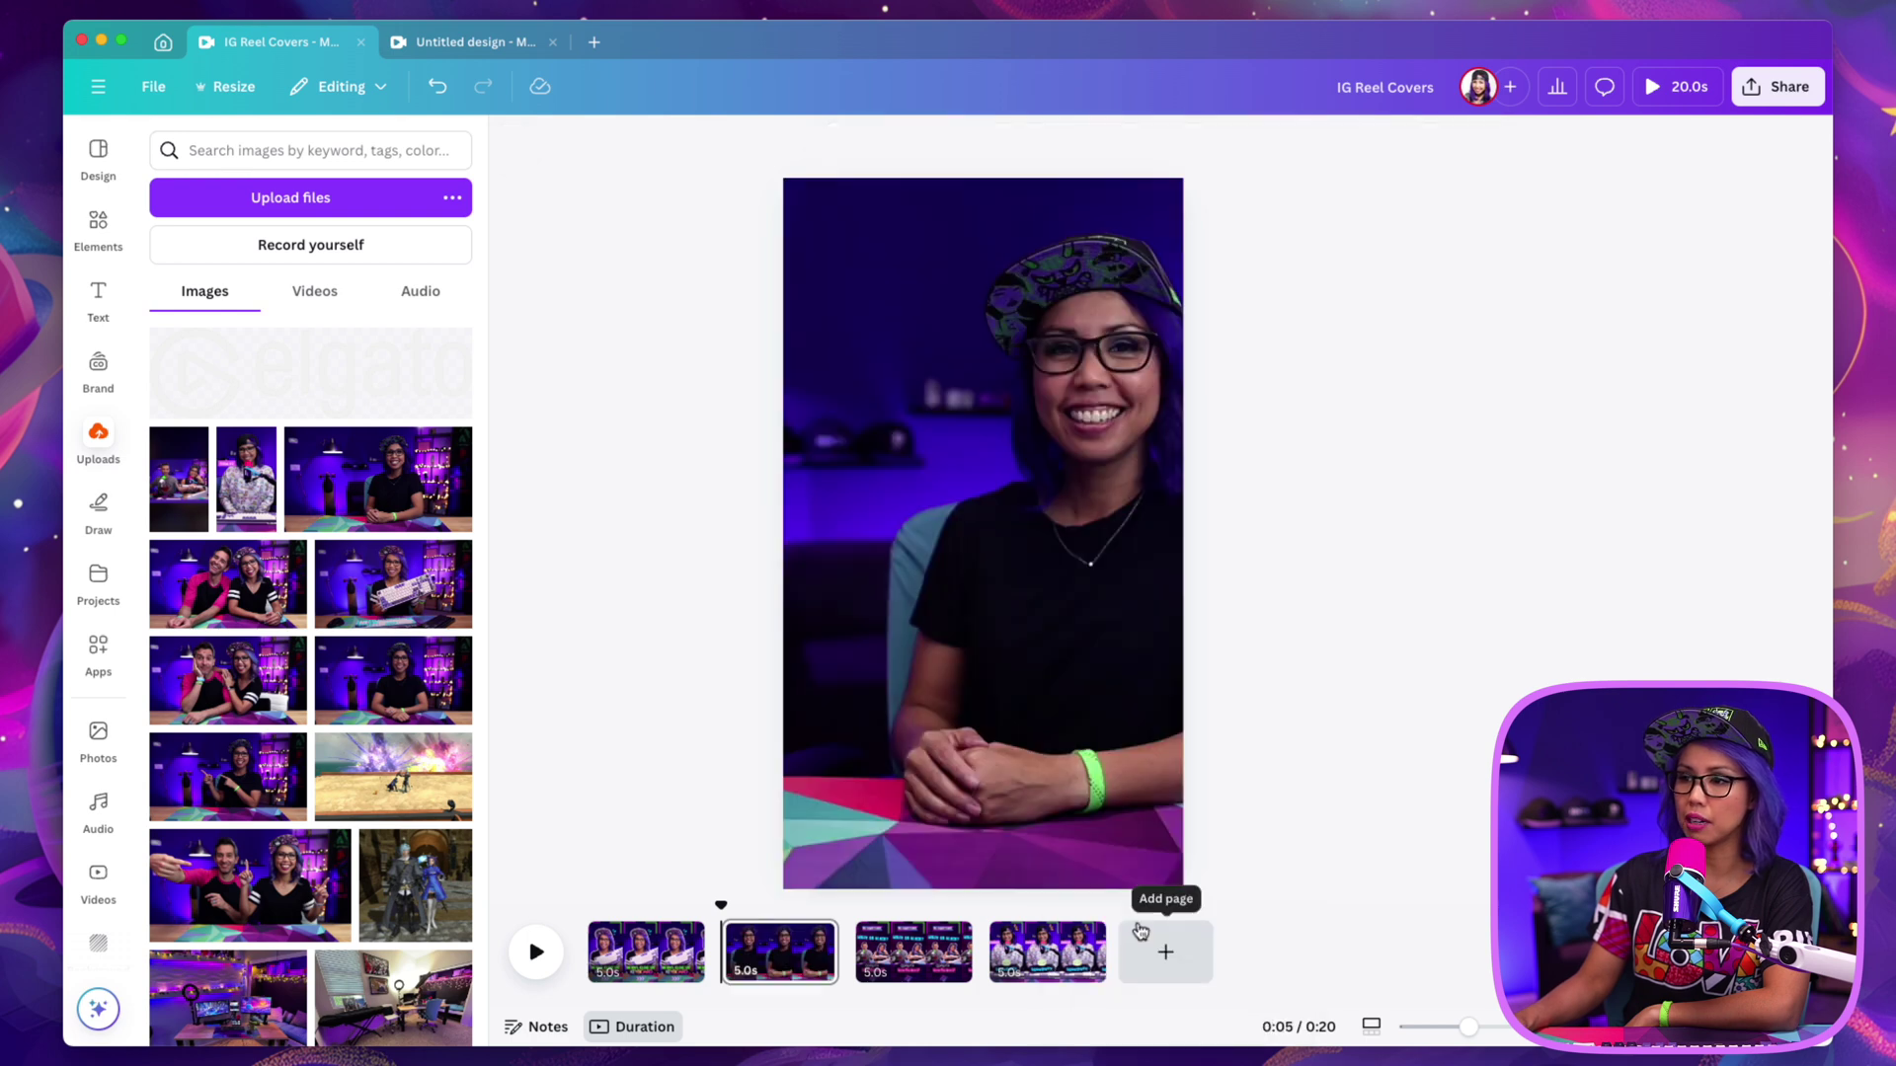
Examine the editing options and Adjust settings available for the background photo
left_click(1145, 590)
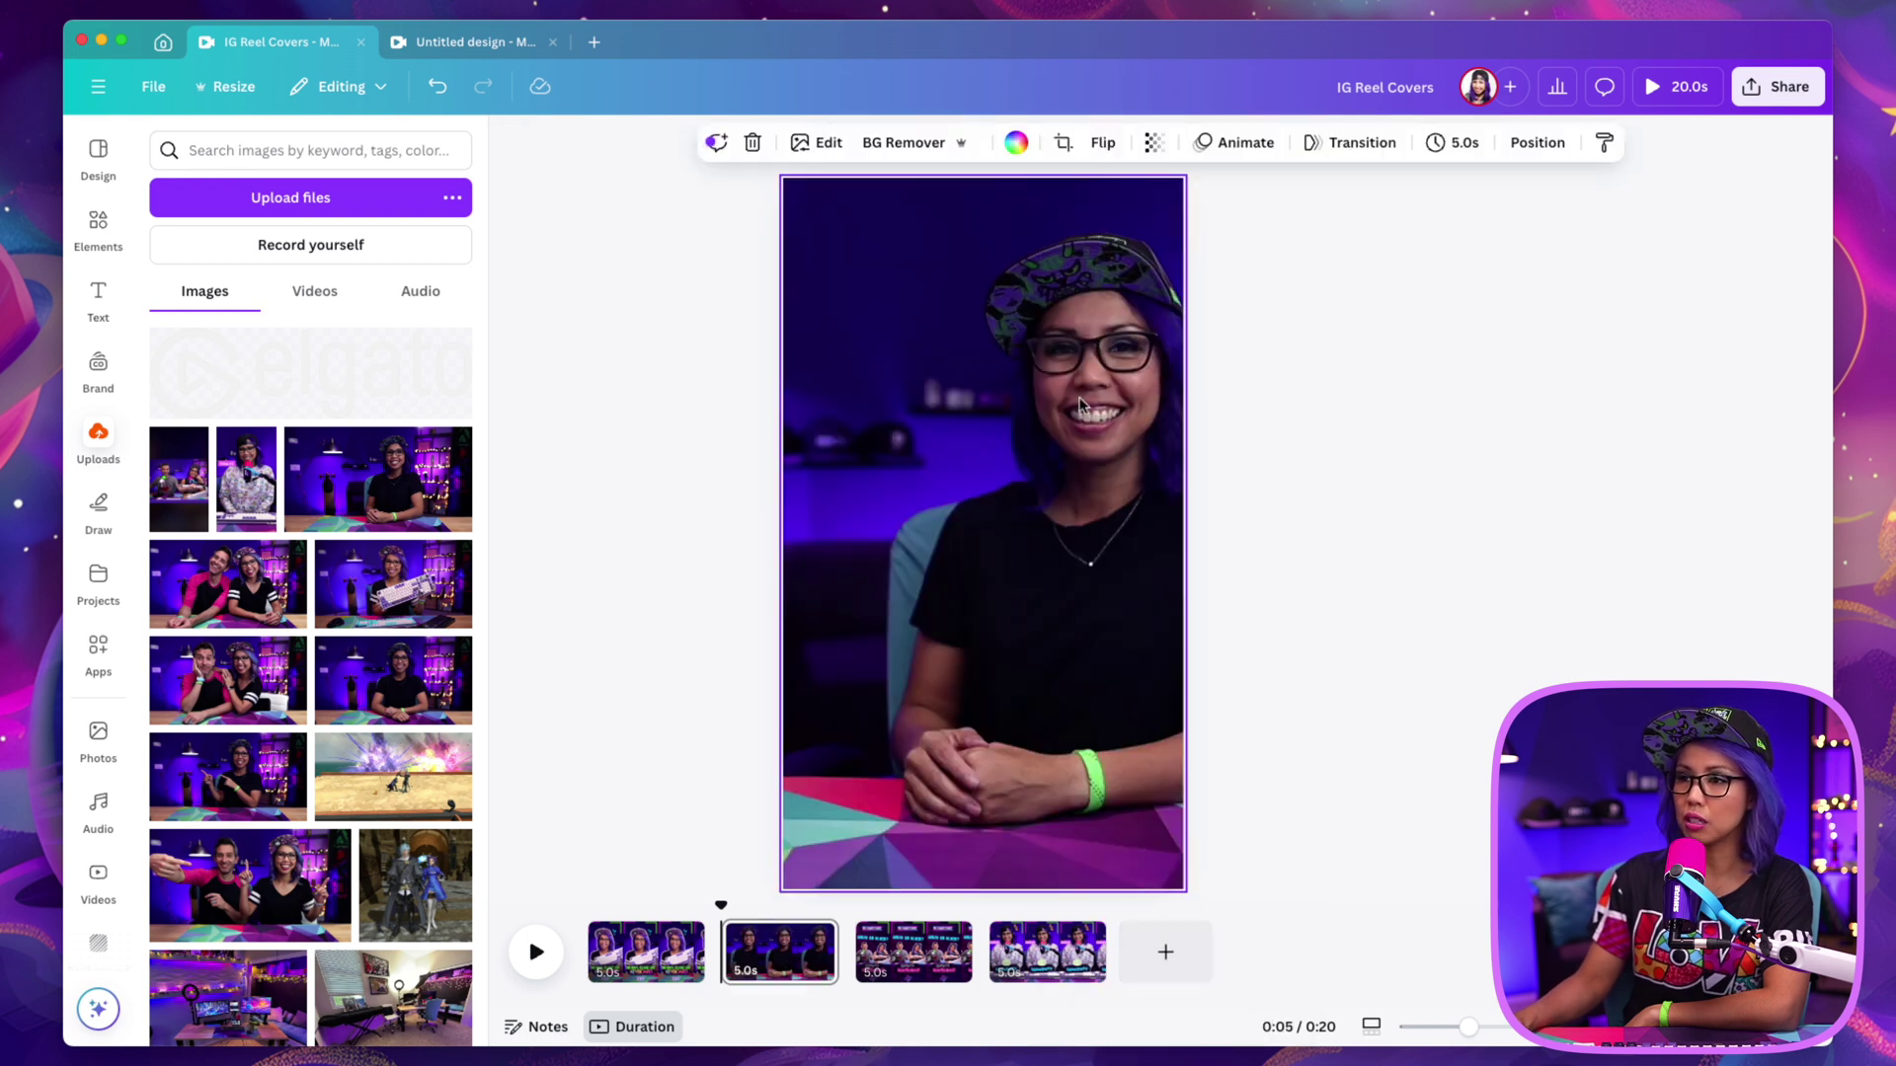
left_click(818, 143)
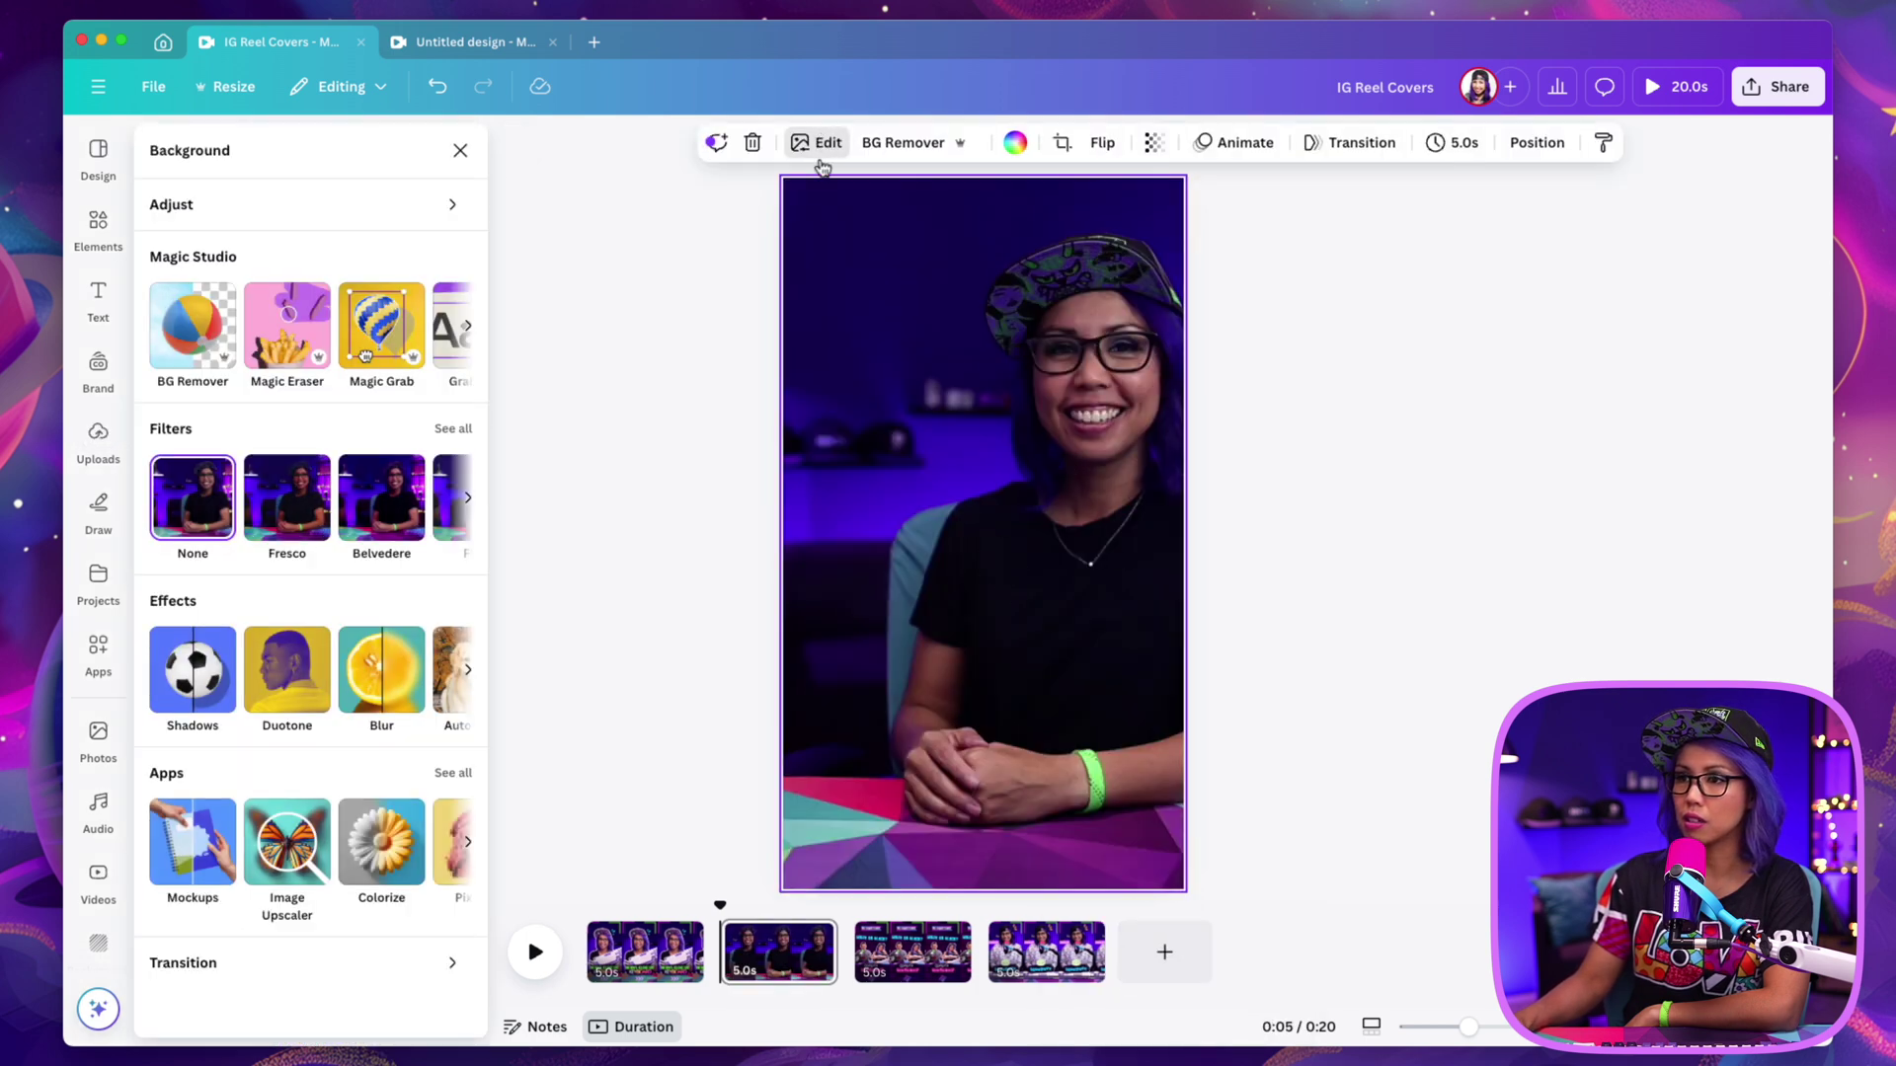
left_click(269, 194)
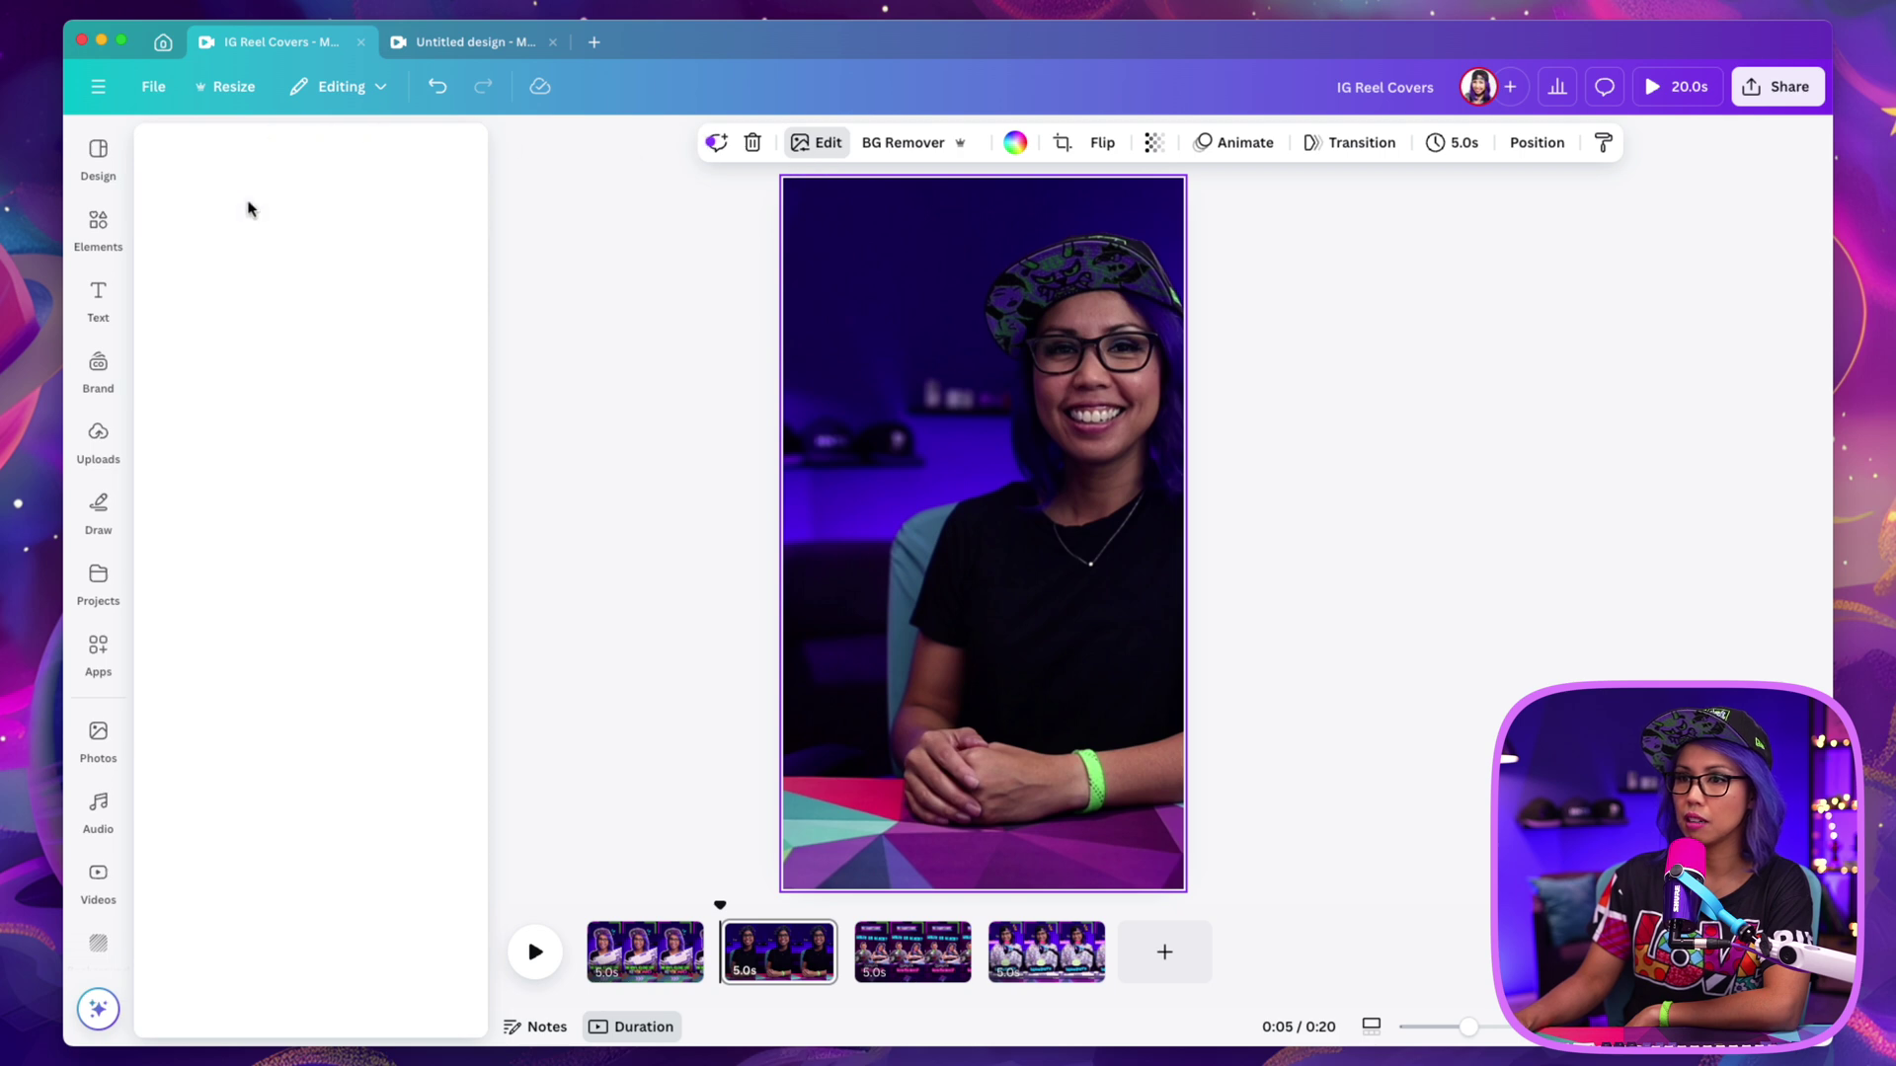
left_click(160, 151)
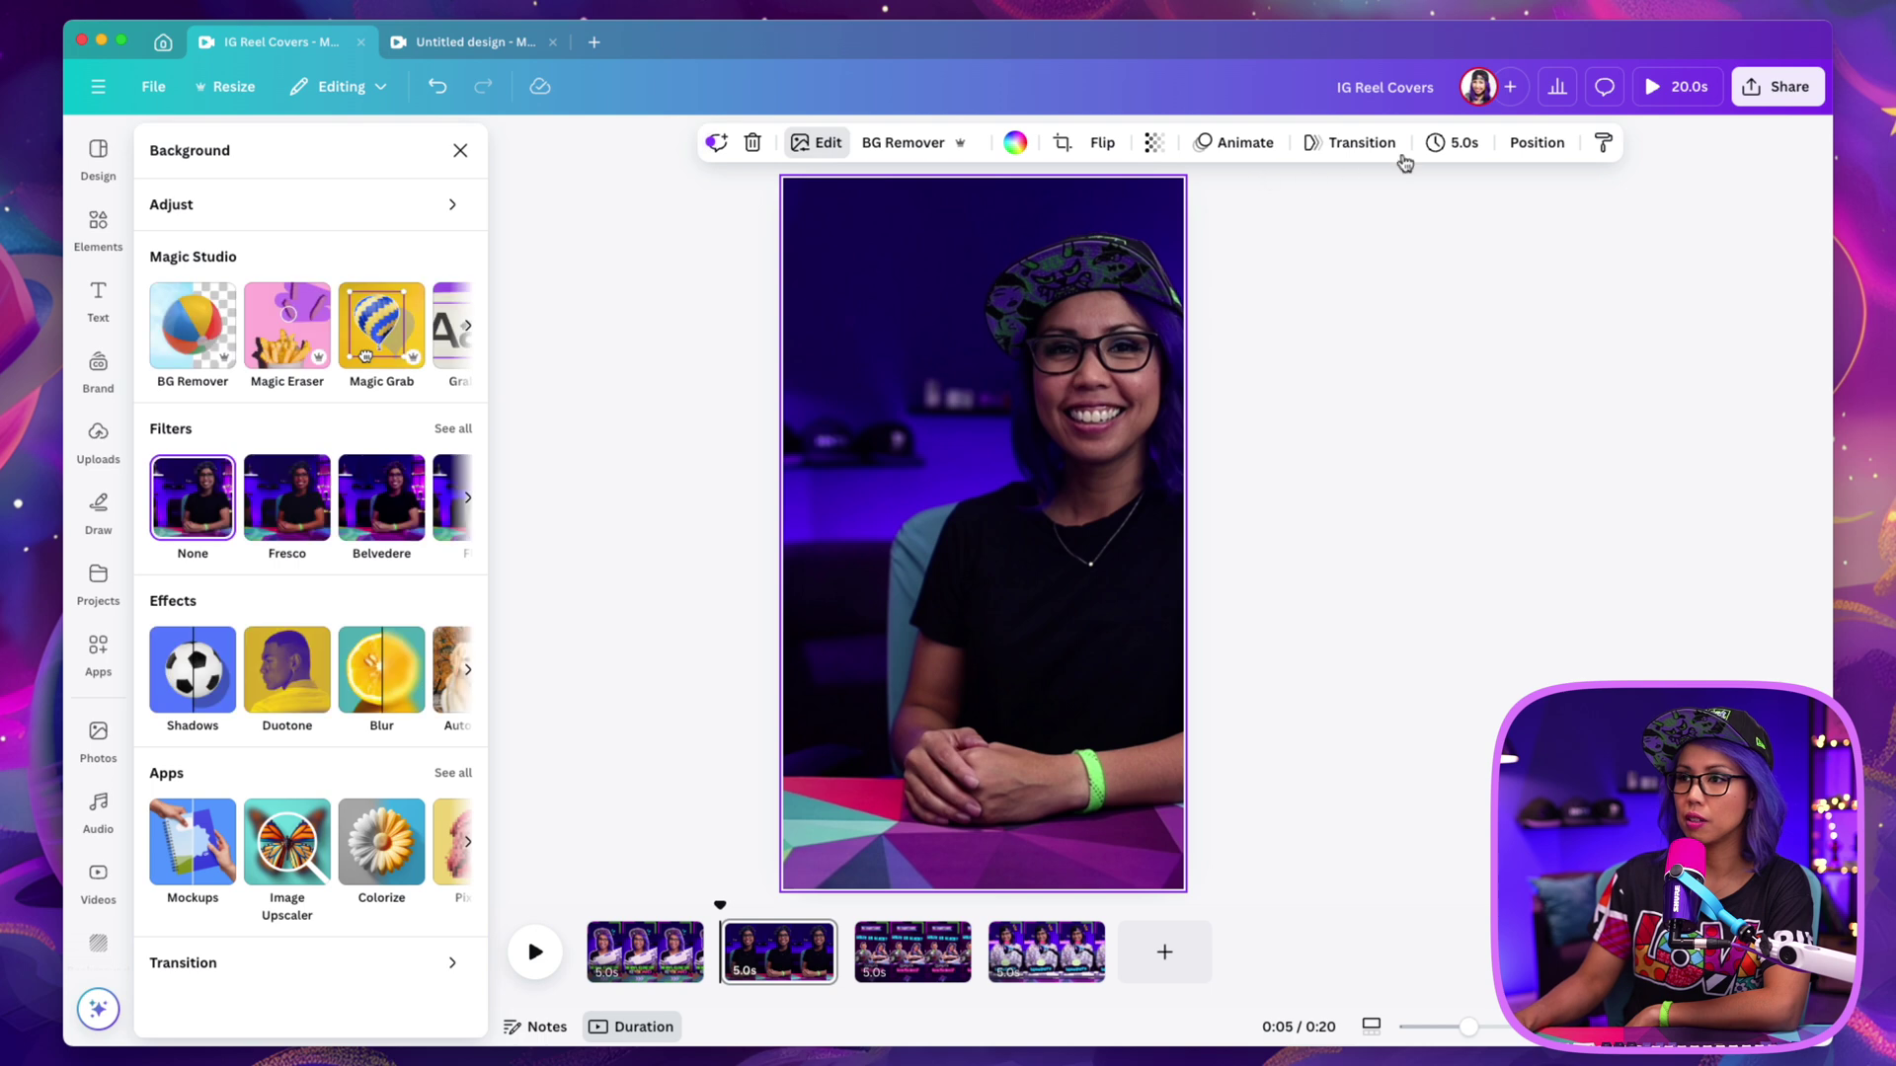
Reposition the background photo in its crop so the desk lamp and skateboard fill the page instead of the woman
left_click(1064, 148)
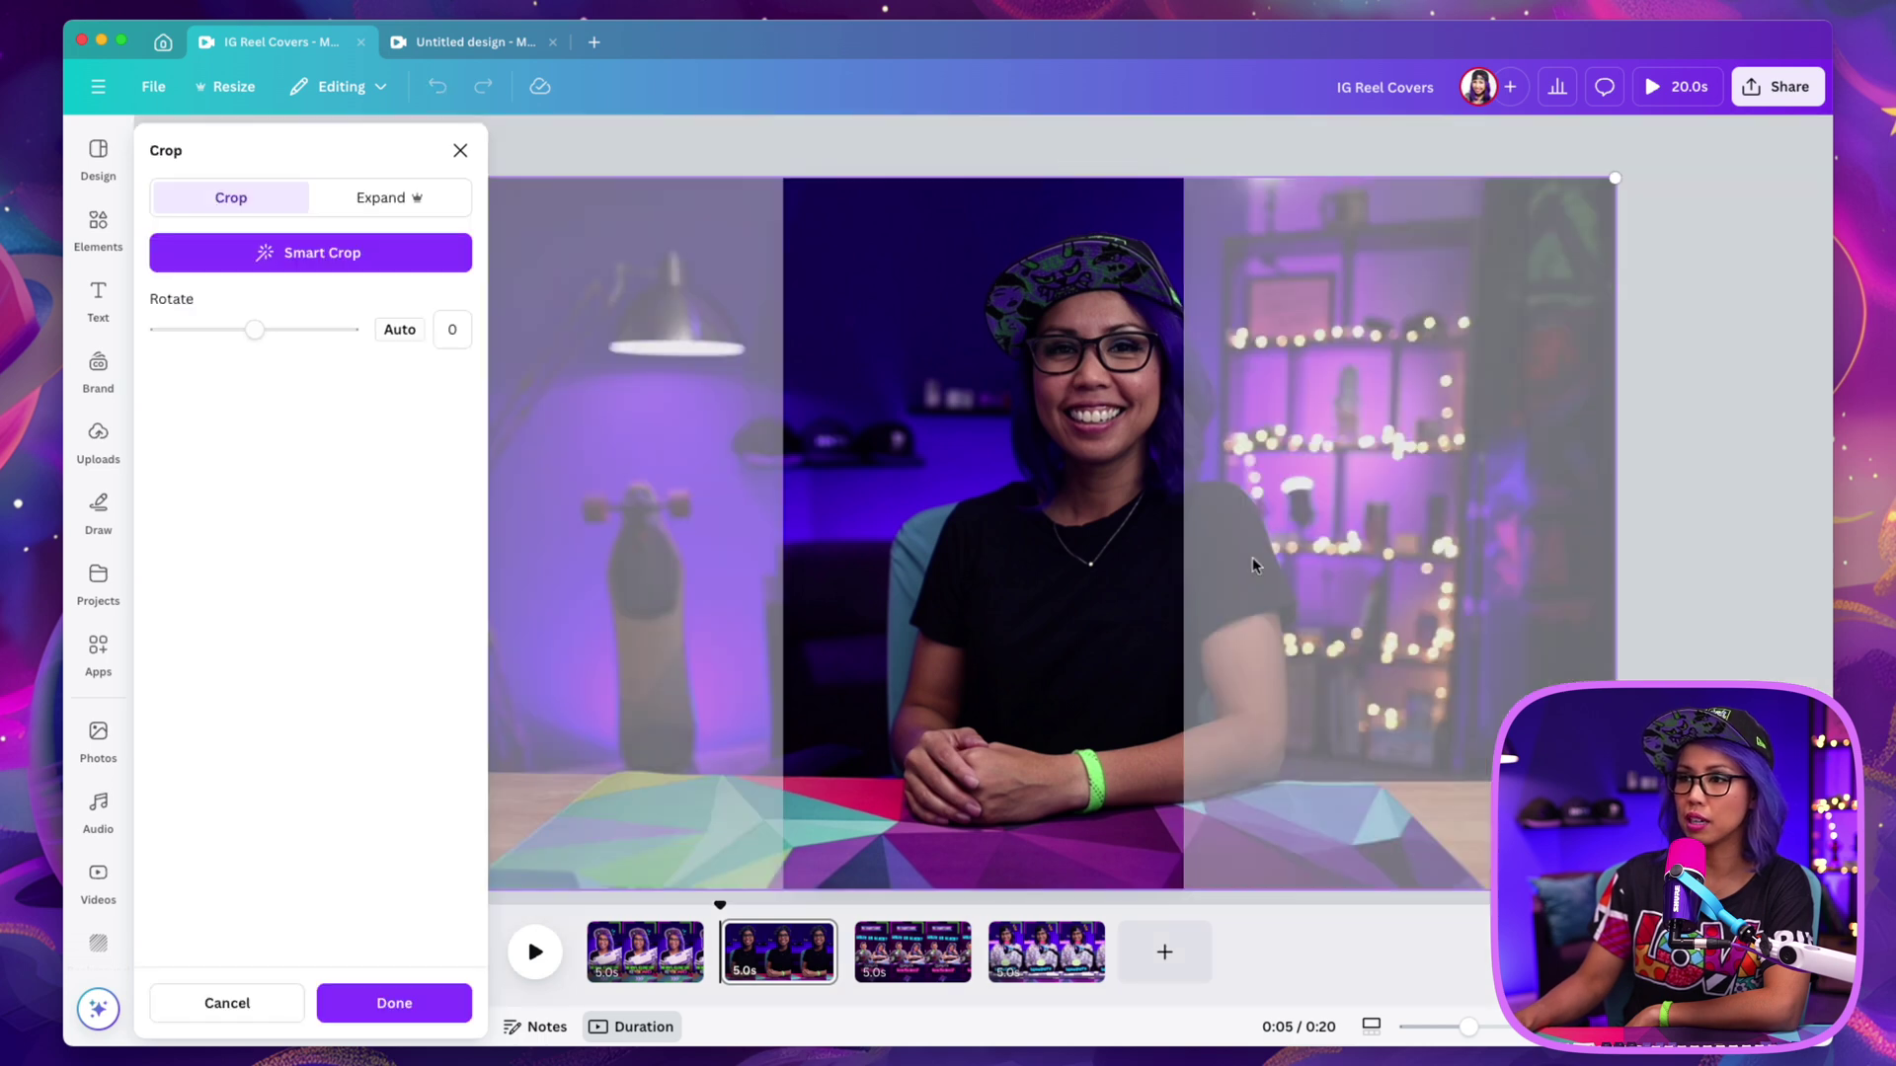
left_click_drag(1045, 753, 1334, 776)
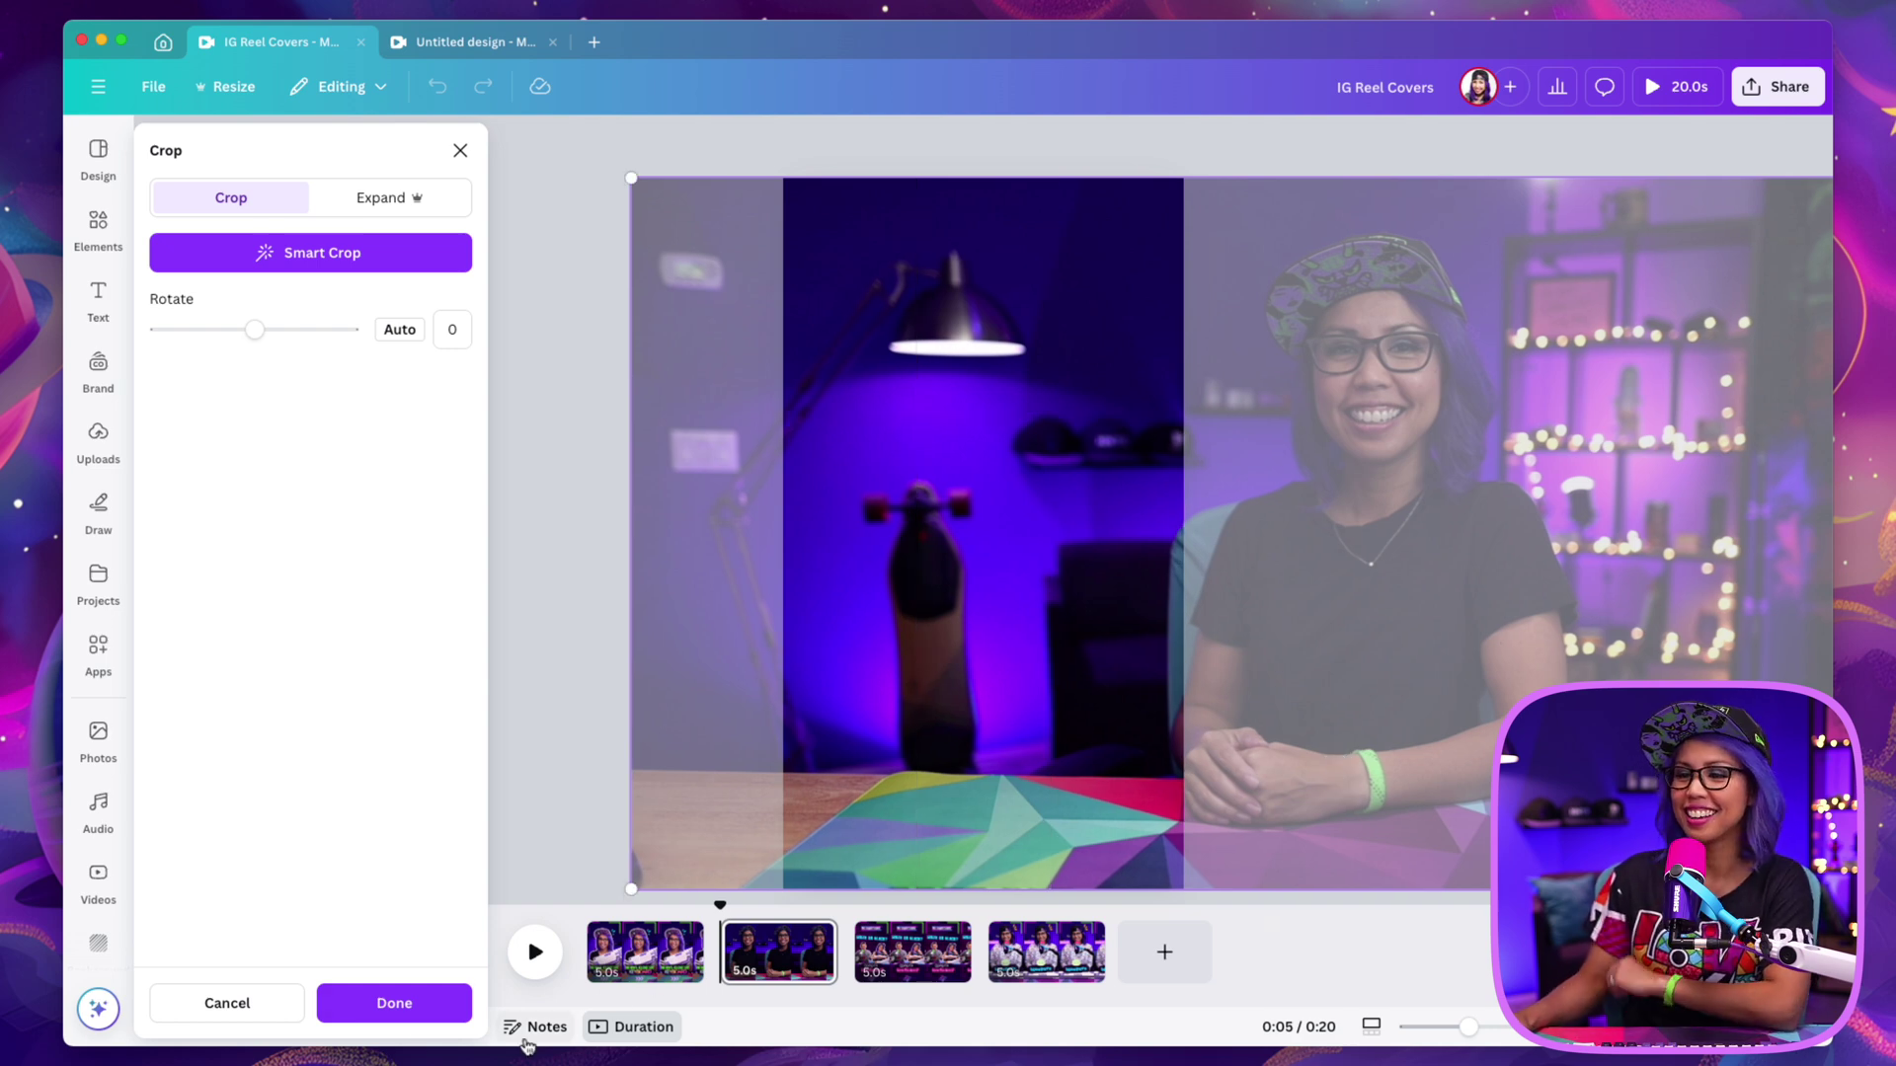
left_click(417, 1009)
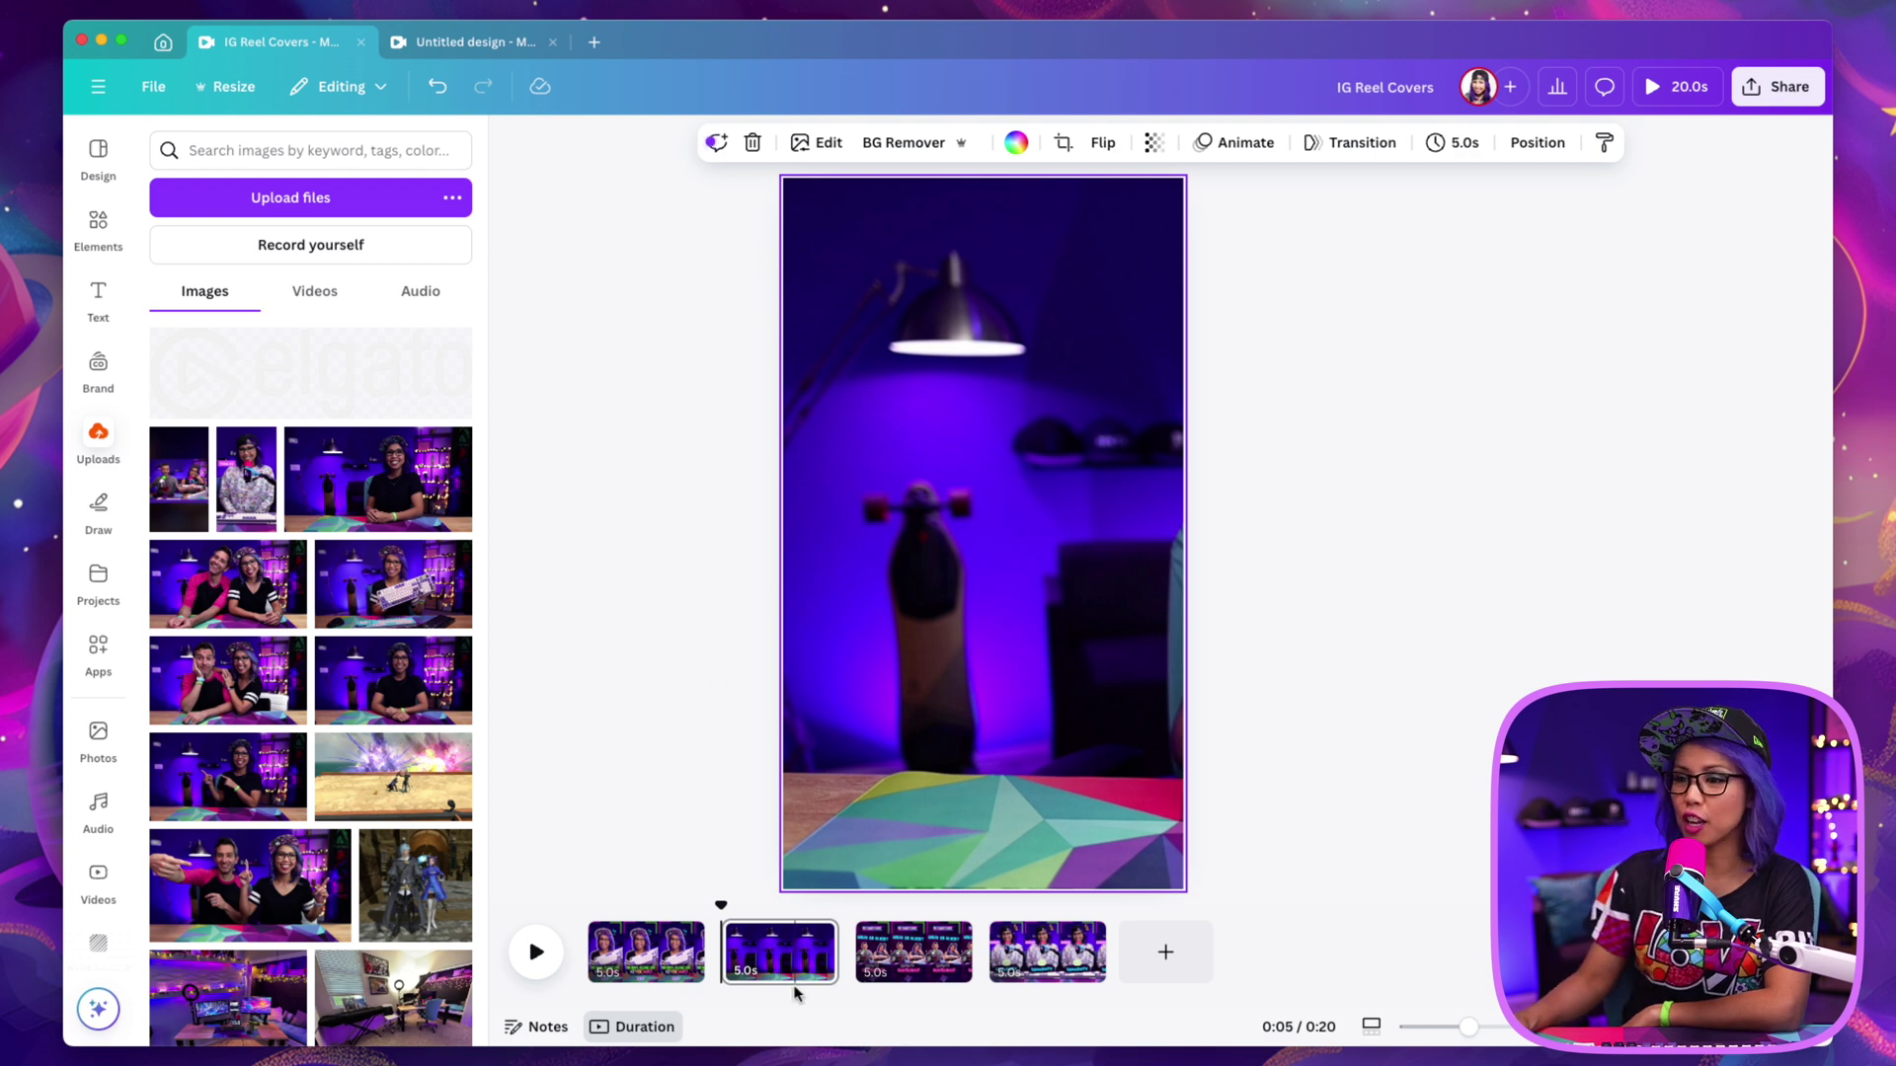
Add the uploaded photo of the woman holding a keyboard to the second page, move it slightly lower, and remove its background
left_click(628, 956)
left_click(789, 943)
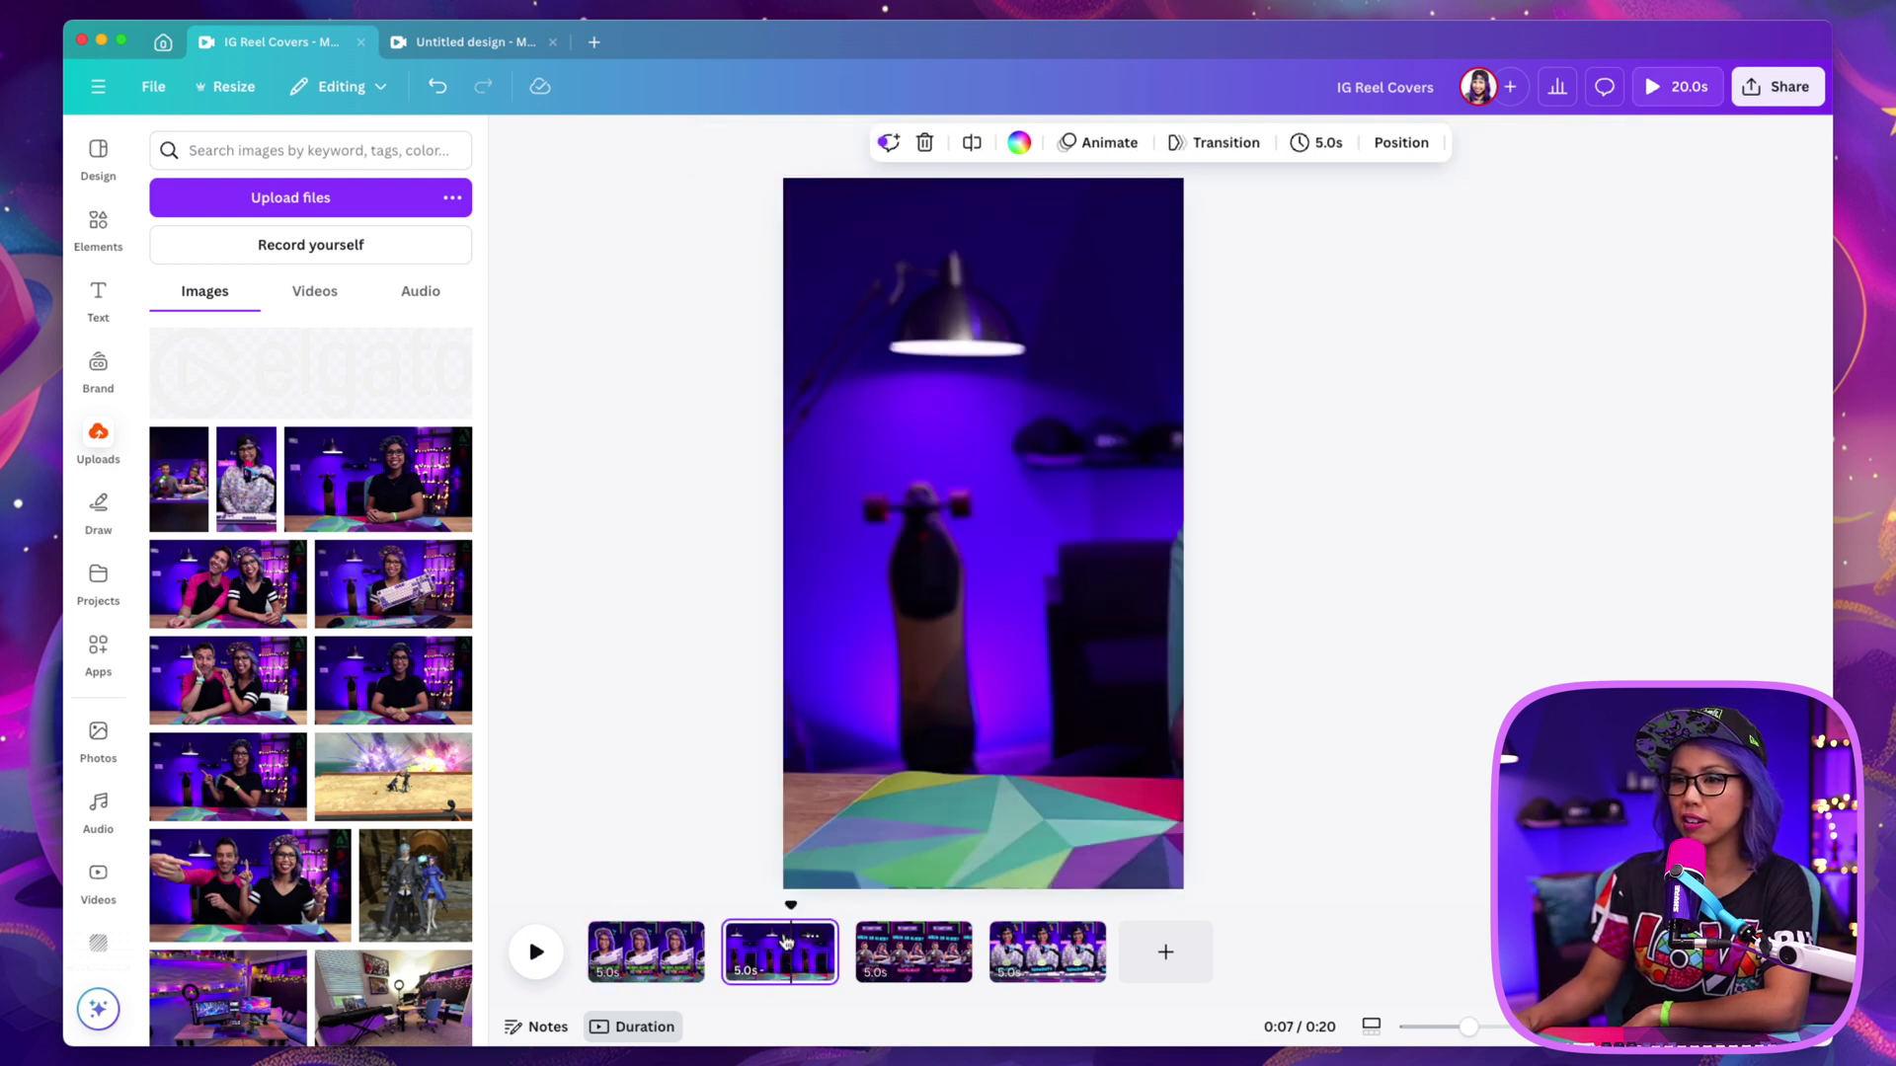
left_click(391, 591)
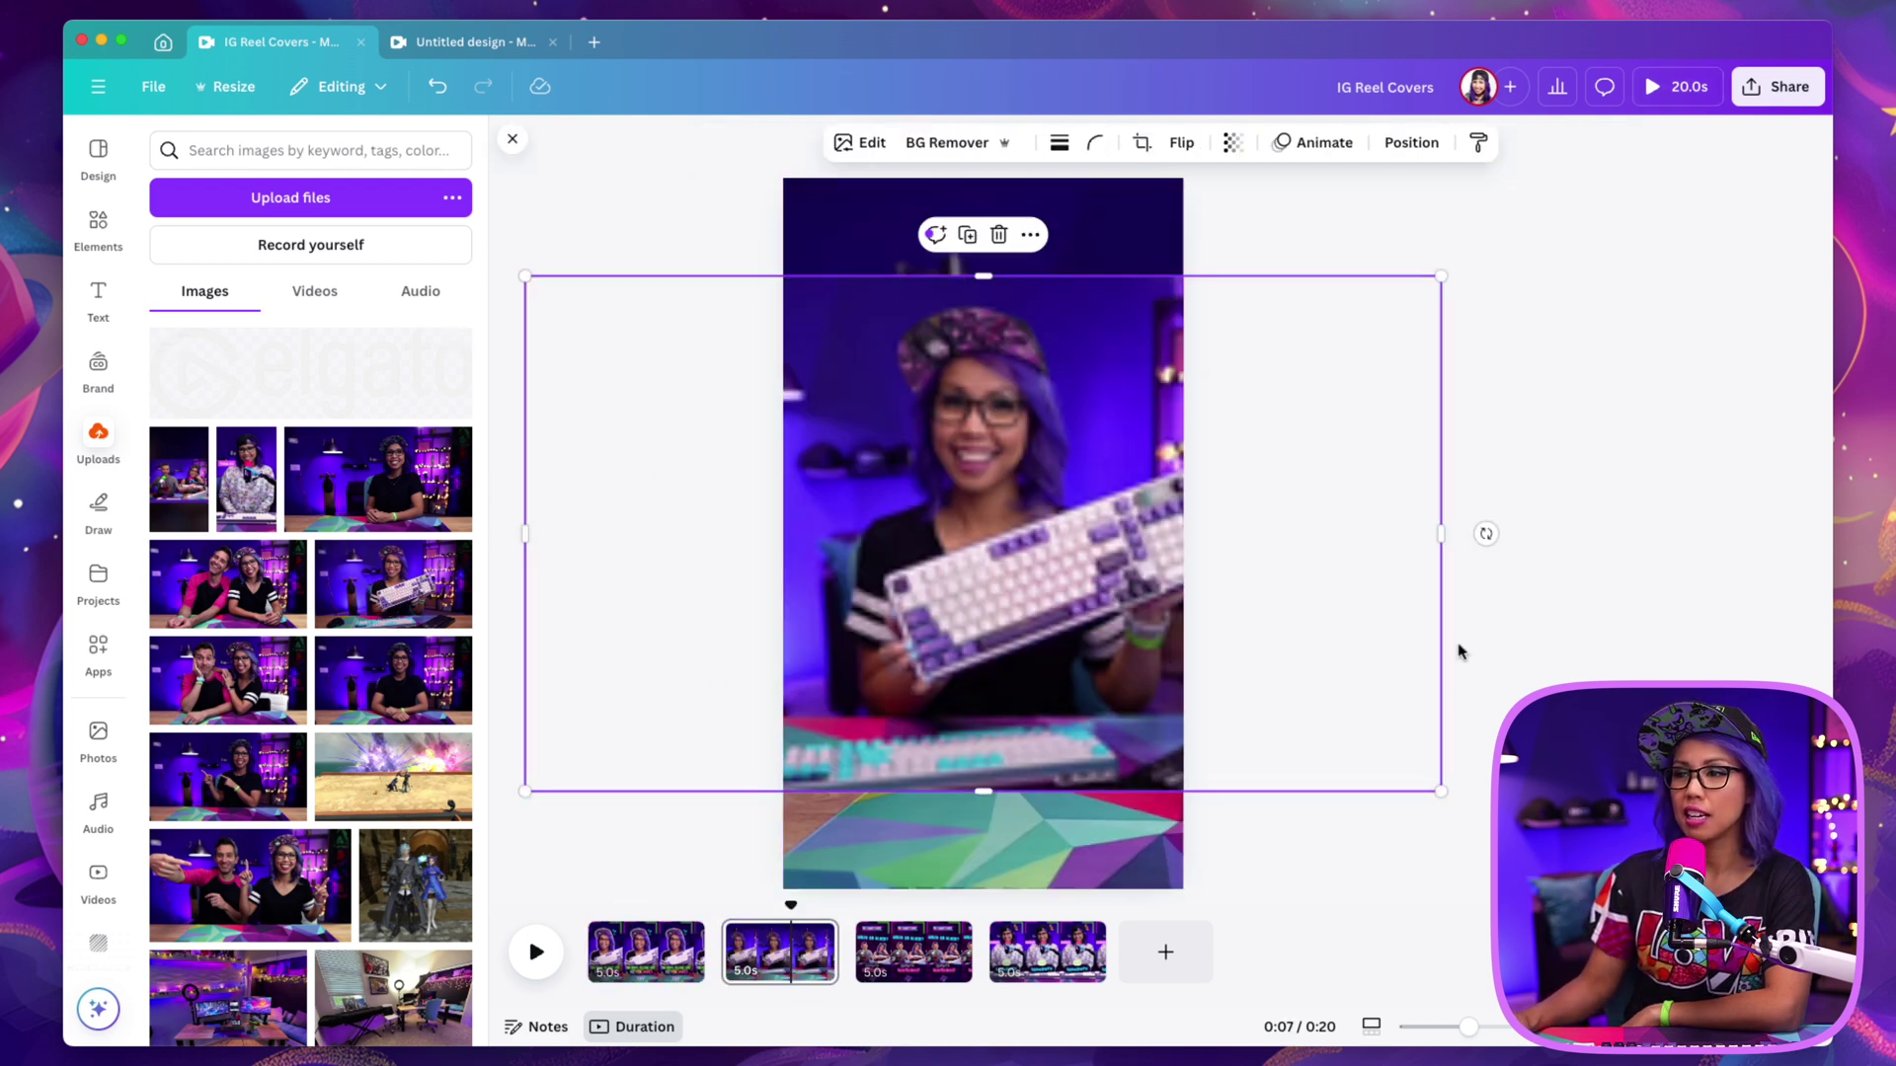
mouse_move(1051, 672)
left_mouse_down()
mouse_move(1183, 614)
mouse_move(1051, 709)
left_mouse_up()
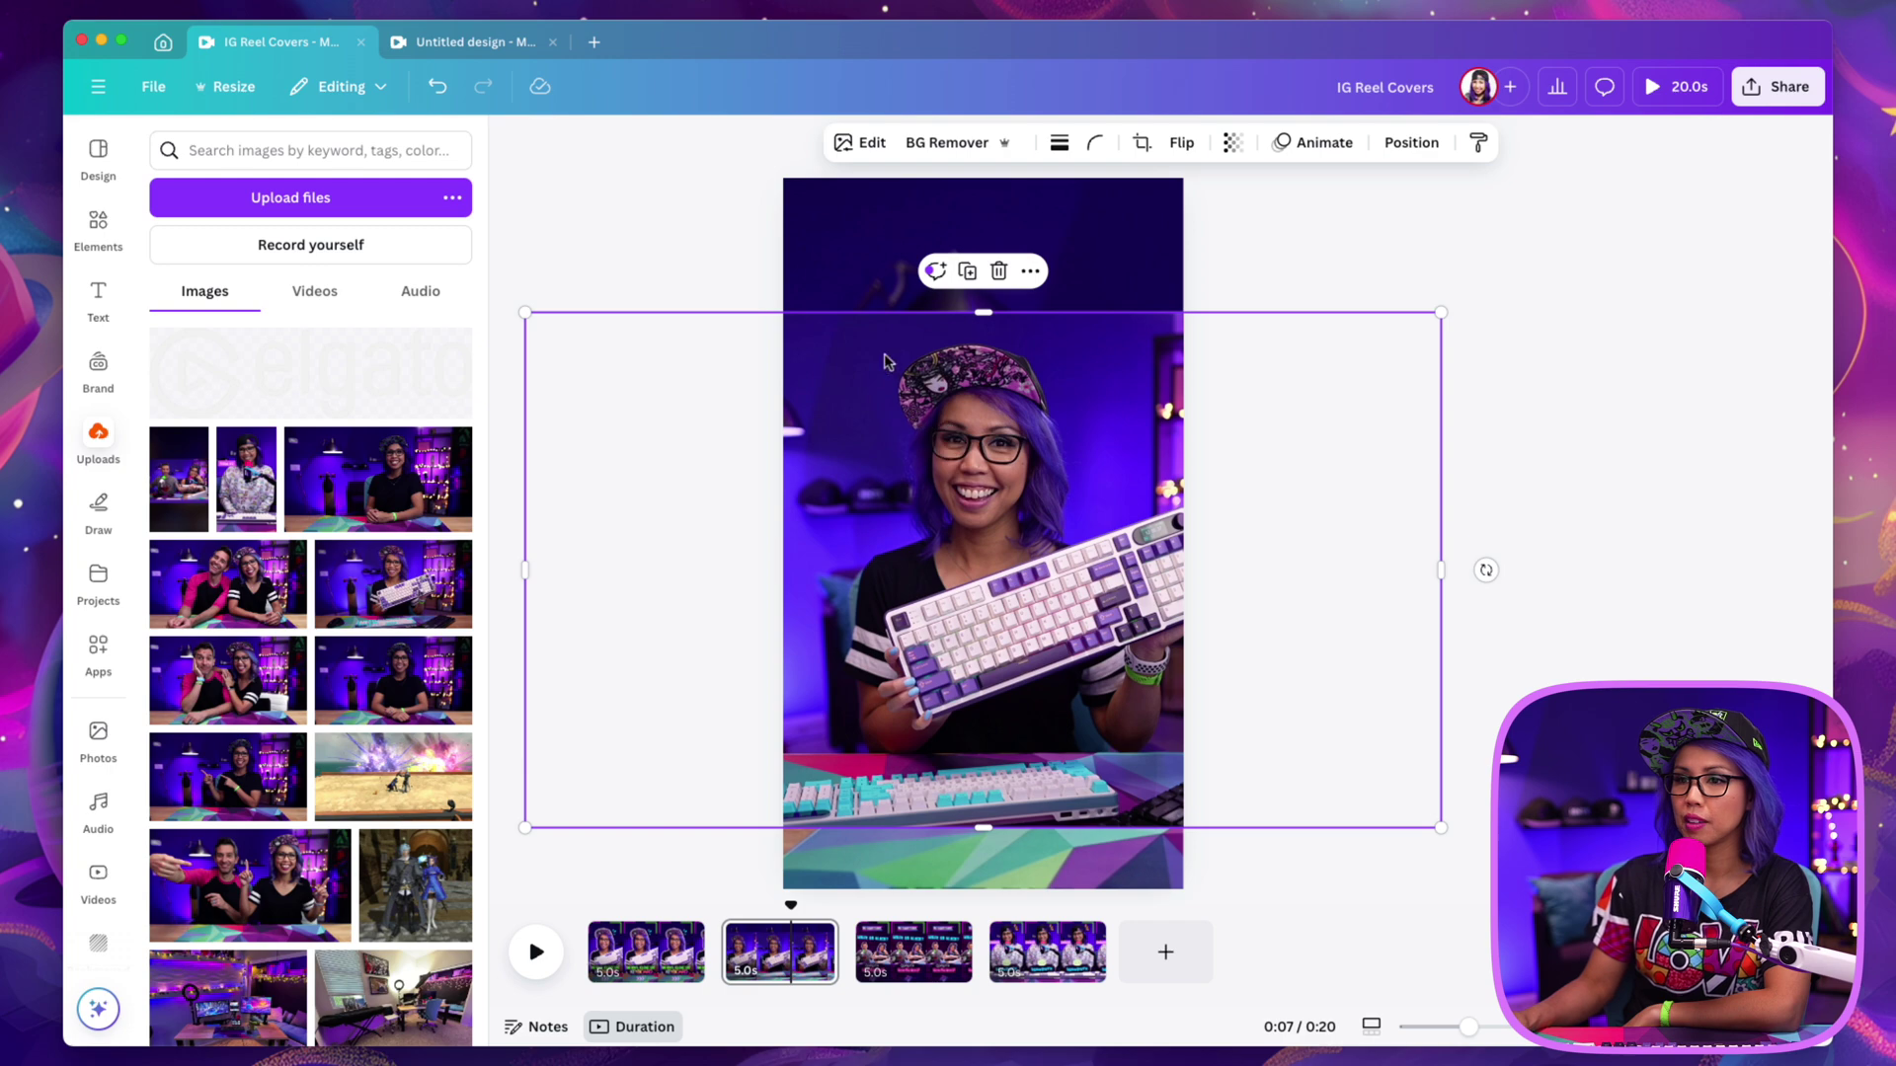
left_click(860, 146)
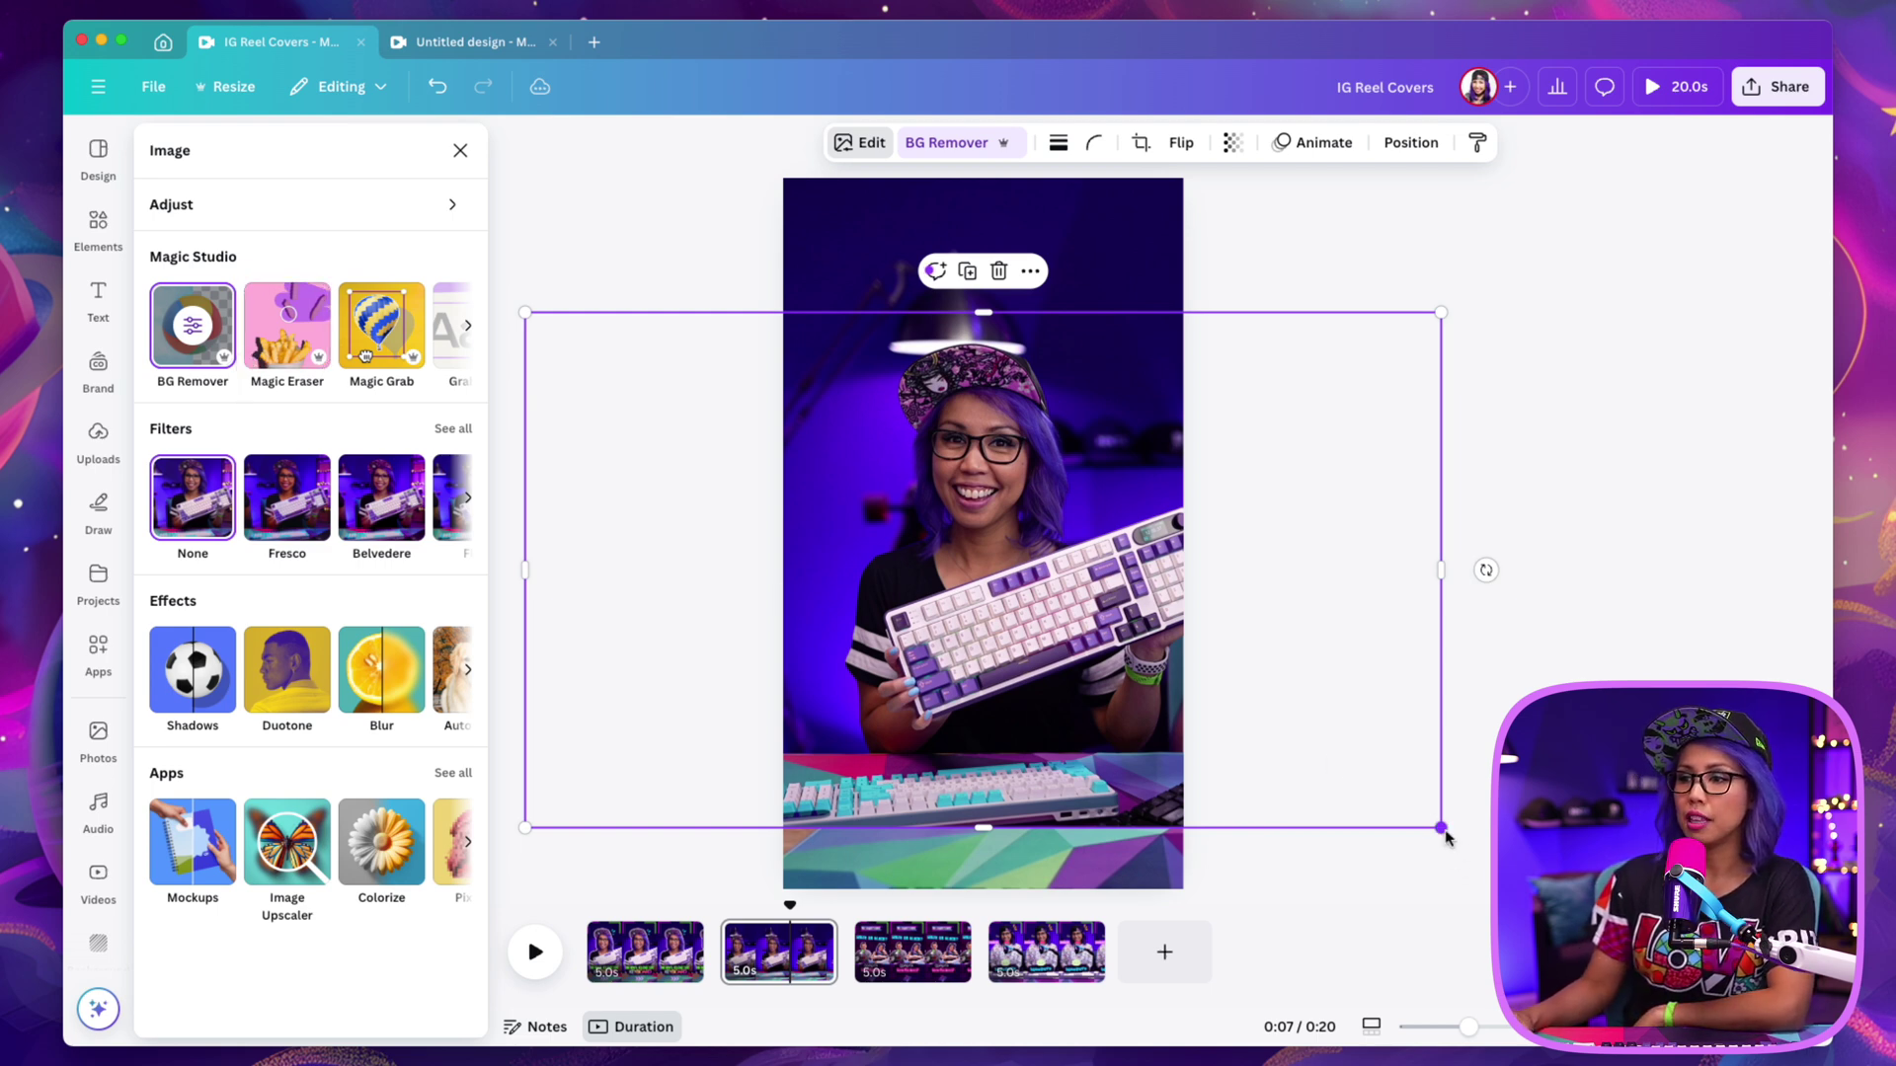
Crop the desk off the cut-out photo's lower edge, then align it with the background table's edge and enlarge it
left_click_drag(1081, 622, 1090, 553)
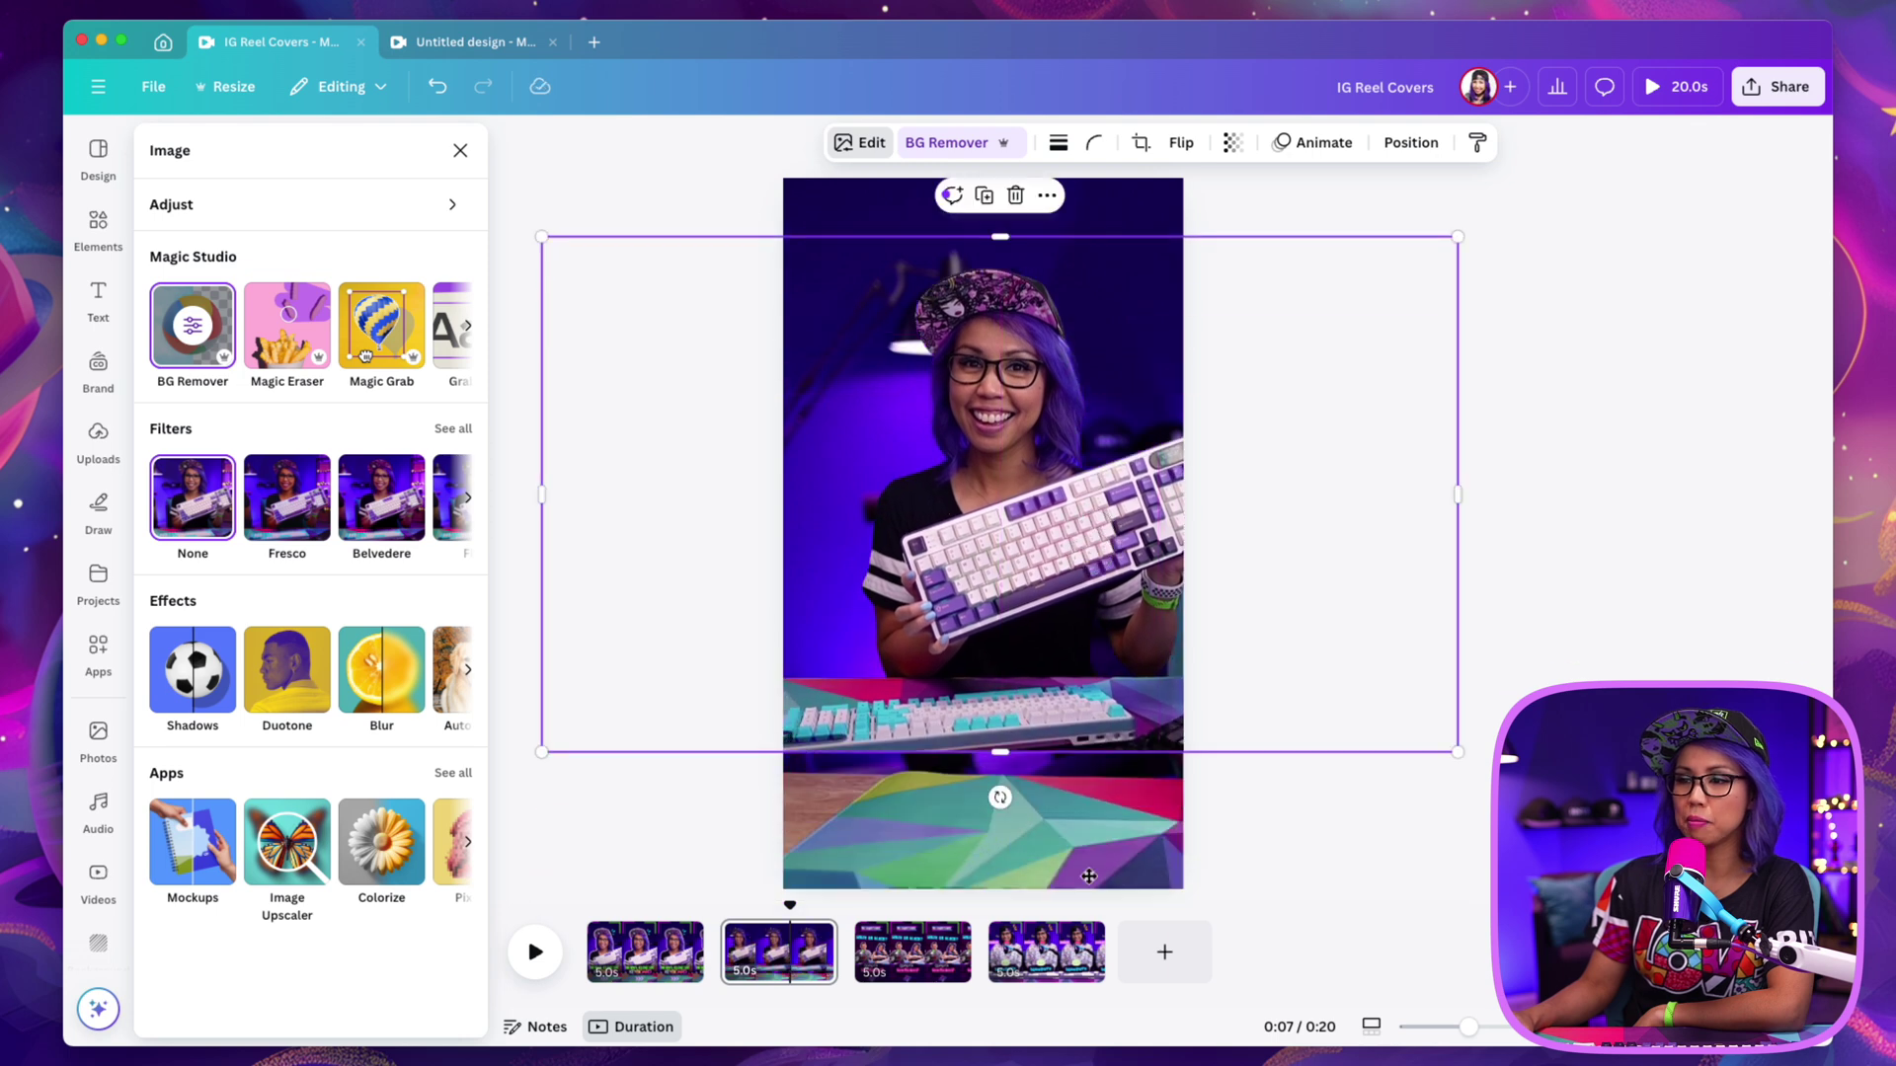
left_click_drag(1001, 752, 1006, 681)
left_click_drag(1008, 557, 974, 653)
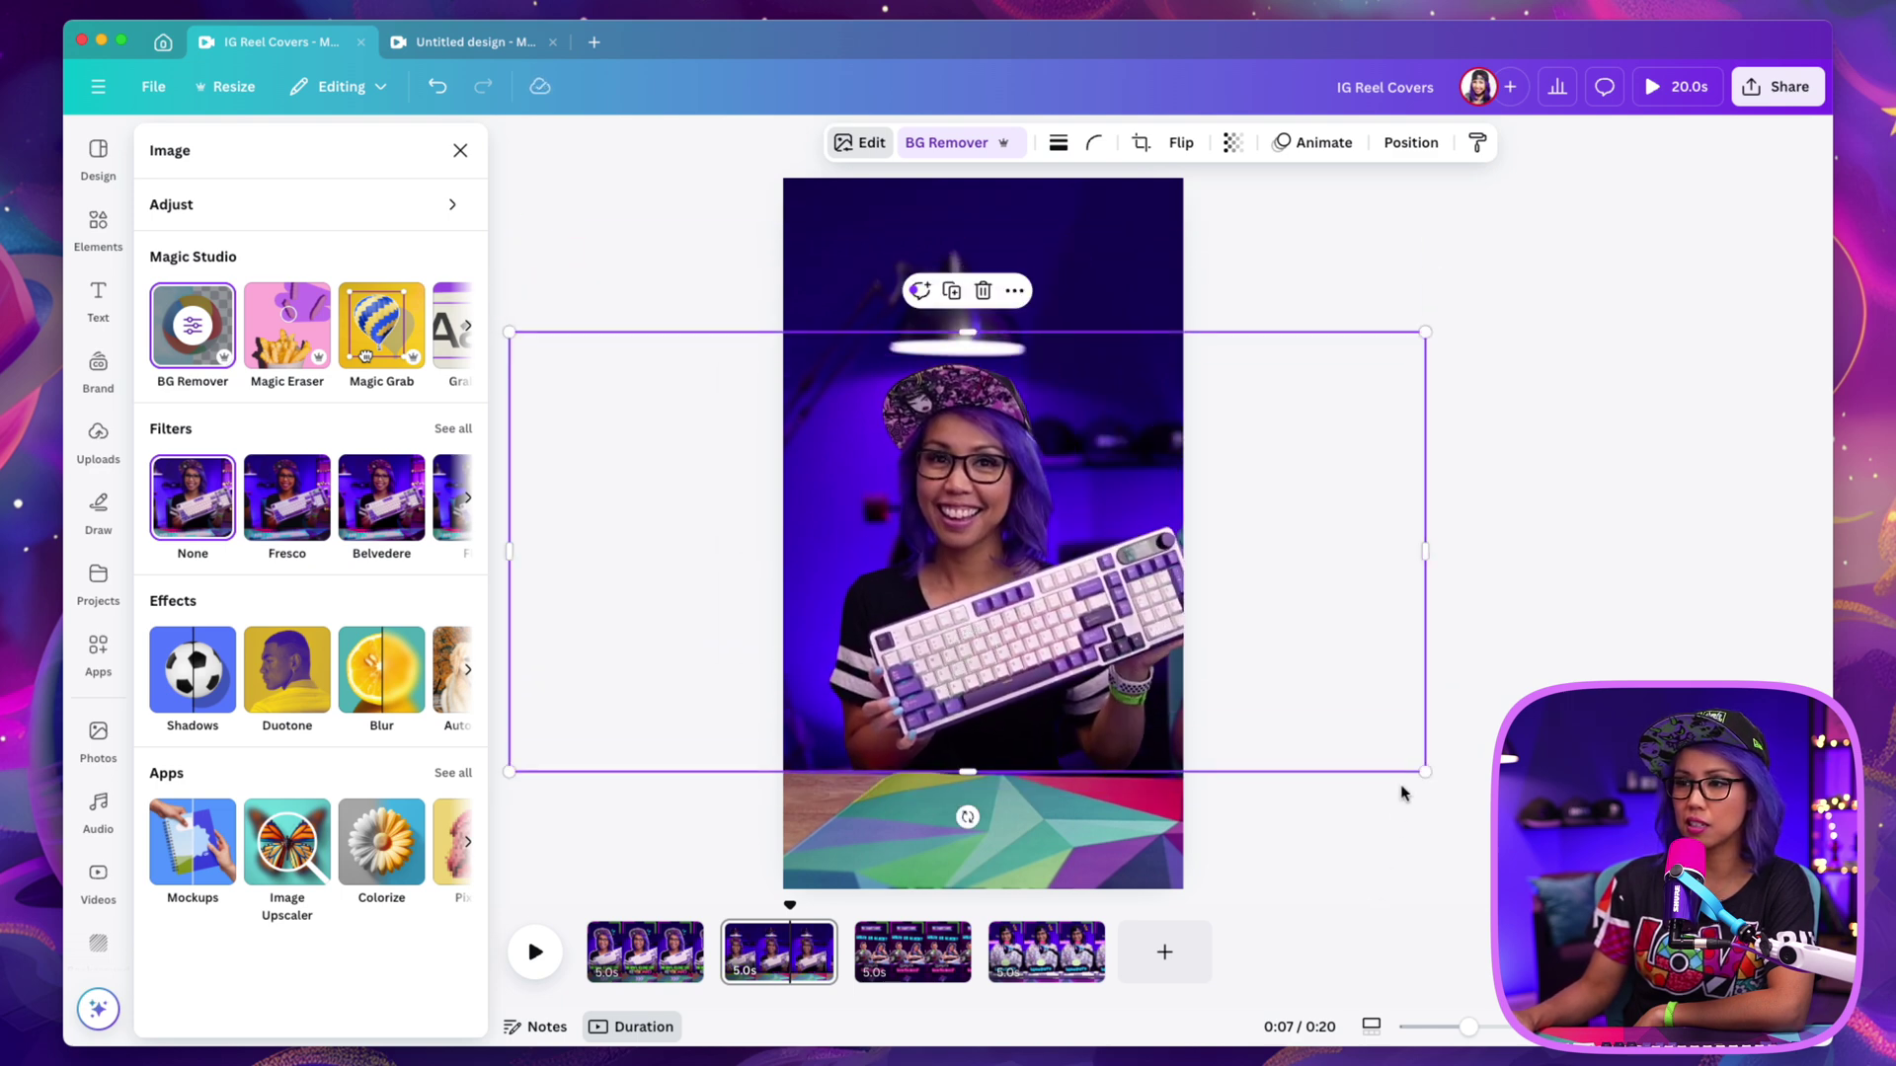
left_click_drag(1424, 336, 1522, 246)
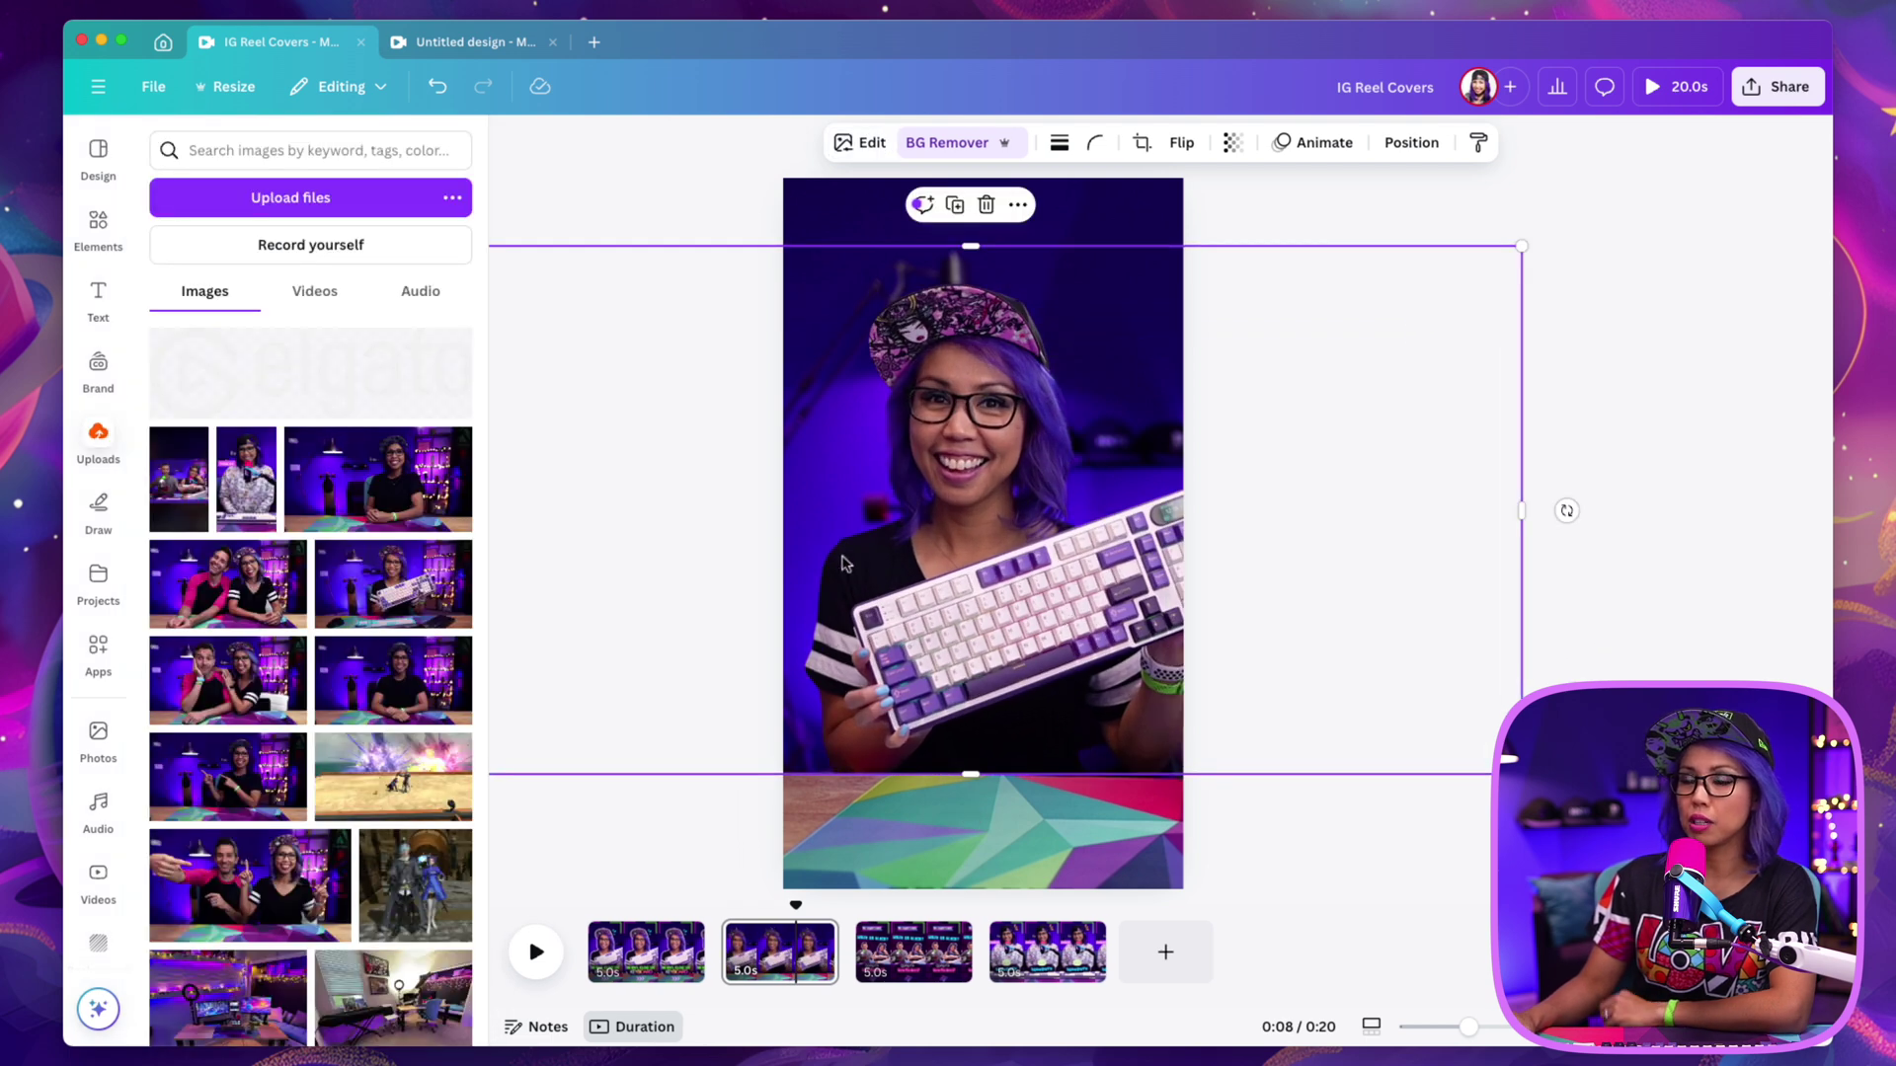
Give the cut-out photo a white (#FFFFFF) Outline shadow with a size of 14
left_click(860, 143)
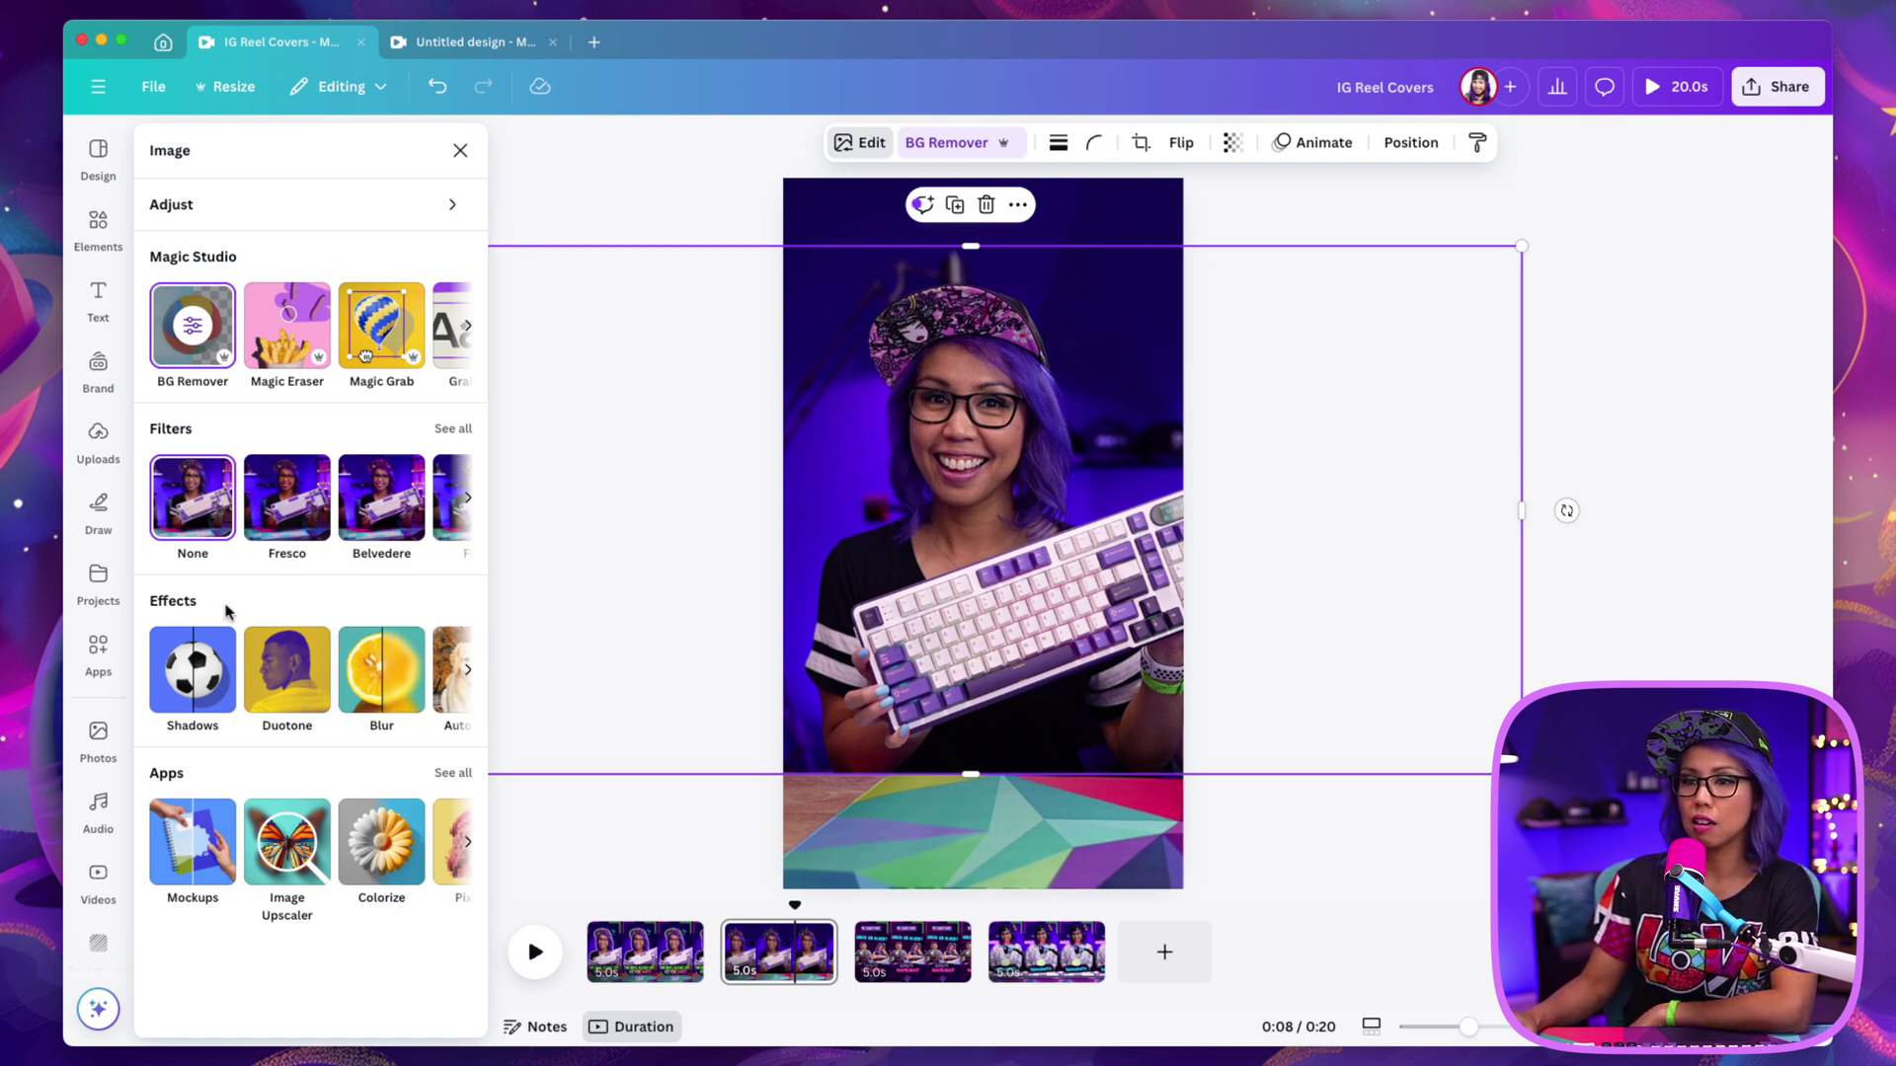
left_click(201, 696)
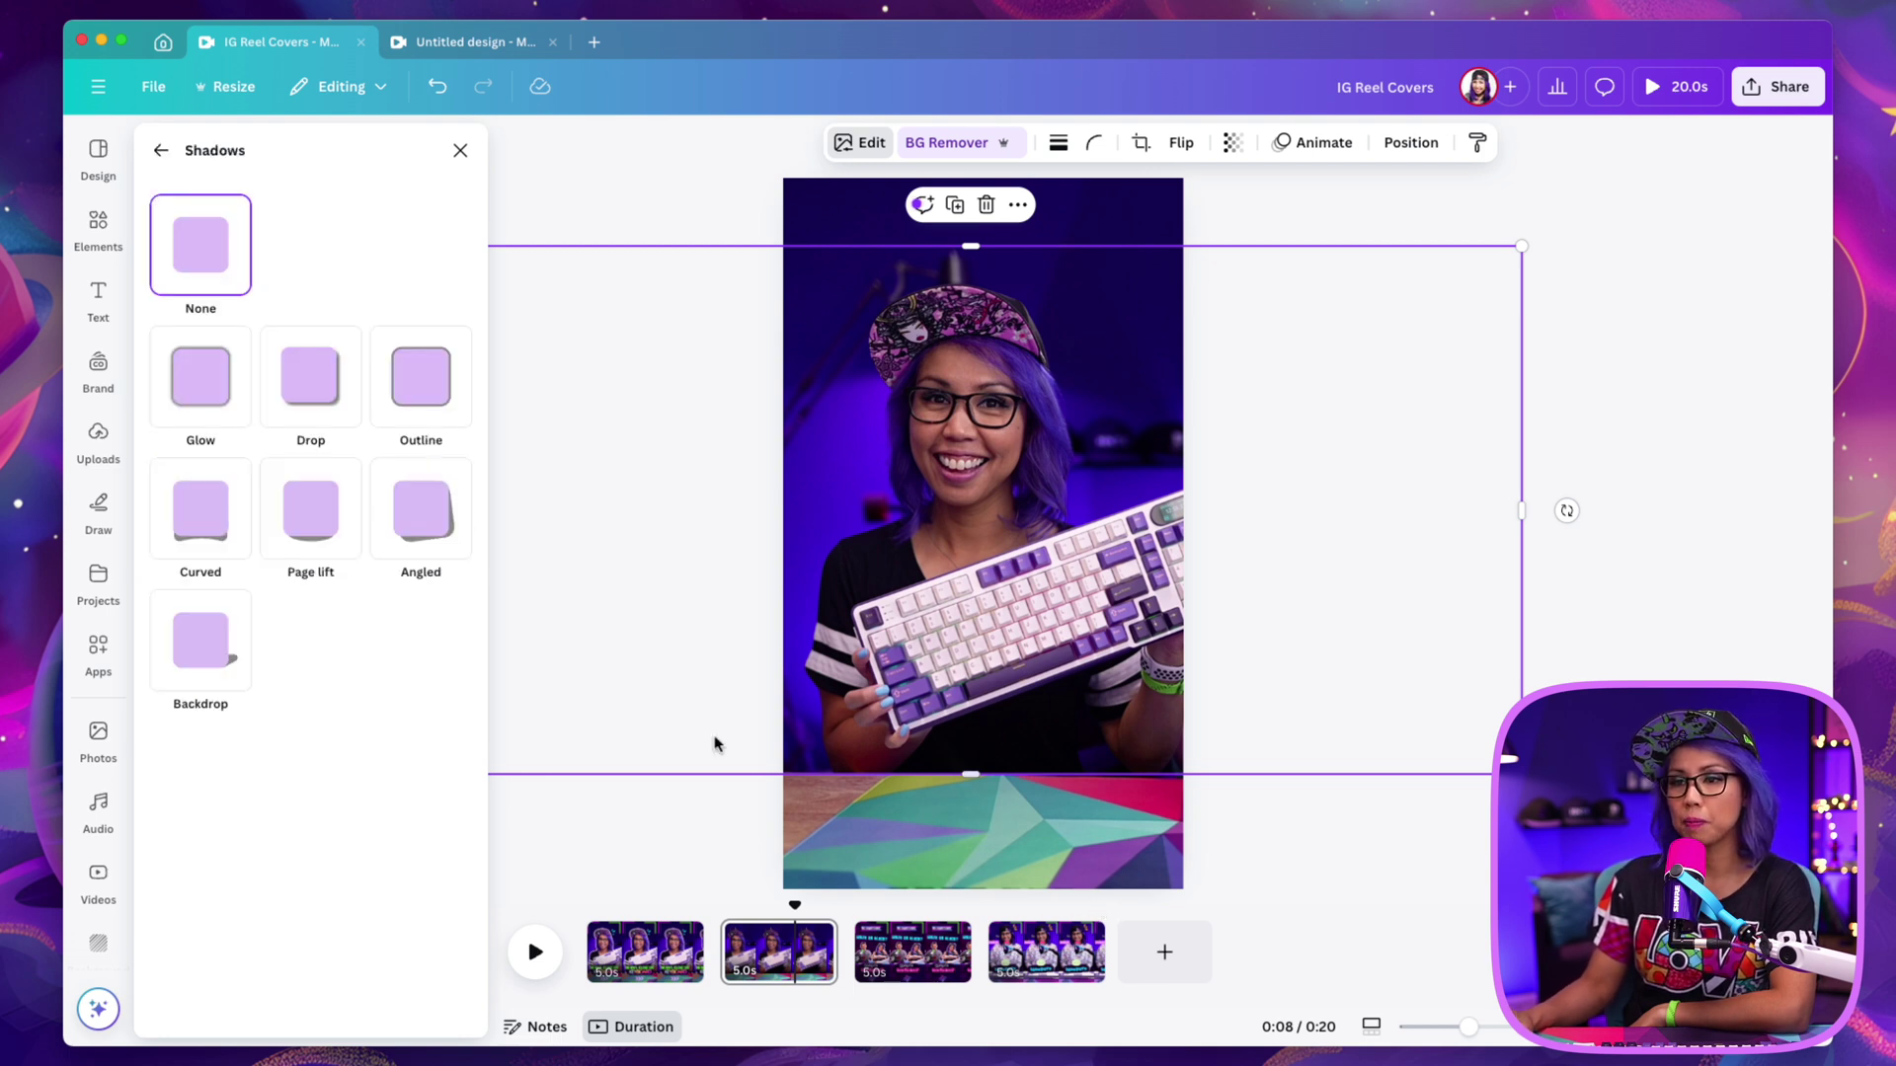
left_click(423, 391)
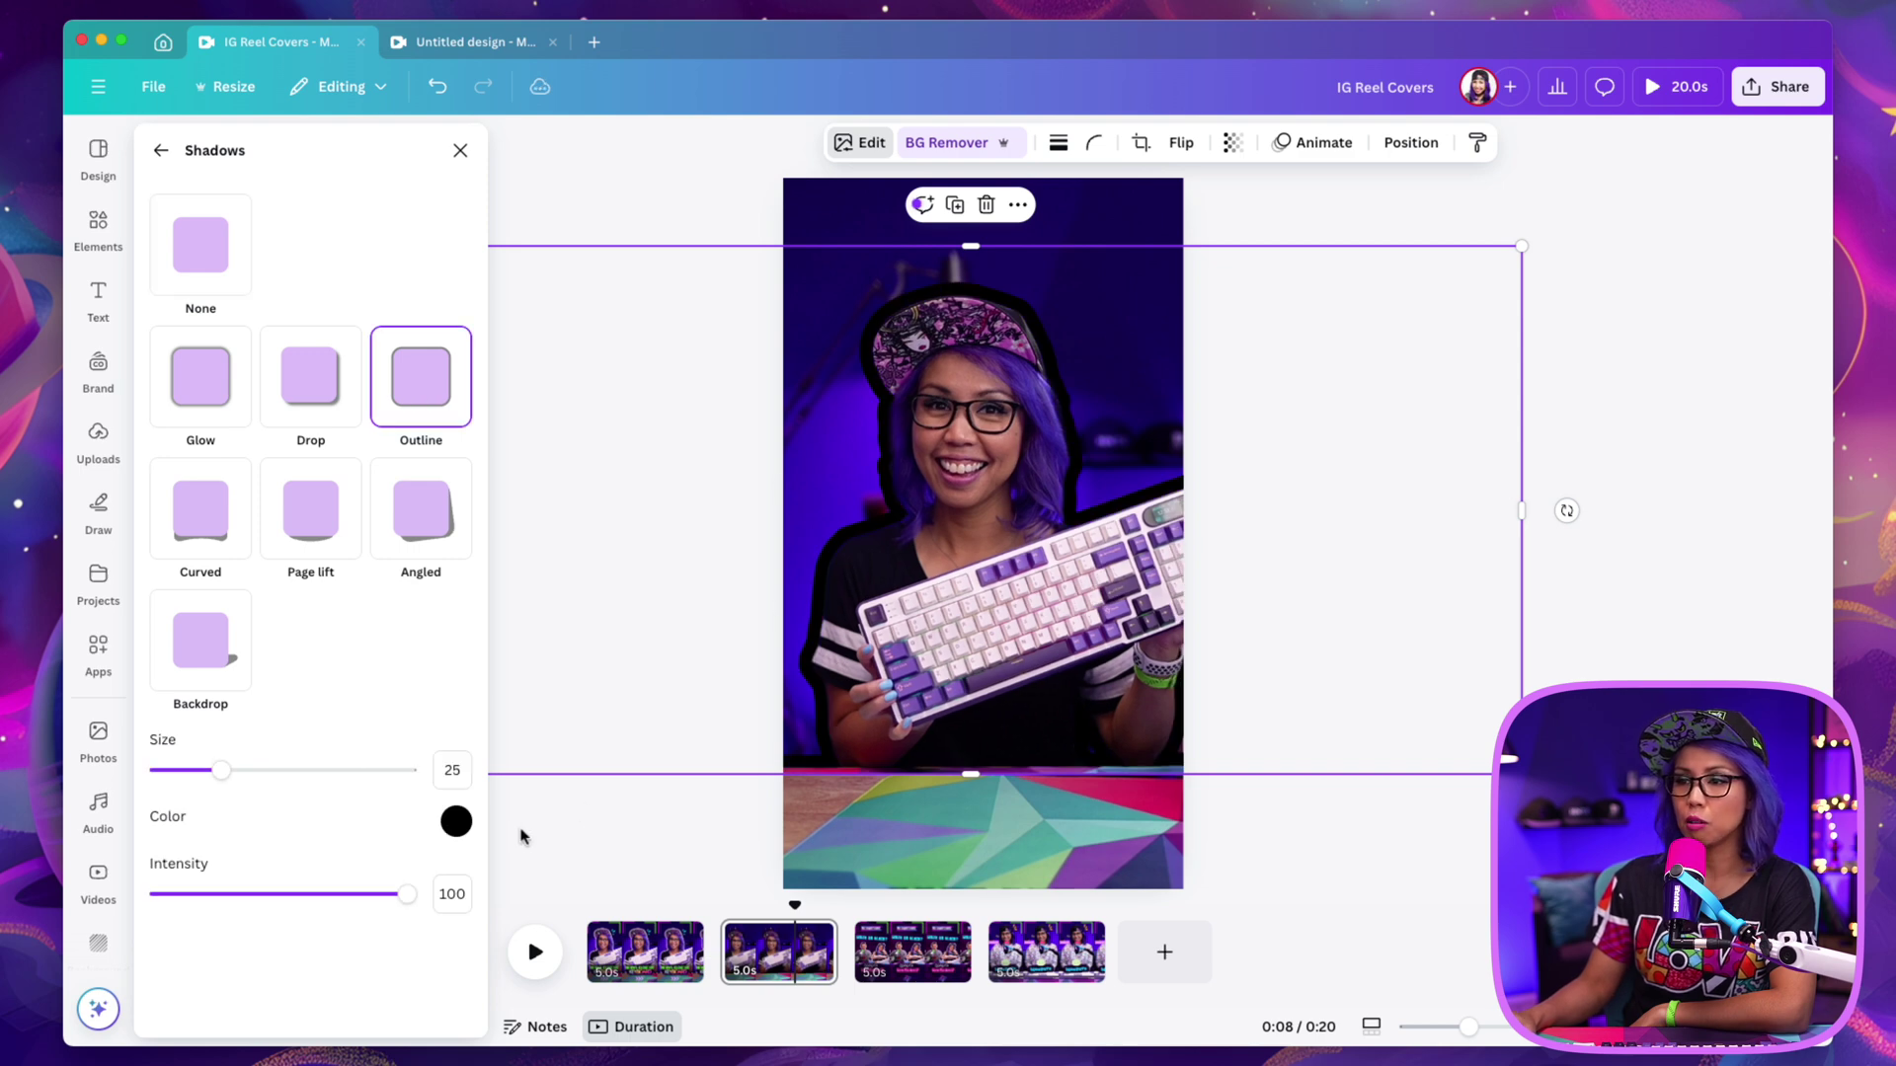
left_click(456, 825)
left_click_drag(508, 671, 441, 588)
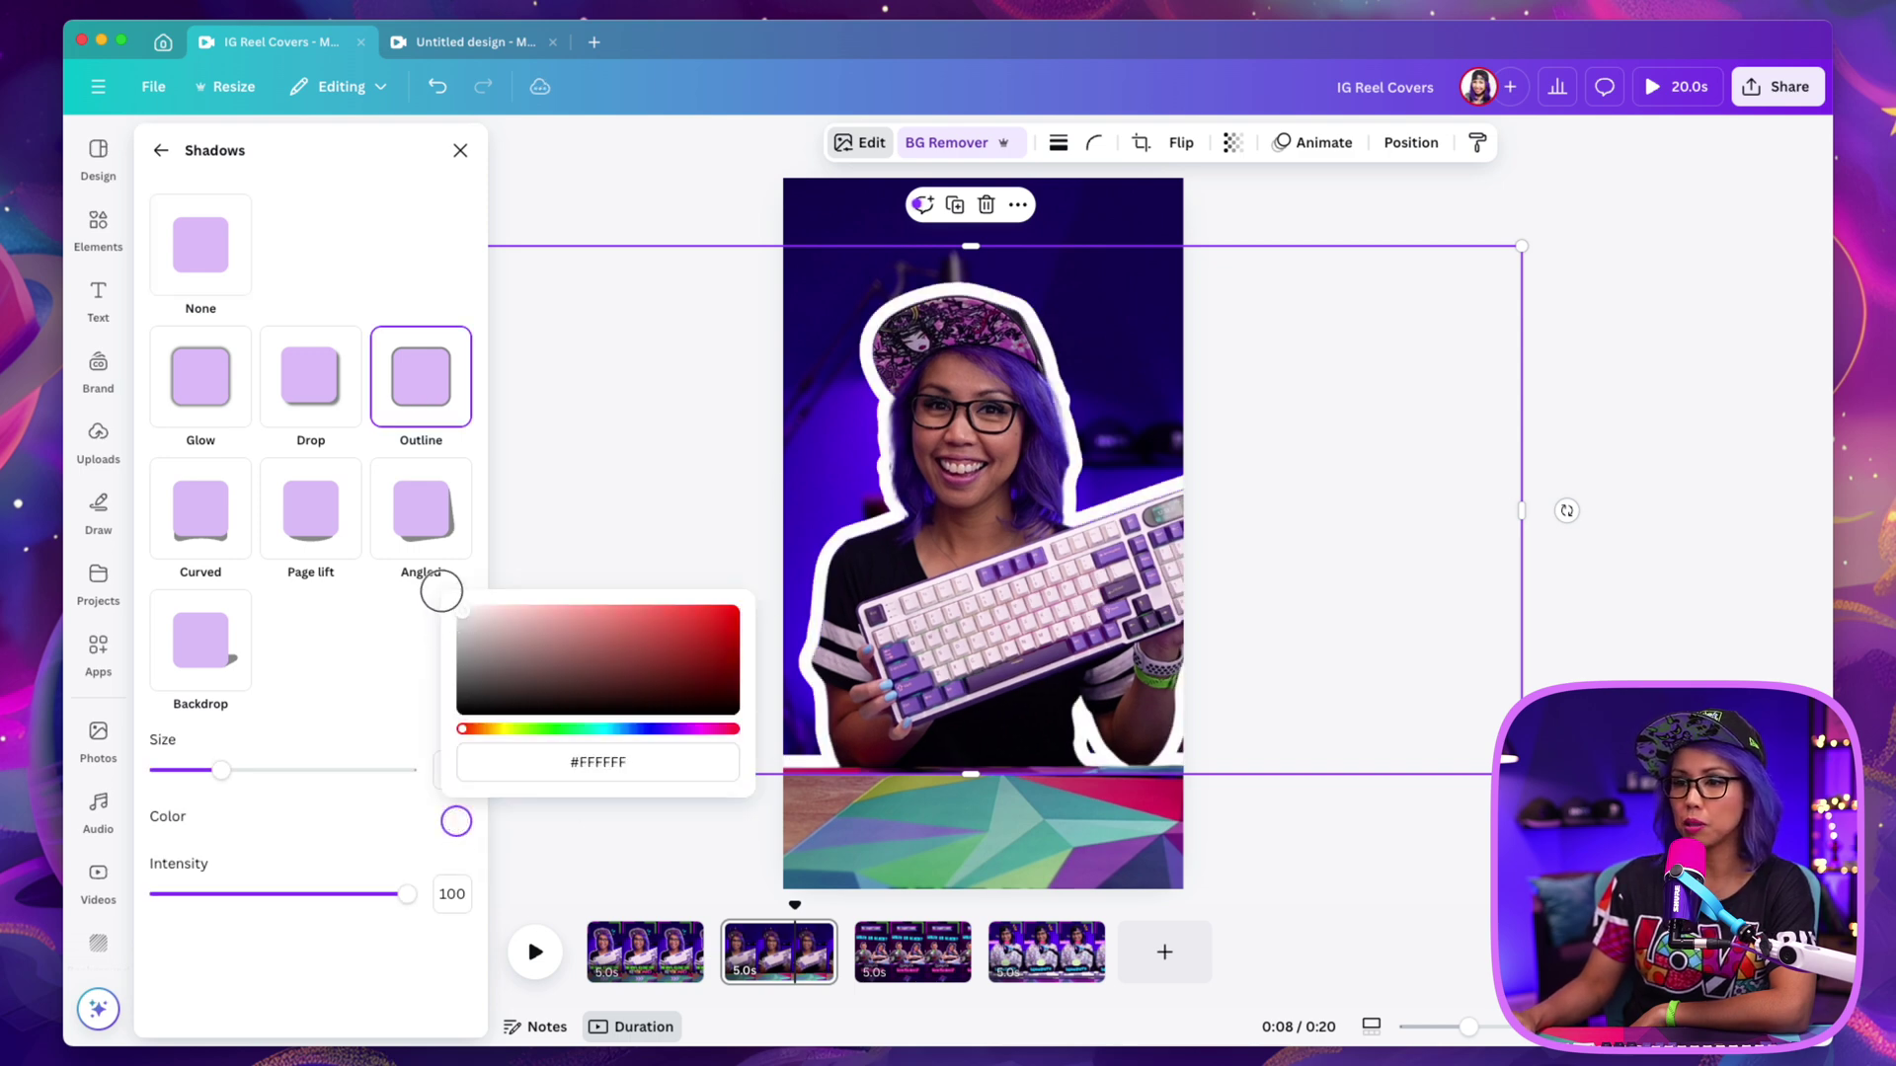
left_click(262, 807)
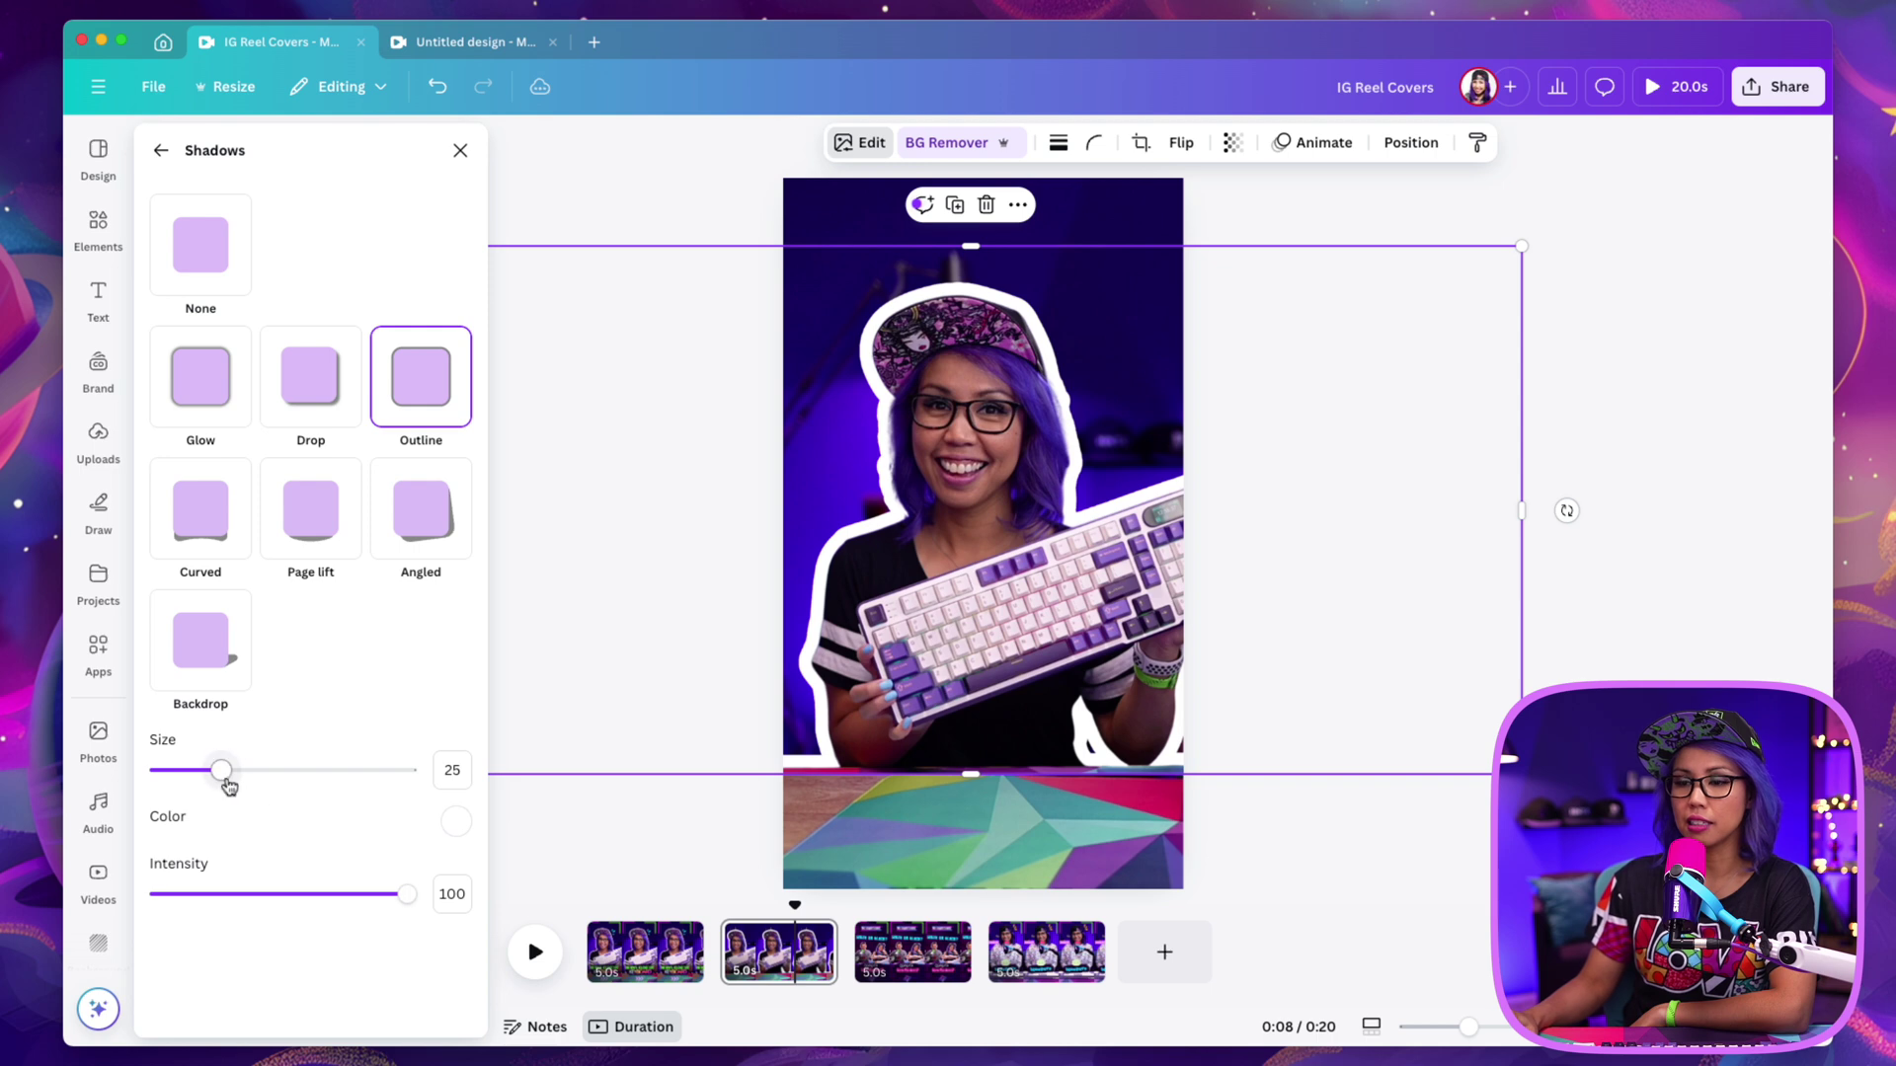
left_click_drag(217, 772, 193, 782)
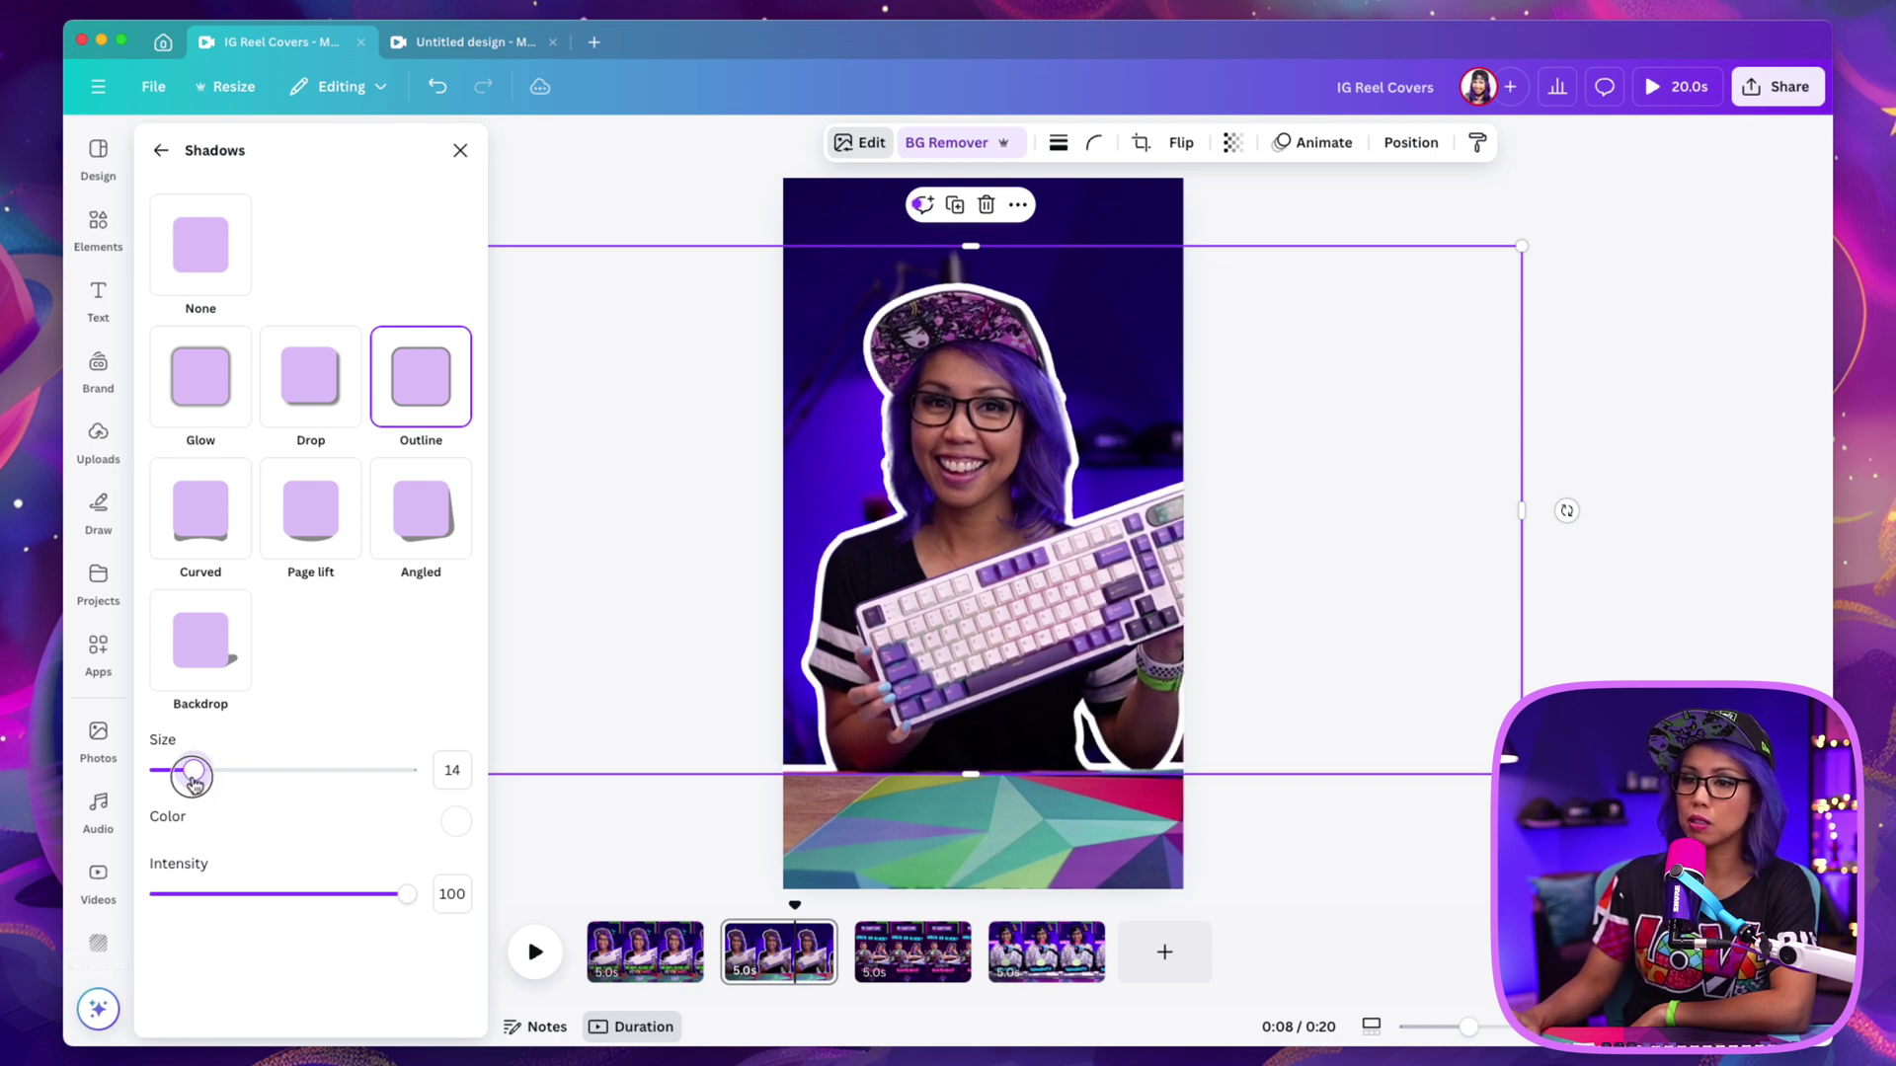
left_click(461, 150)
Adjust the cut-out photo's whole image to brightness 22, contrast 7 and vibrance 6
left_click(863, 144)
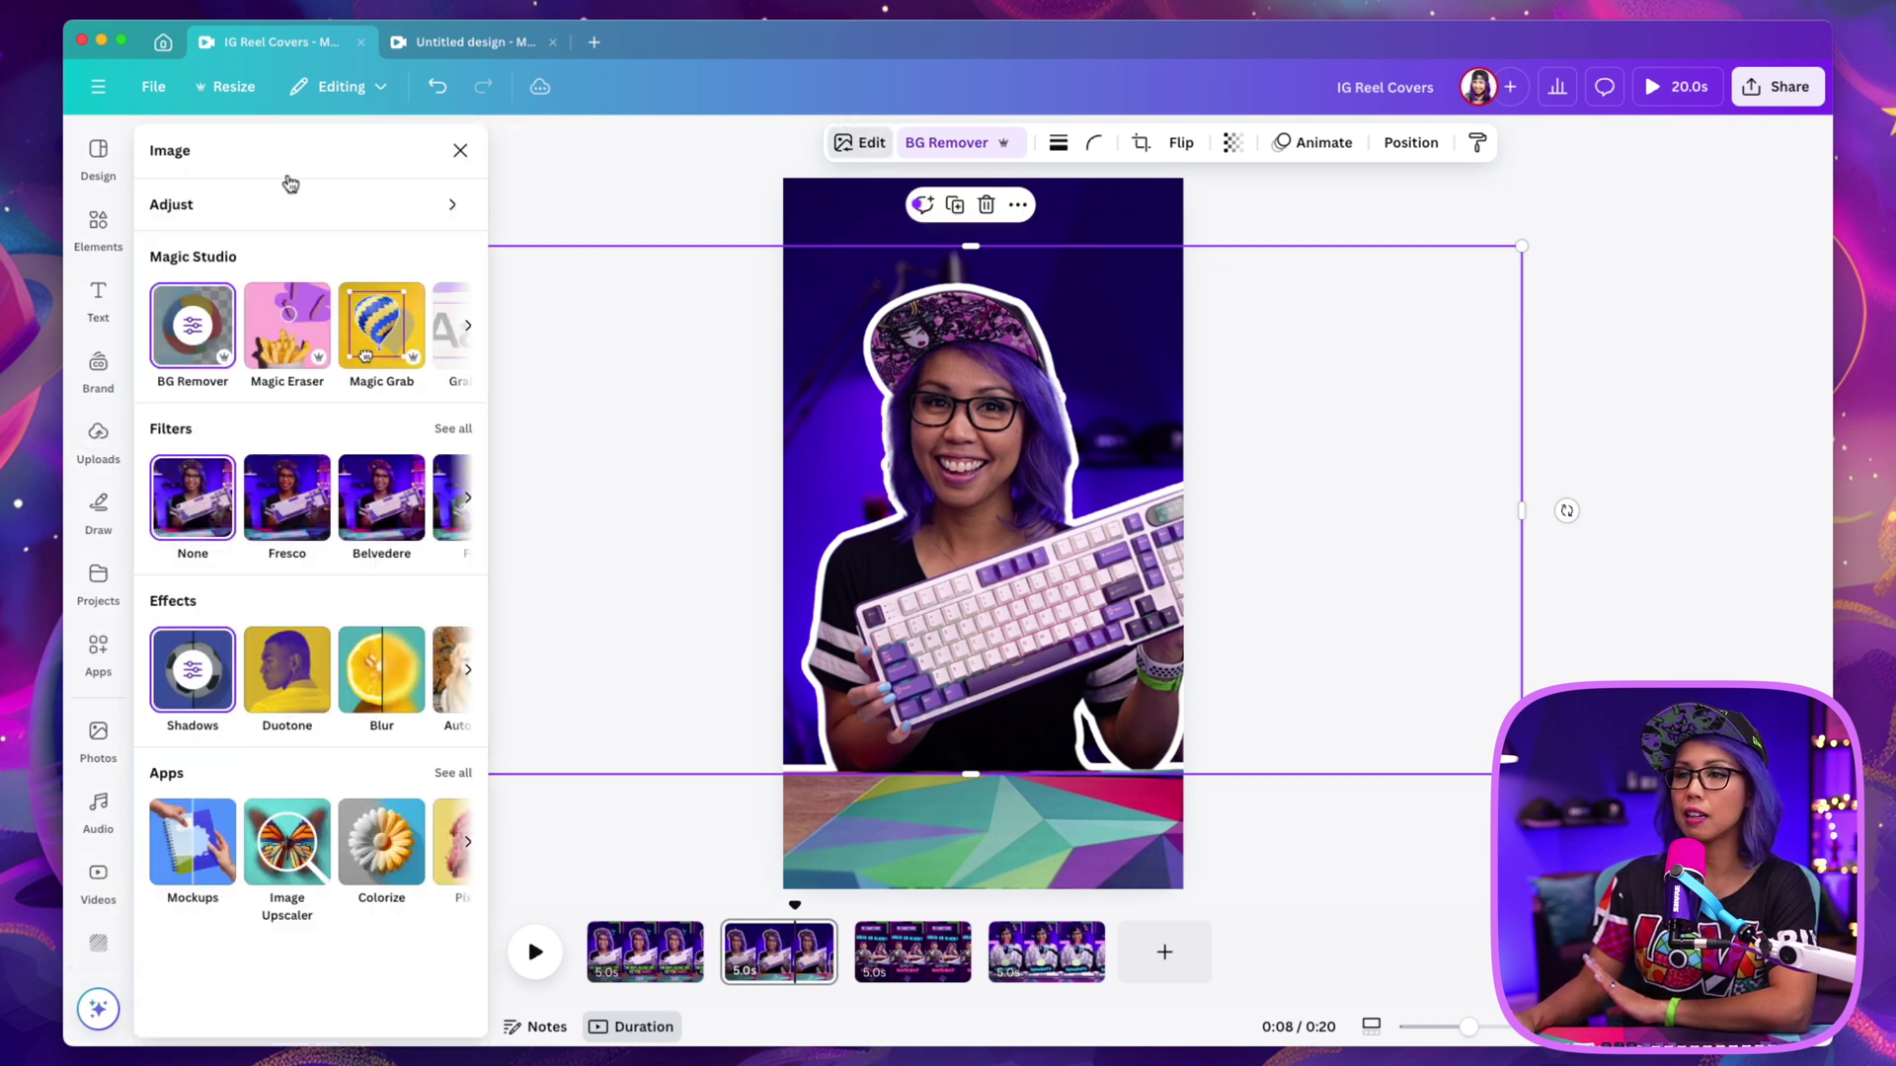
left_click(191, 201)
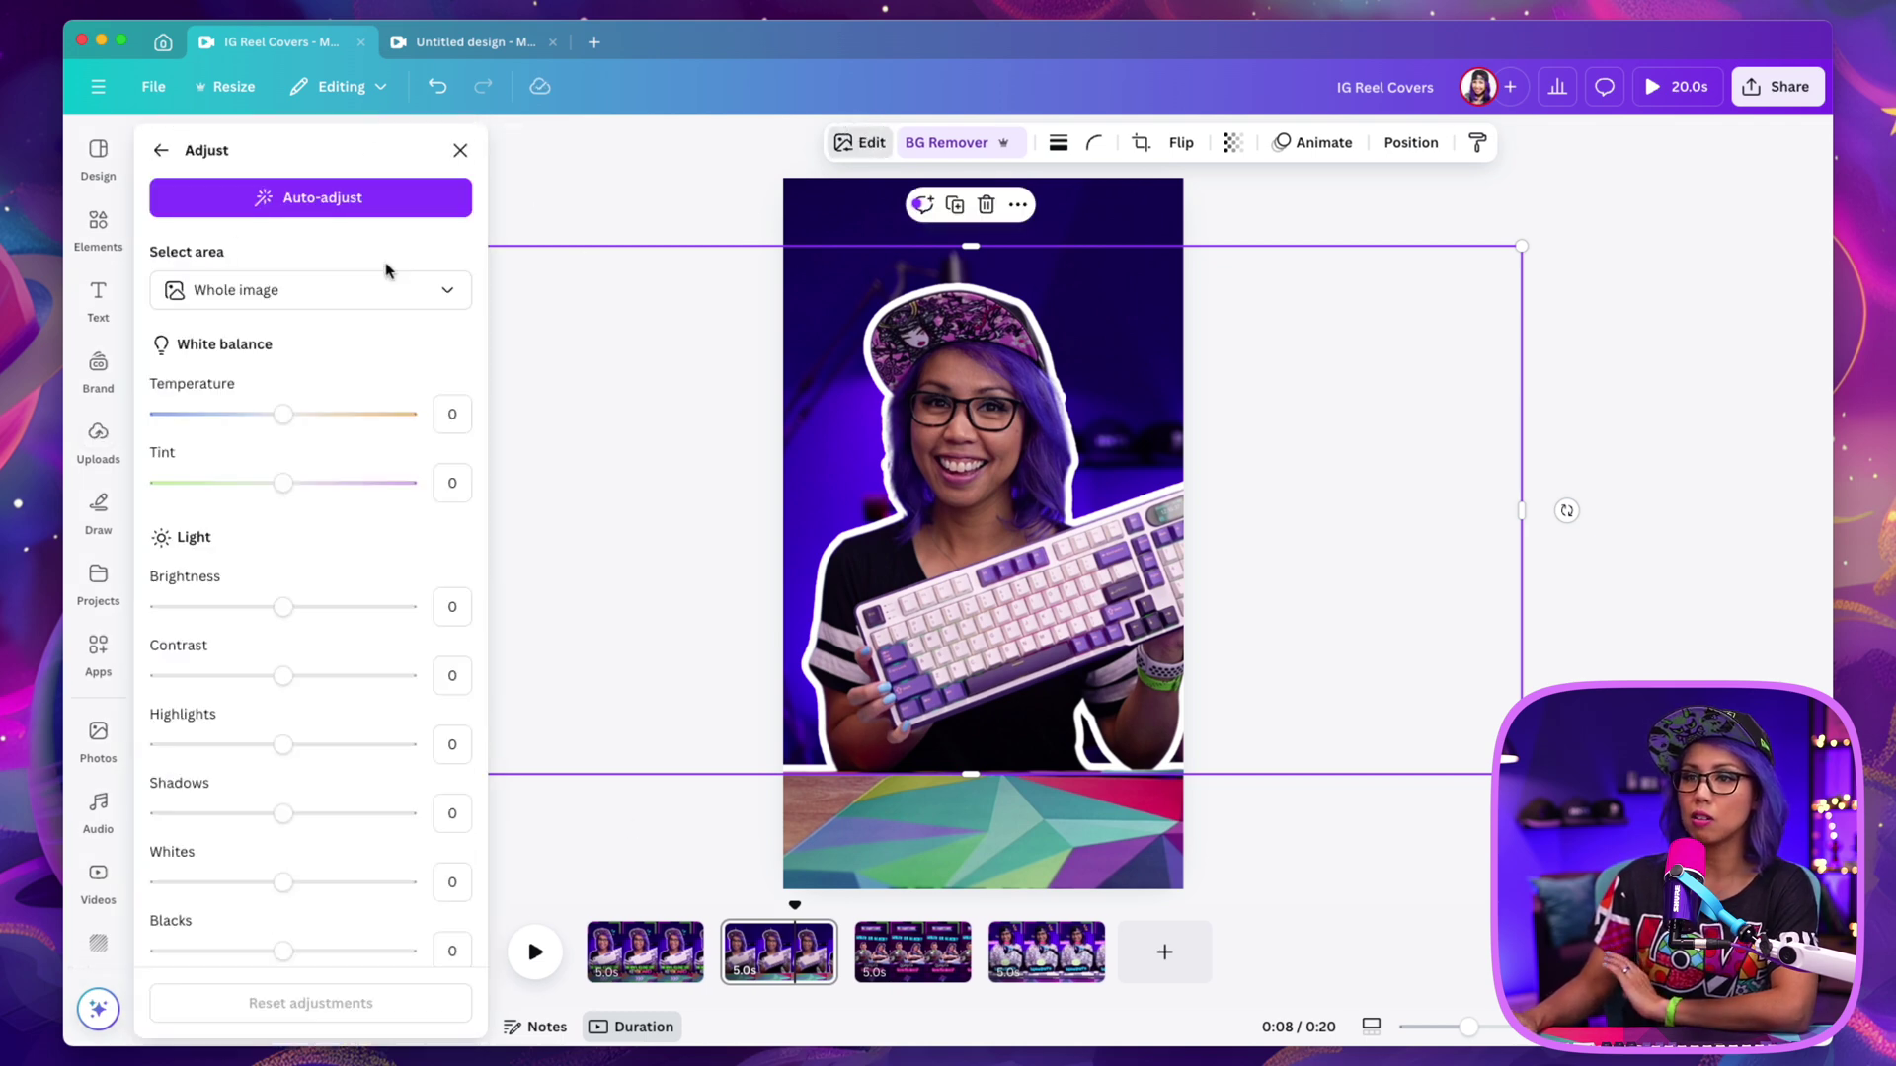
left_click_drag(285, 607, 310, 606)
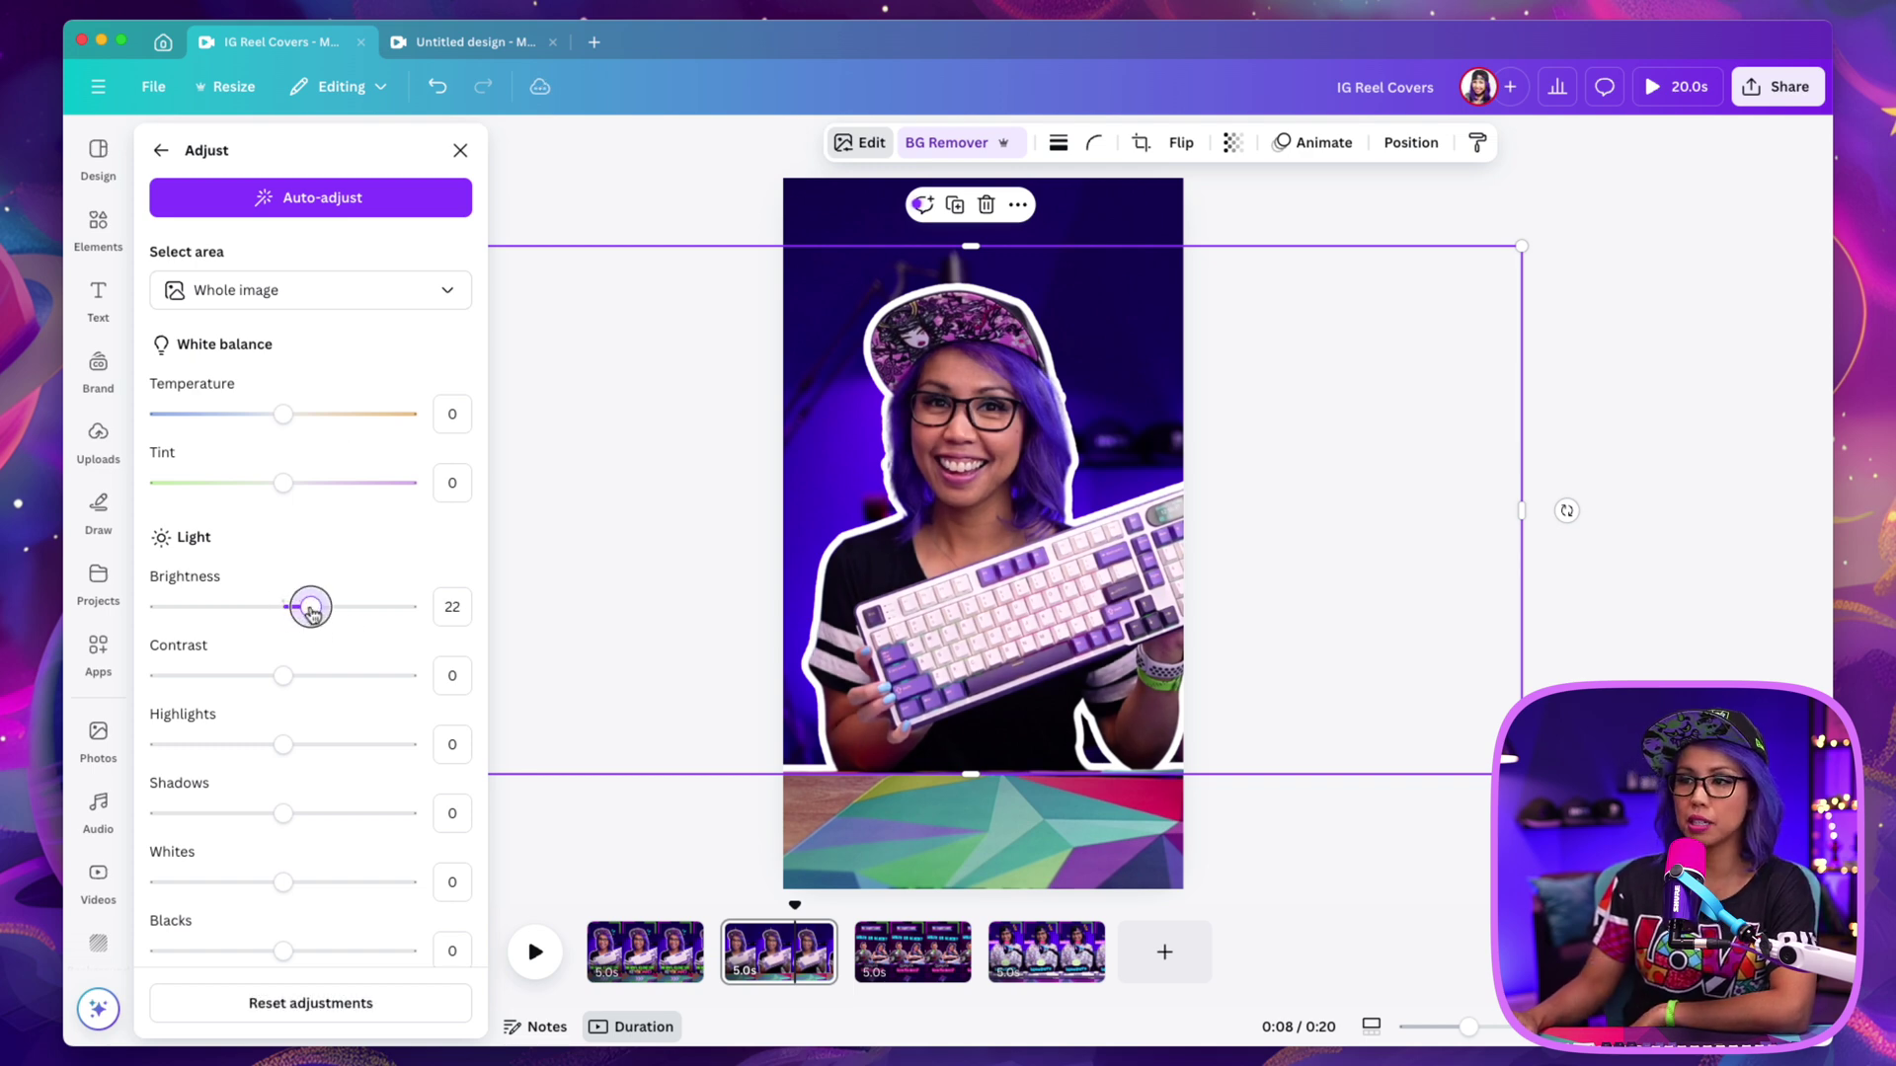
left_click_drag(285, 677, 293, 684)
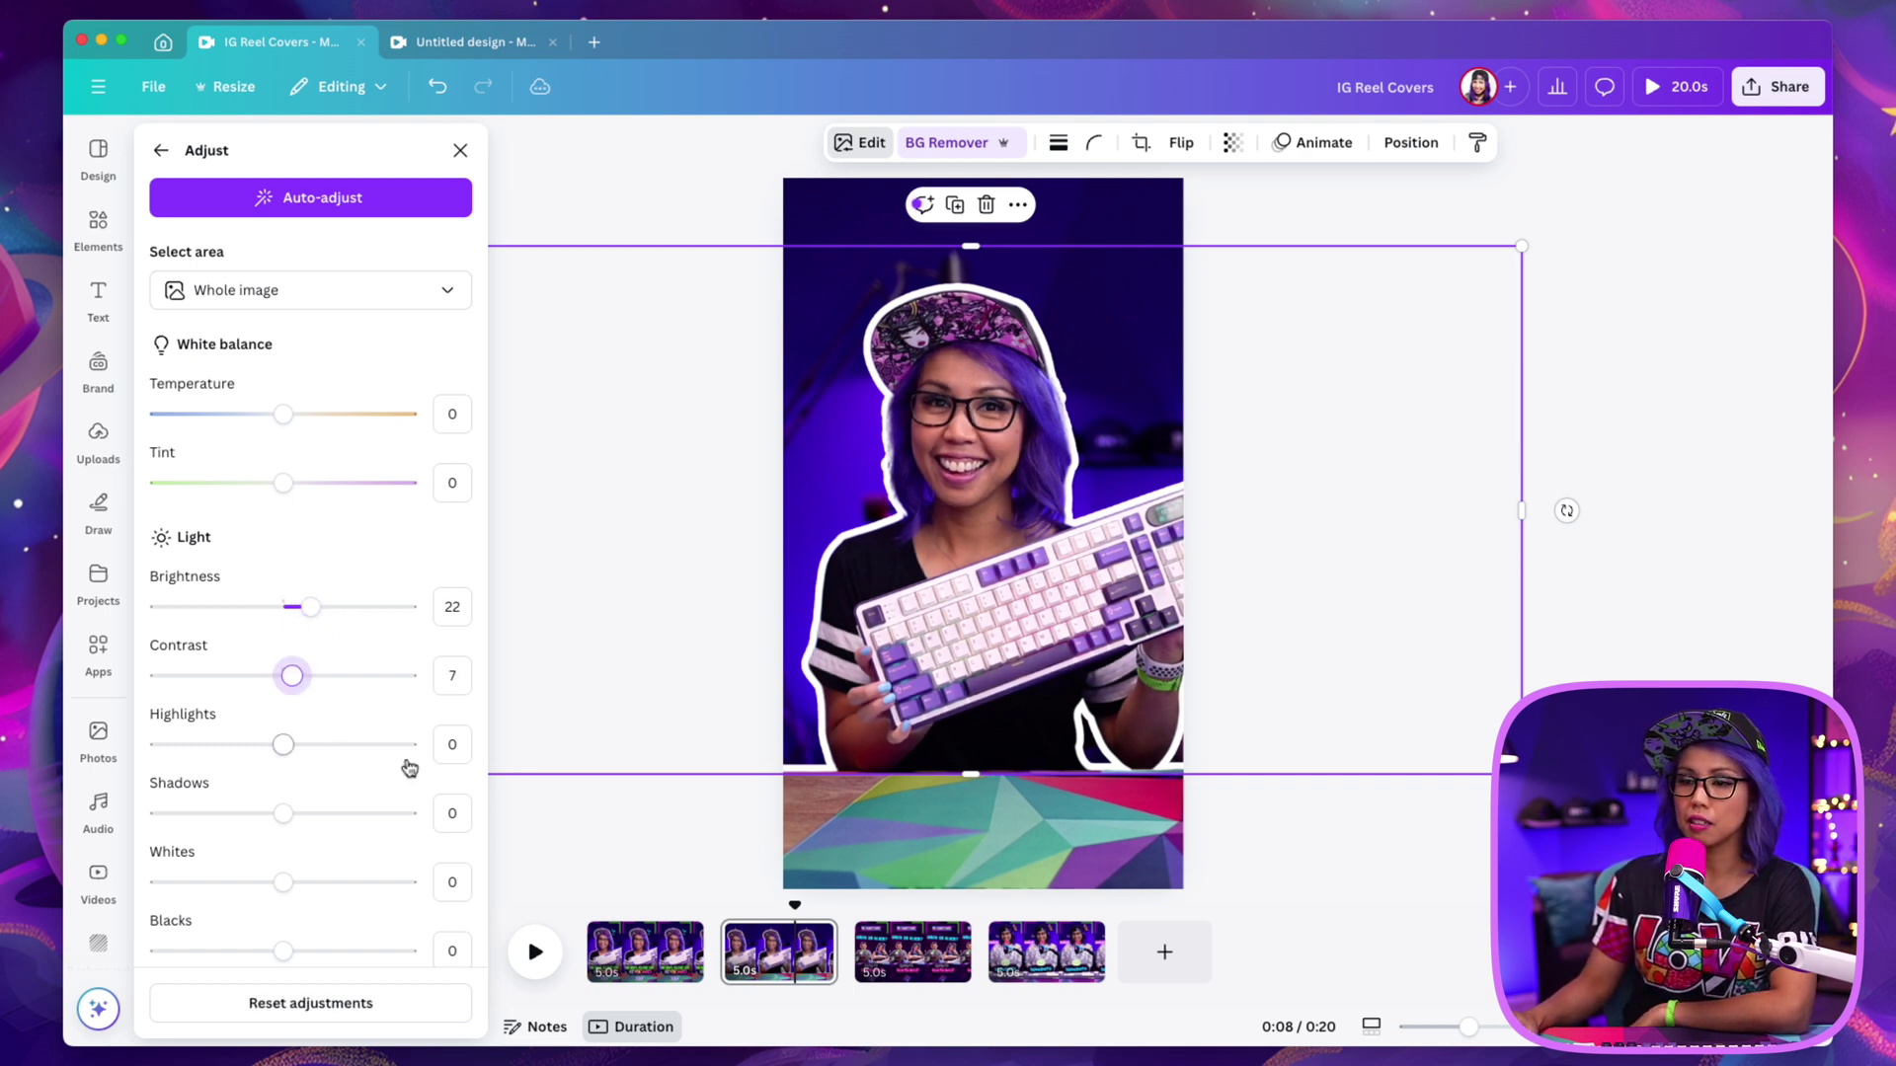
scroll(406, 774, "down", 6)
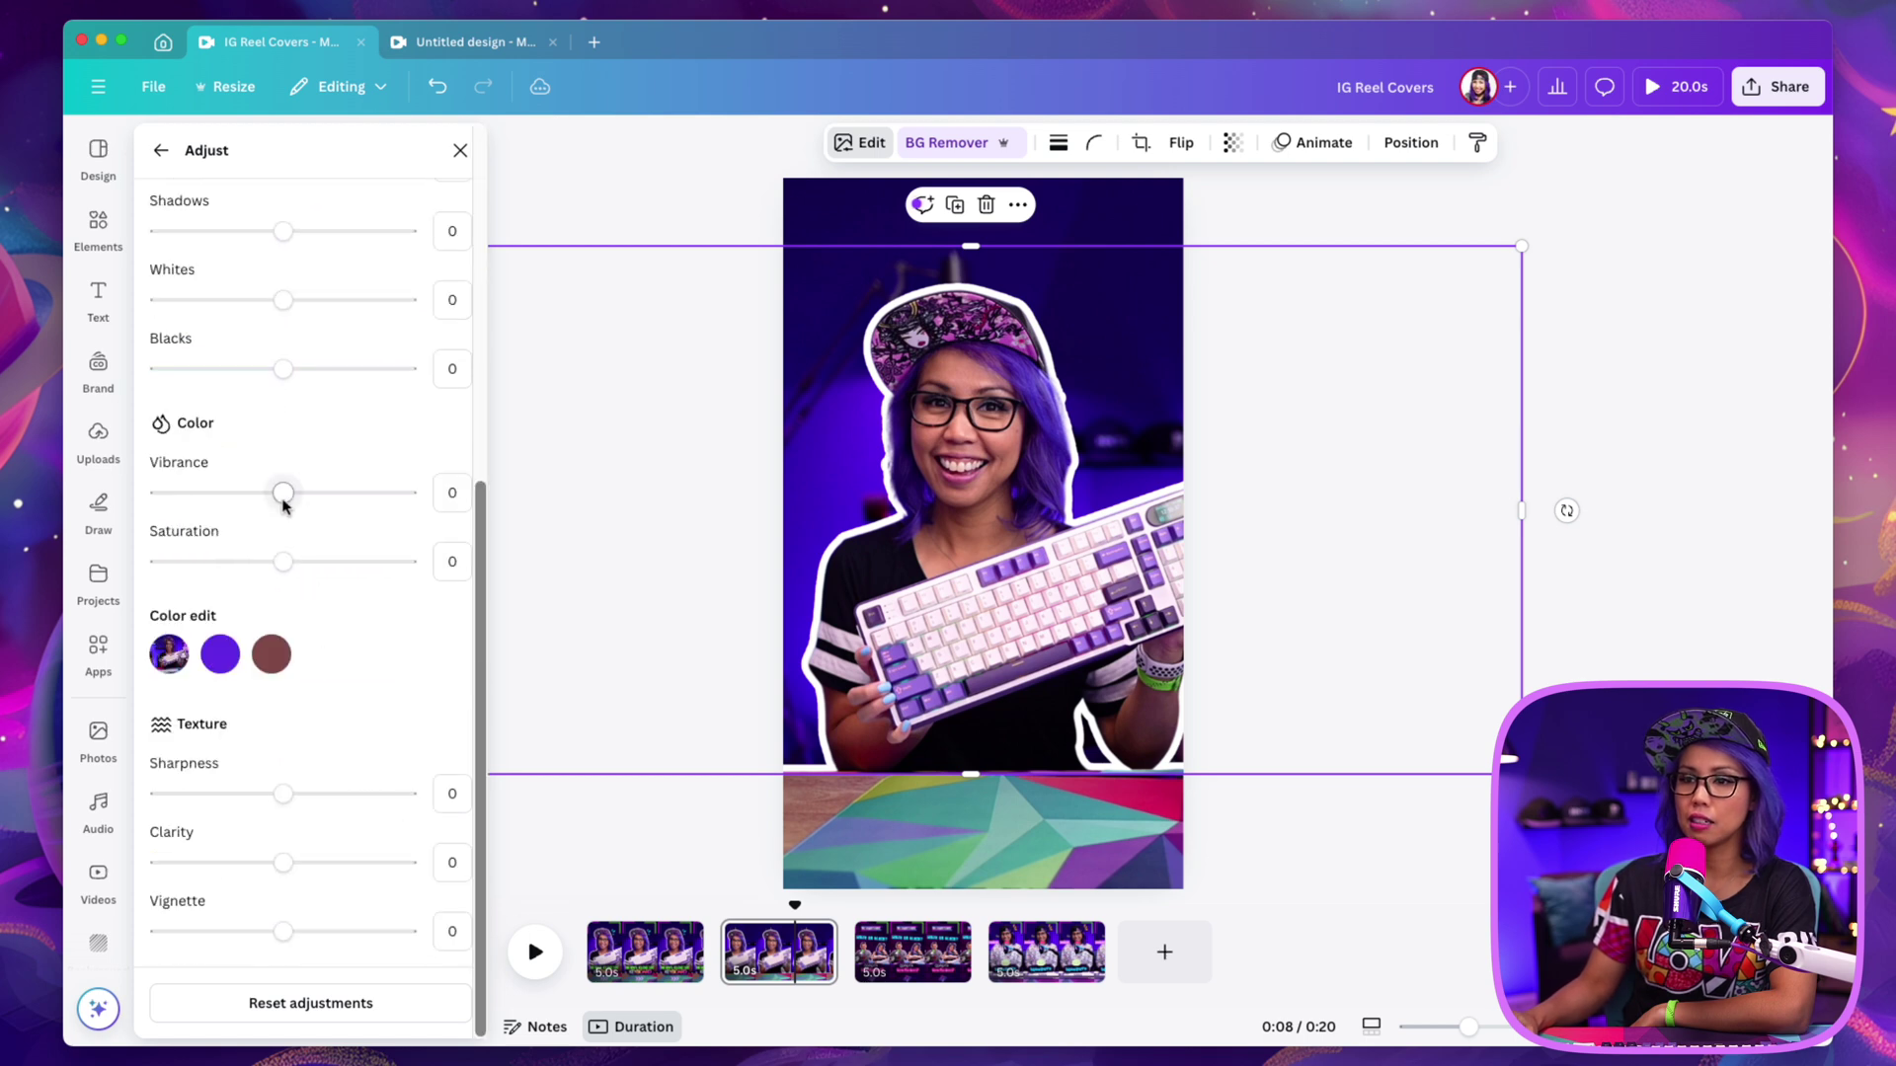
left_click_drag(282, 497, 292, 507)
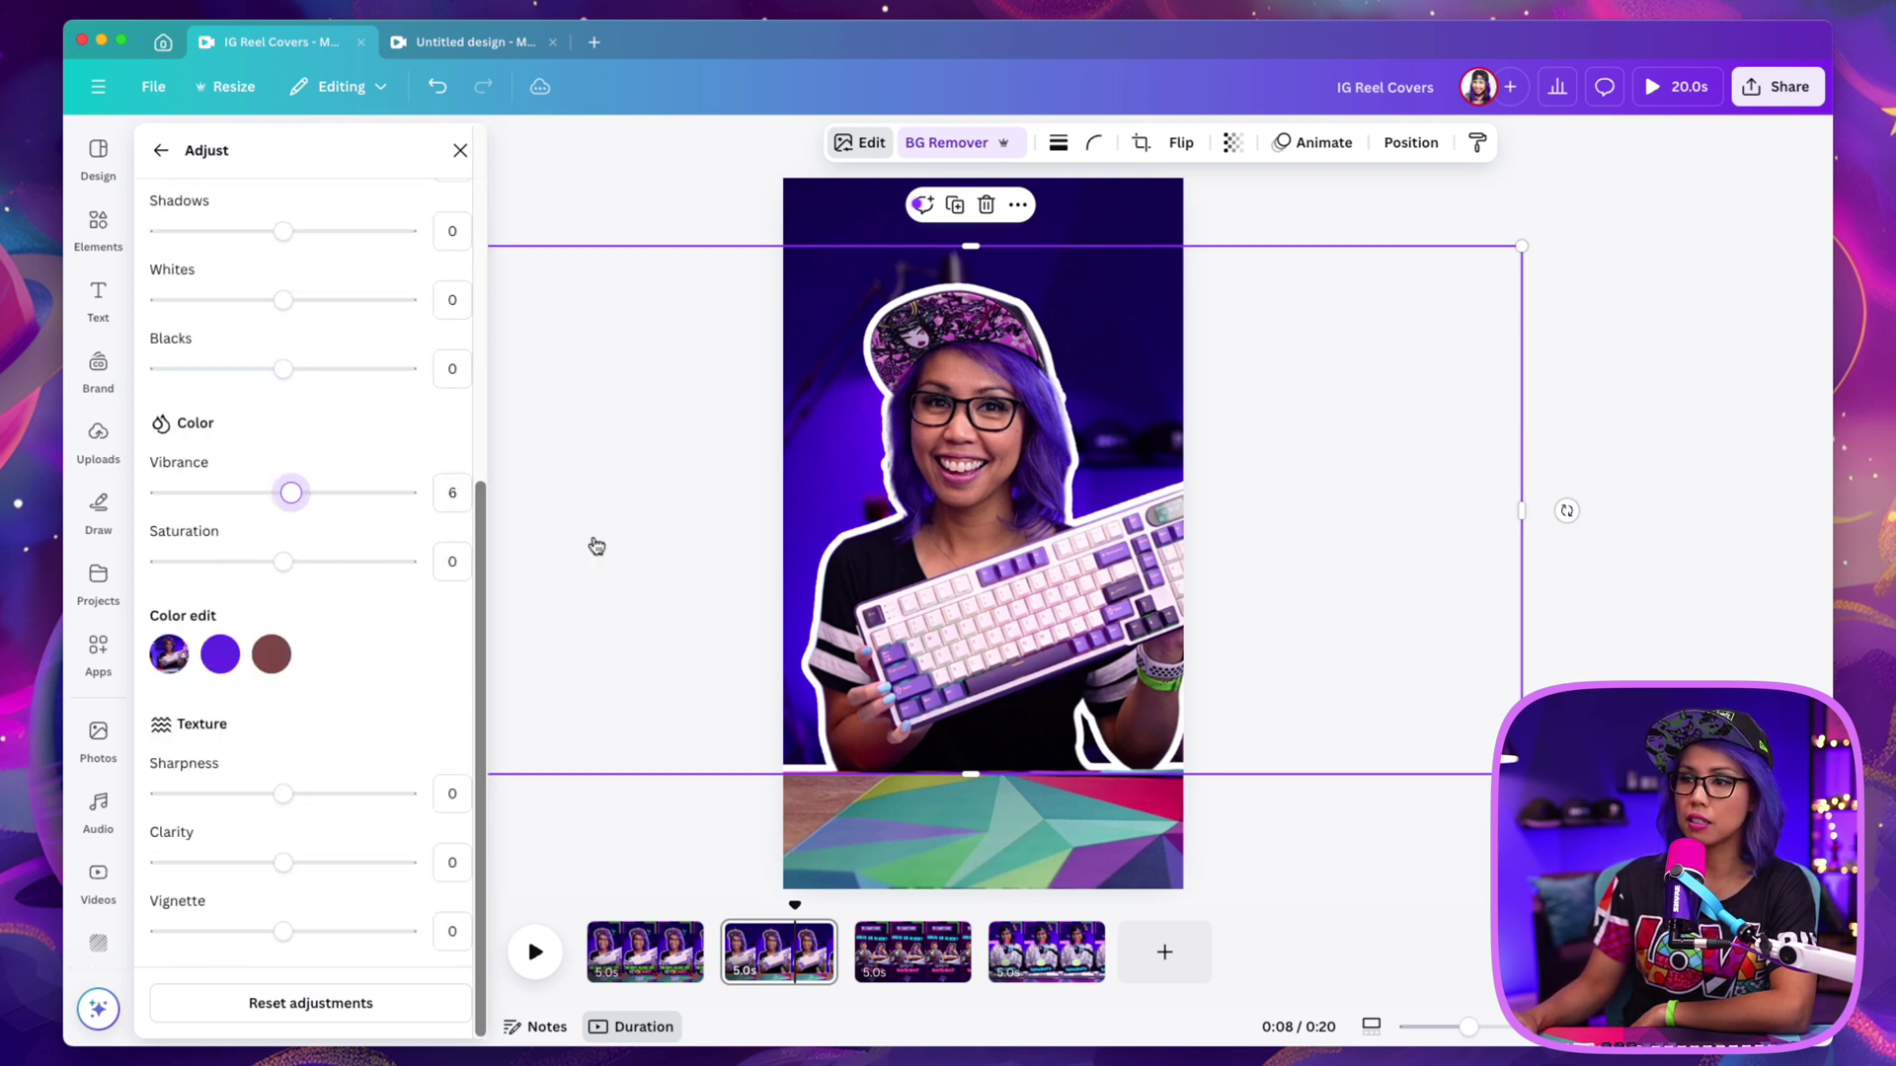
left_click(628, 851)
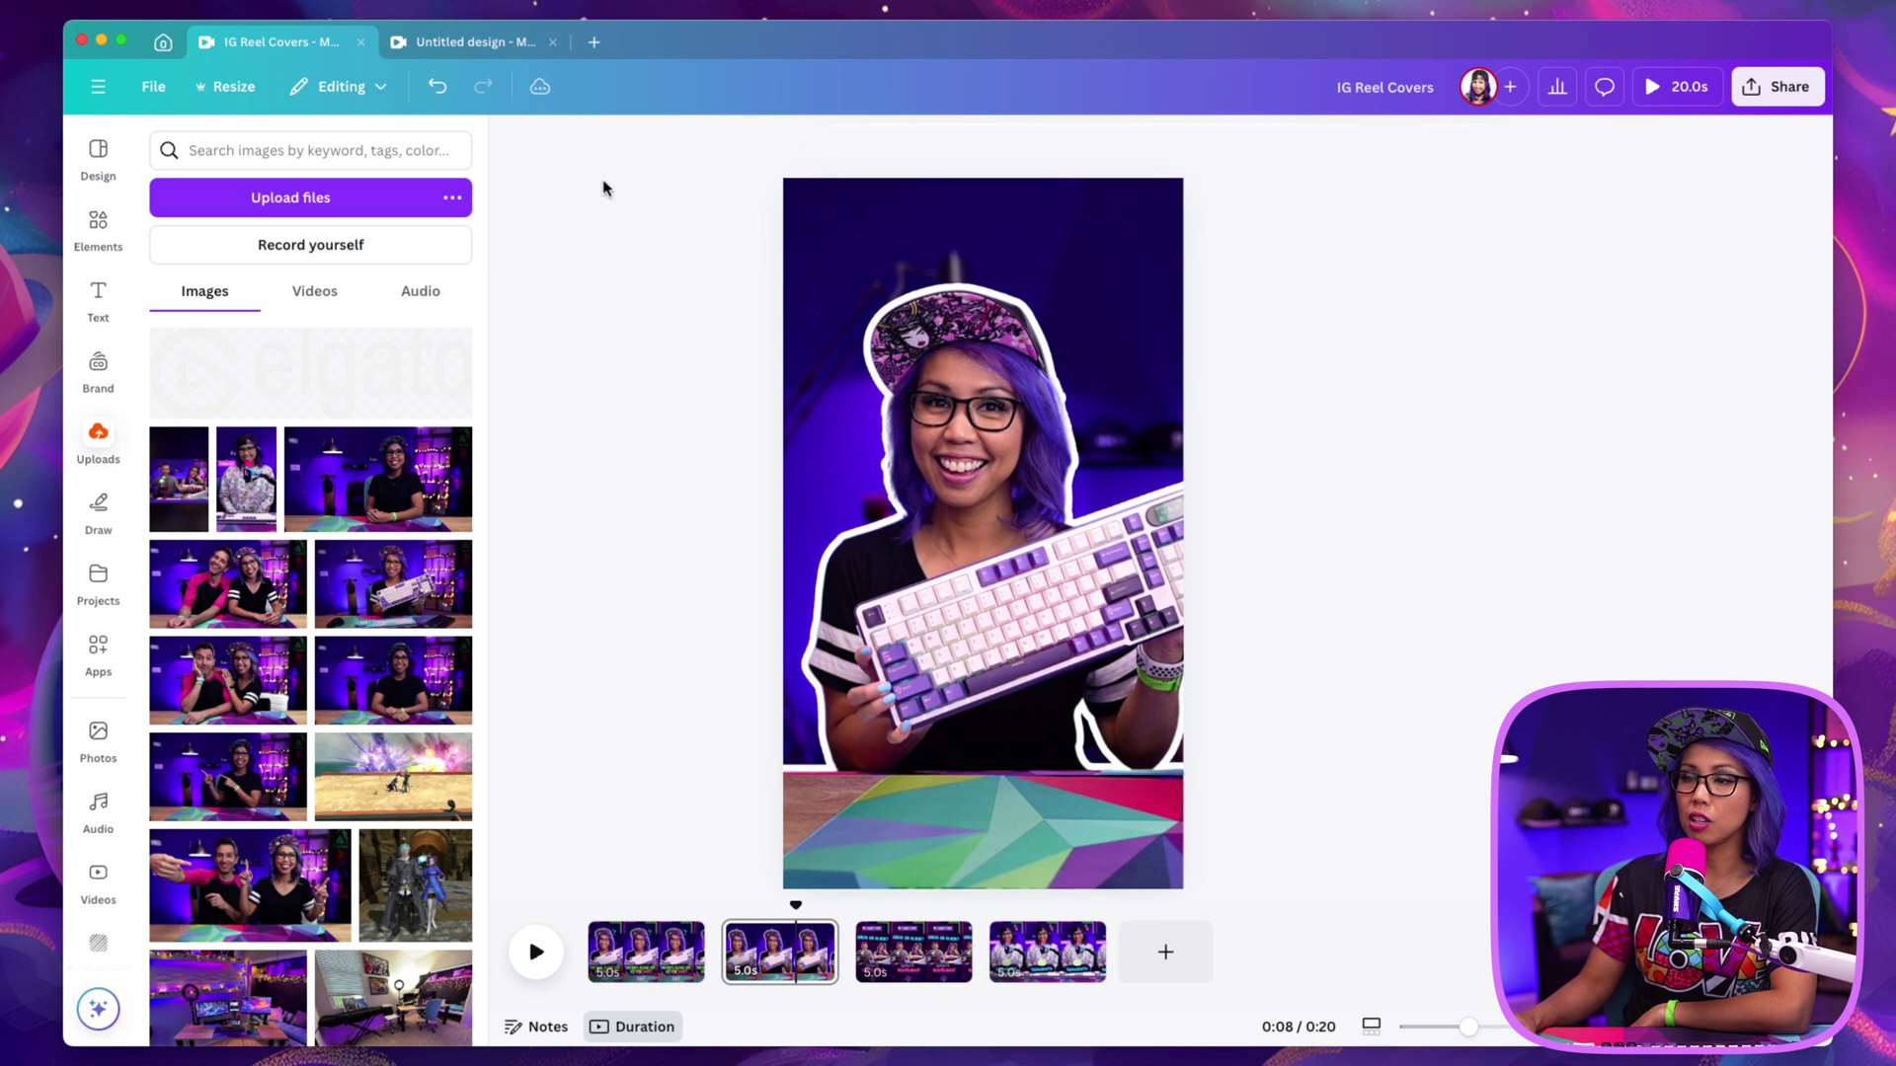
Examine the finished covers on the third and first pages, comparing how their cut-outs stand out from the backgrounds
left_click(947, 314)
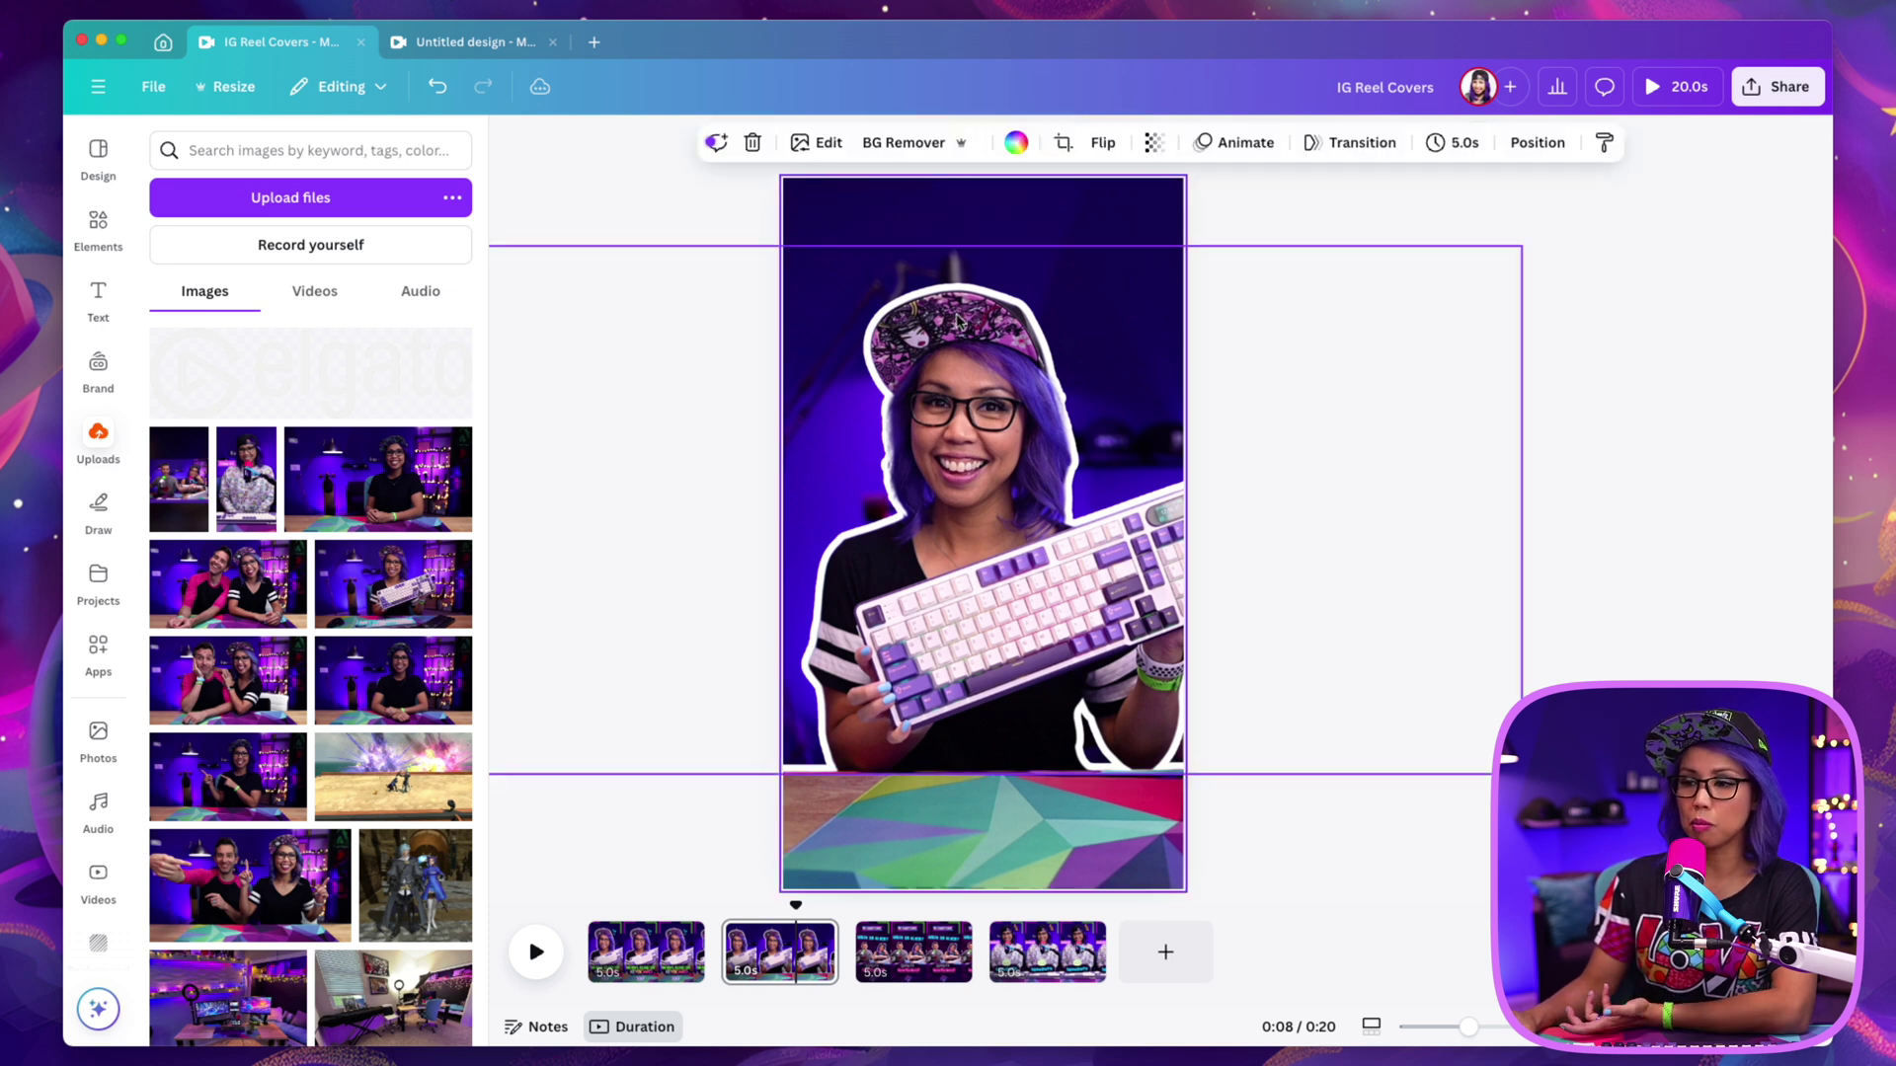
left_click(938, 943)
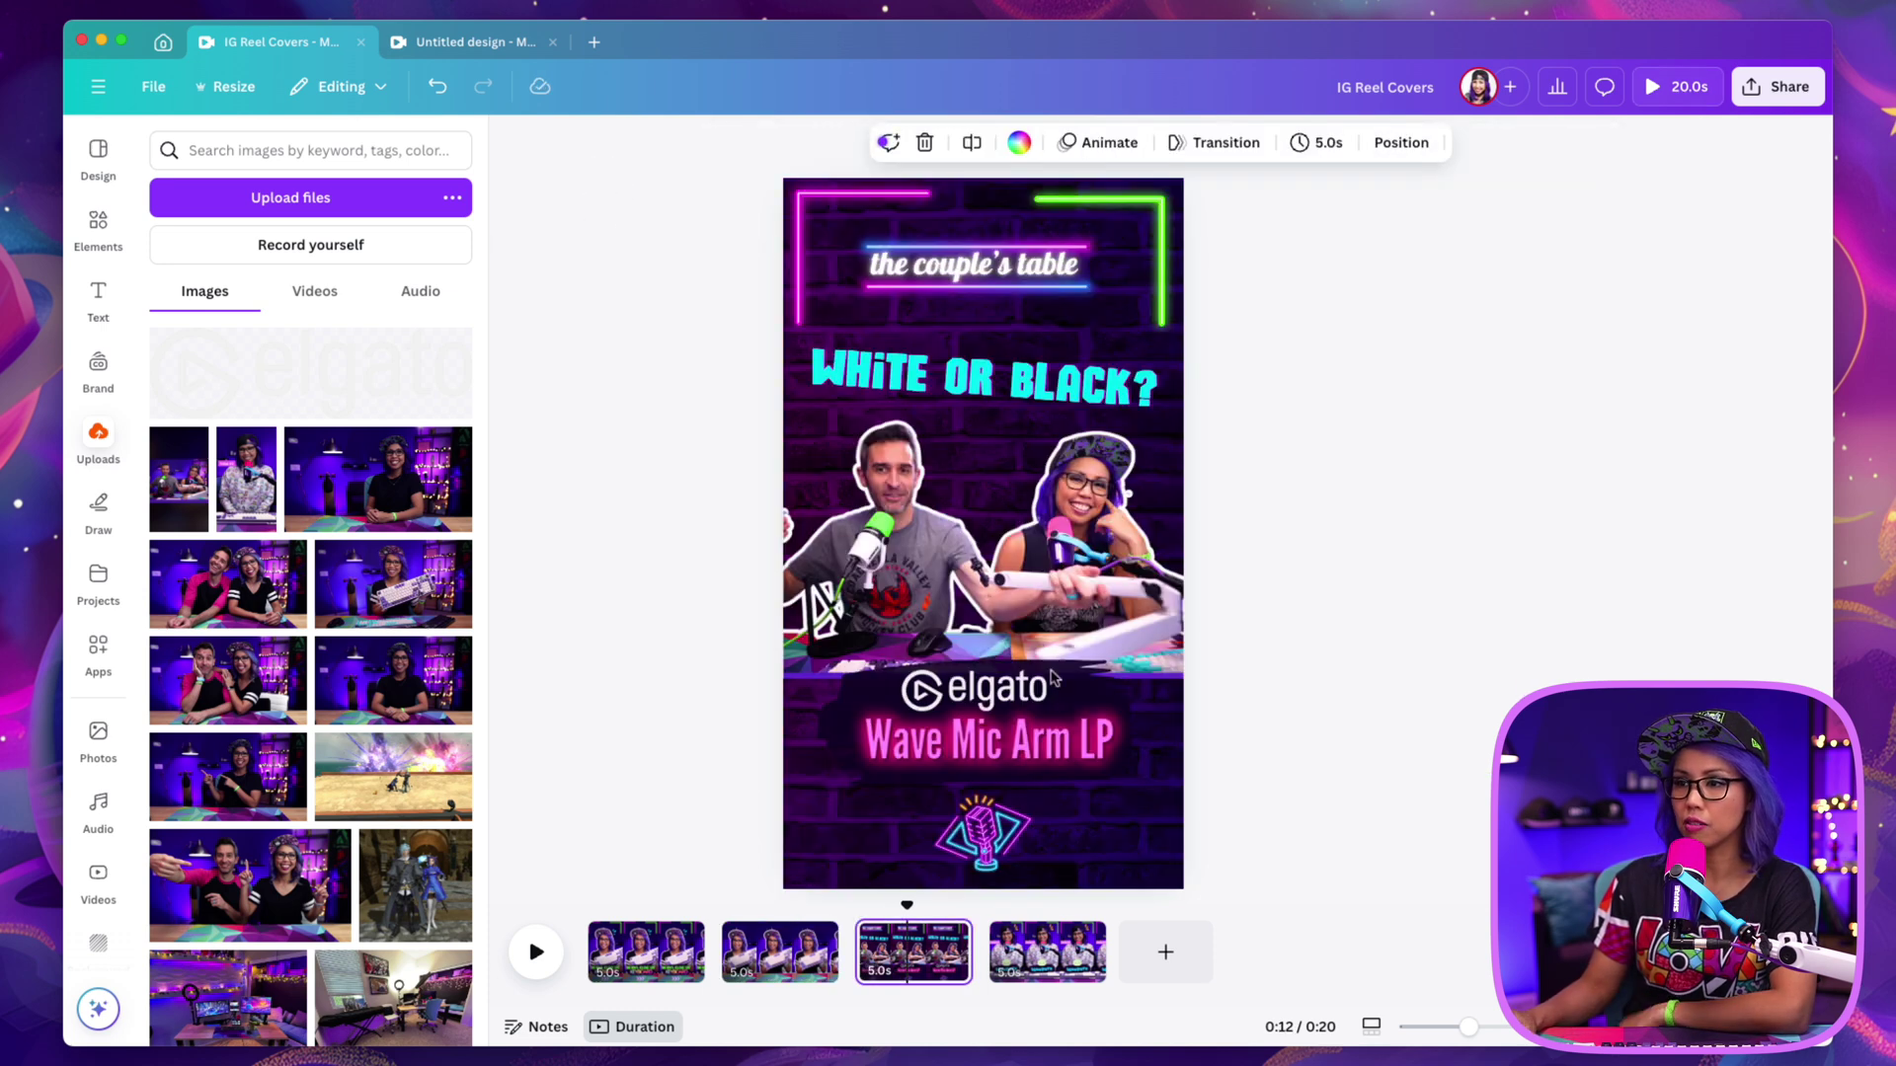
left_click(820, 785)
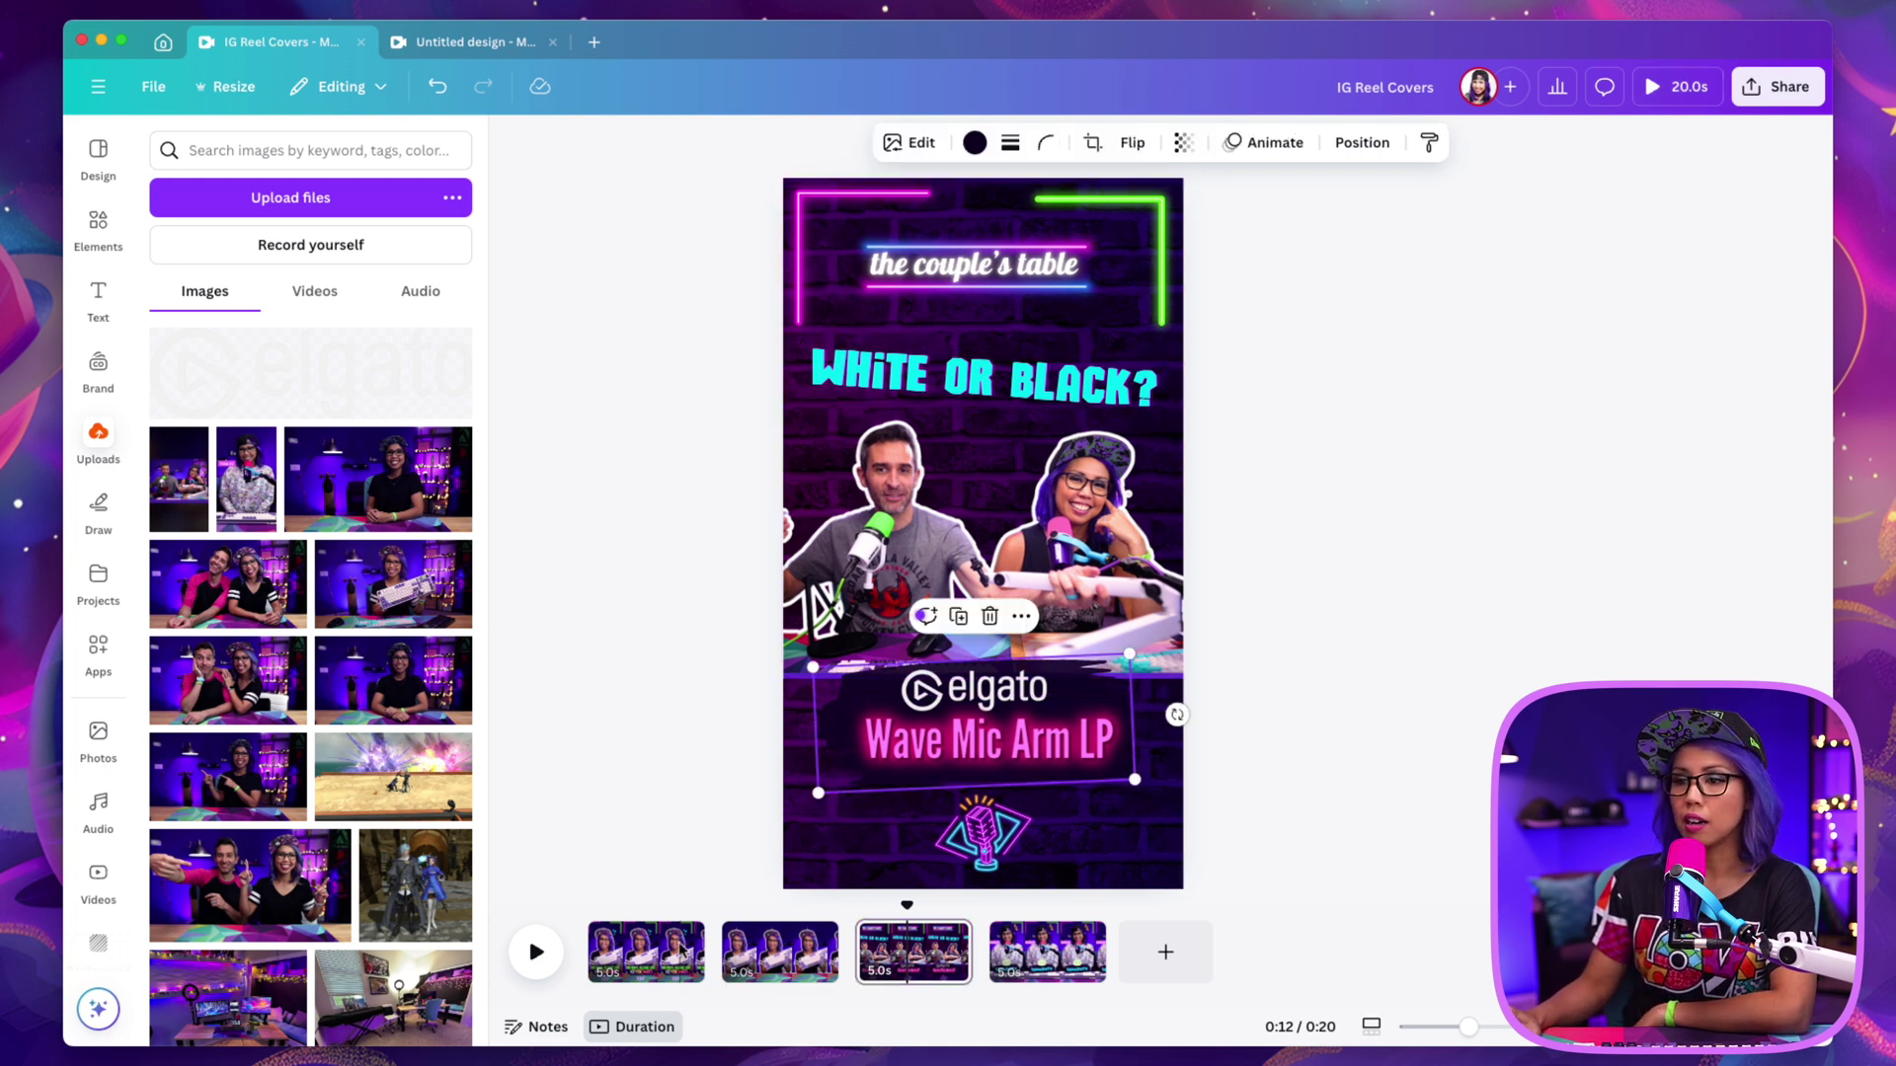
left_click(647, 953)
left_click(854, 457)
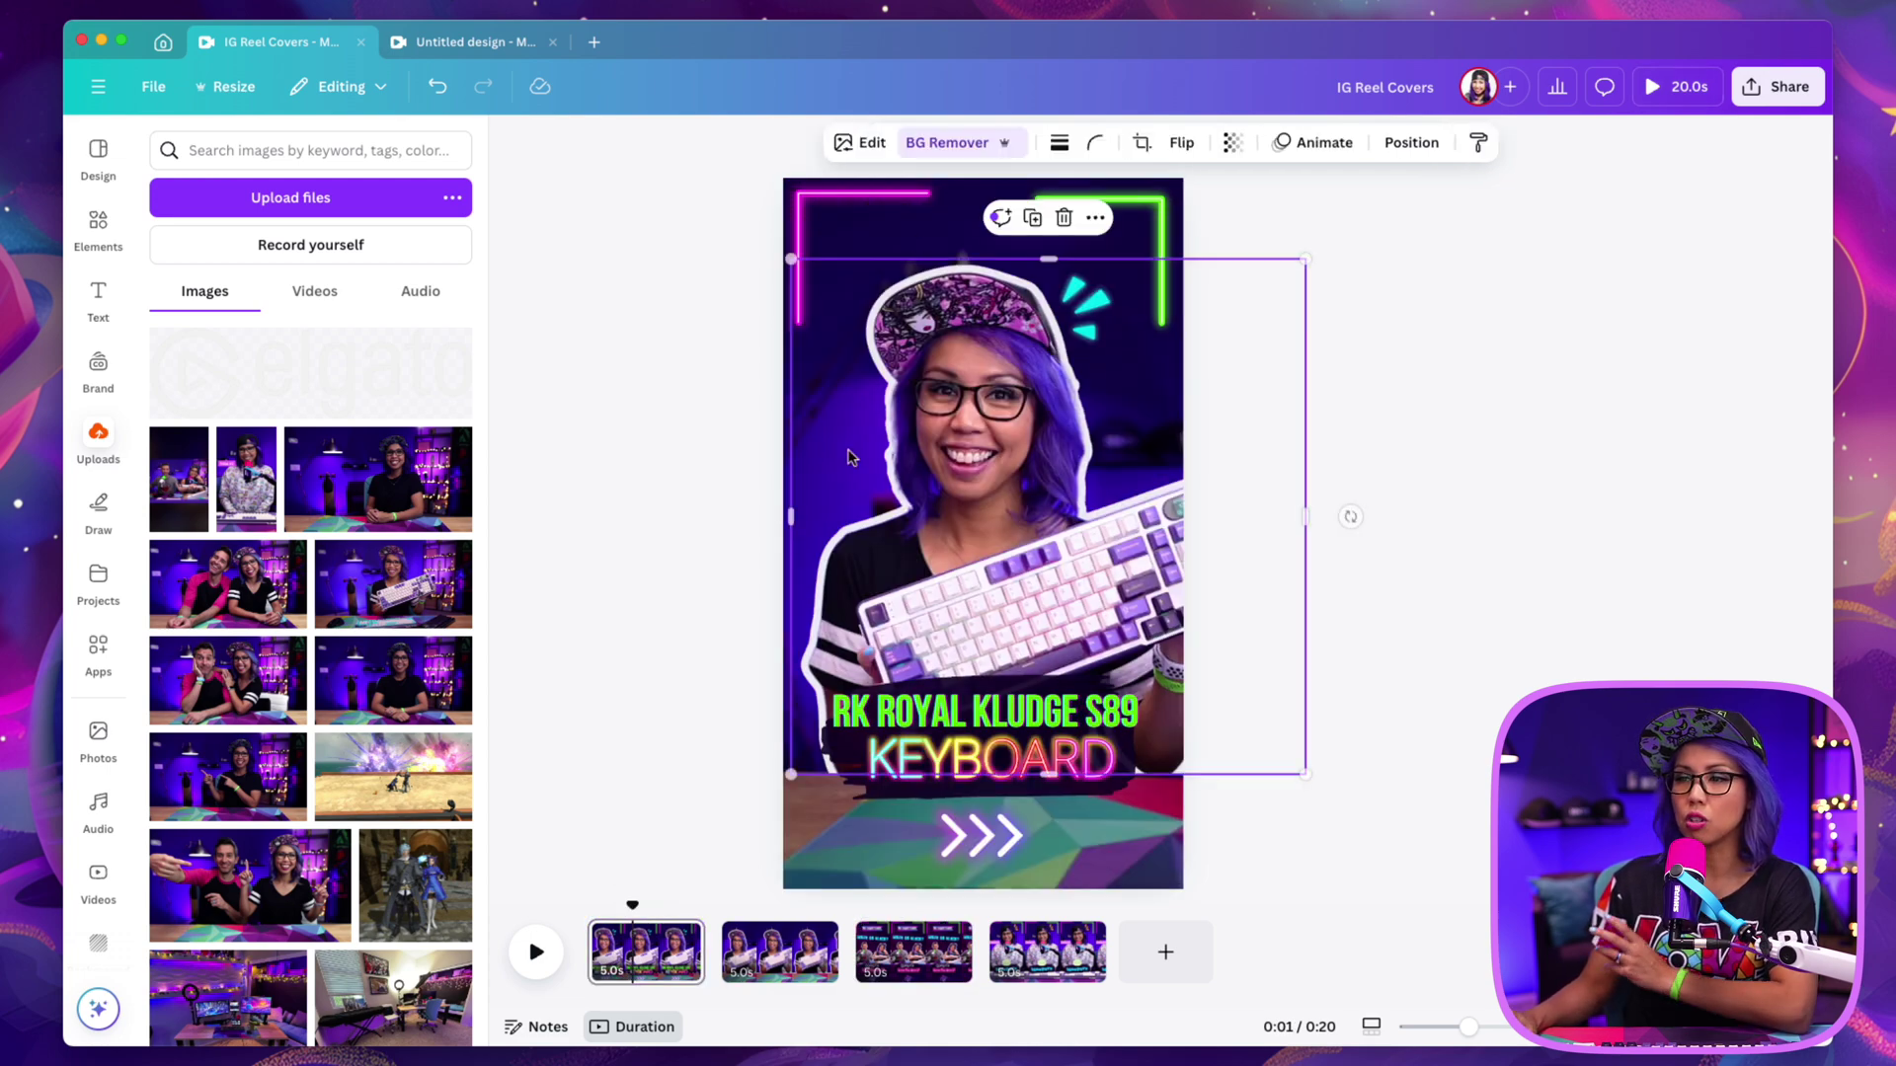
Darken the second page's background photo by setting its brightness to -17
left_click(777, 962)
left_click(862, 272)
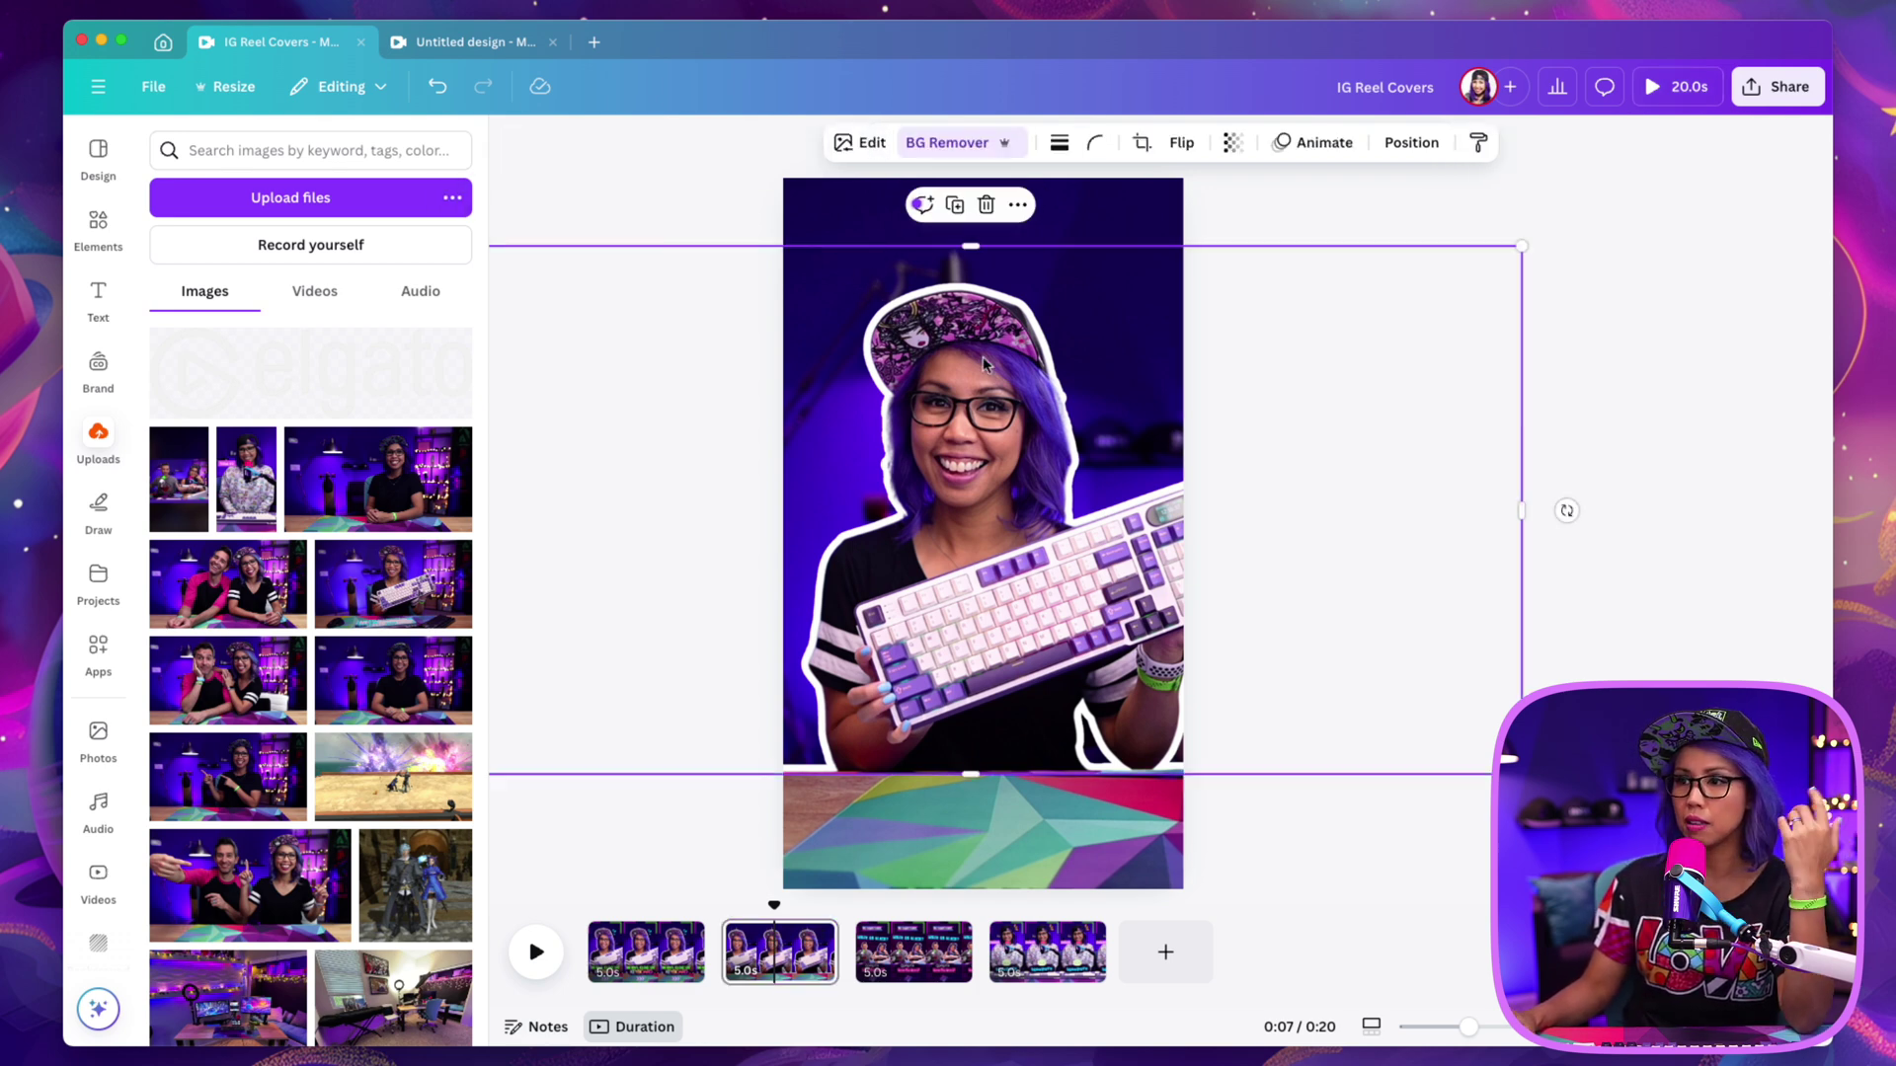
left_click(837, 225)
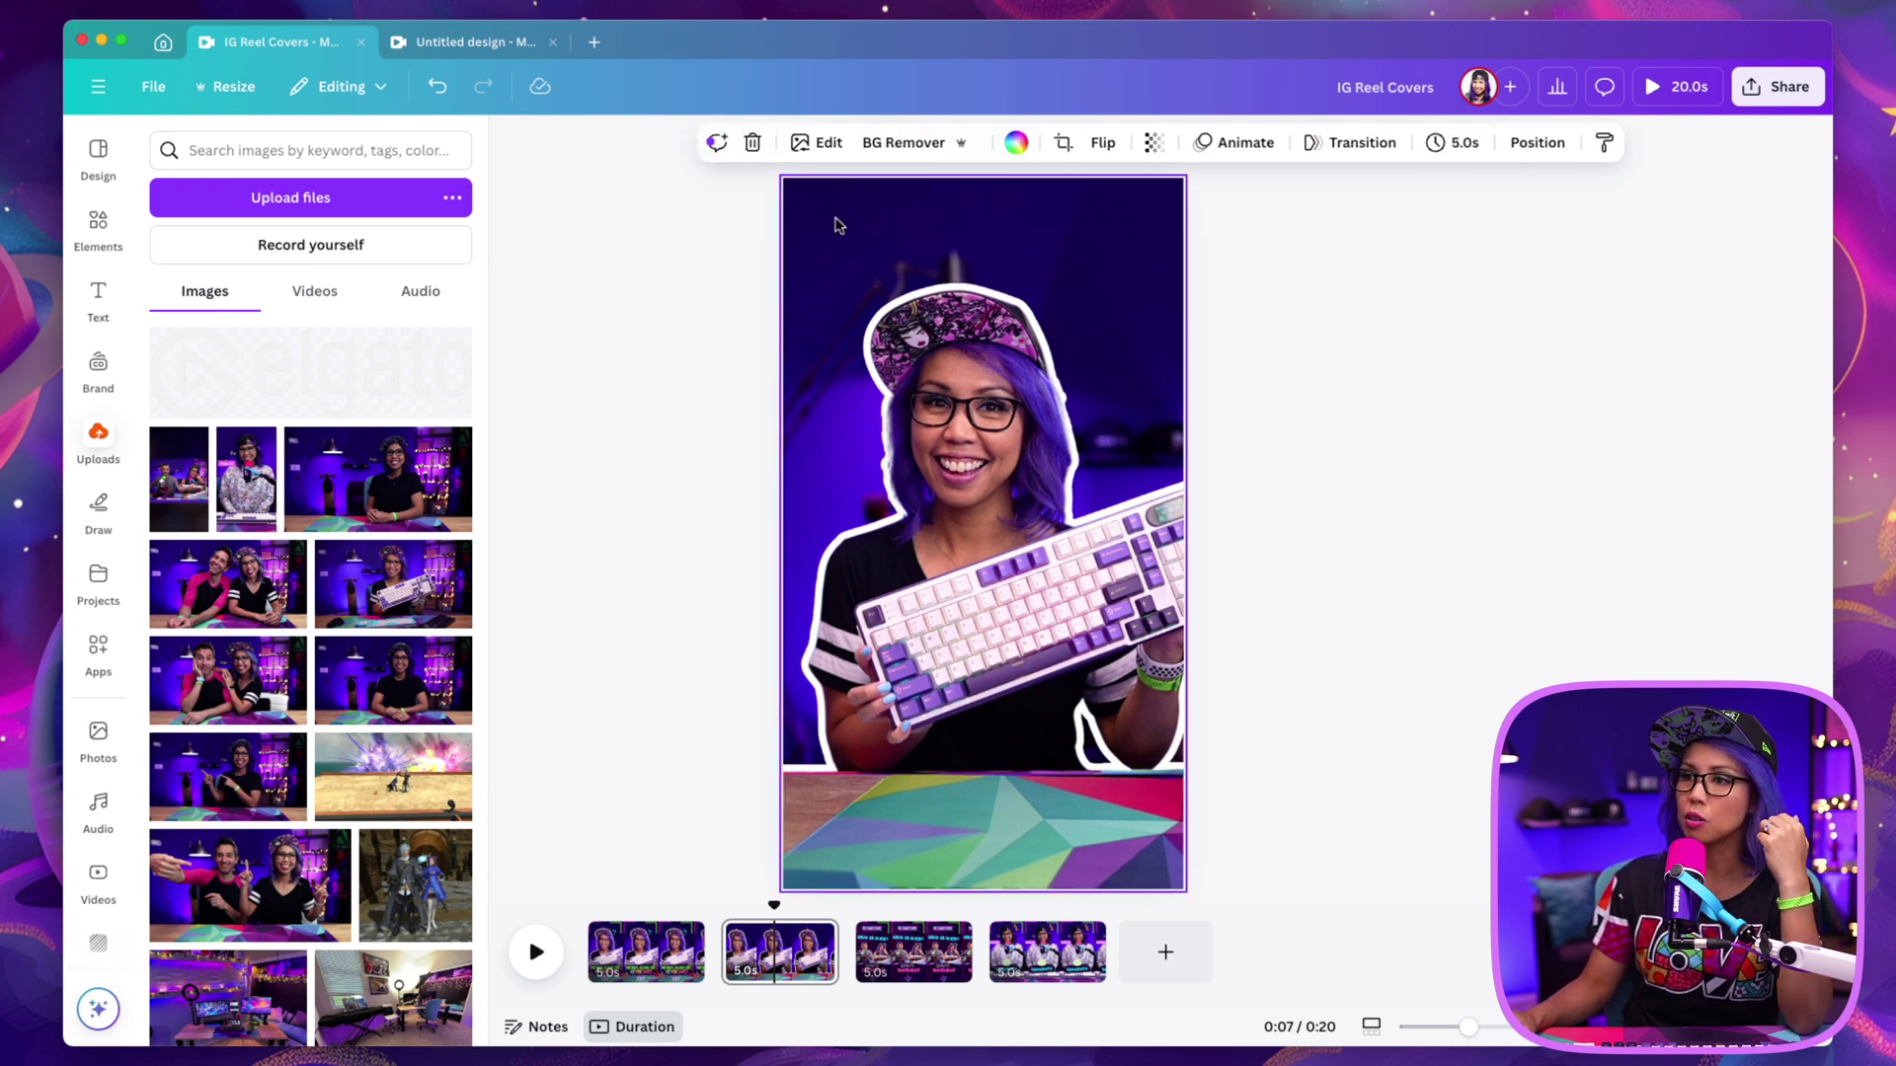
left_click(805, 143)
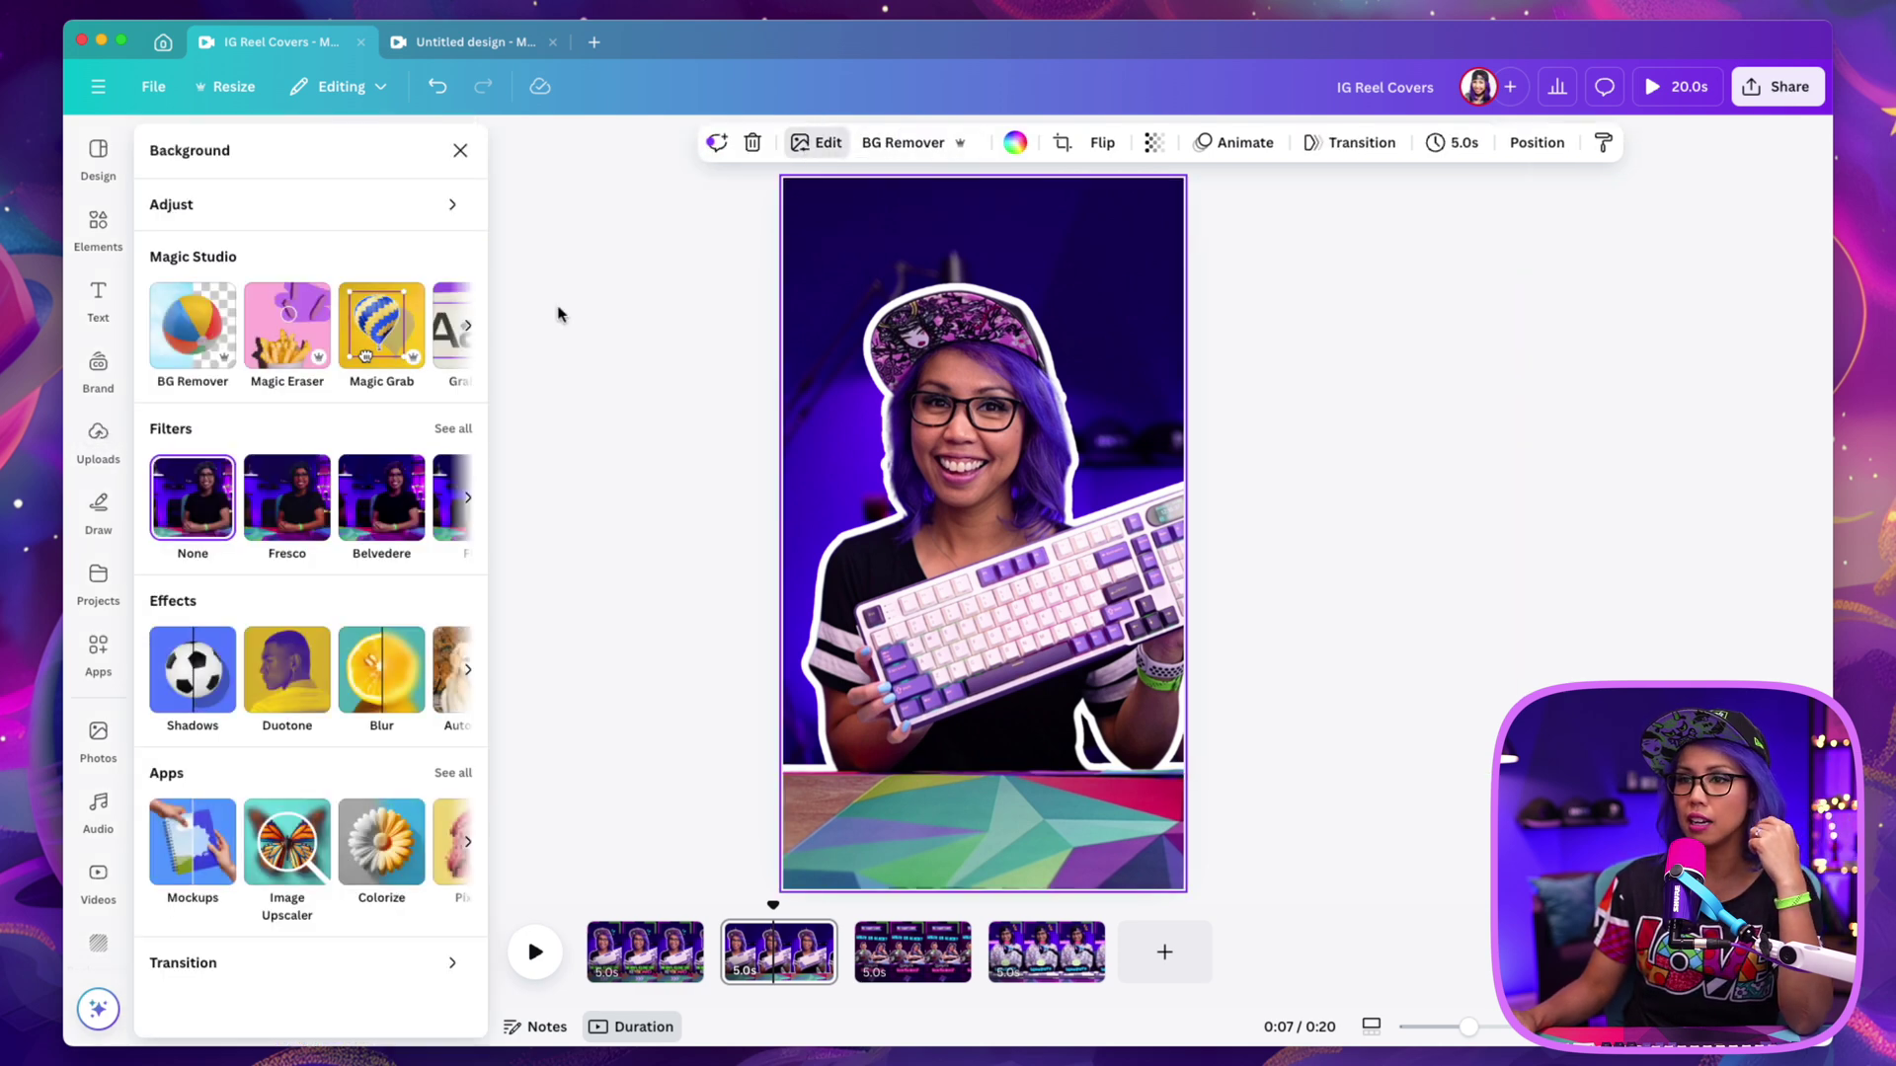
left_click(266, 208)
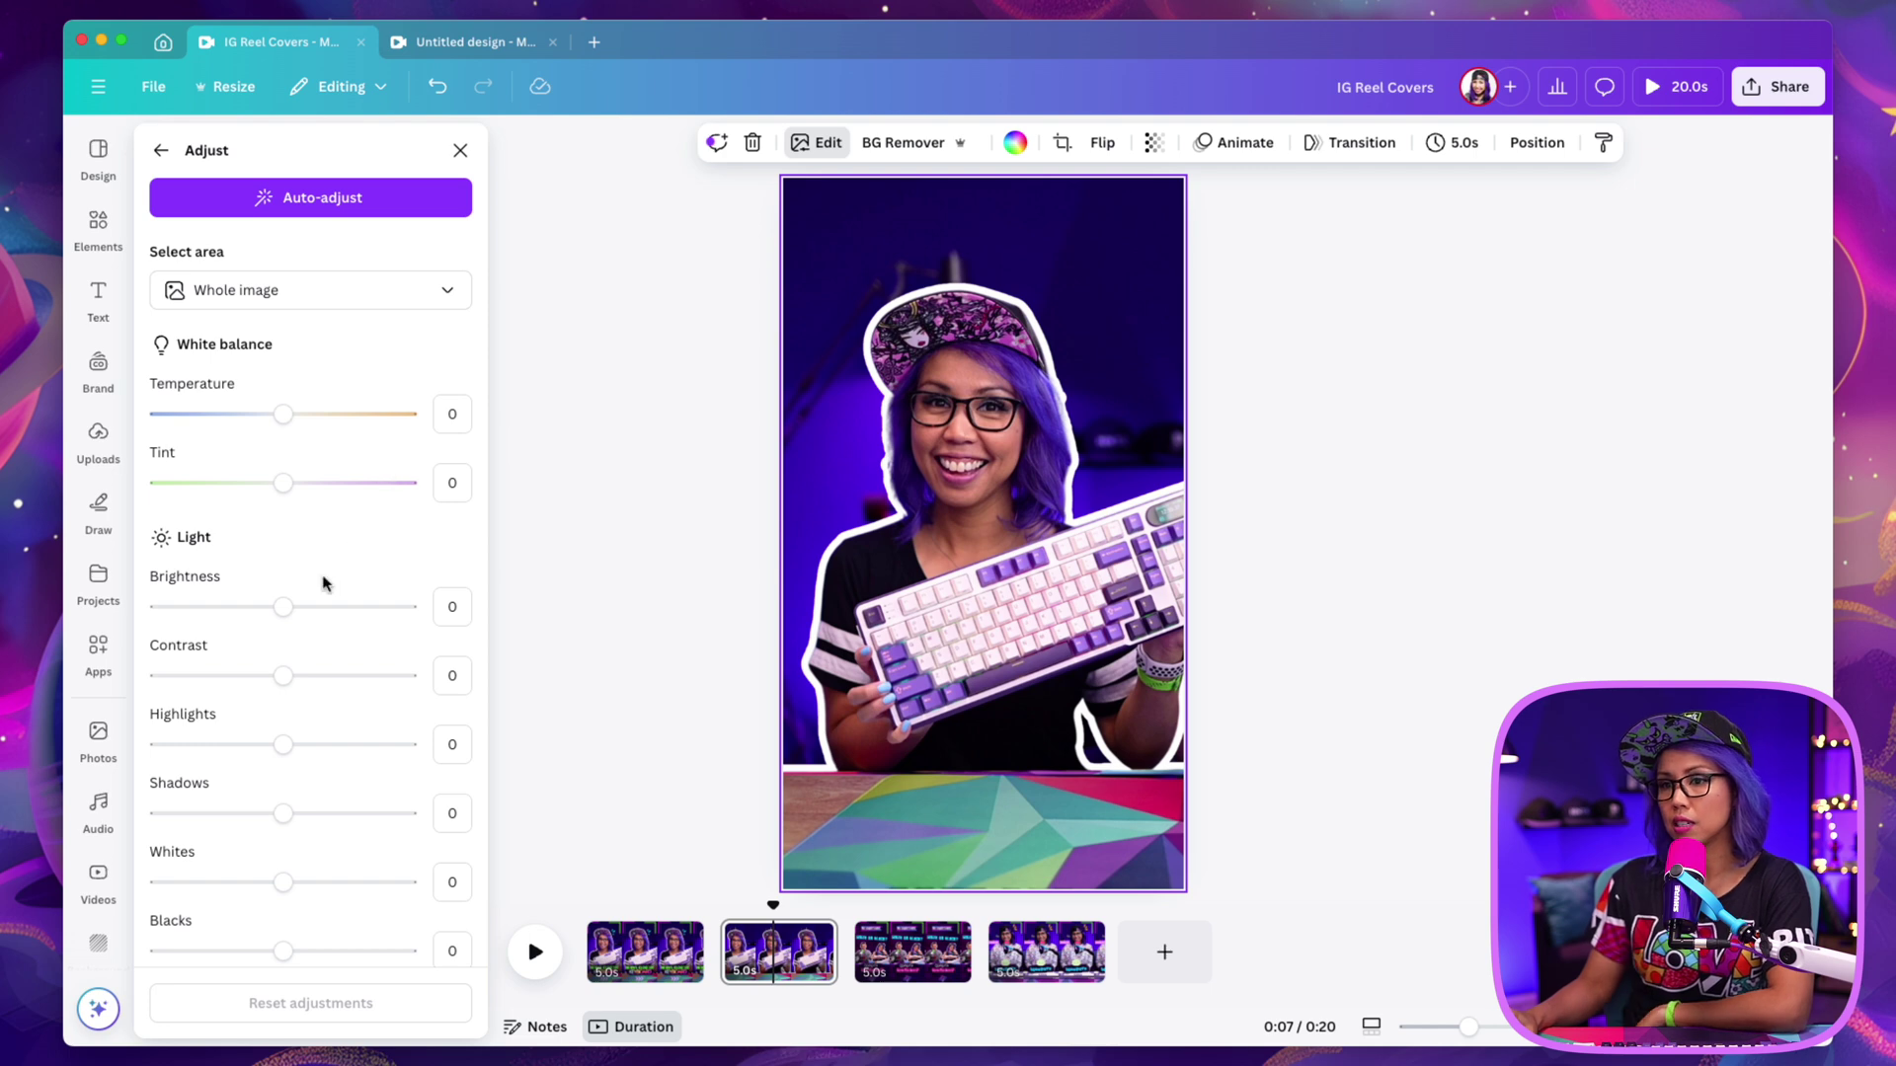
left_click_drag(288, 614, 262, 619)
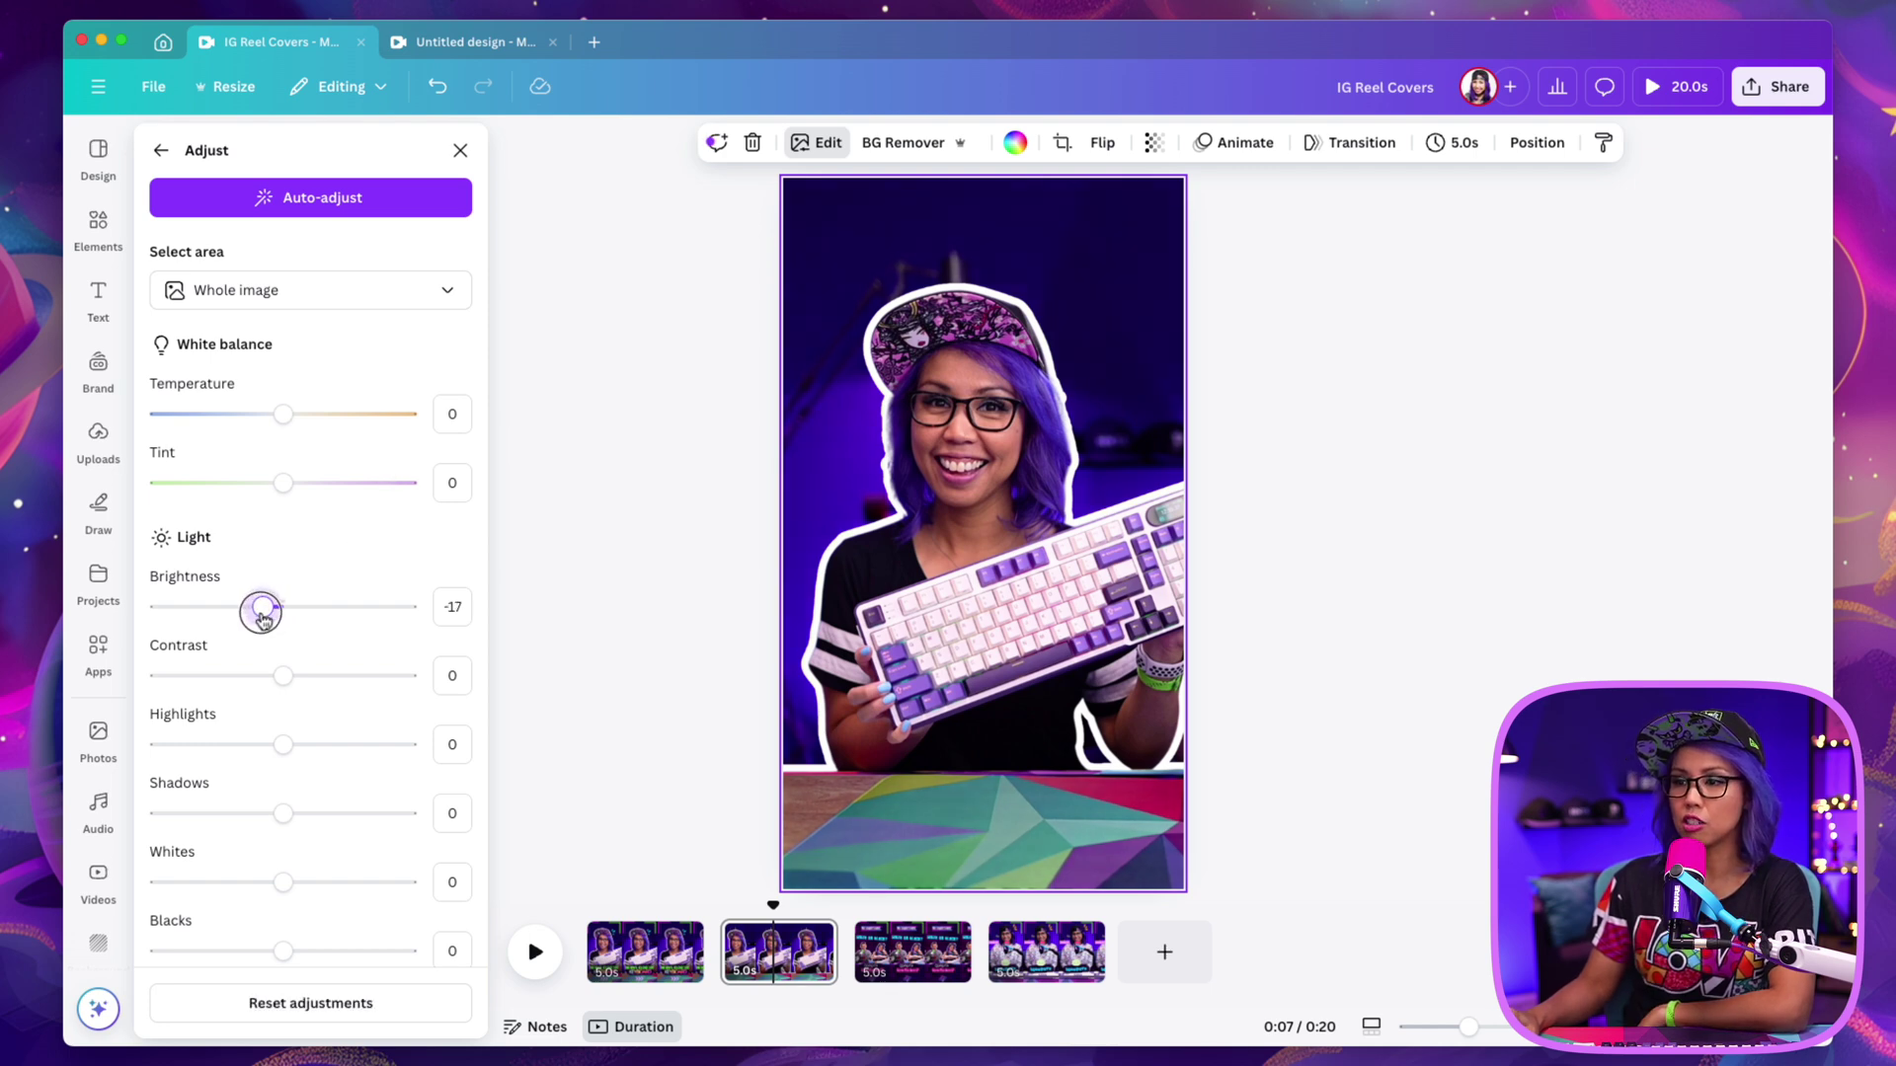
left_click(622, 237)
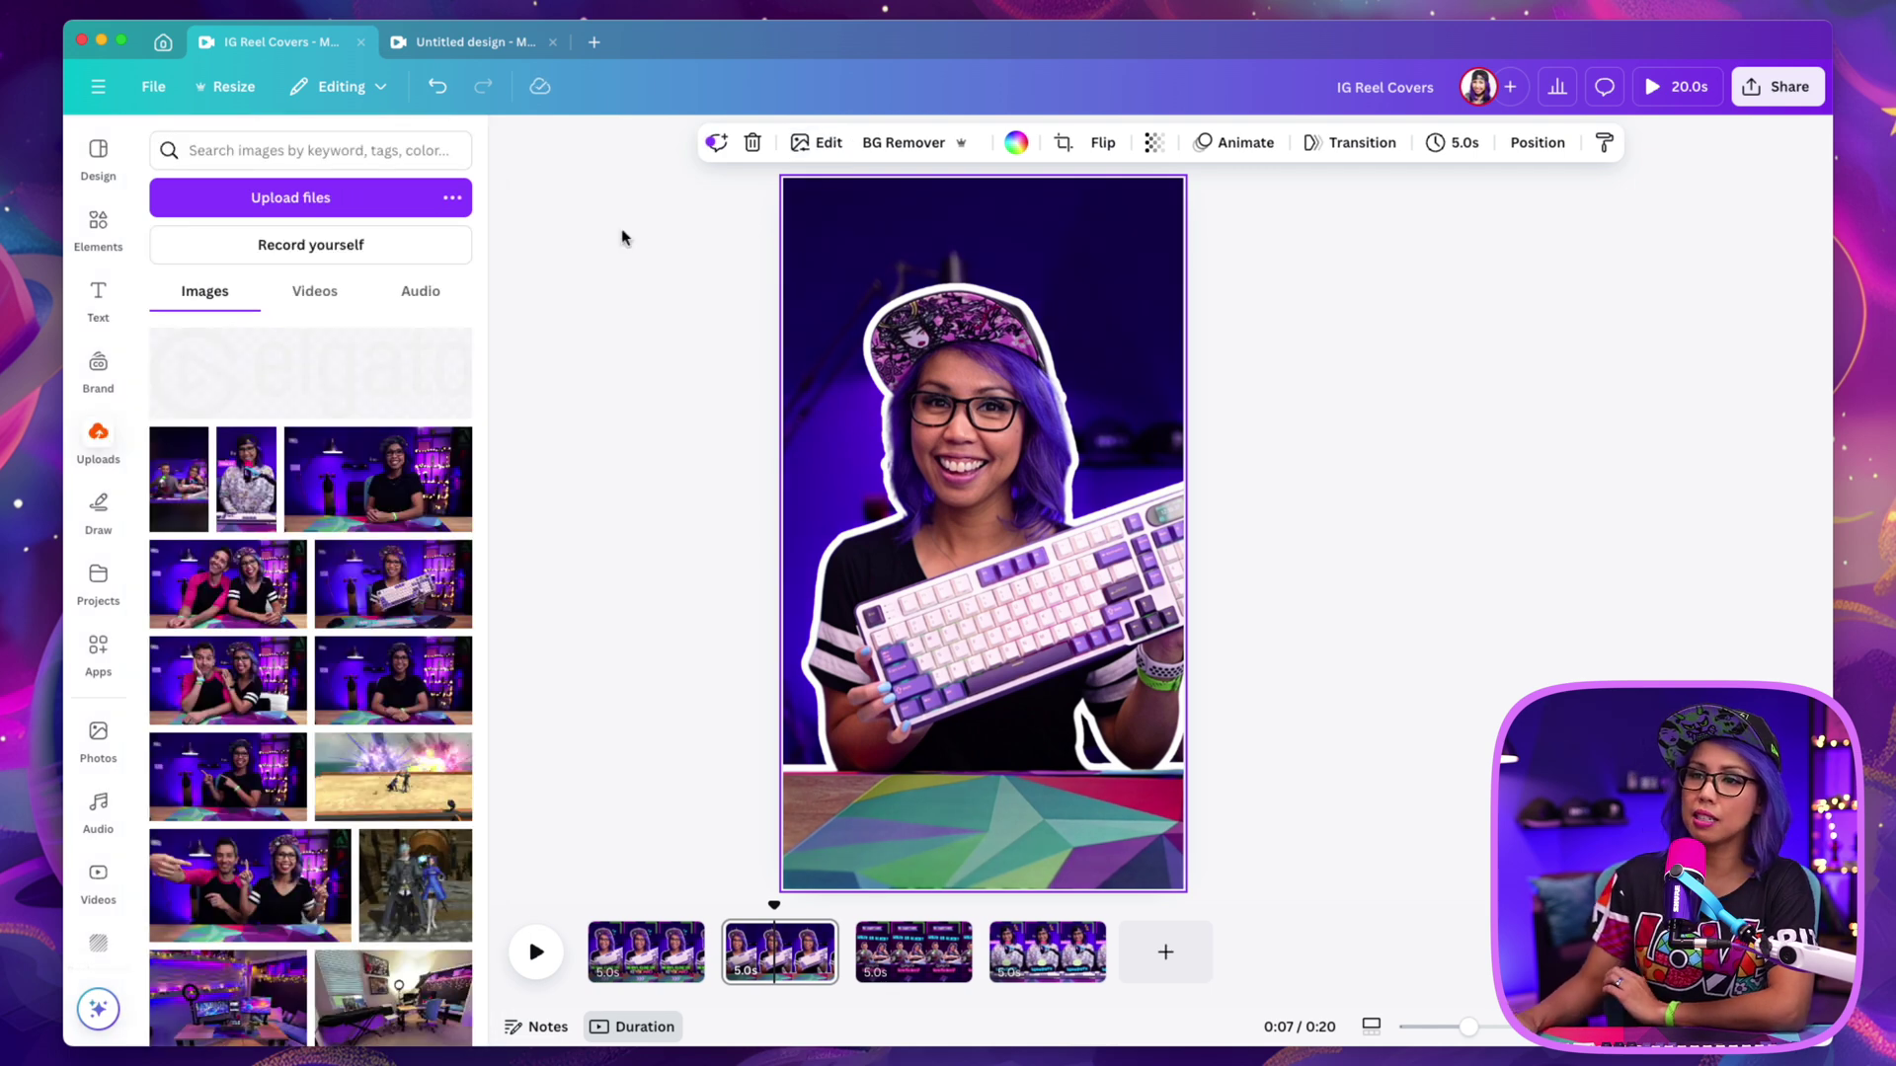
Add a heading to the second page reading "RK ROYAL KLUDGE S98", after checking the first page's finished title
left_click(98, 294)
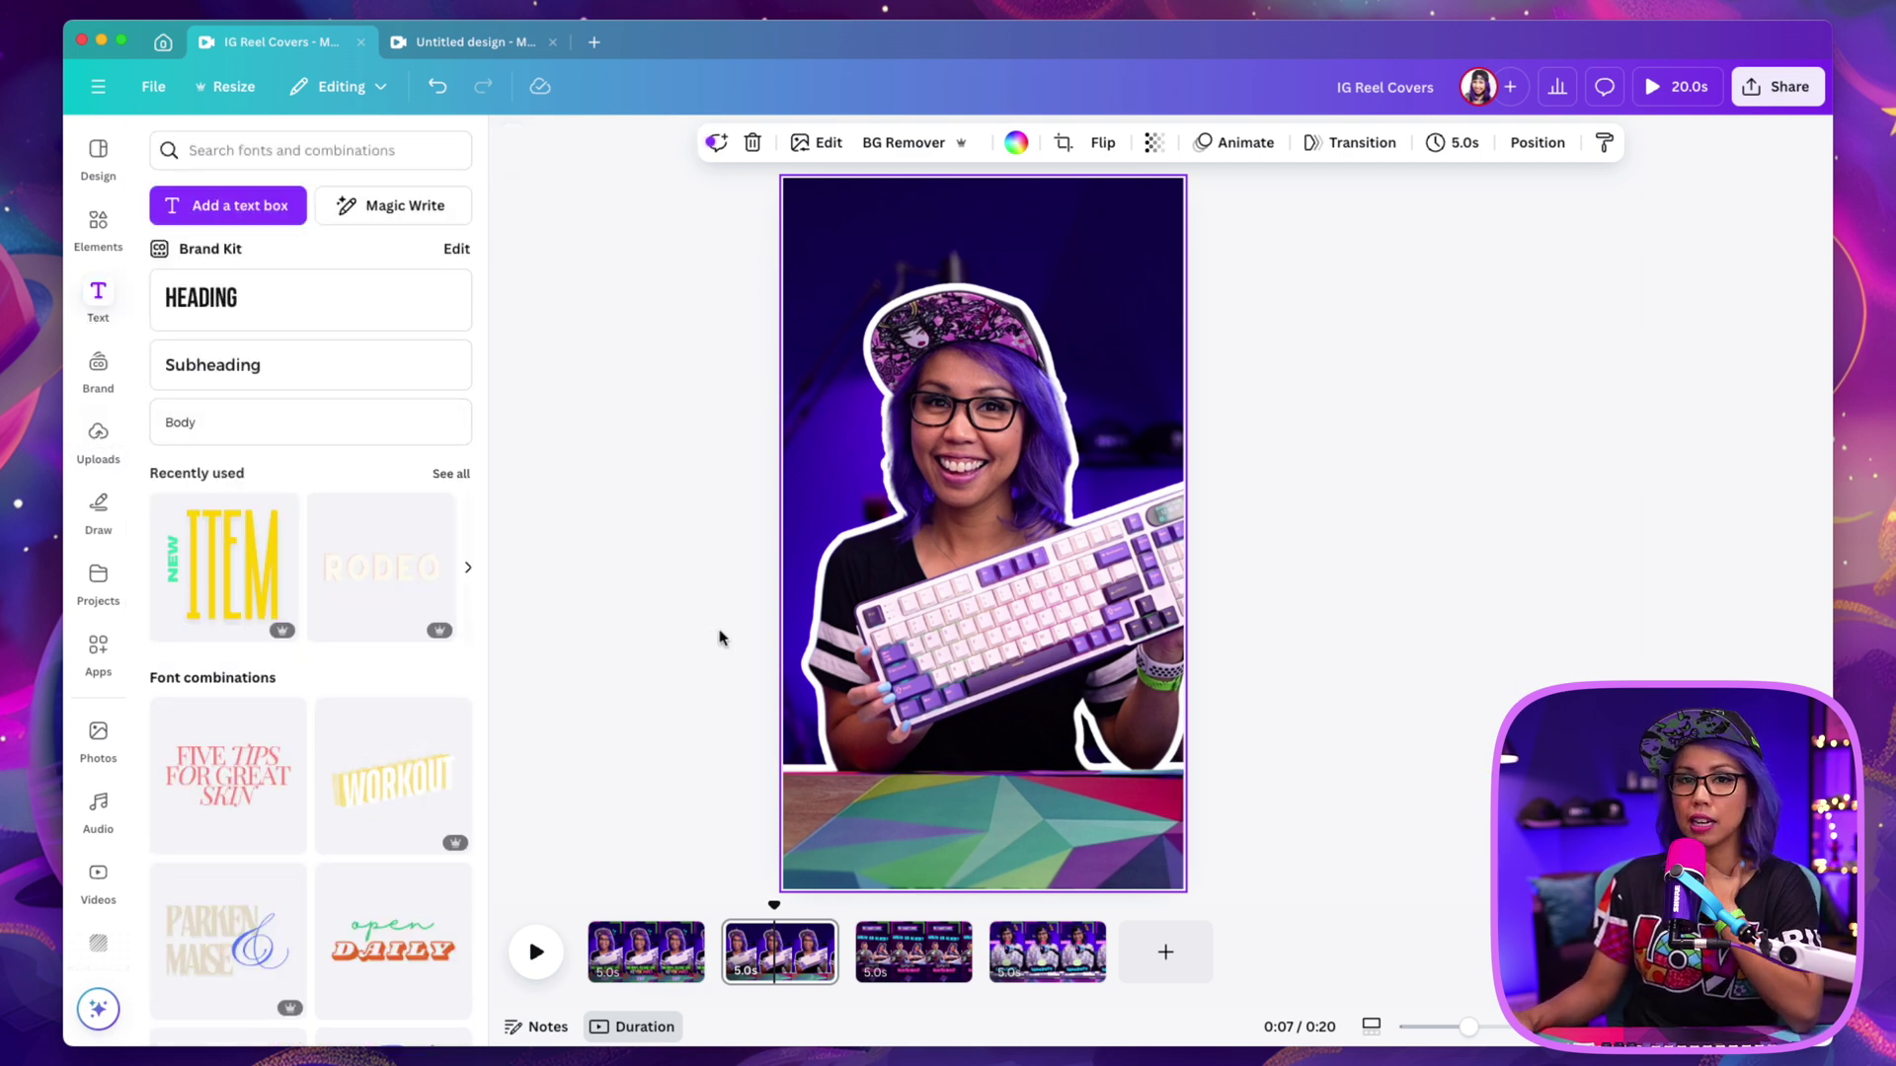
left_click(646, 952)
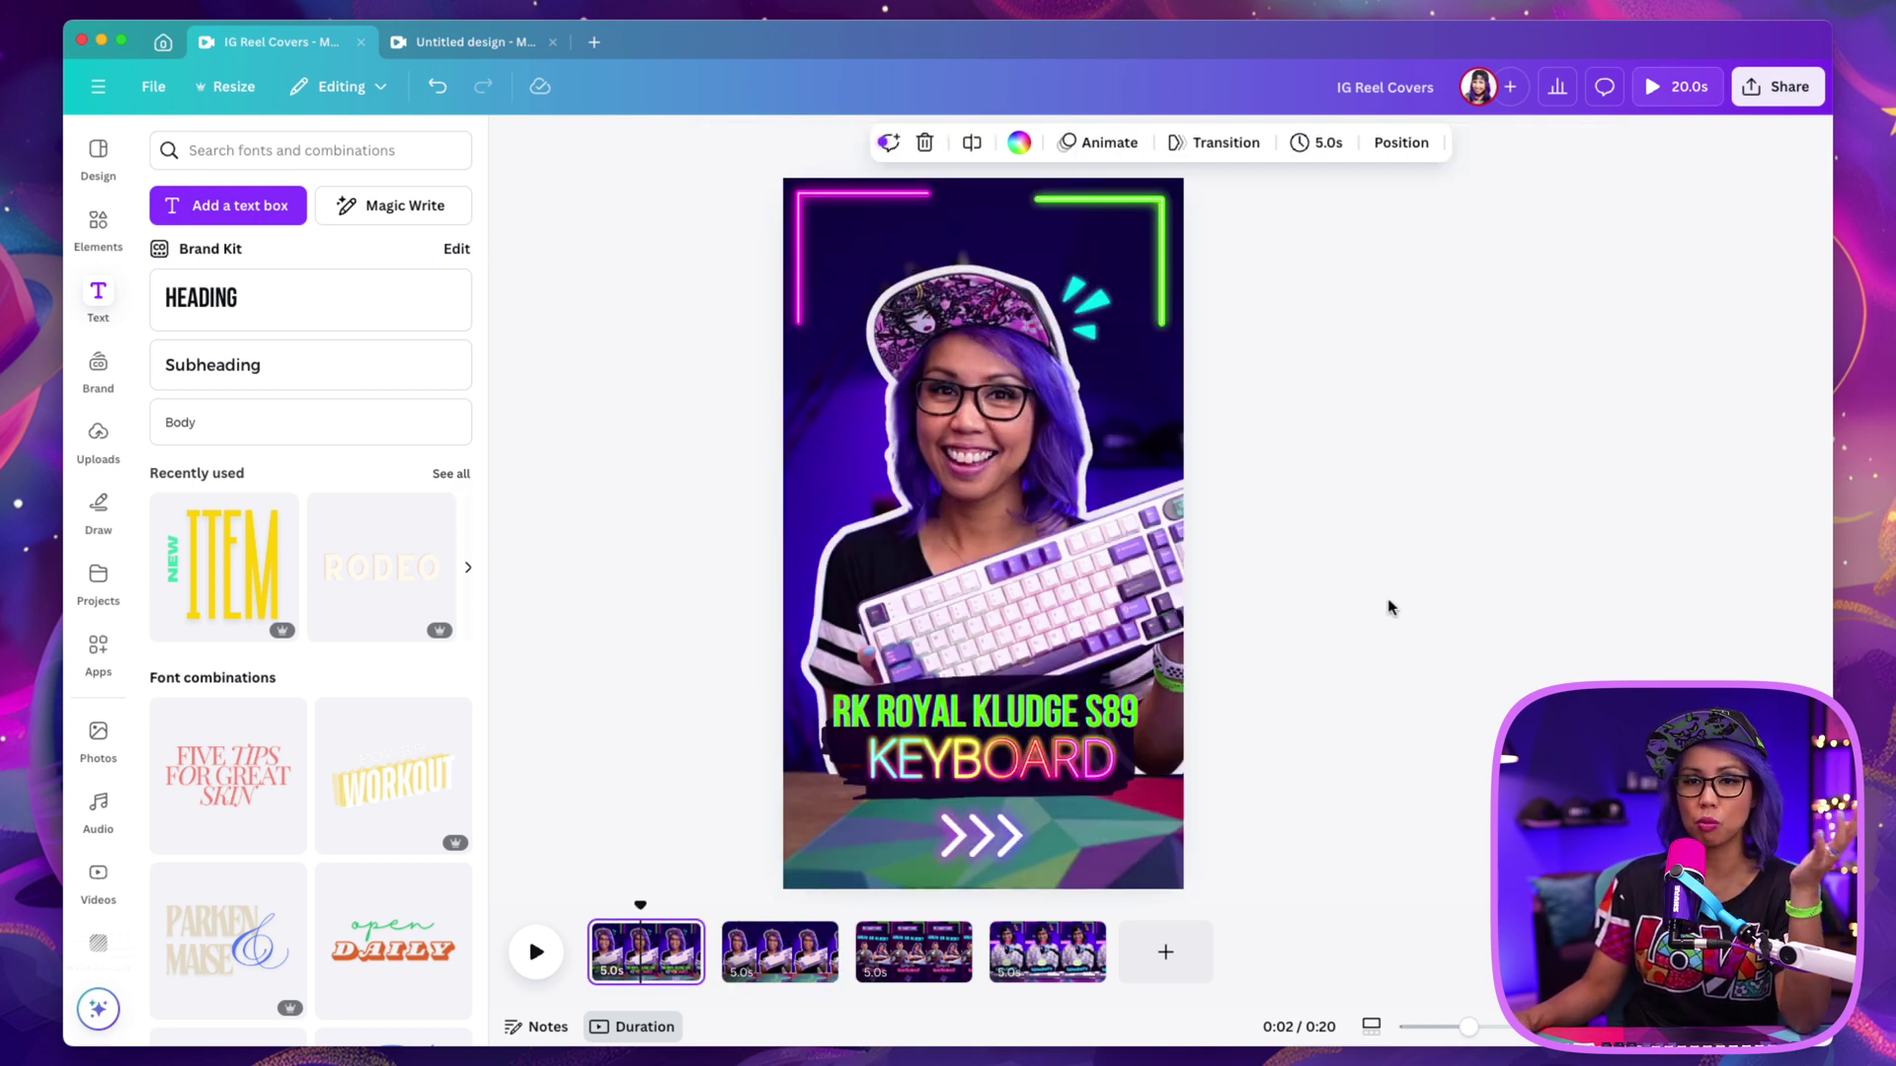
left_click(785, 954)
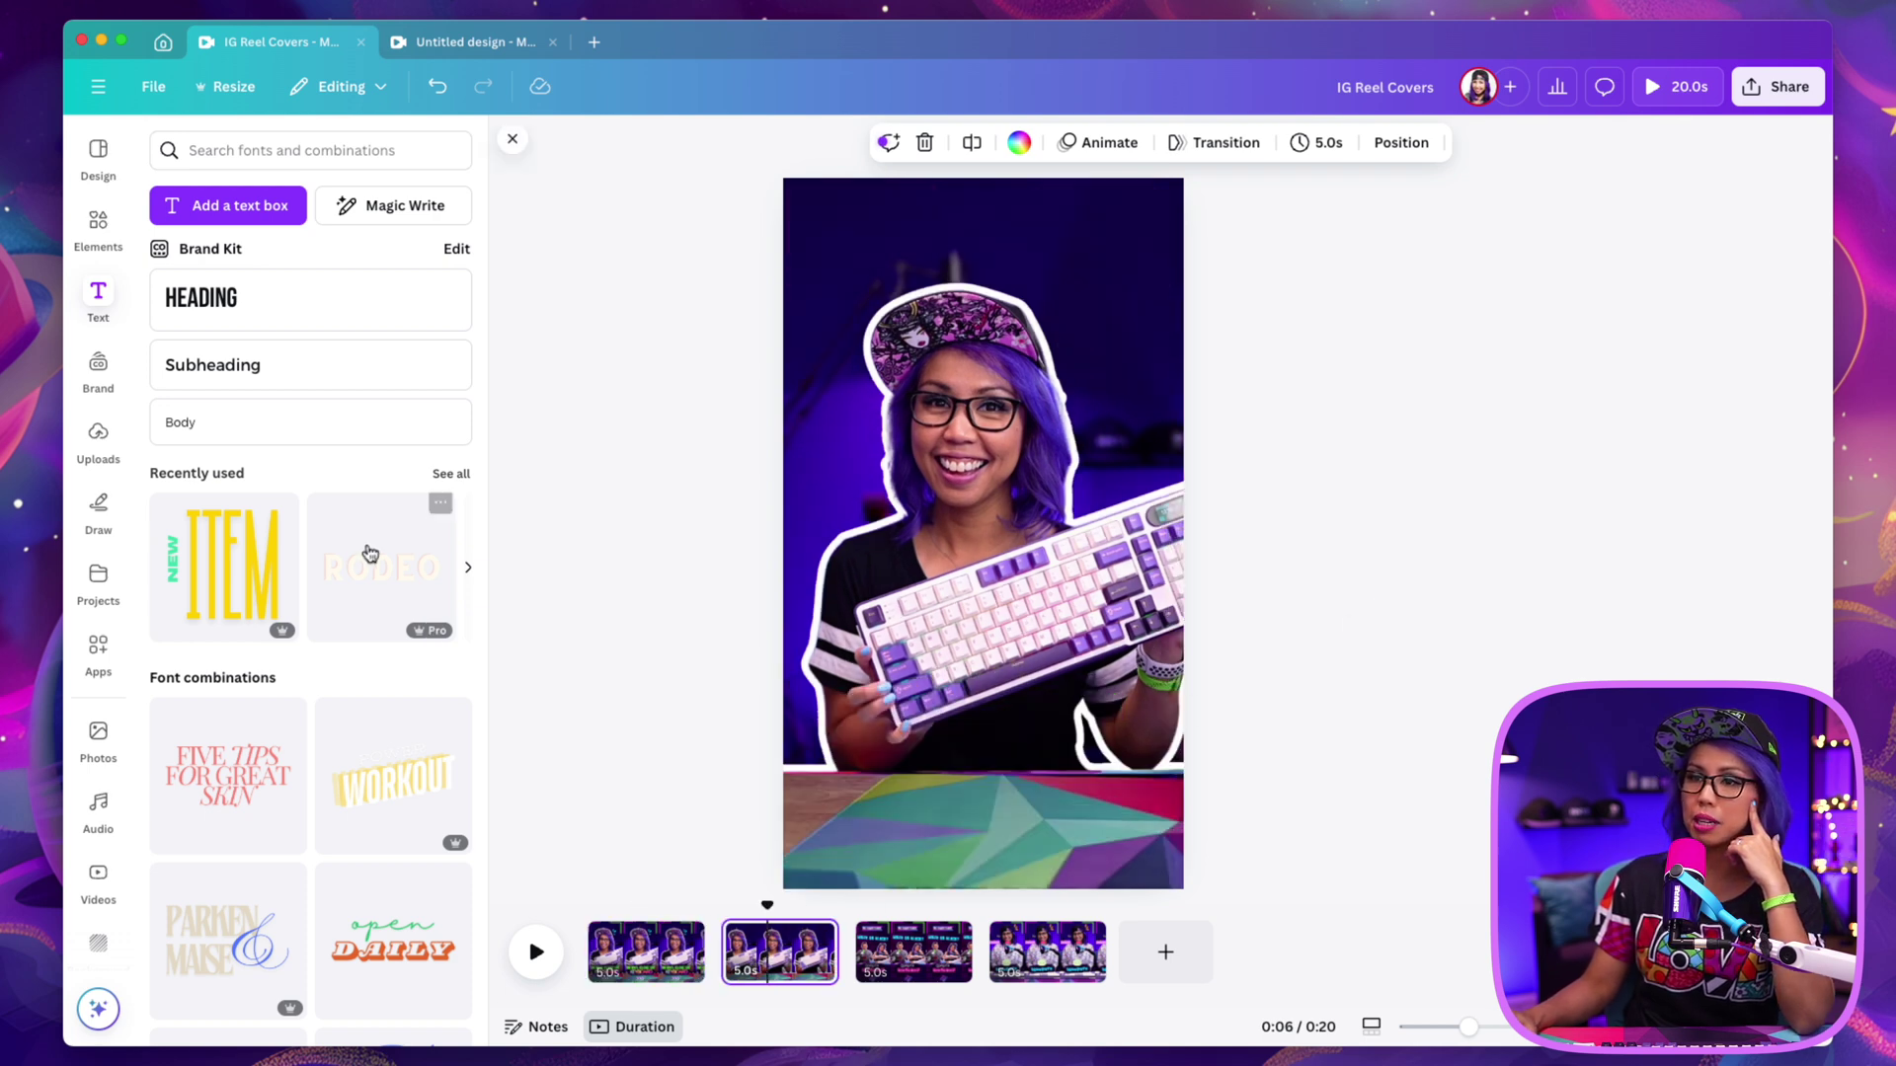
left_click(215, 318)
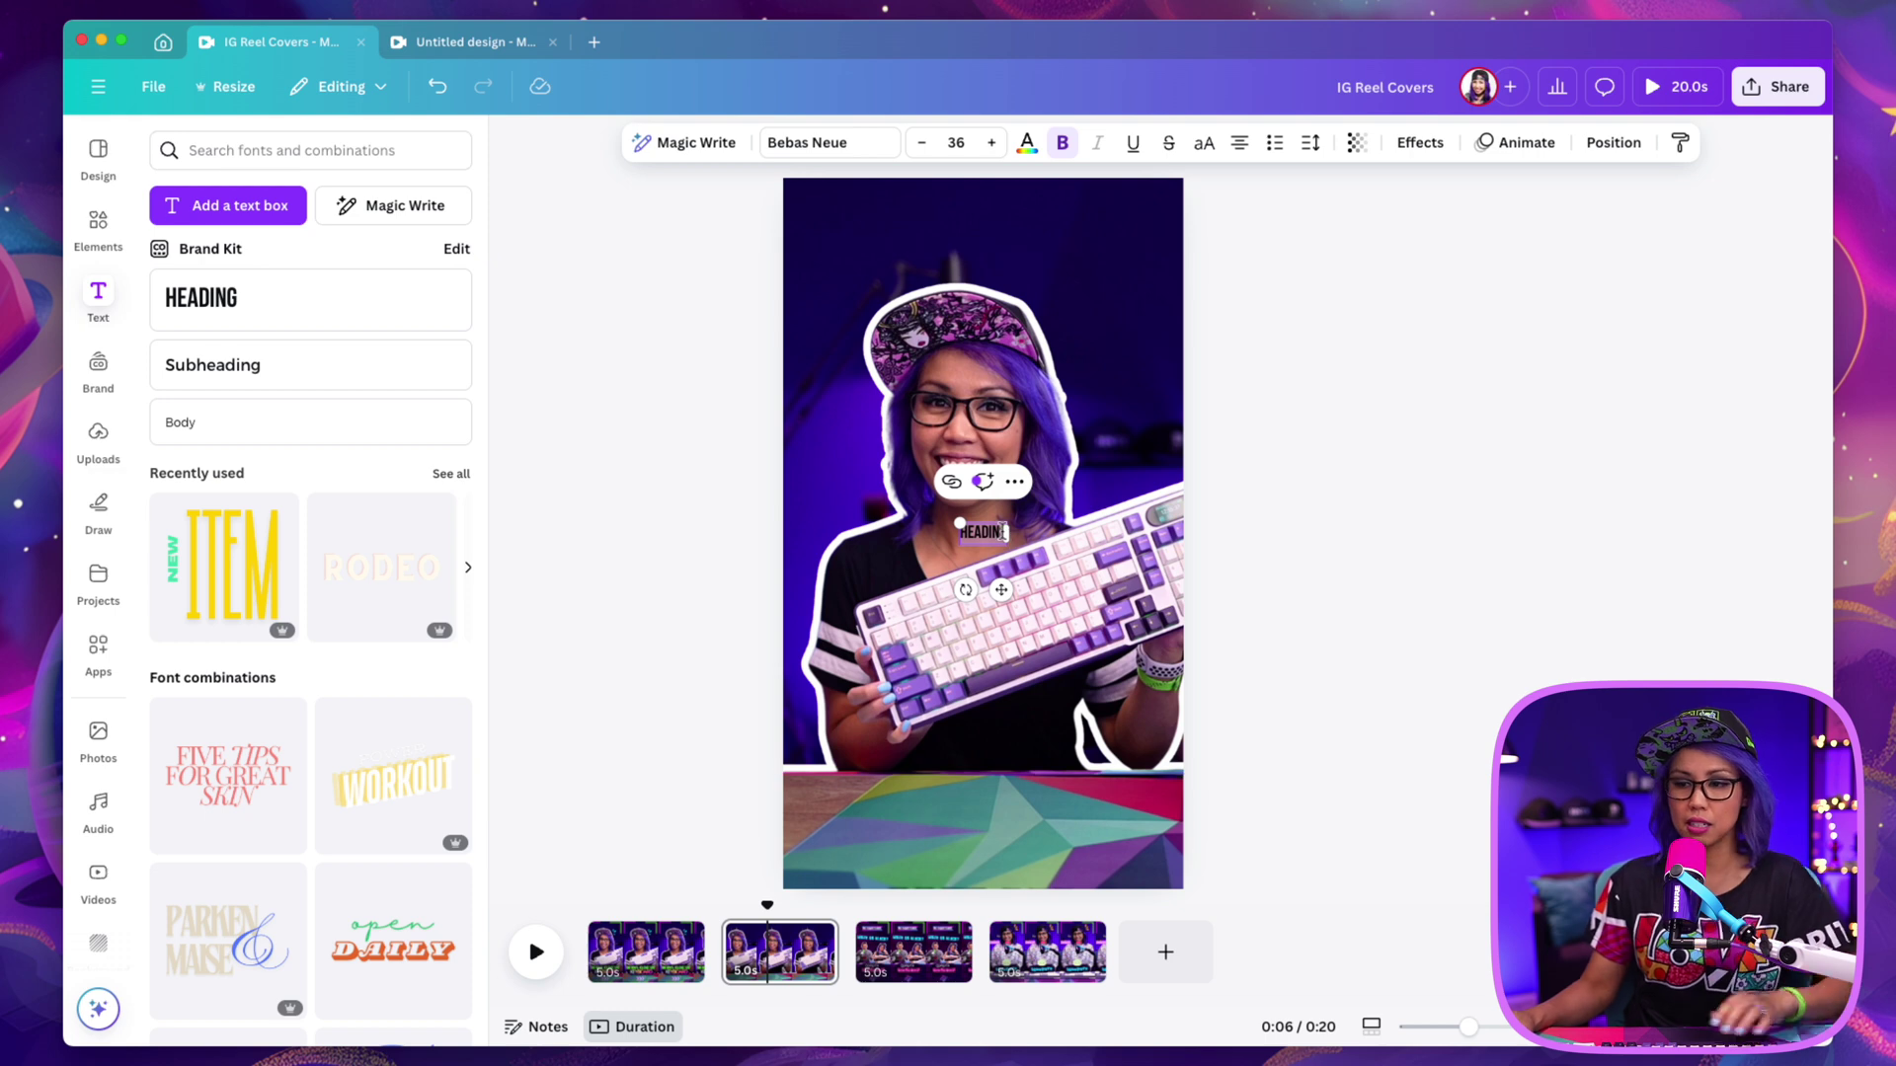
type("RK ROYAL KLUDGE")
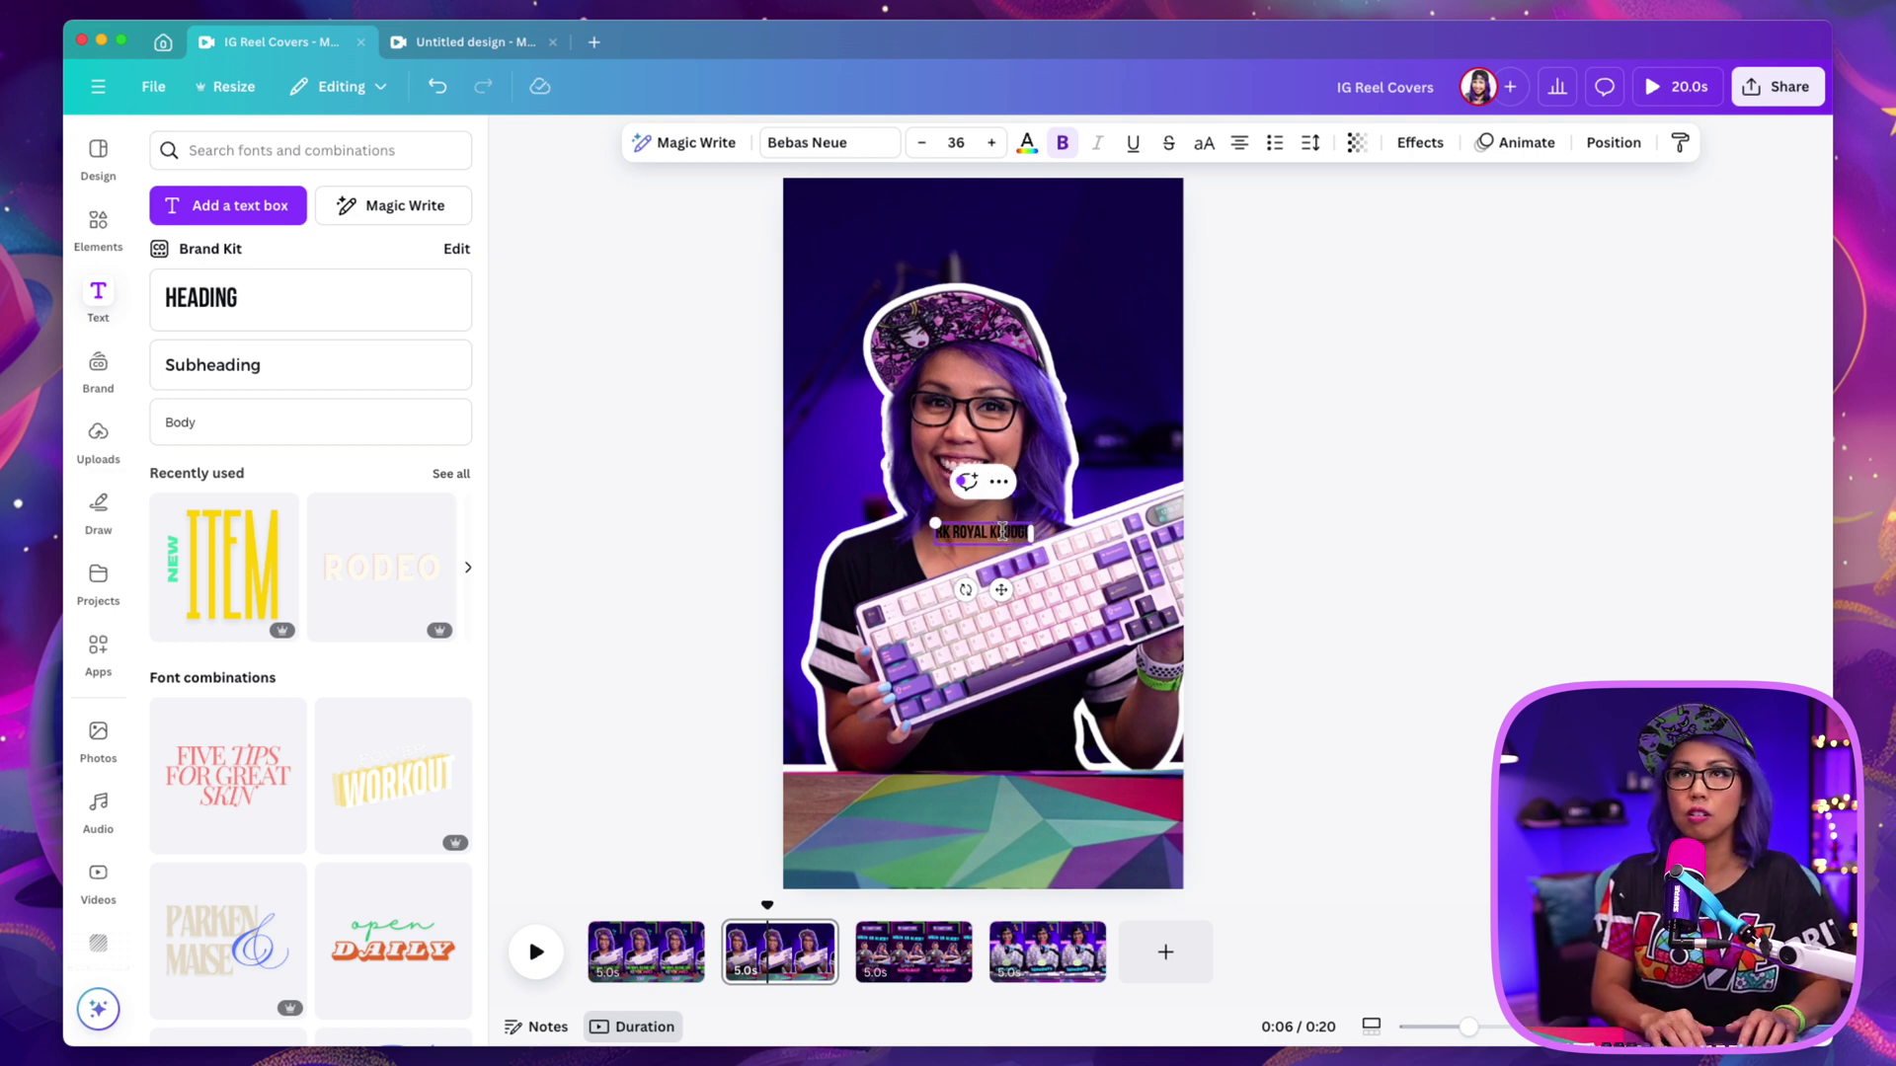
type(" S")
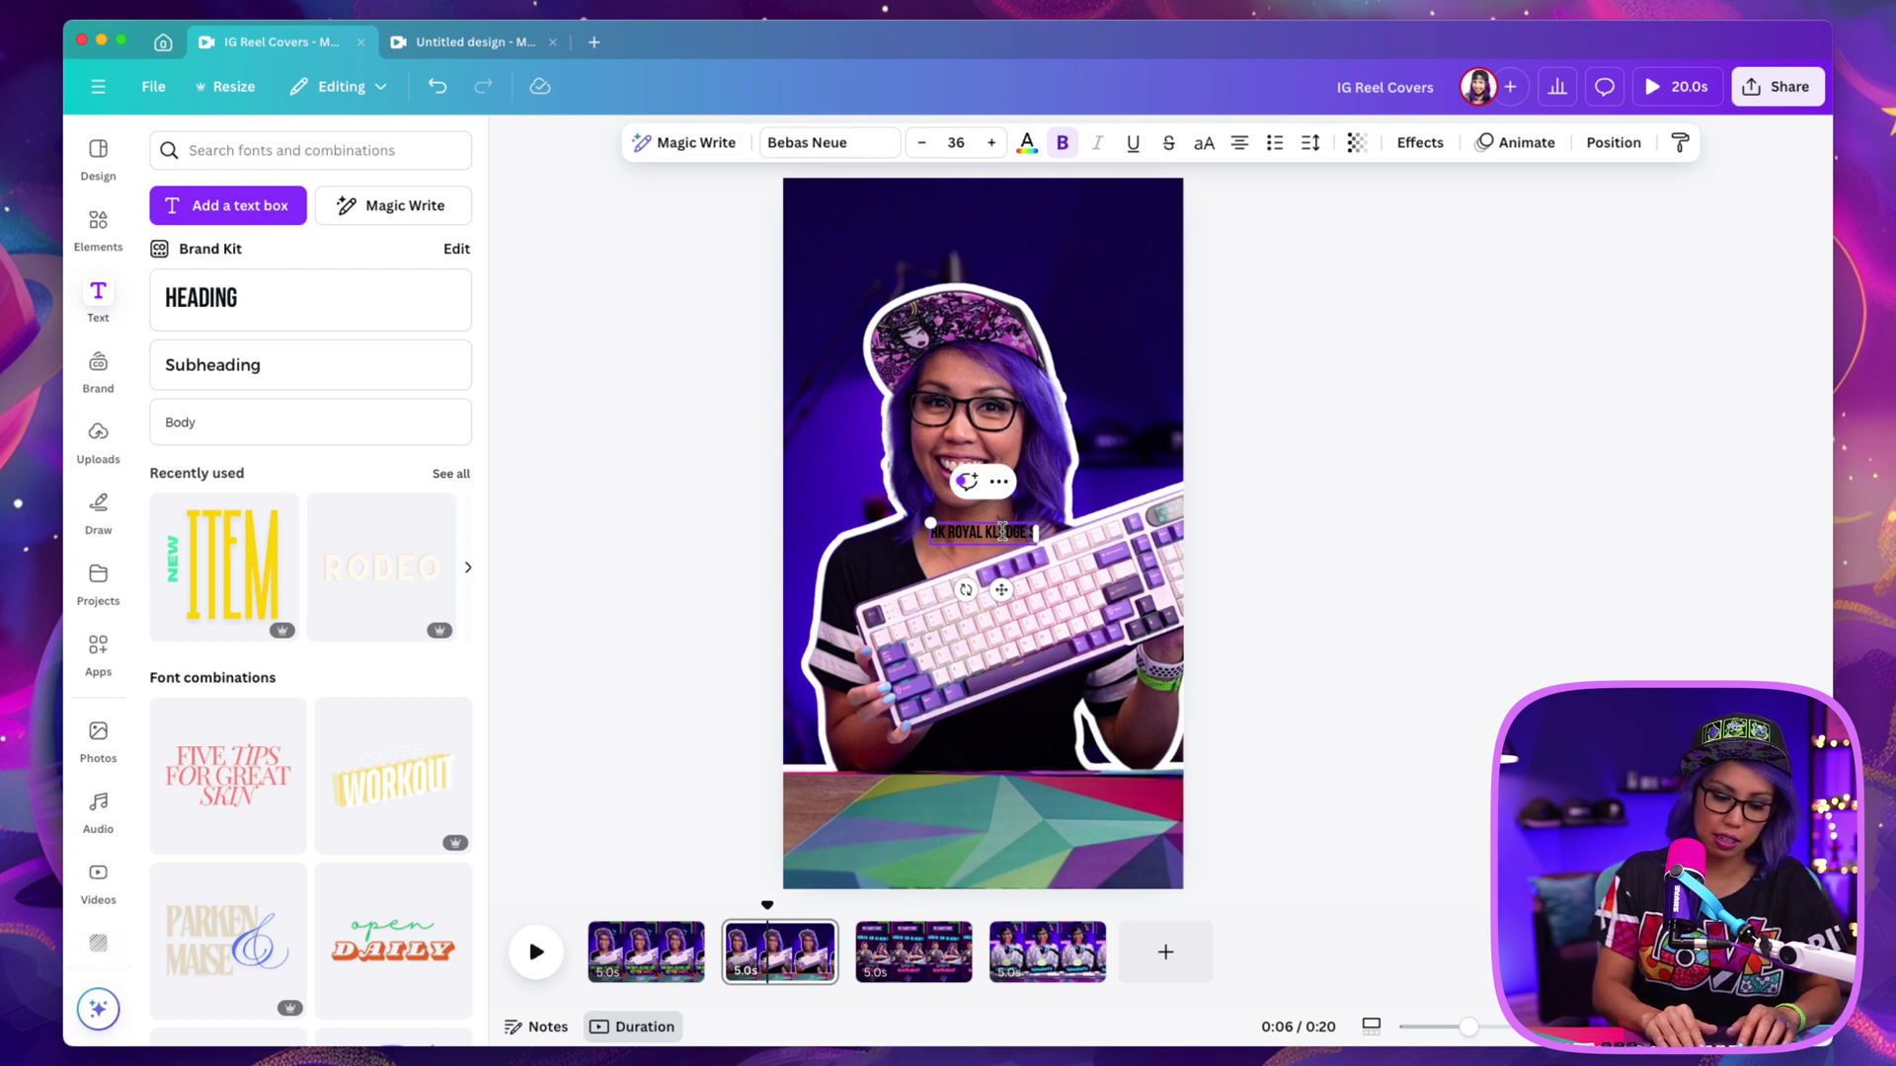
type("98")
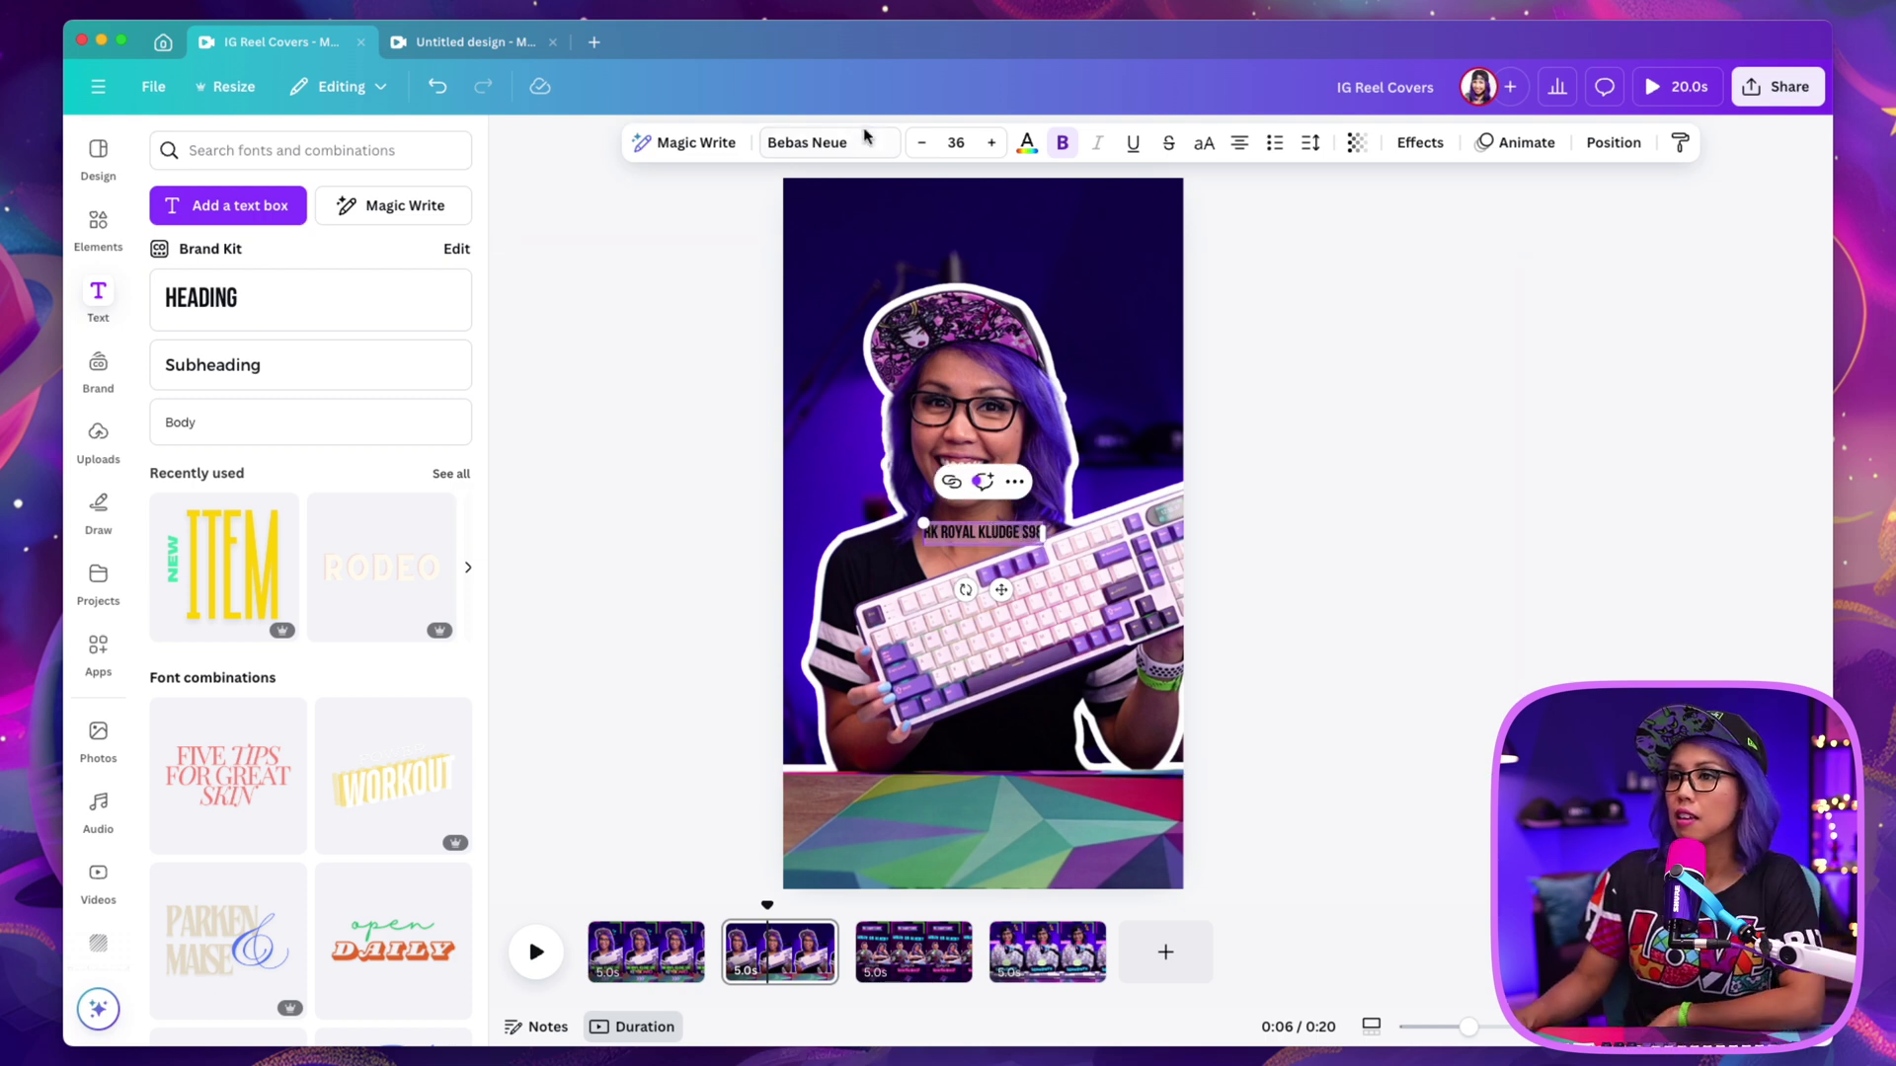
Color the "RK ROYAL KLUDGE S98" heading bright green from the document colors and set its font size to 100
left_click(1027, 142)
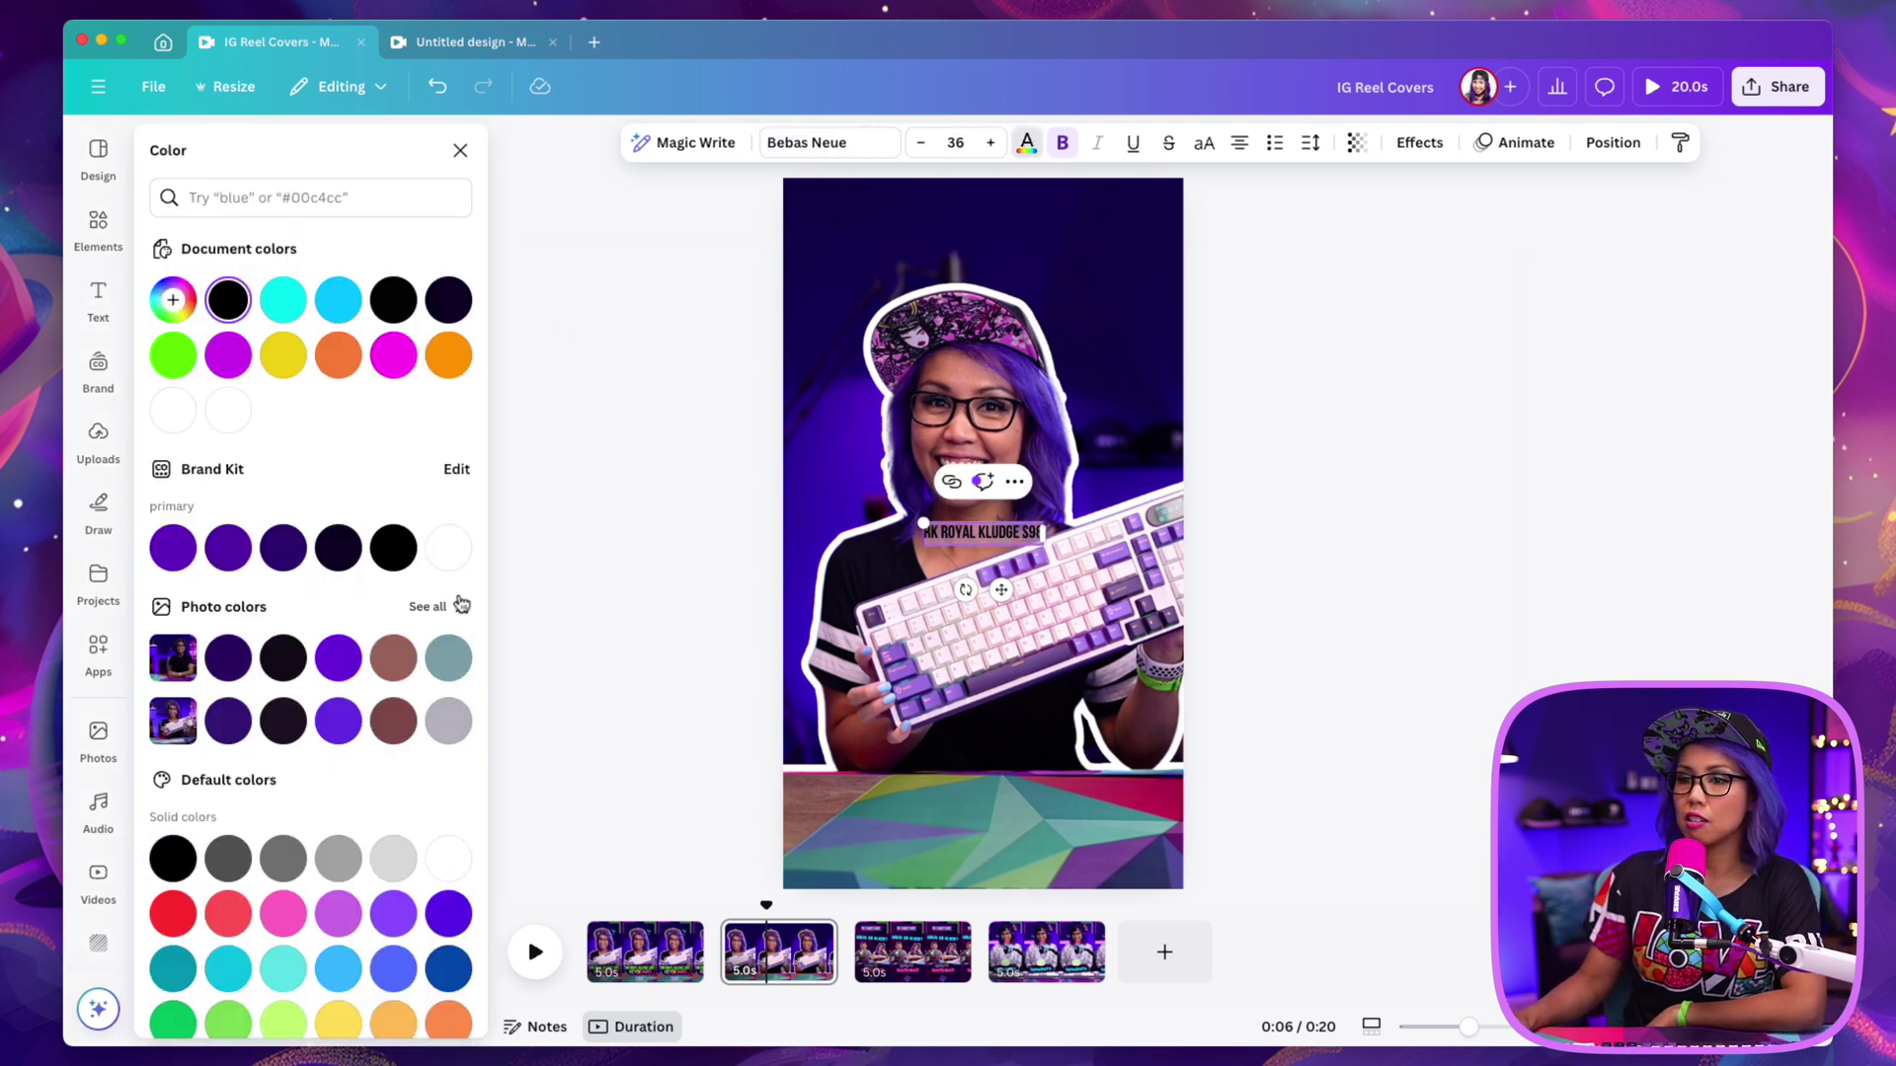
left_click(173, 355)
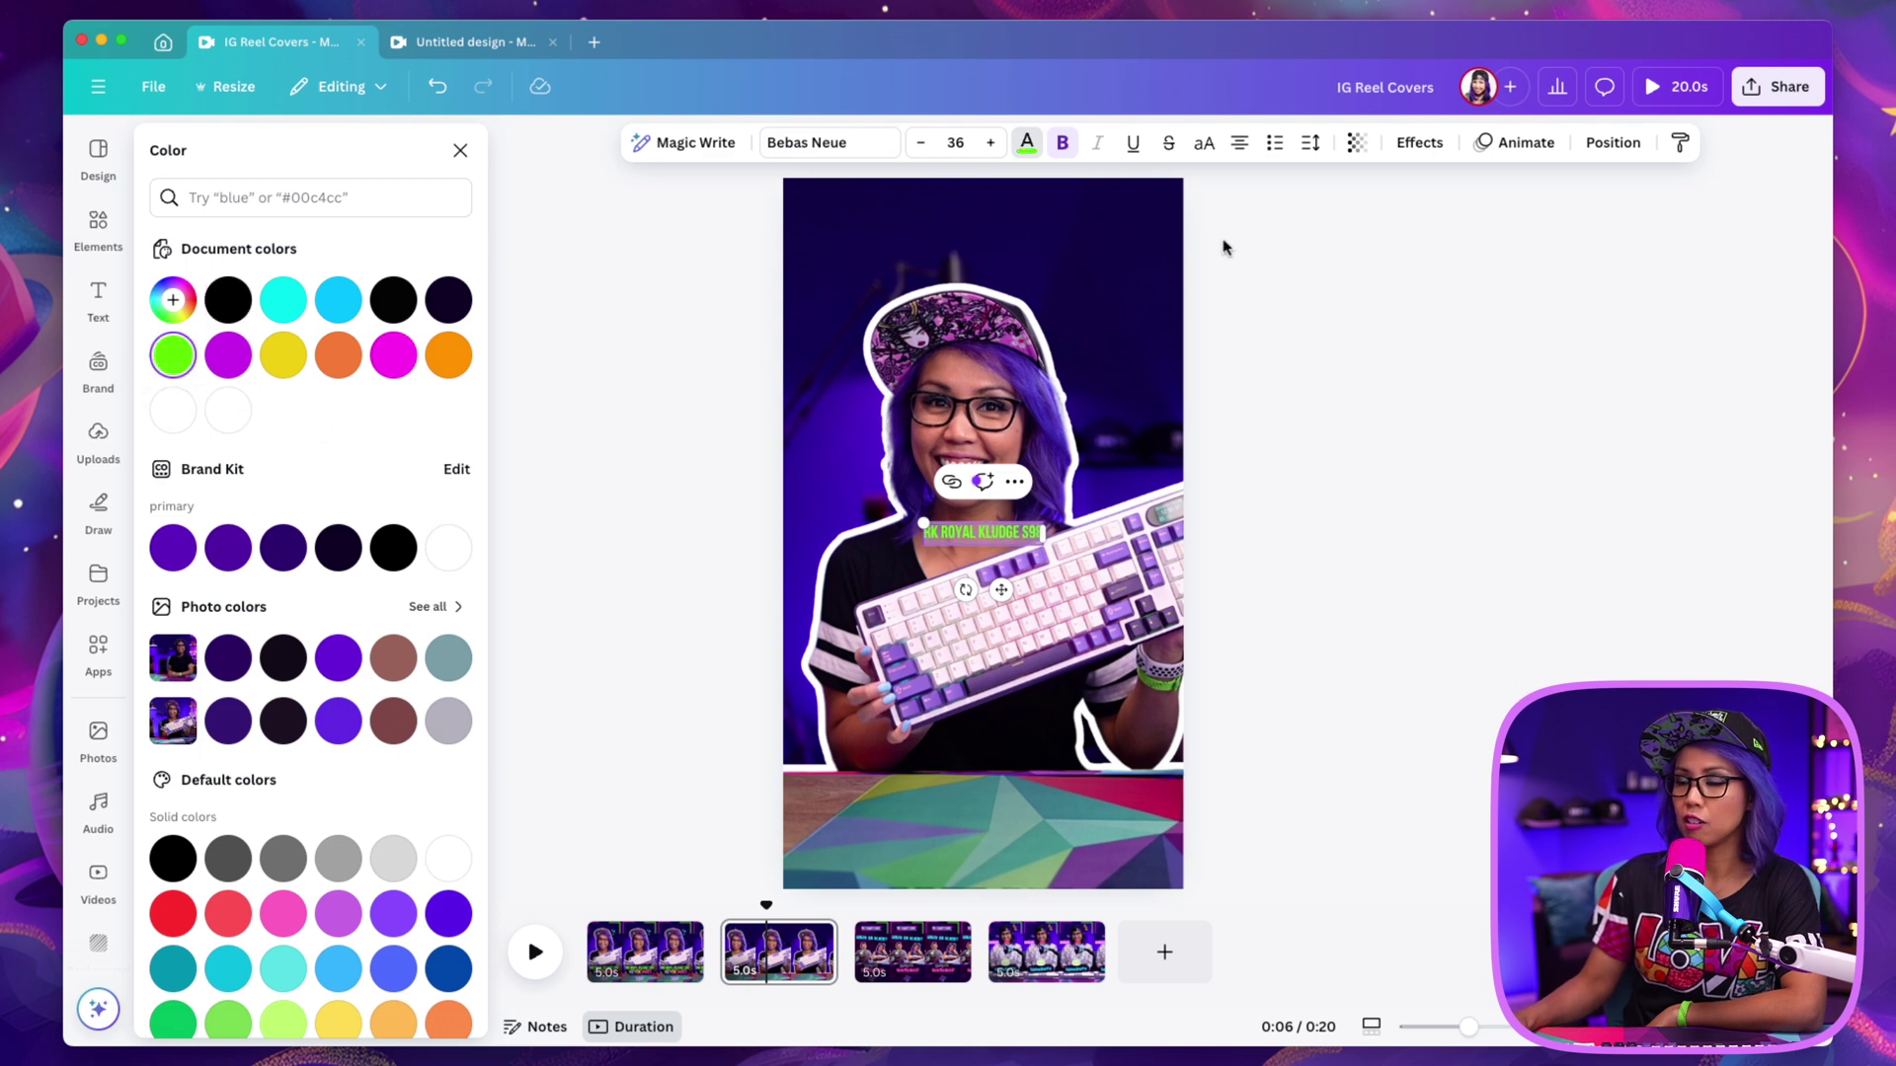
left_click(956, 142)
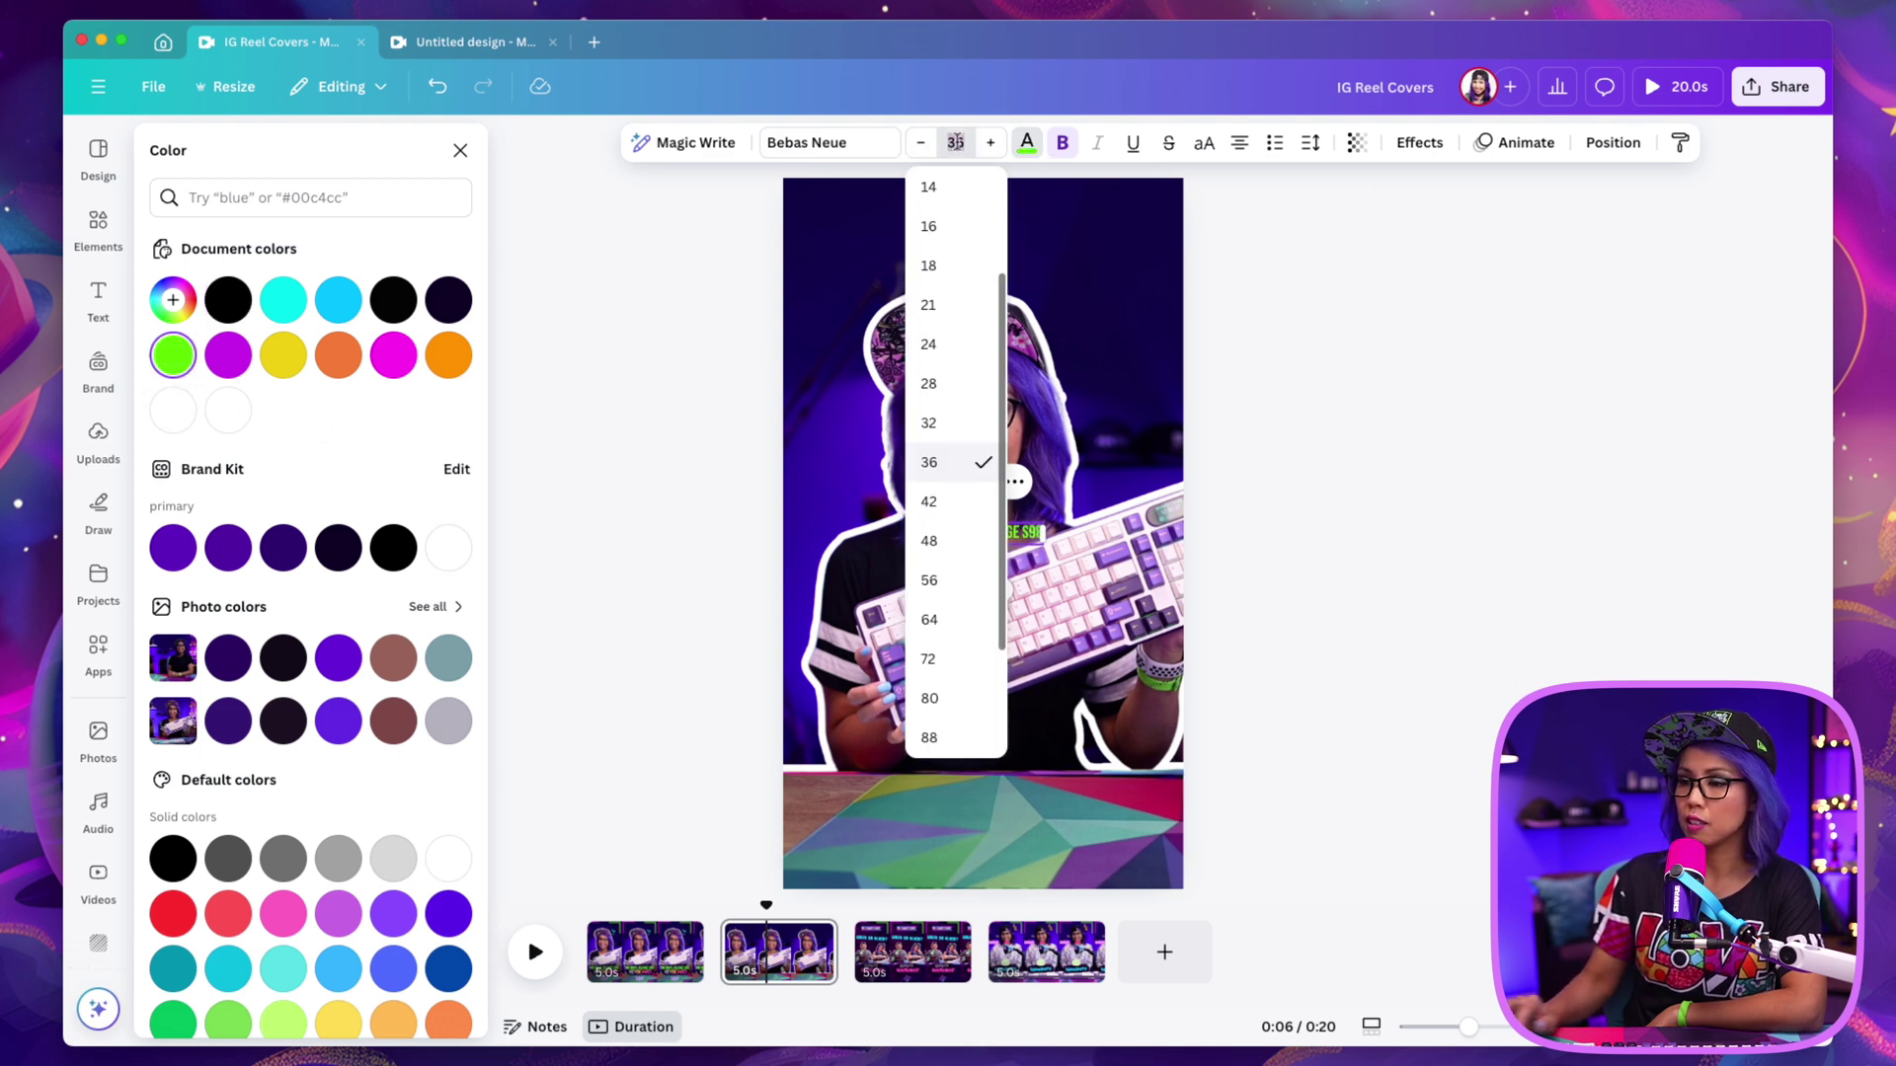
type("100")
key("Return")
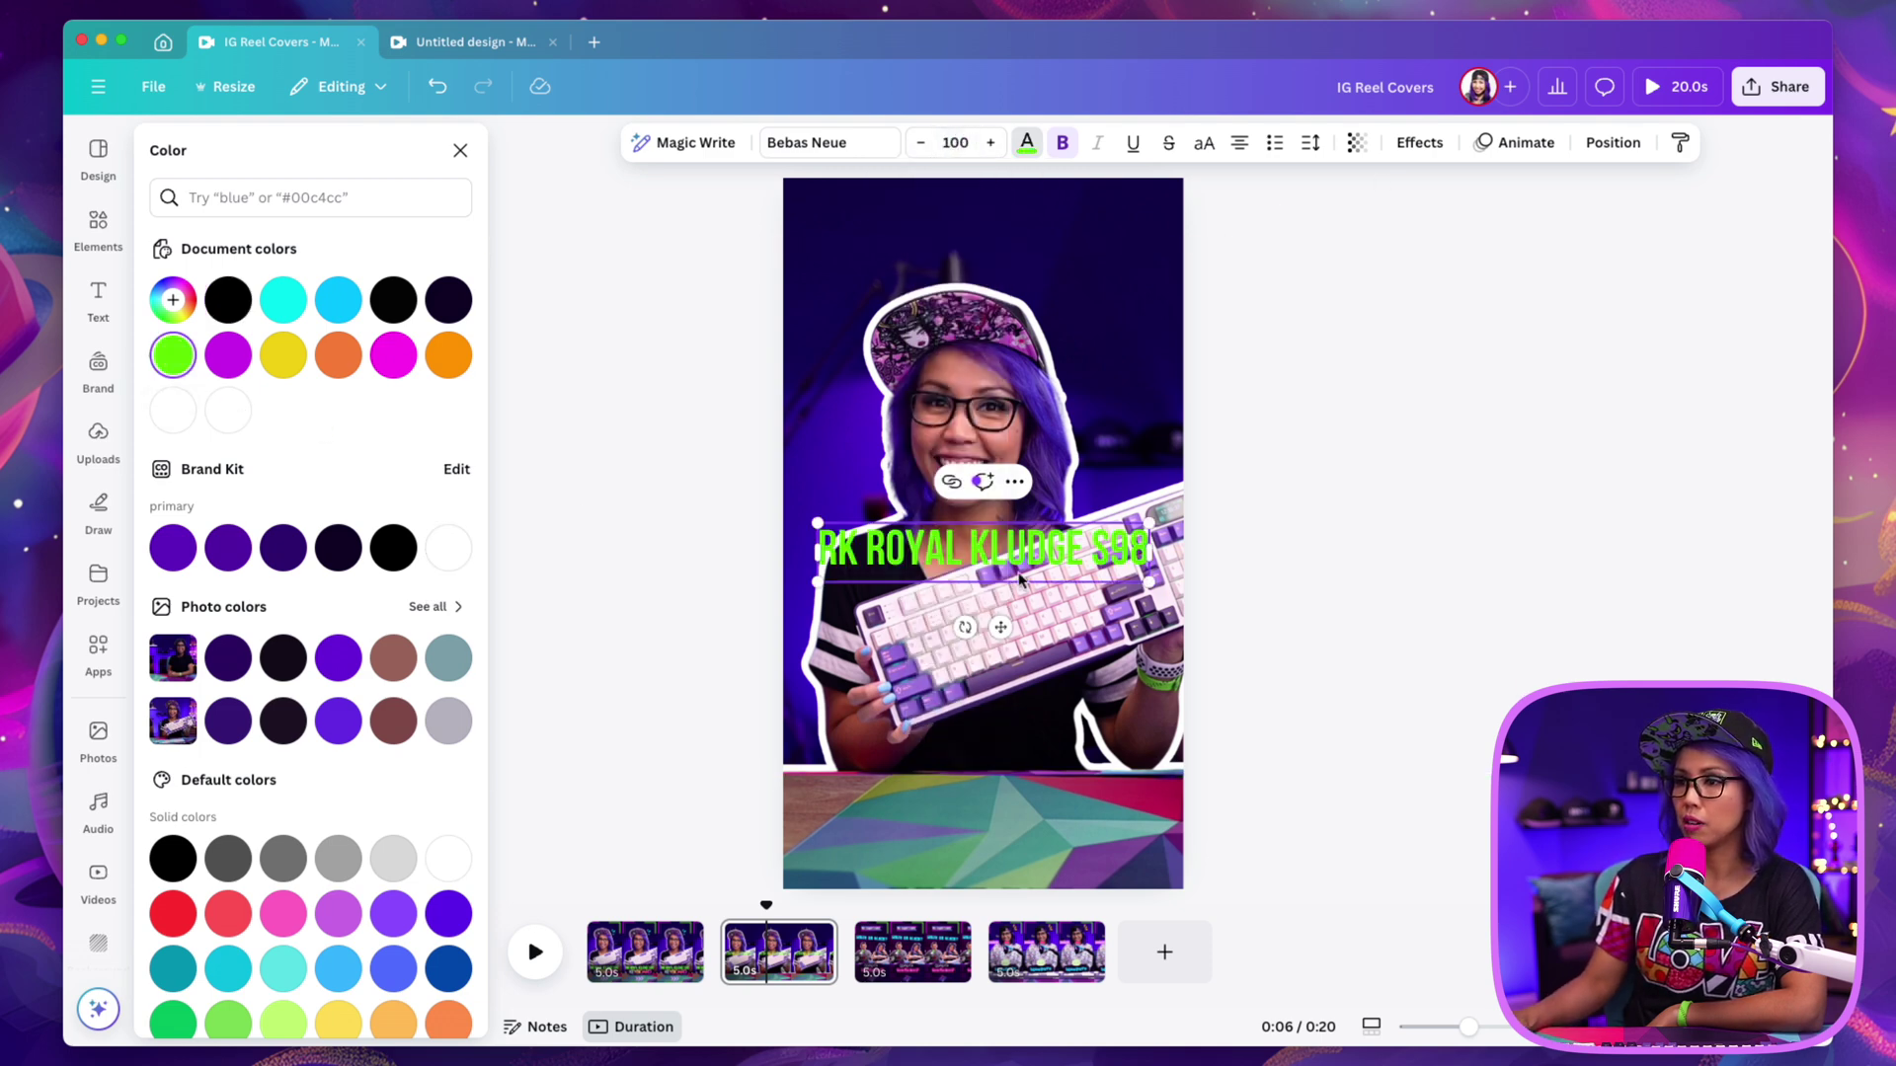
key("Escape")
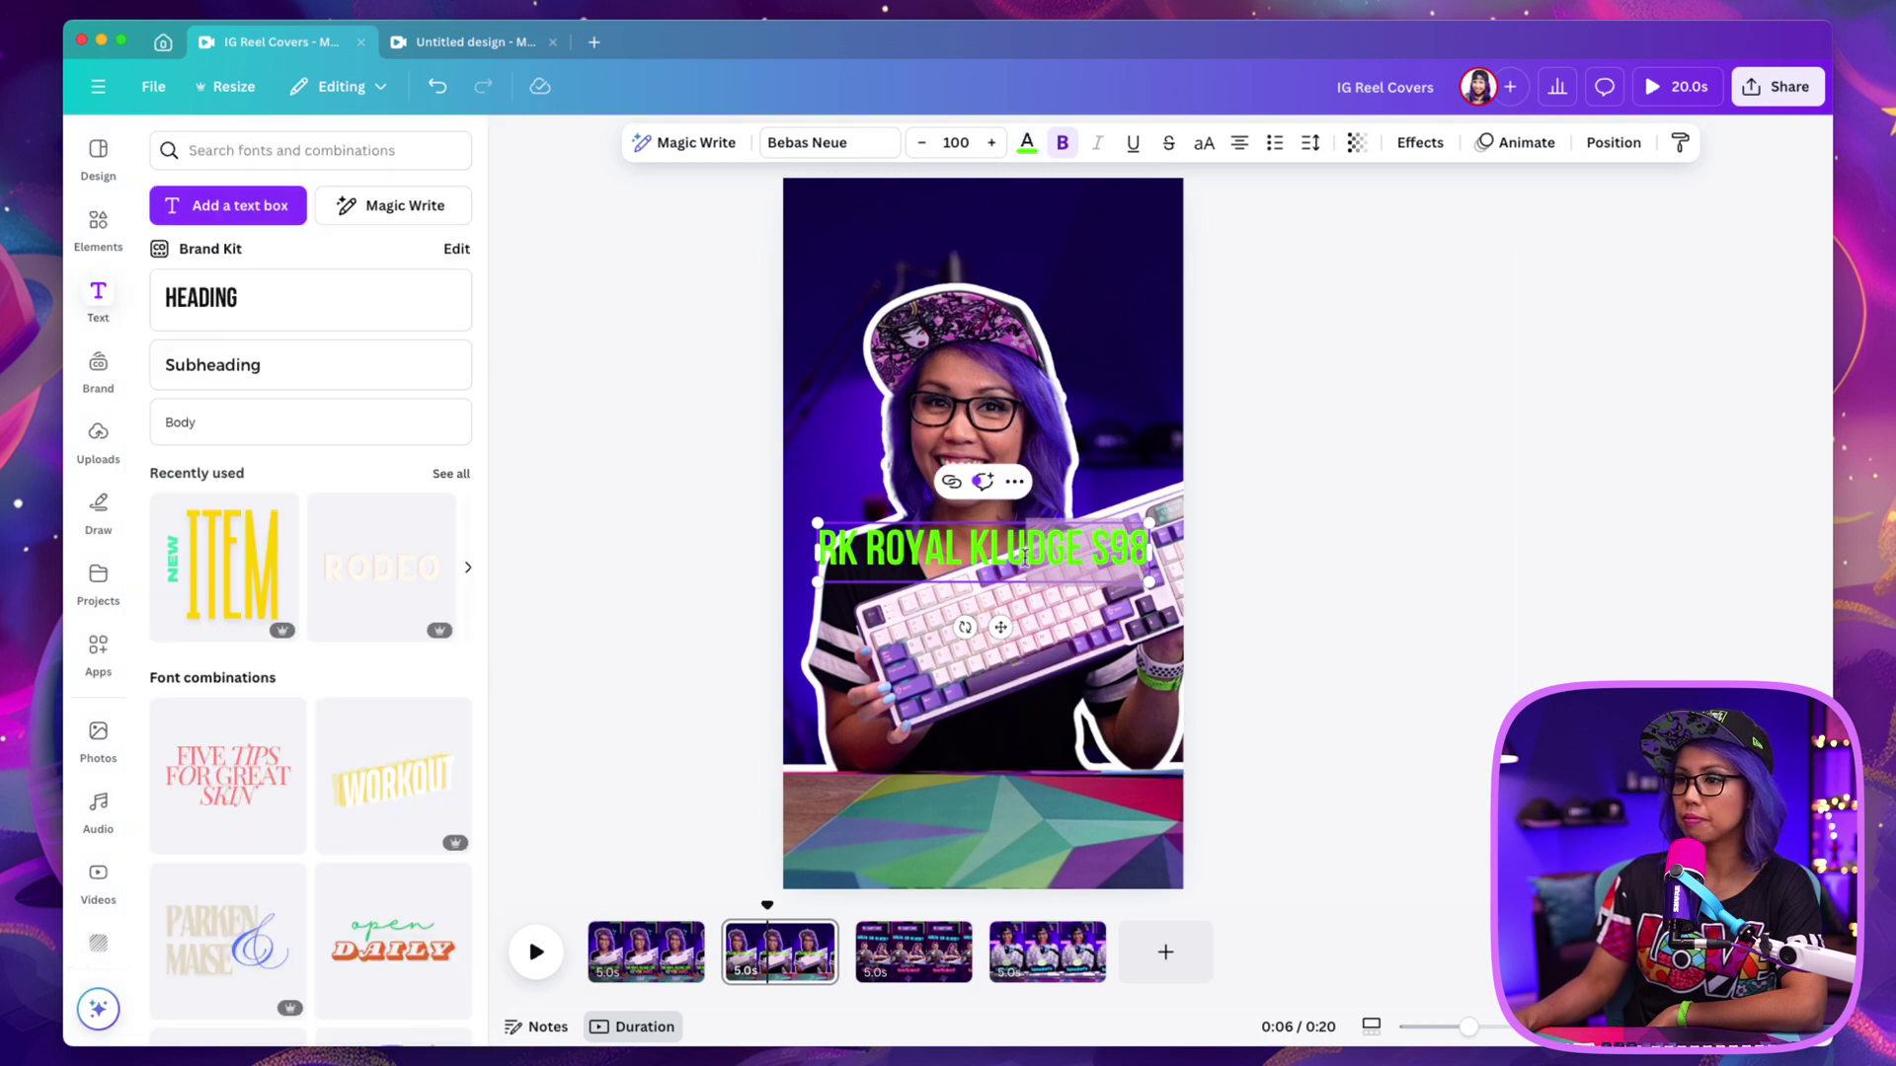
Move the "RK ROYAL KLUDGE S98" heading down below the keyboard, over the lower edge of the cut-out
key("Escape")
left_click(1062, 548)
left_click_drag(1061, 548, 1061, 753)
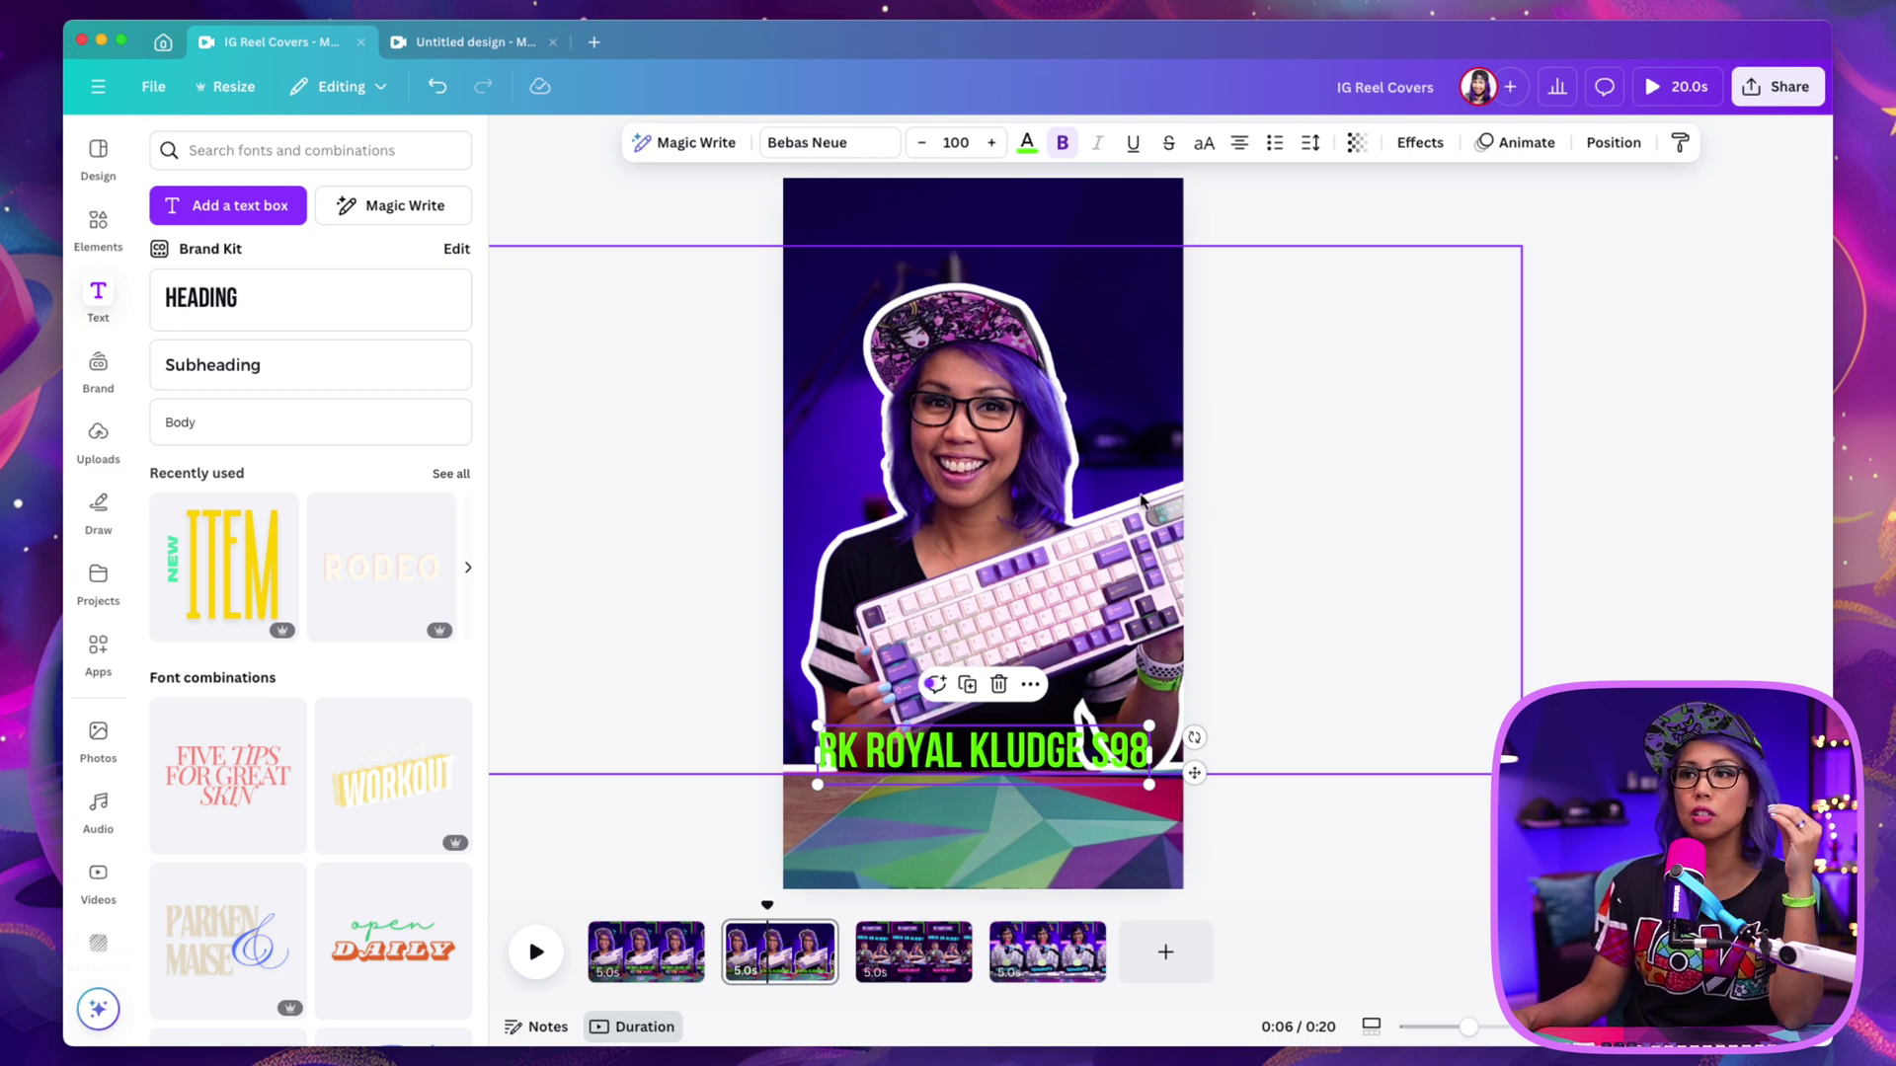
mouse_move(1009, 755)
left_mouse_down()
mouse_move(974, 762)
mouse_move(1032, 759)
mouse_move(979, 756)
mouse_move(1004, 751)
left_mouse_up()
Compare the Glitch and Neon text effects on the heading and apply Neon
left_click(1396, 147)
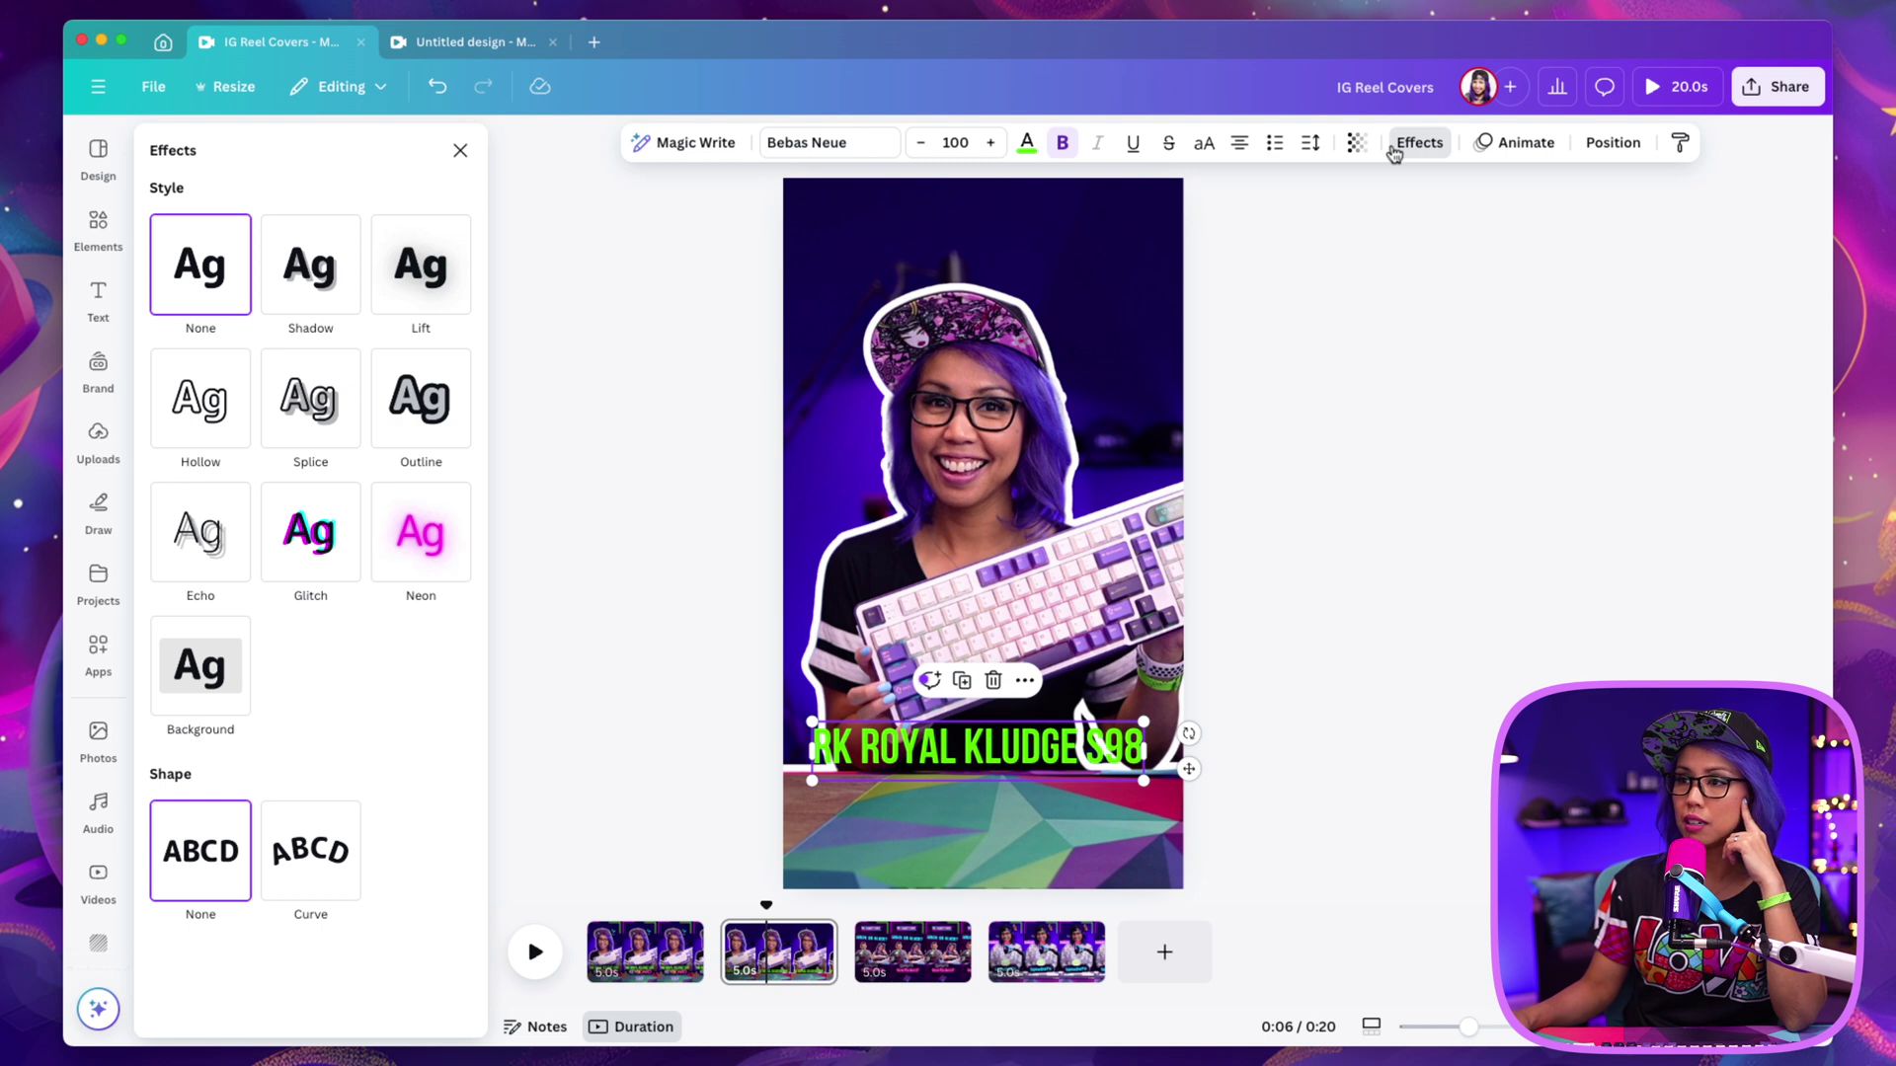
left_click(313, 551)
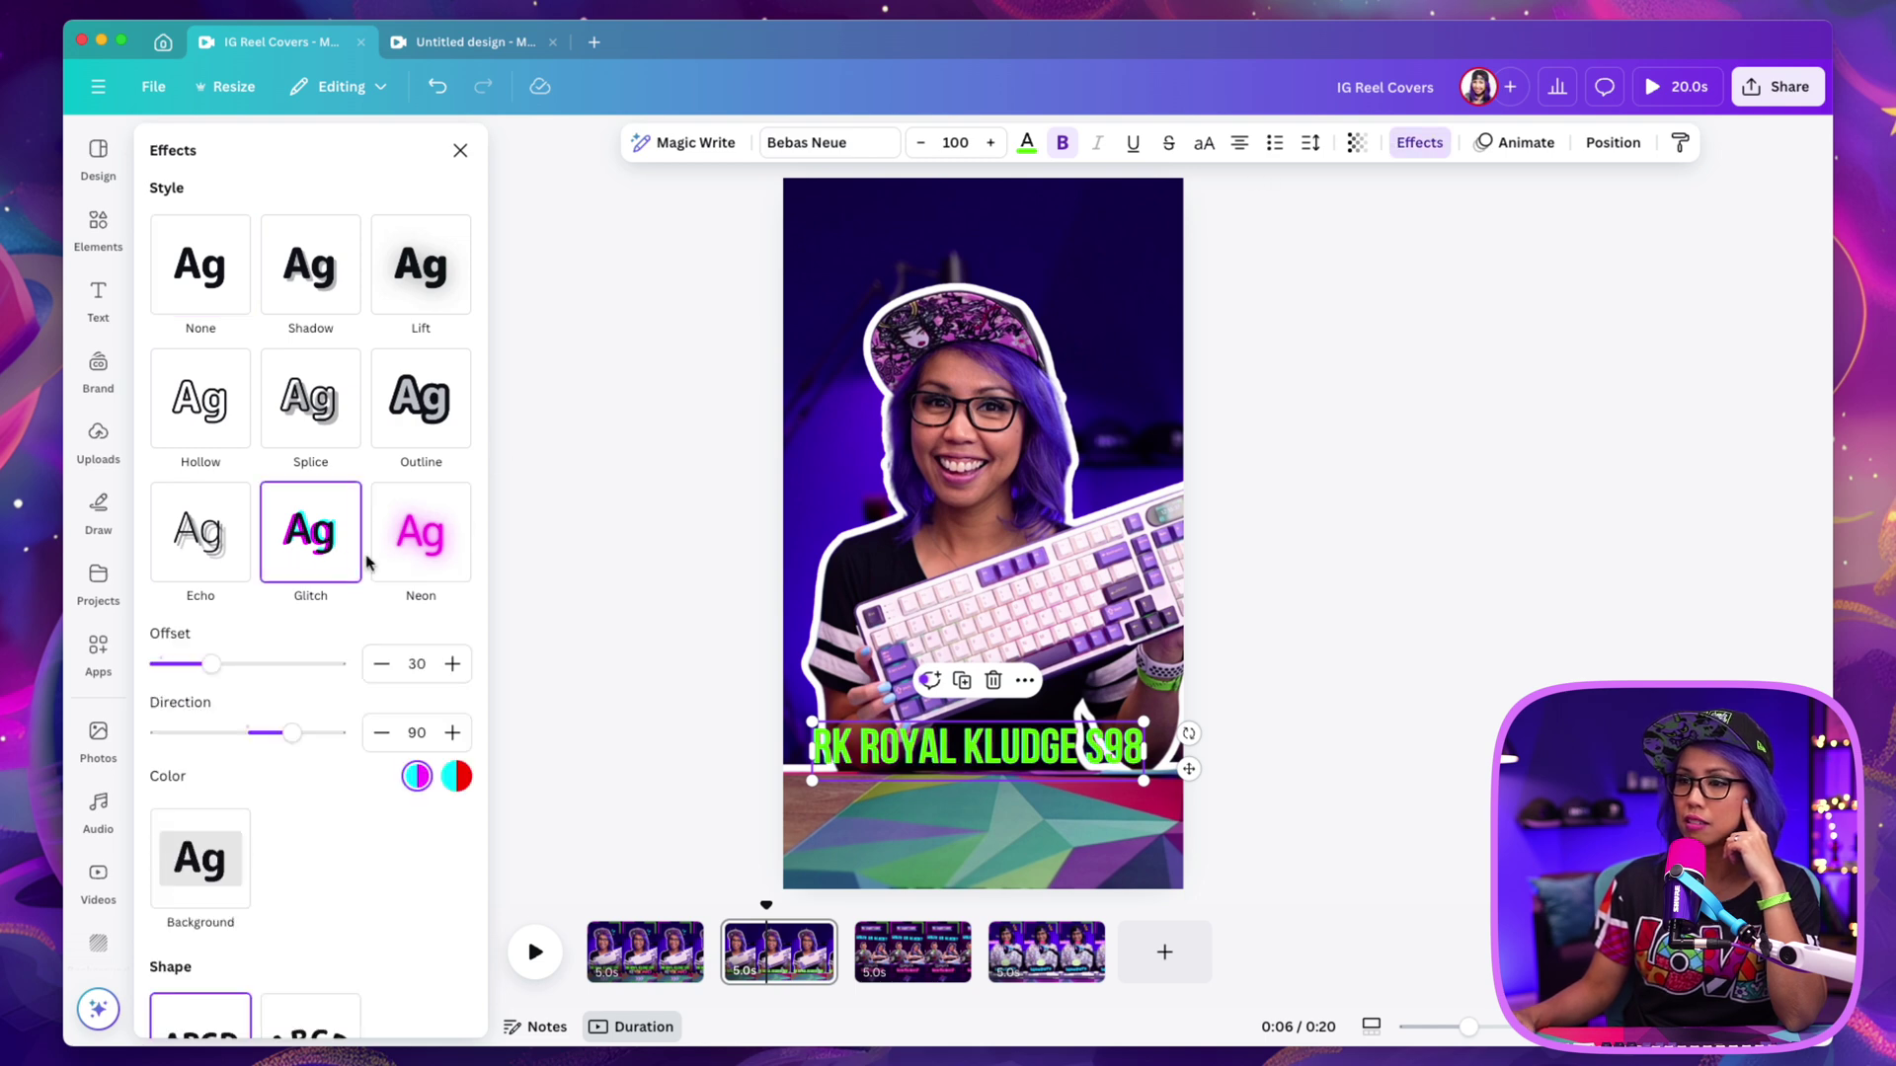
left_click(412, 567)
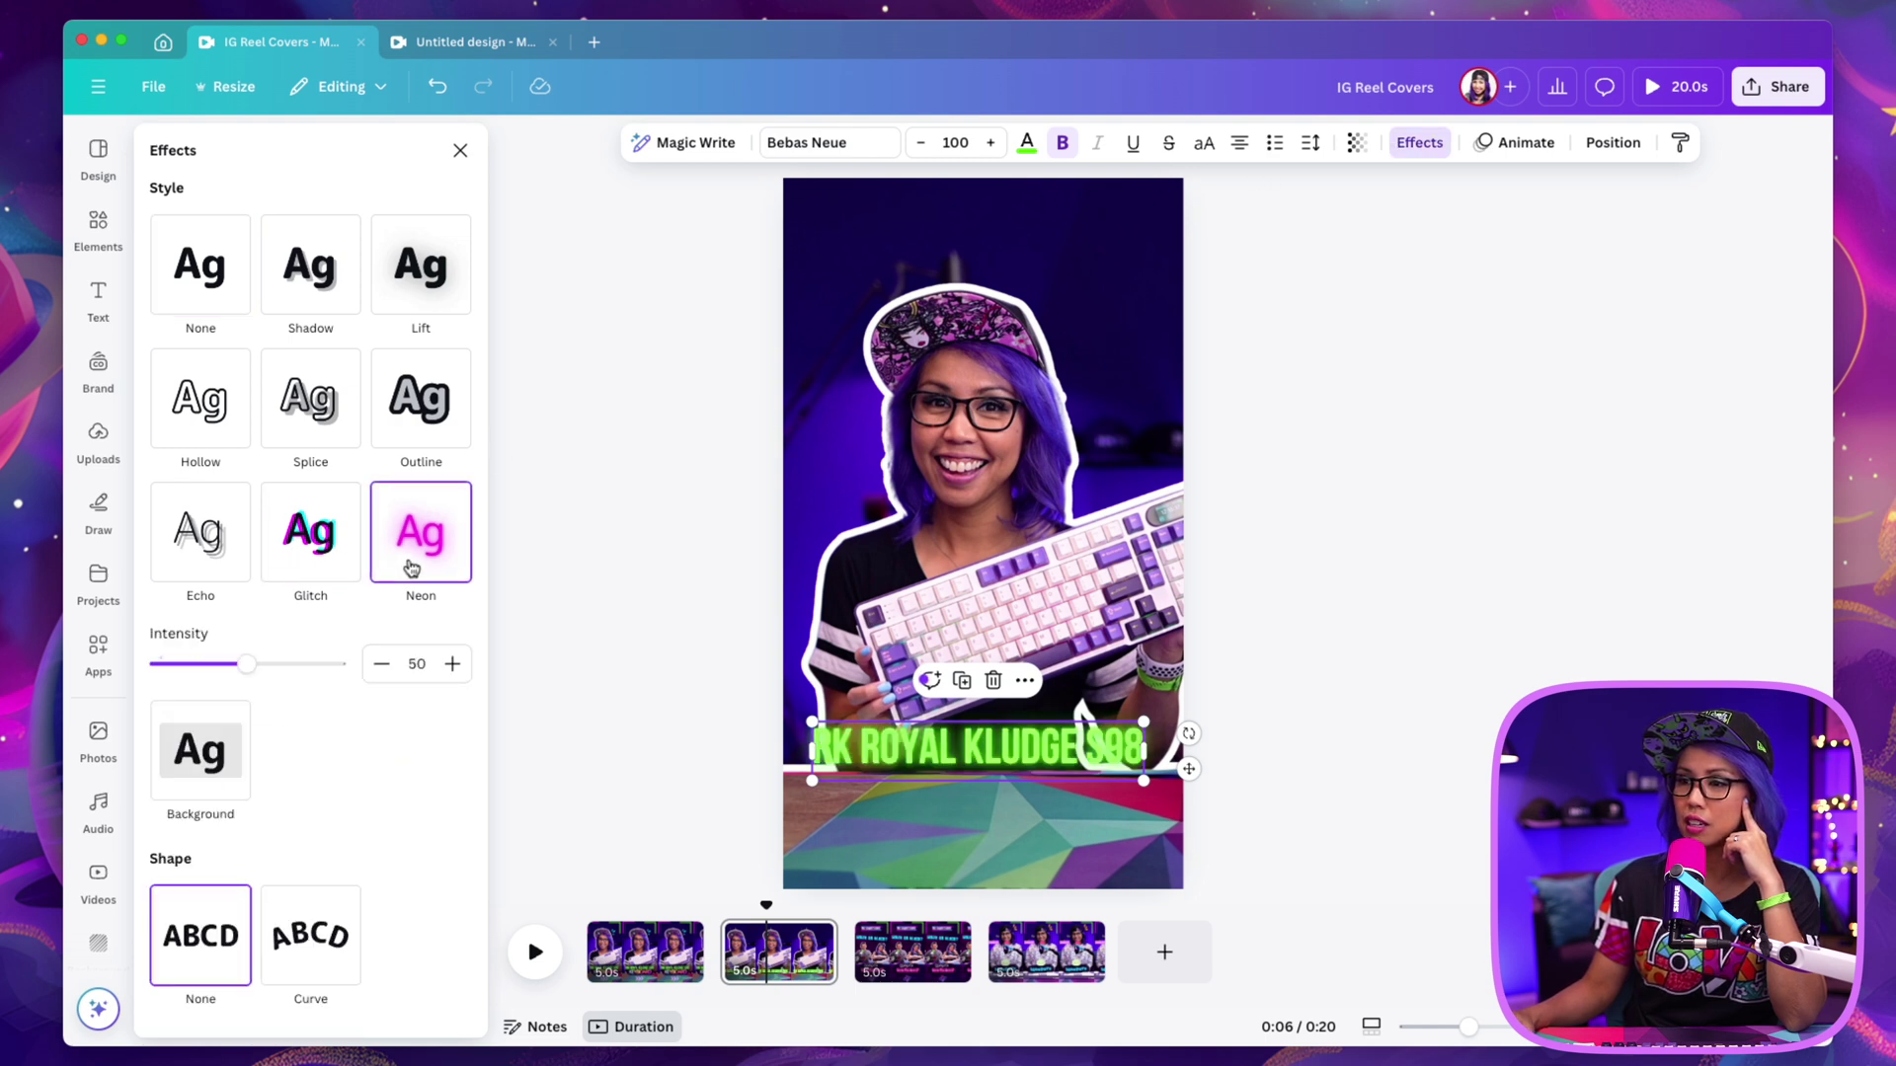
left_click(349, 550)
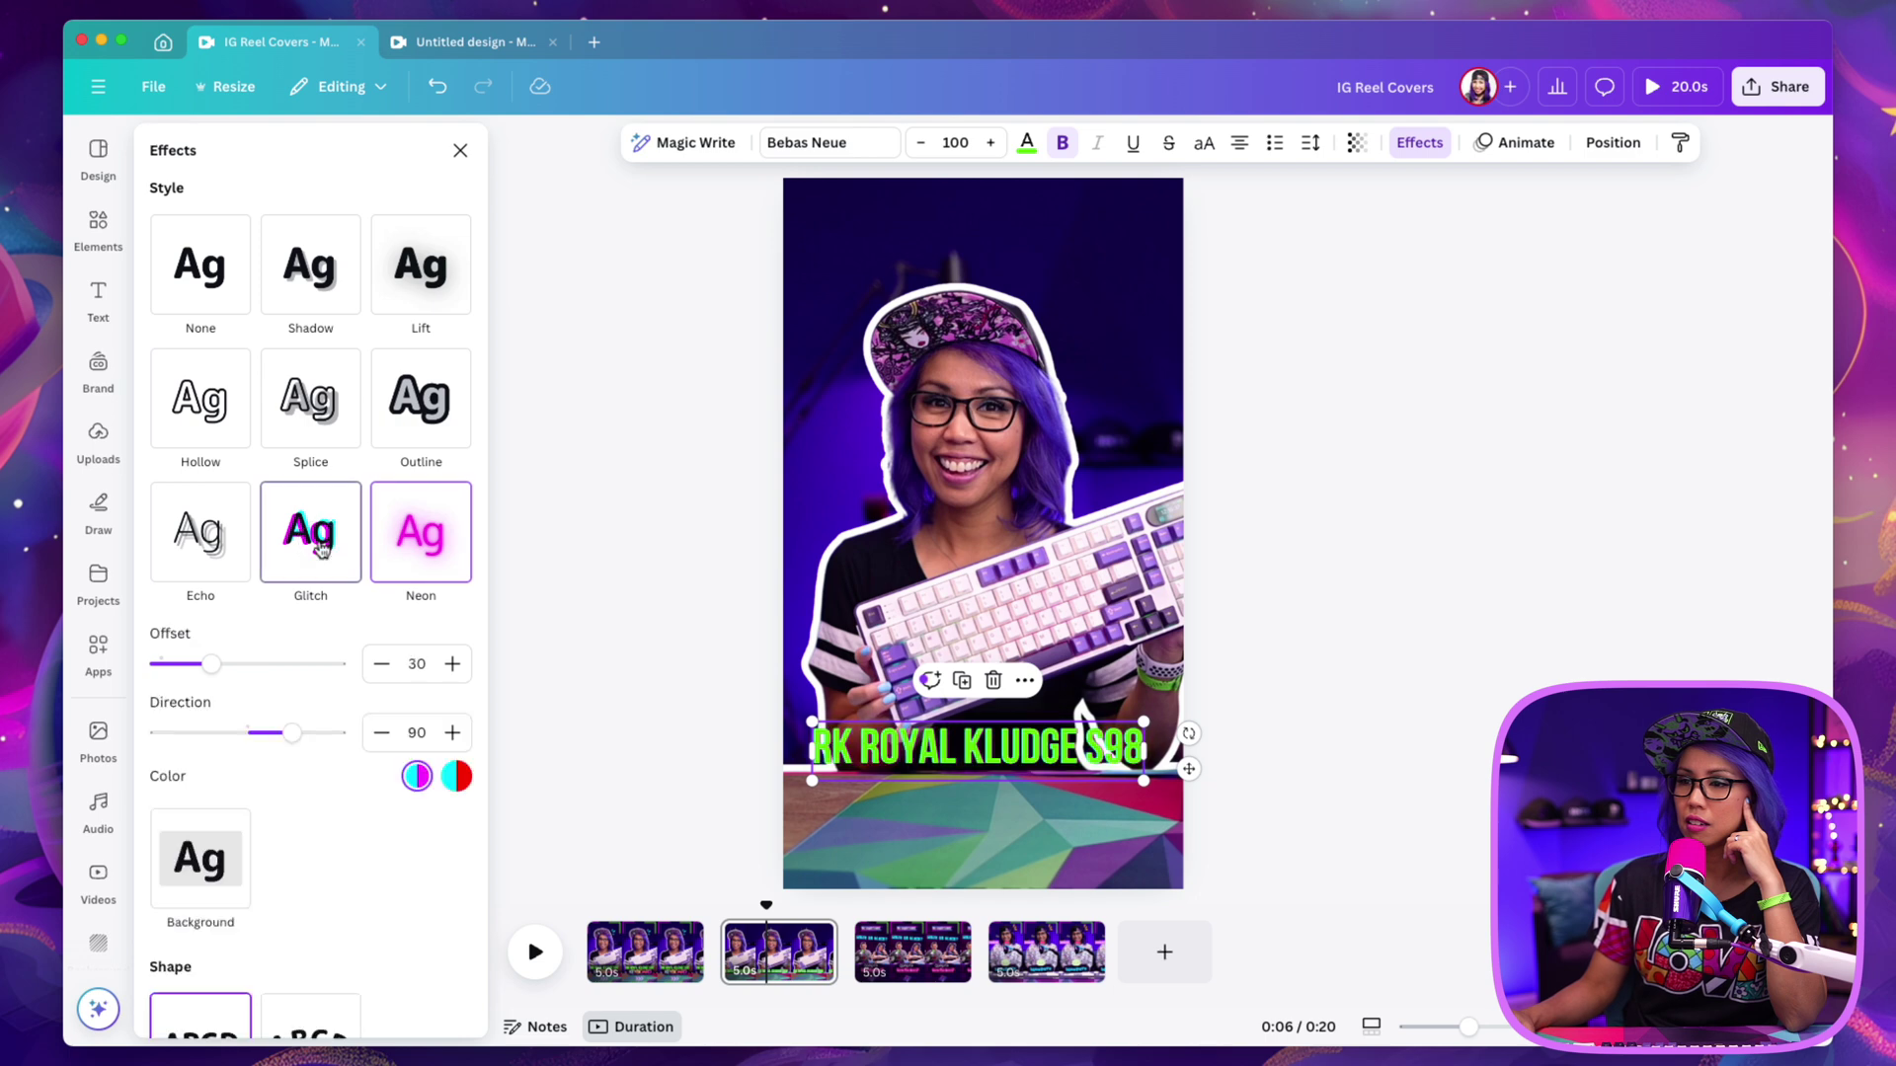
left_click(422, 555)
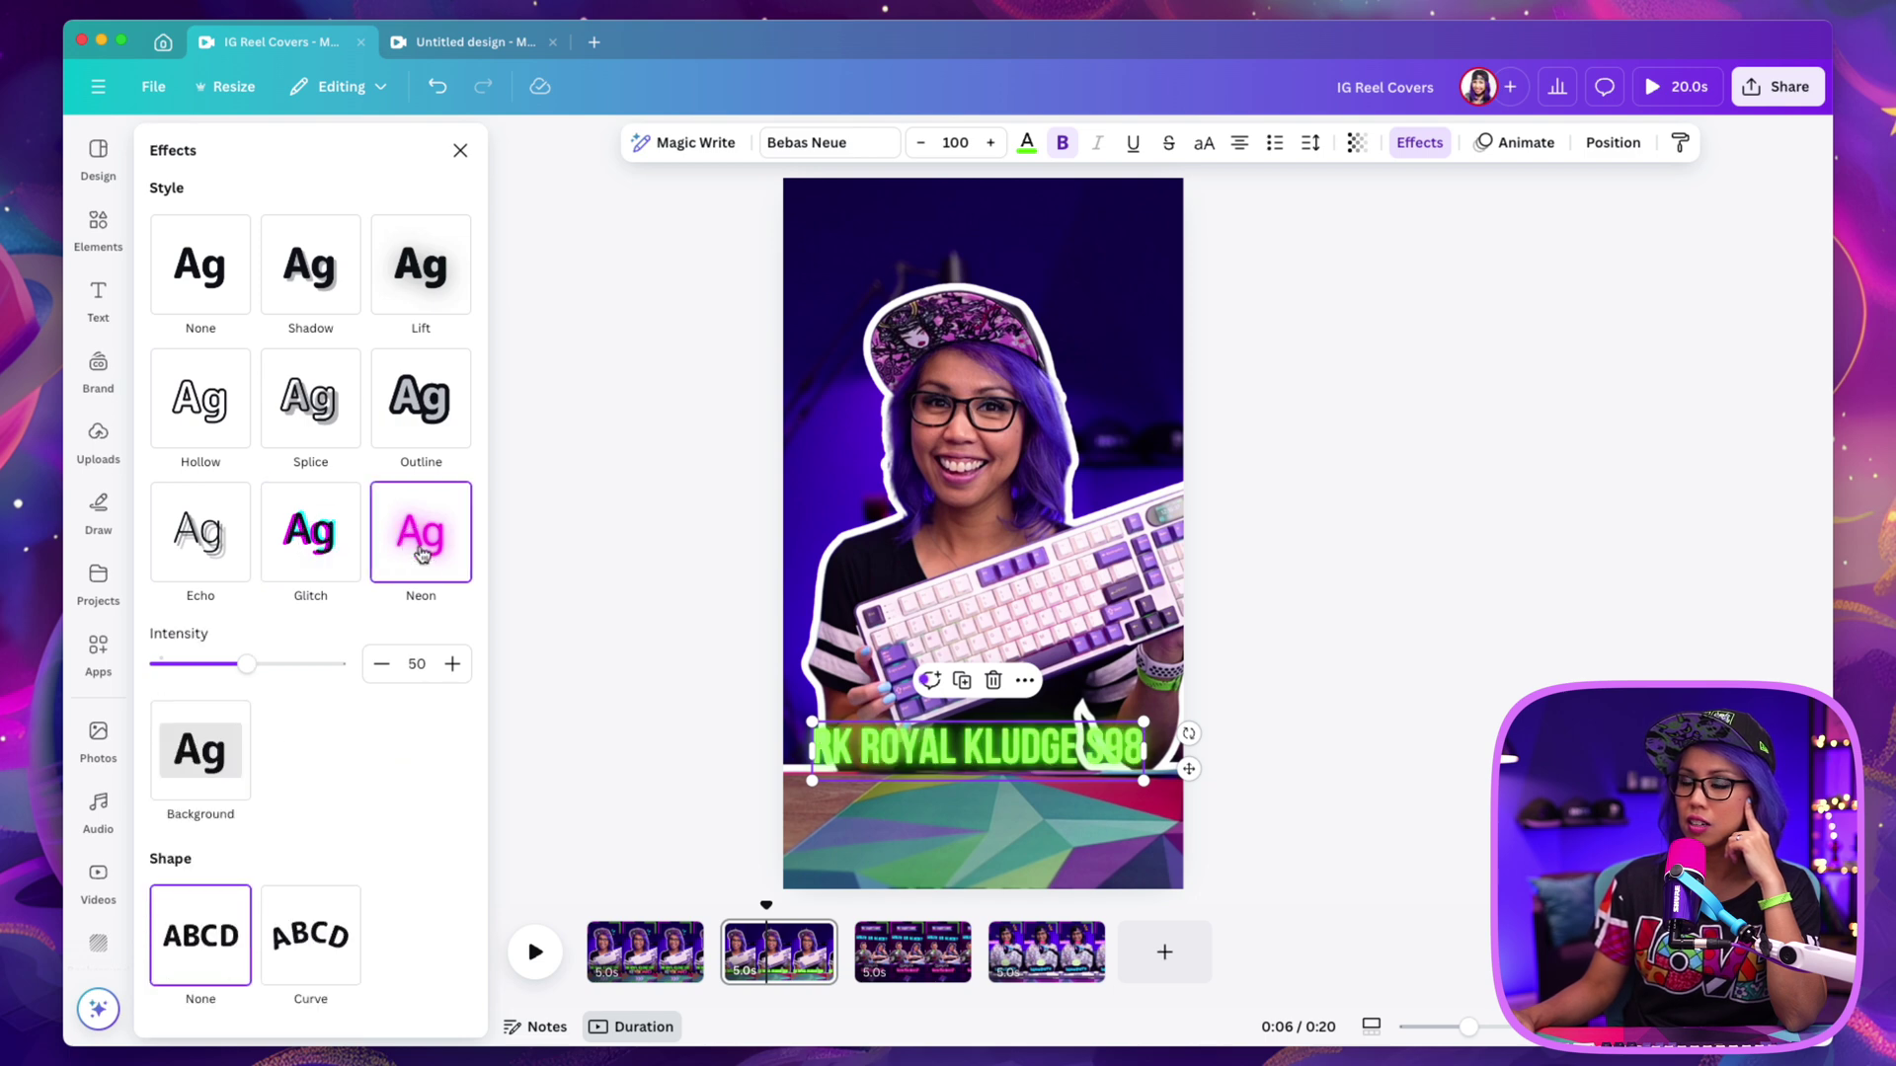
left_click(621, 604)
left_click(1054, 769)
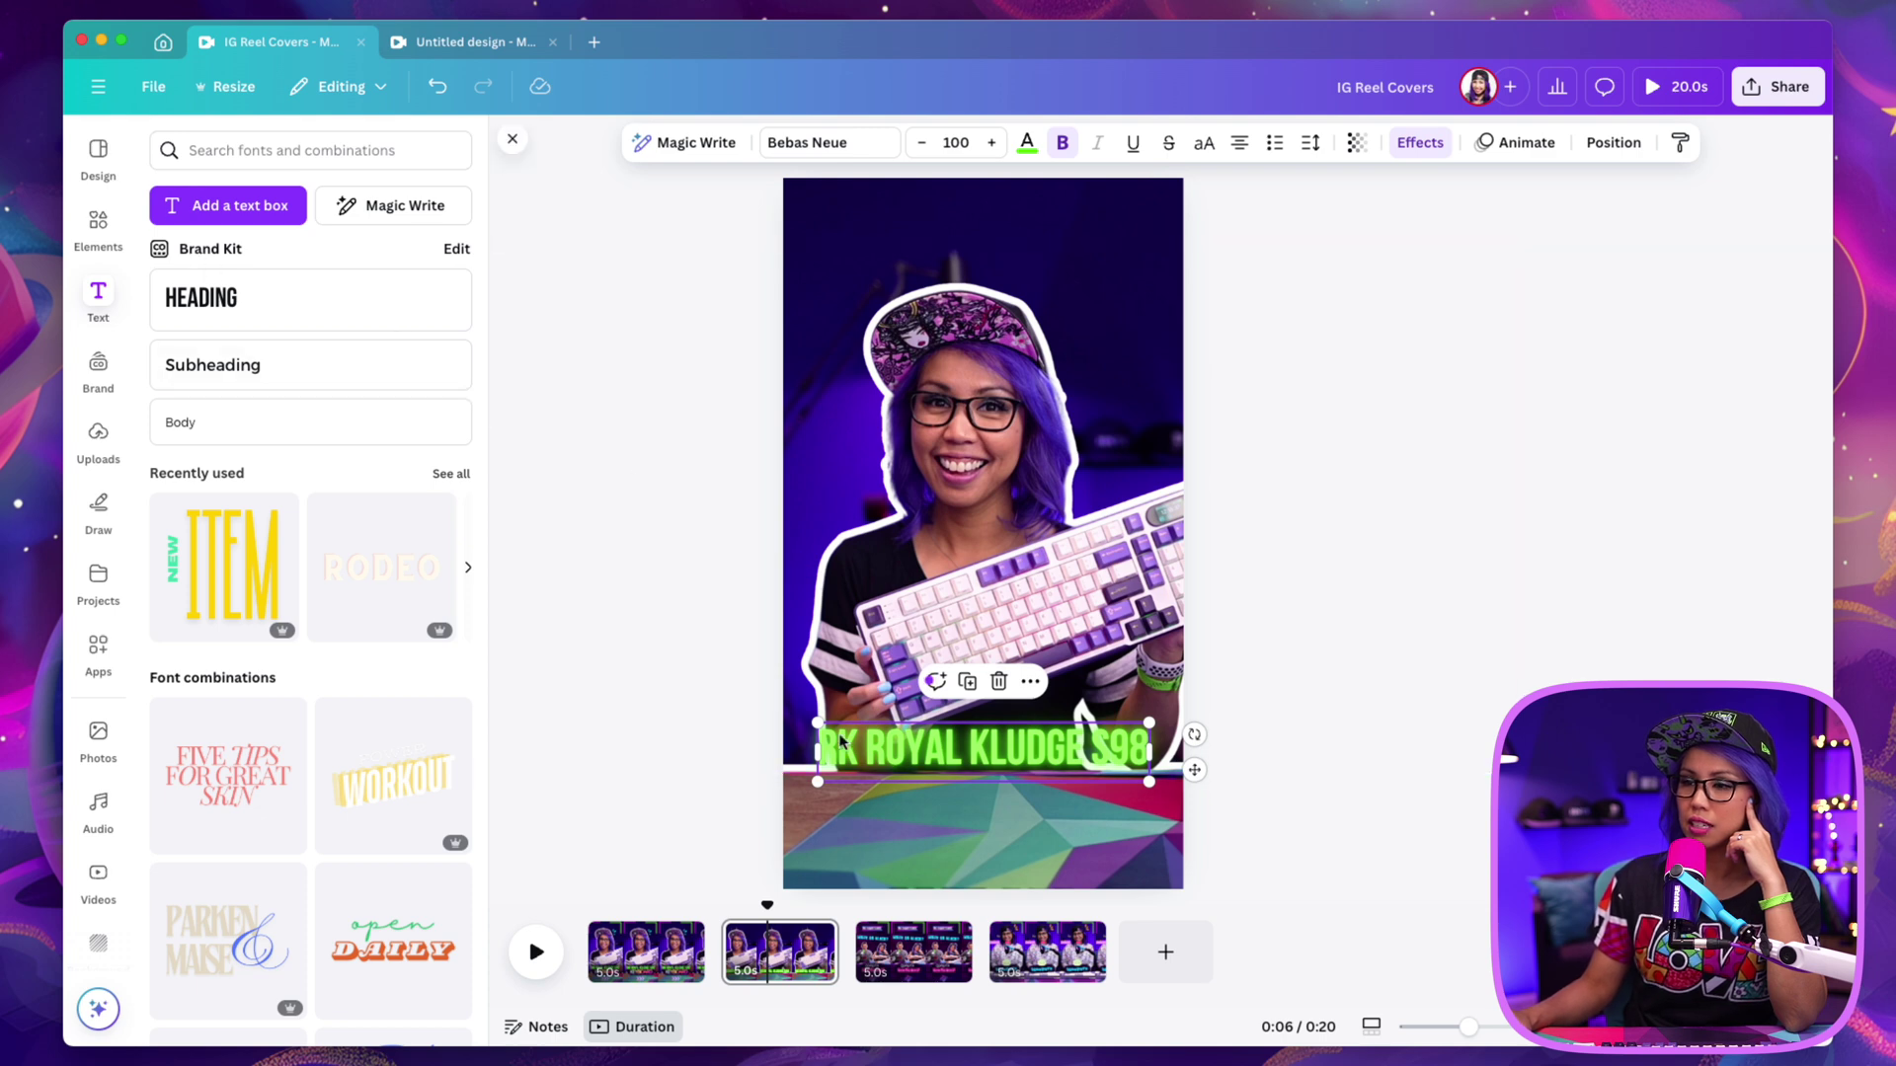
Find the black brush-stroke graphic by searching elements for "paint", add it, and enlarge it behind the heading to nearly the page width
left_click(98, 227)
left_click(308, 153)
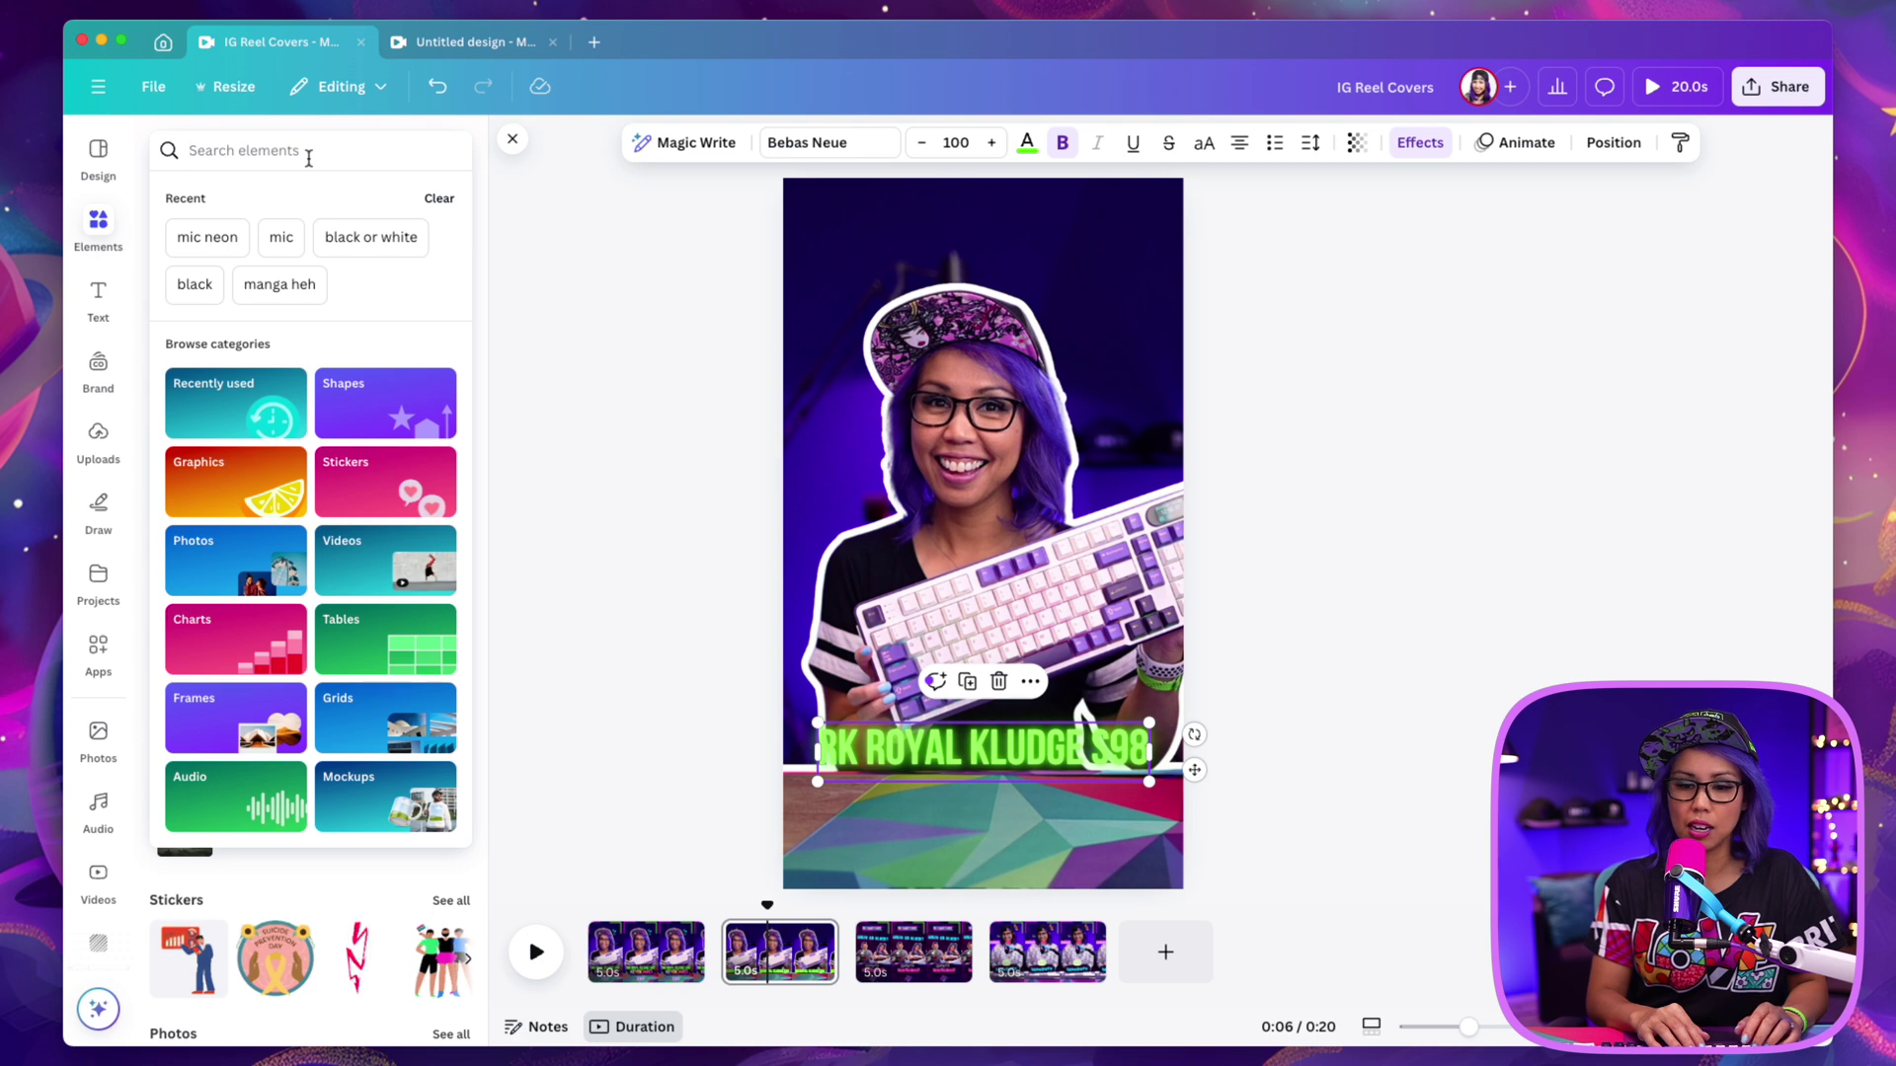
type("paint")
key("Return")
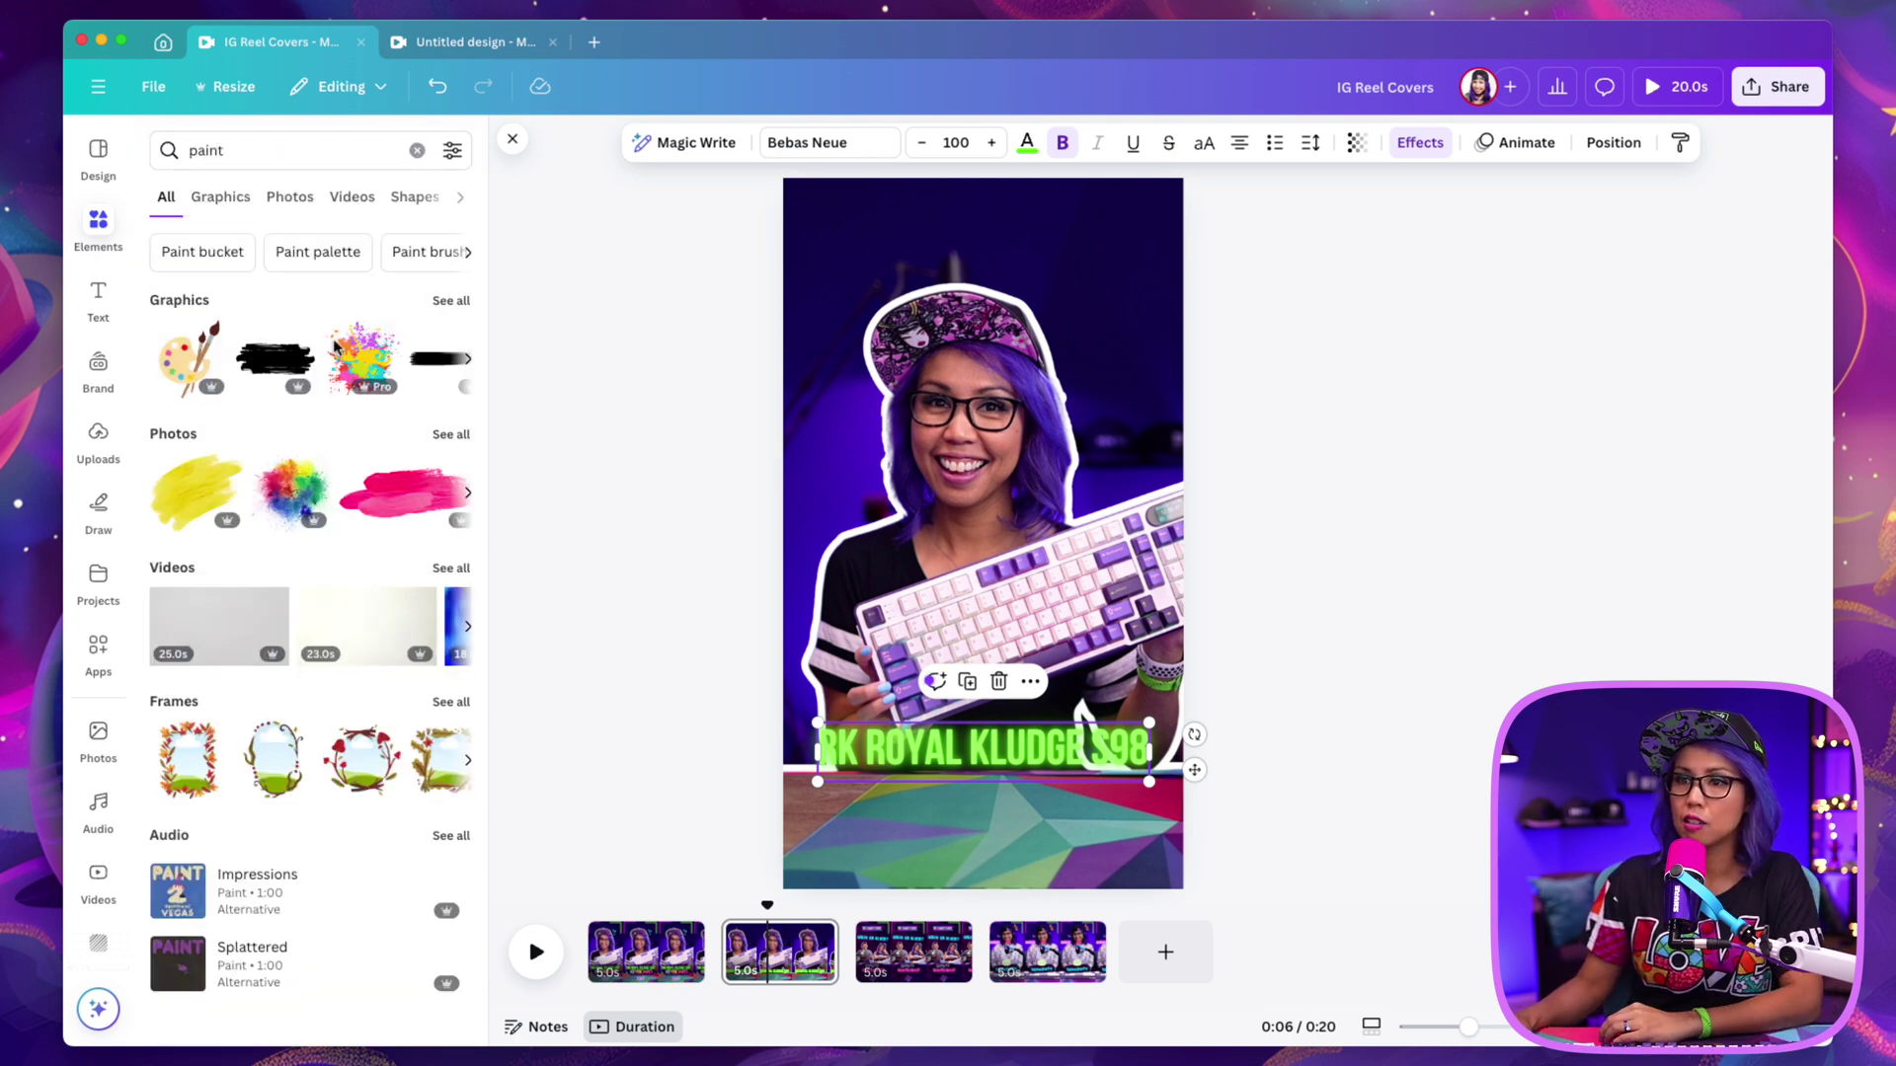
left_click(456, 302)
left_click(310, 339)
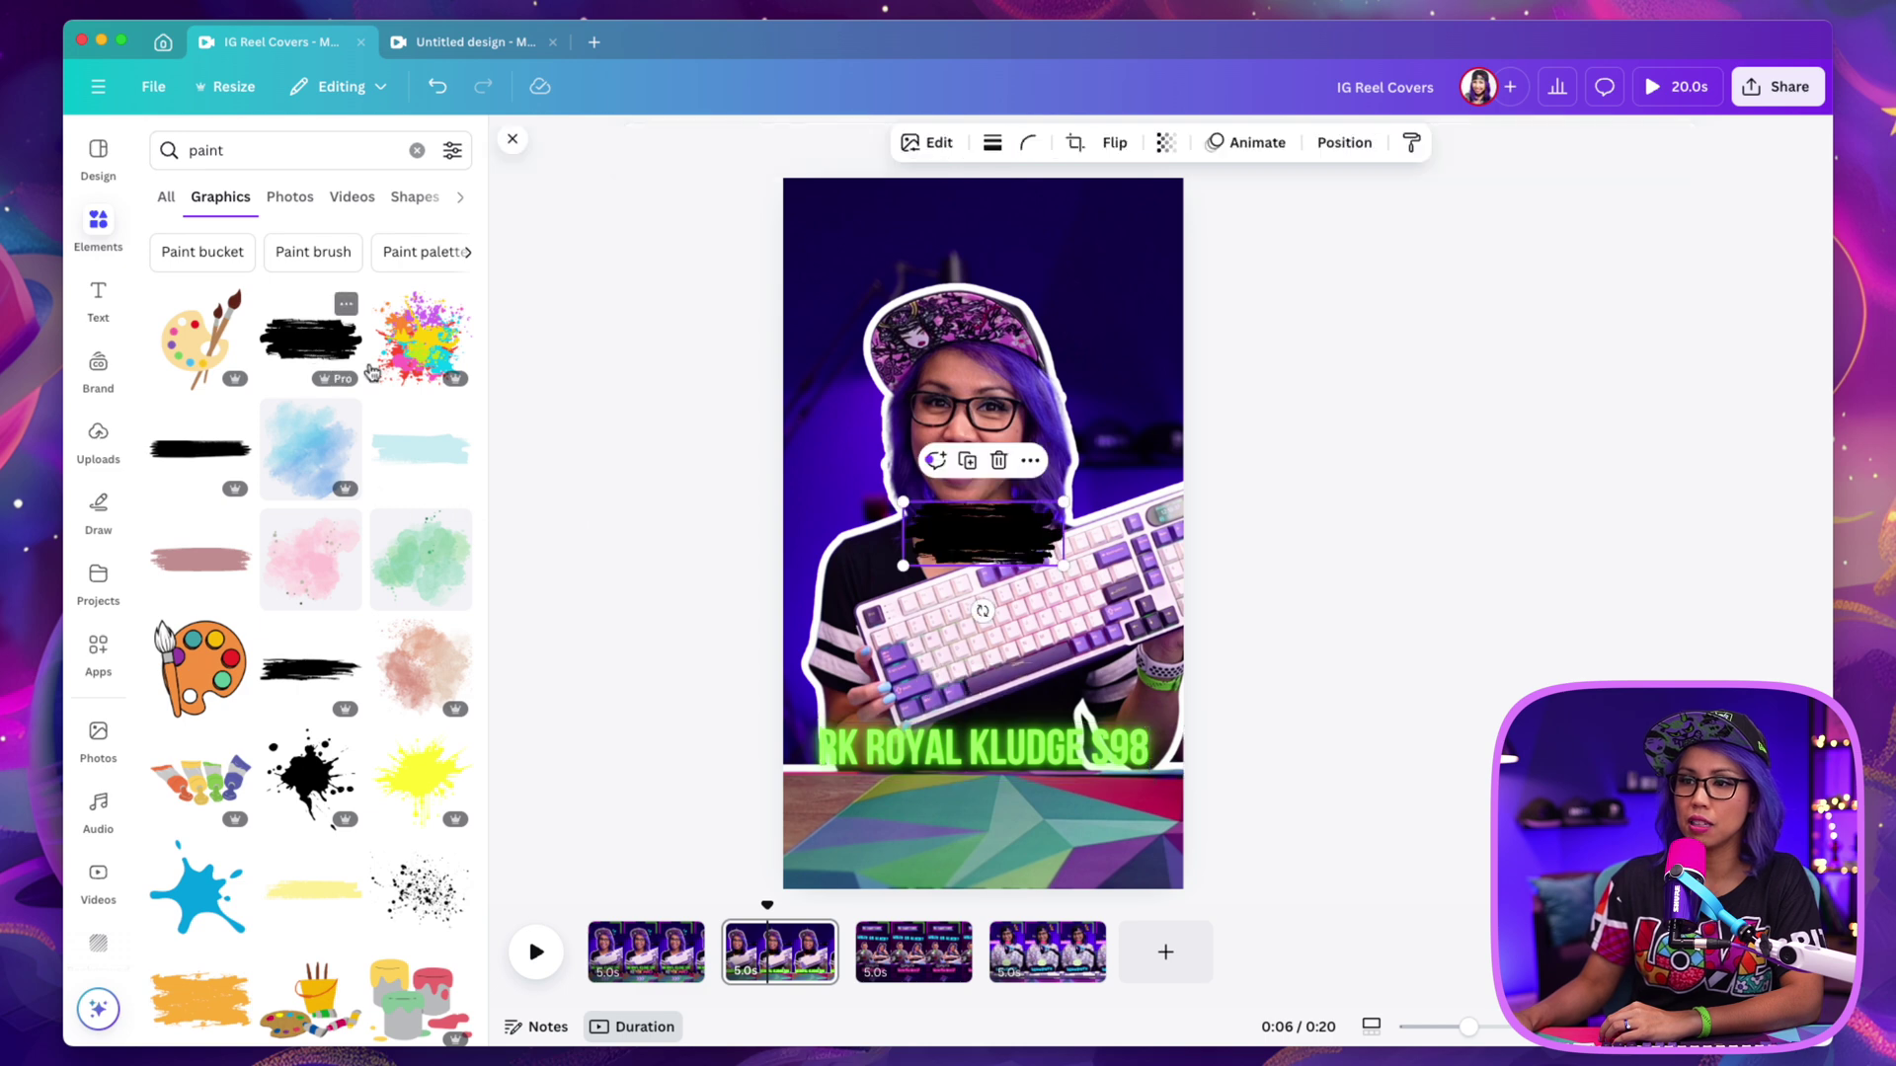
mouse_move(983, 567)
left_mouse_down()
mouse_move(900, 740)
mouse_move(874, 747)
mouse_move(1175, 790)
left_mouse_up()
left_click_drag(1031, 842, 1033, 822)
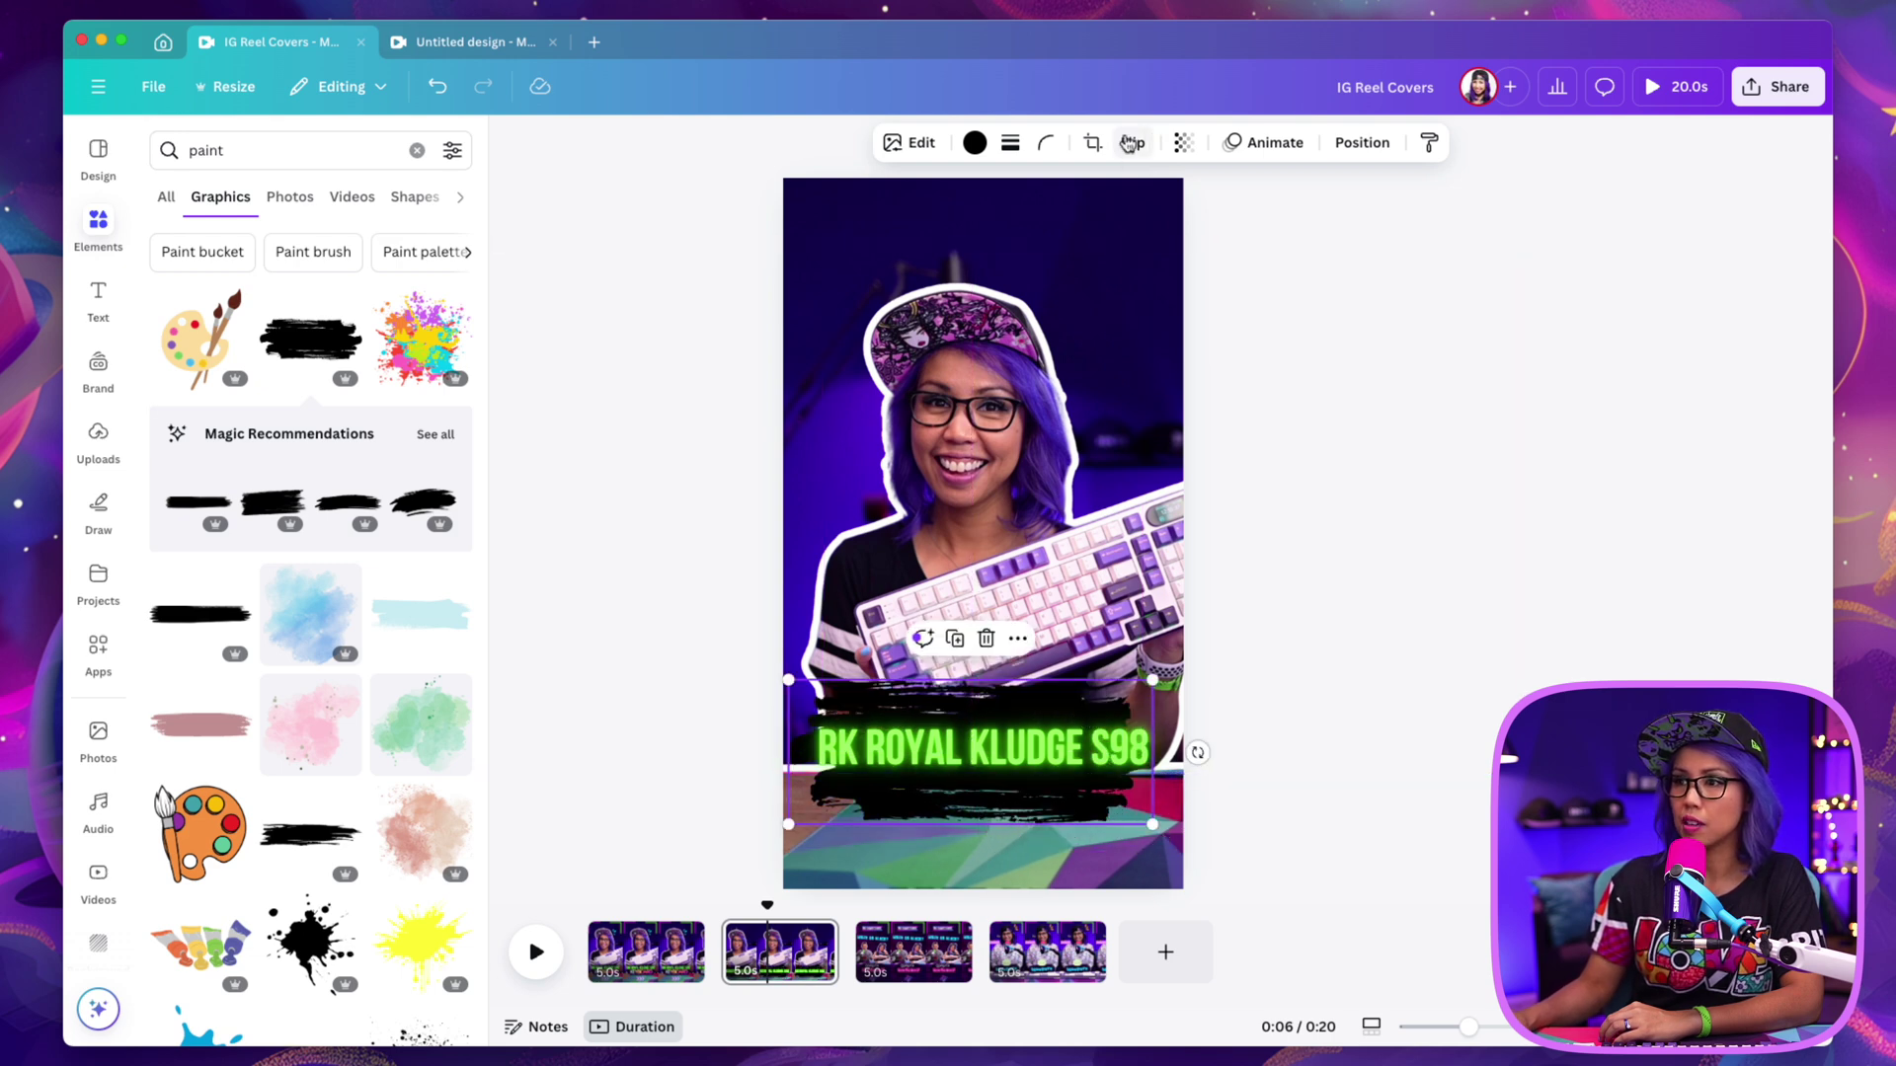
Crop off the lower part of the brush stroke and shift it down so it sits centered behind the heading
left_click(1092, 142)
mouse_move(1150, 822)
left_mouse_down()
mouse_move(1171, 790)
mouse_move(1153, 777)
left_mouse_up()
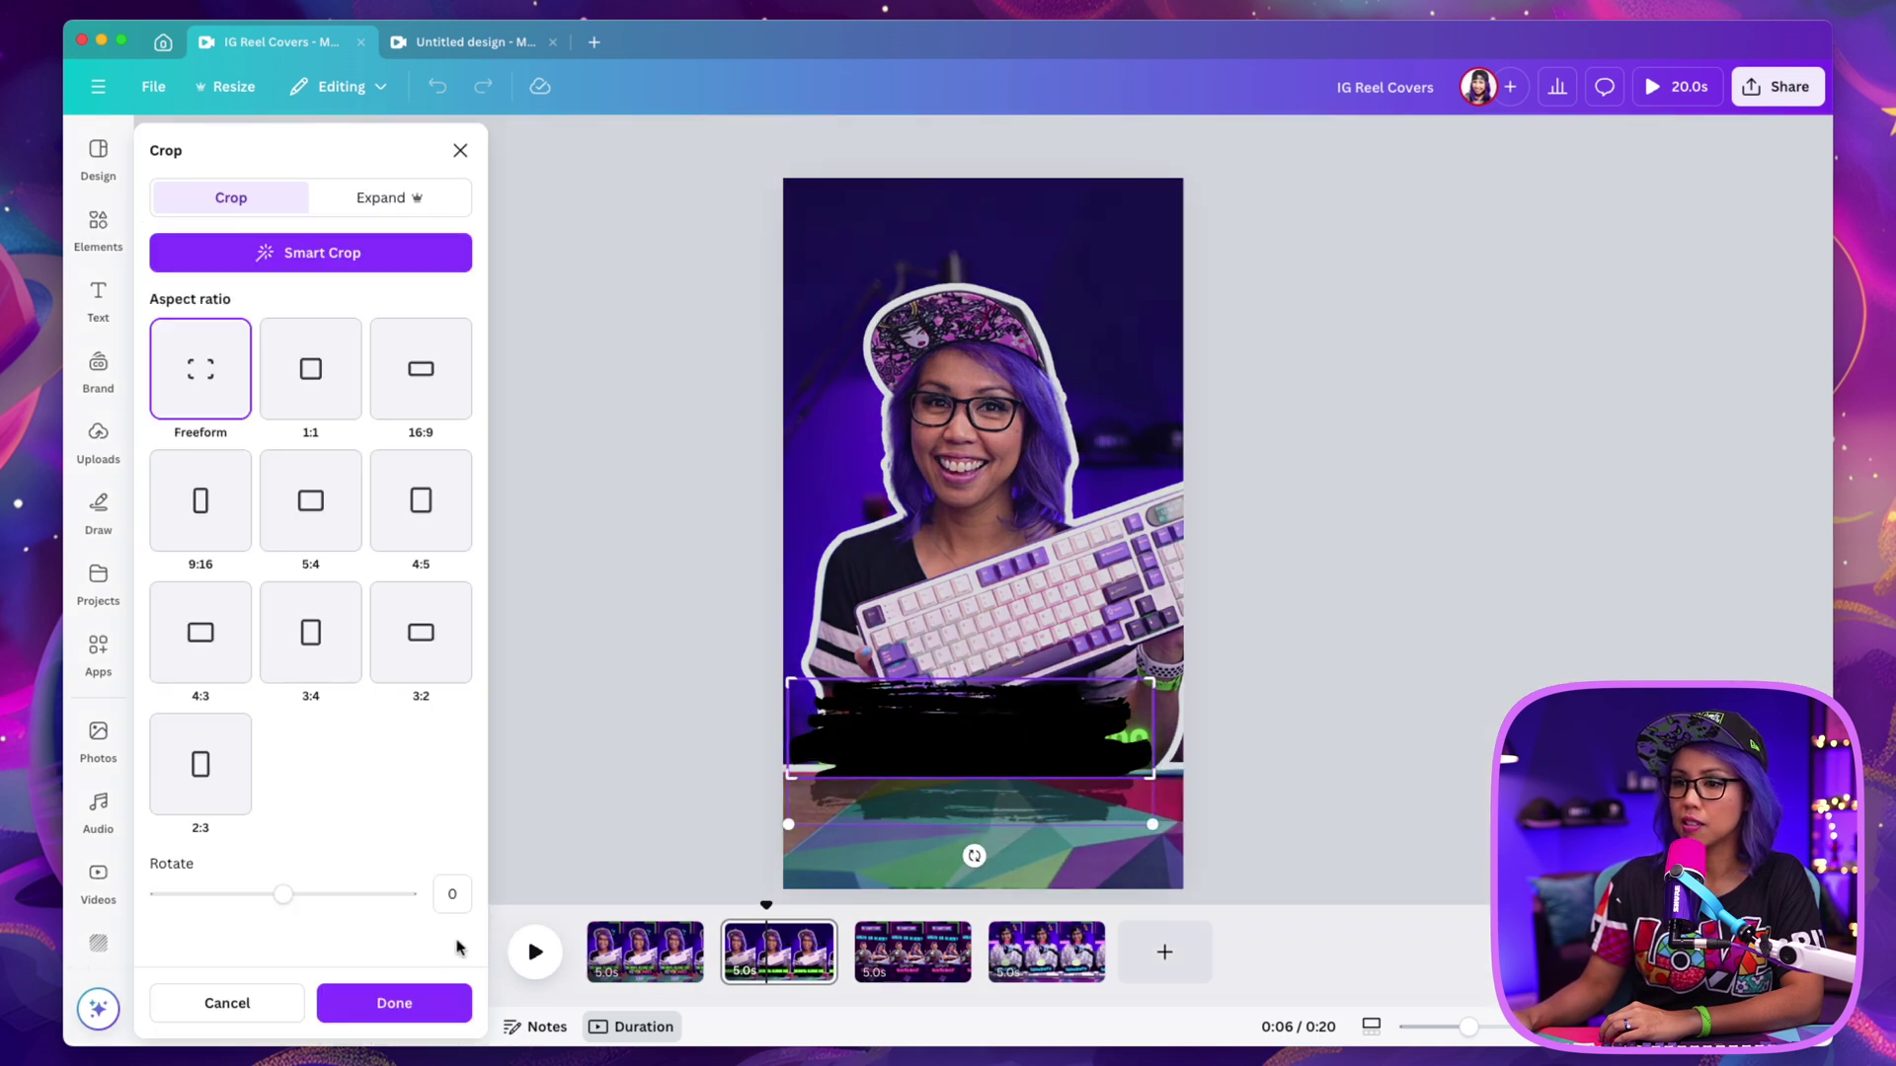
left_click(394, 1004)
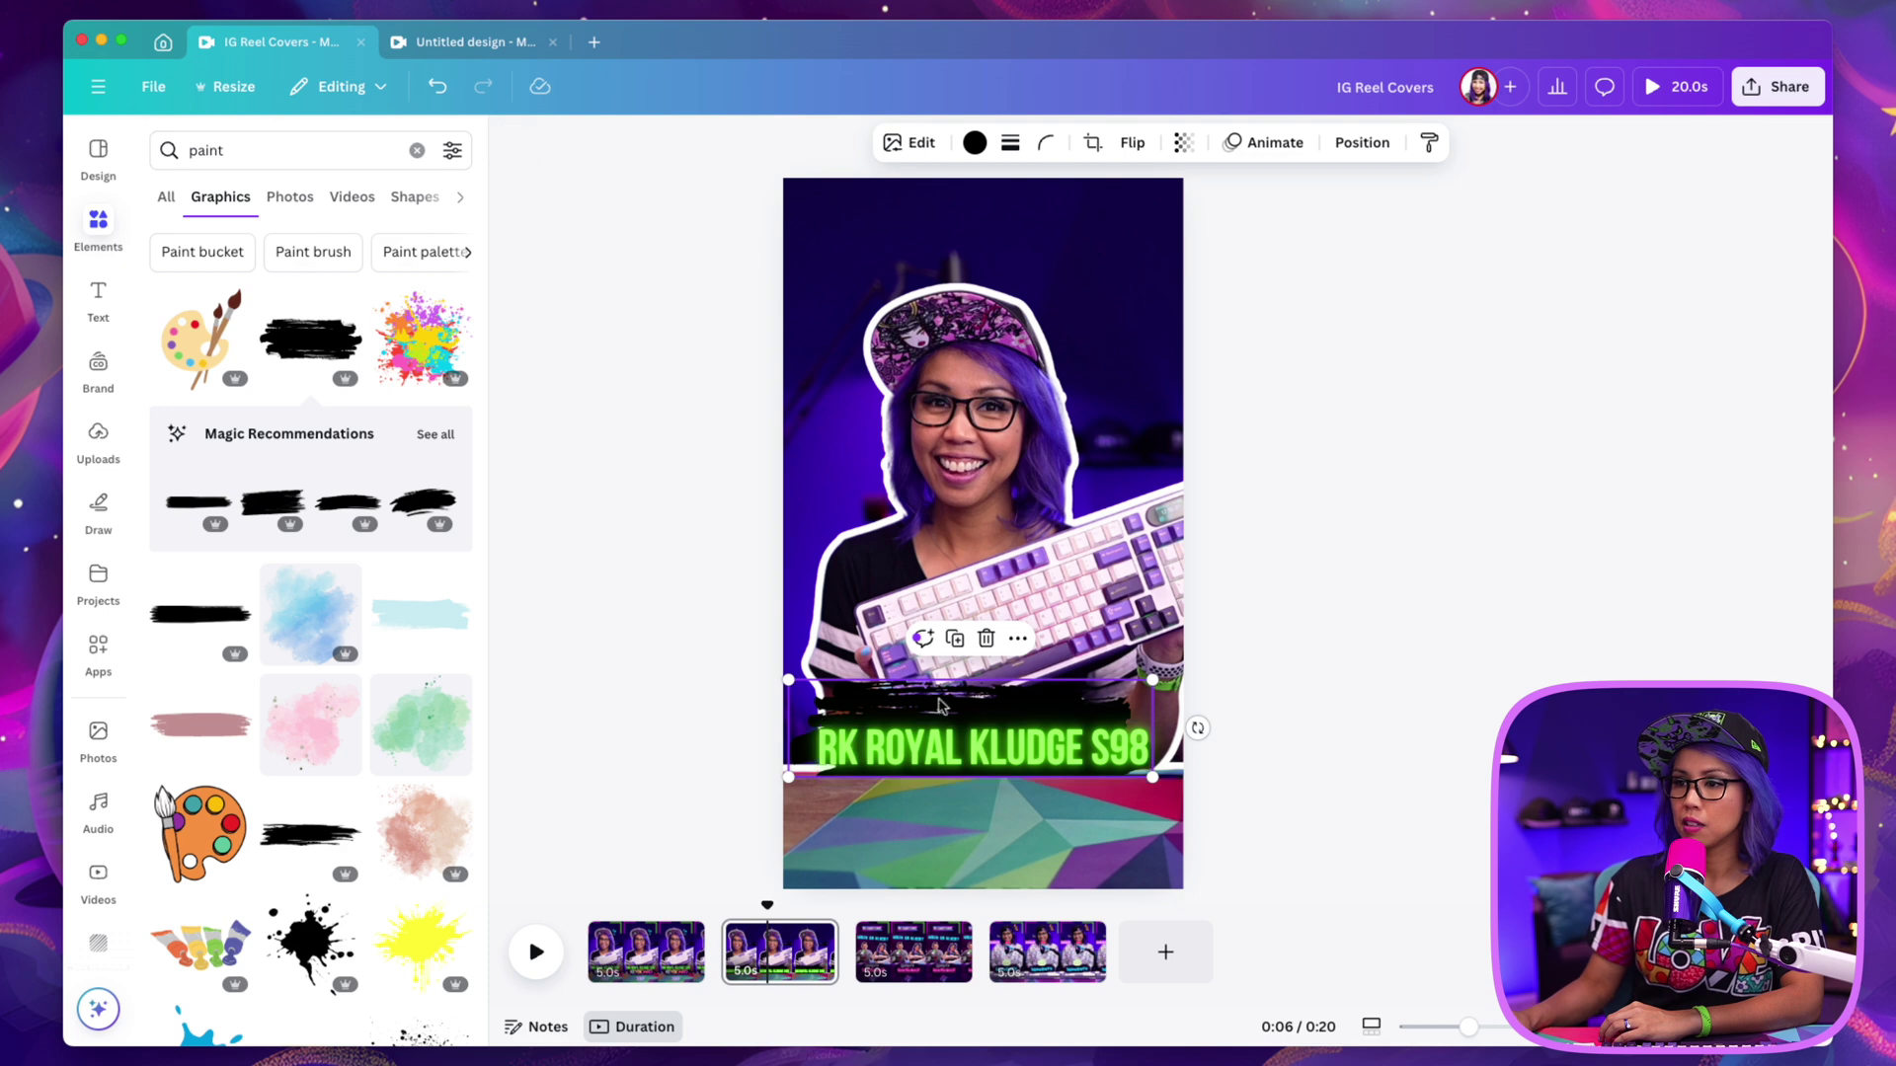
left_click_drag(938, 699, 941, 722)
left_click(1050, 794)
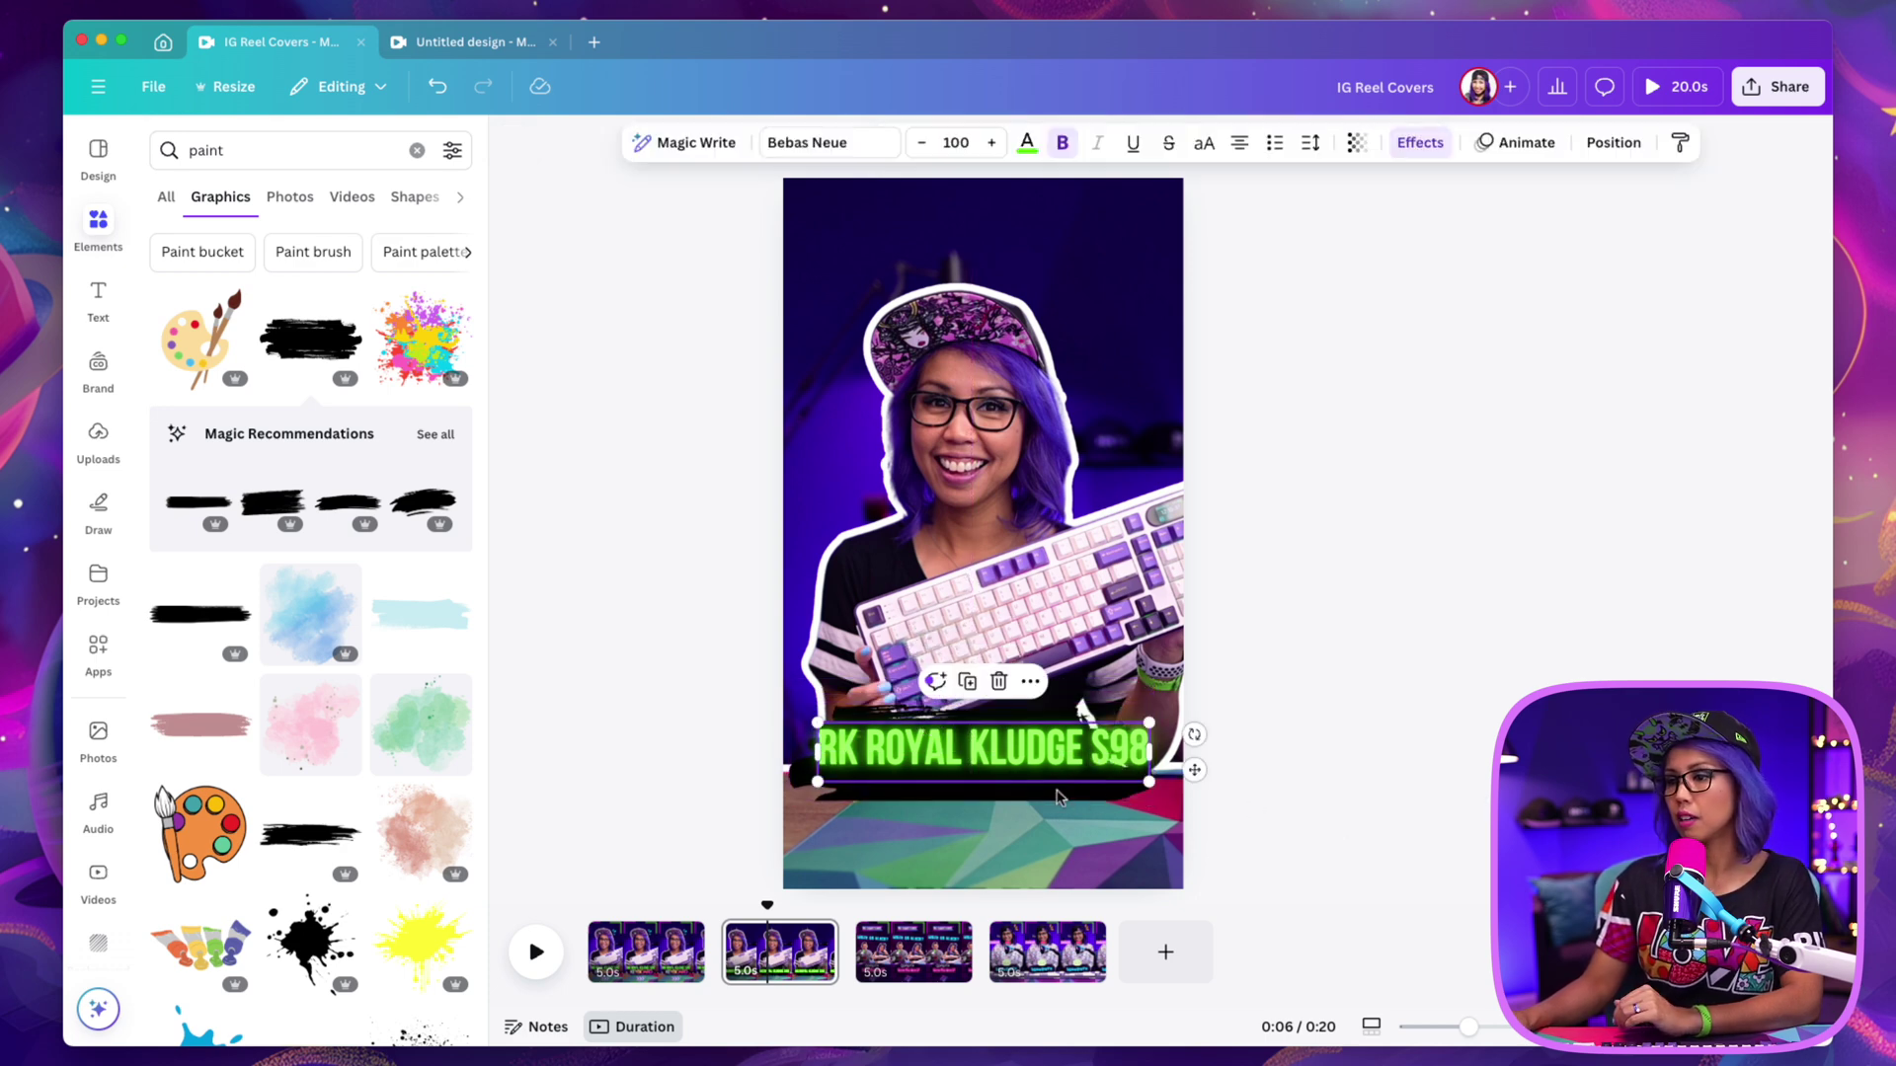
Recolor the brush stroke with the near-black purple from the Brand Kit colors
left_click(1050, 798)
left_click(978, 146)
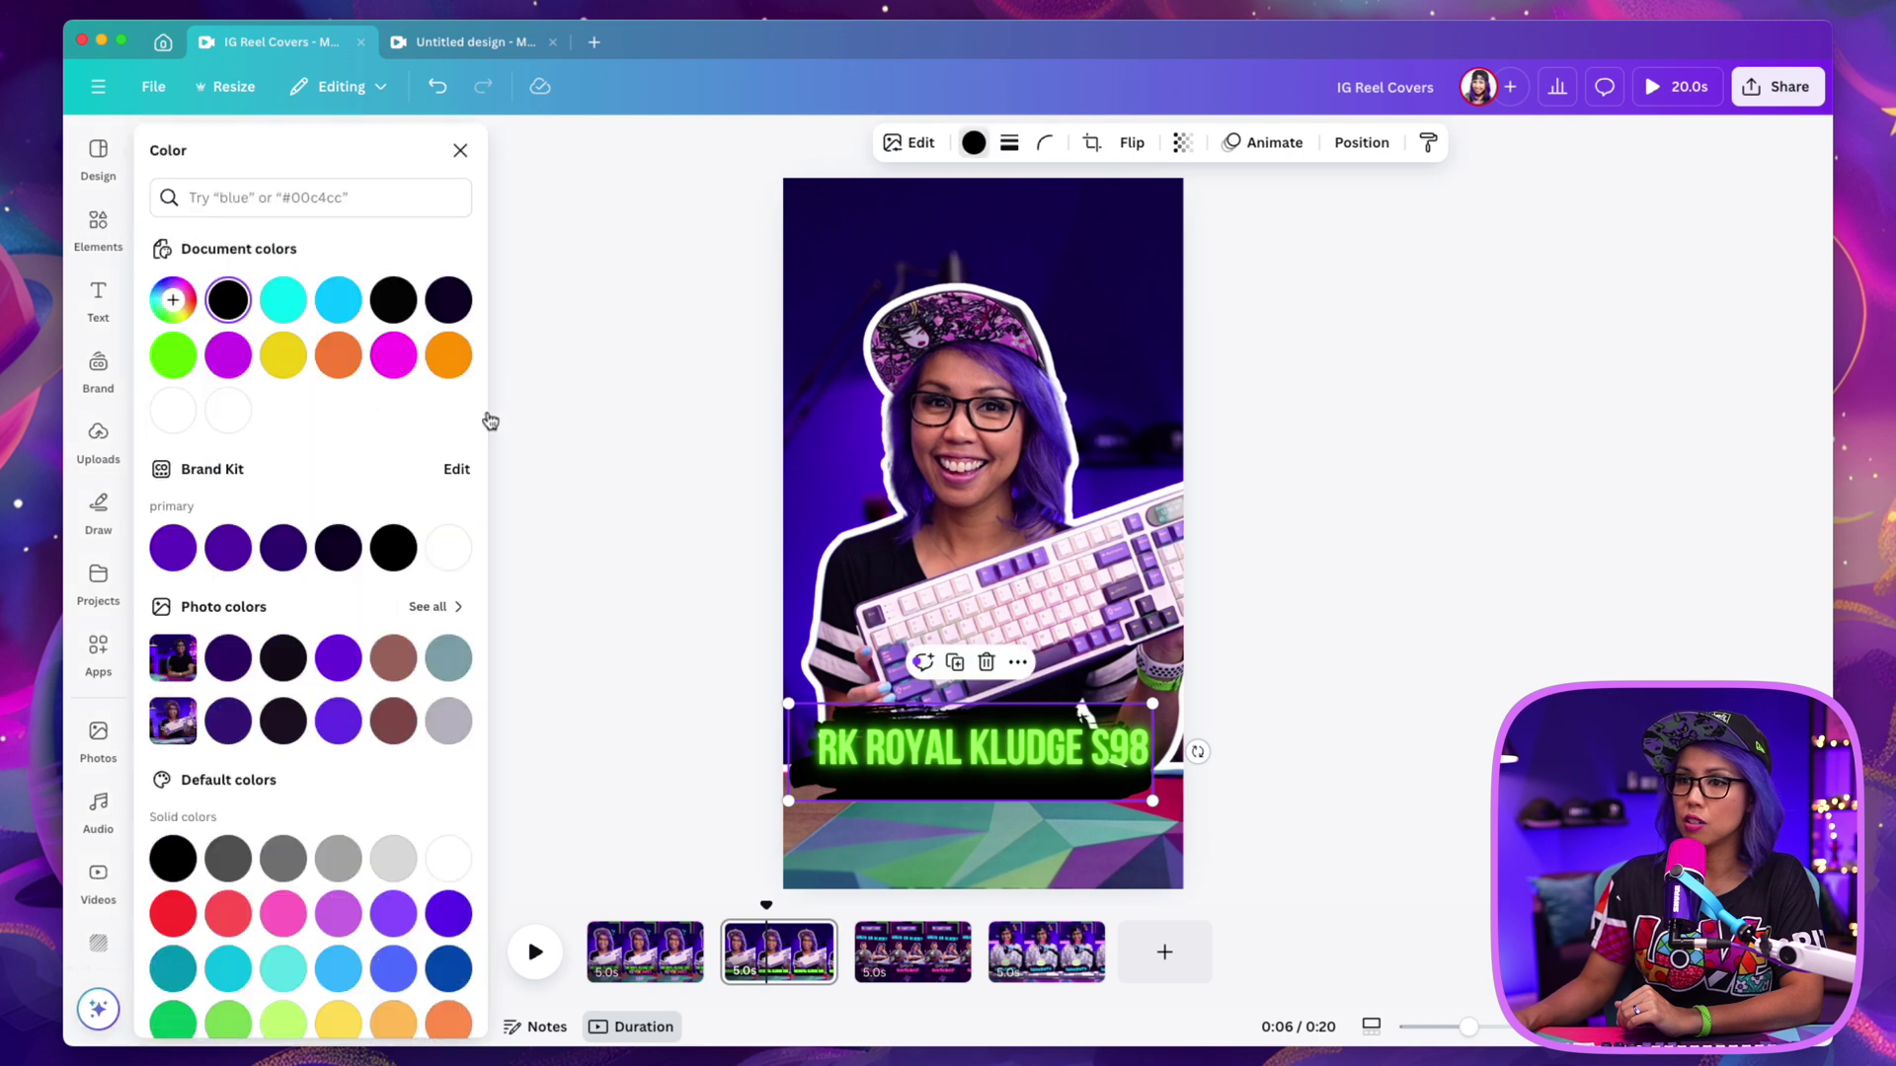
left_click(230, 548)
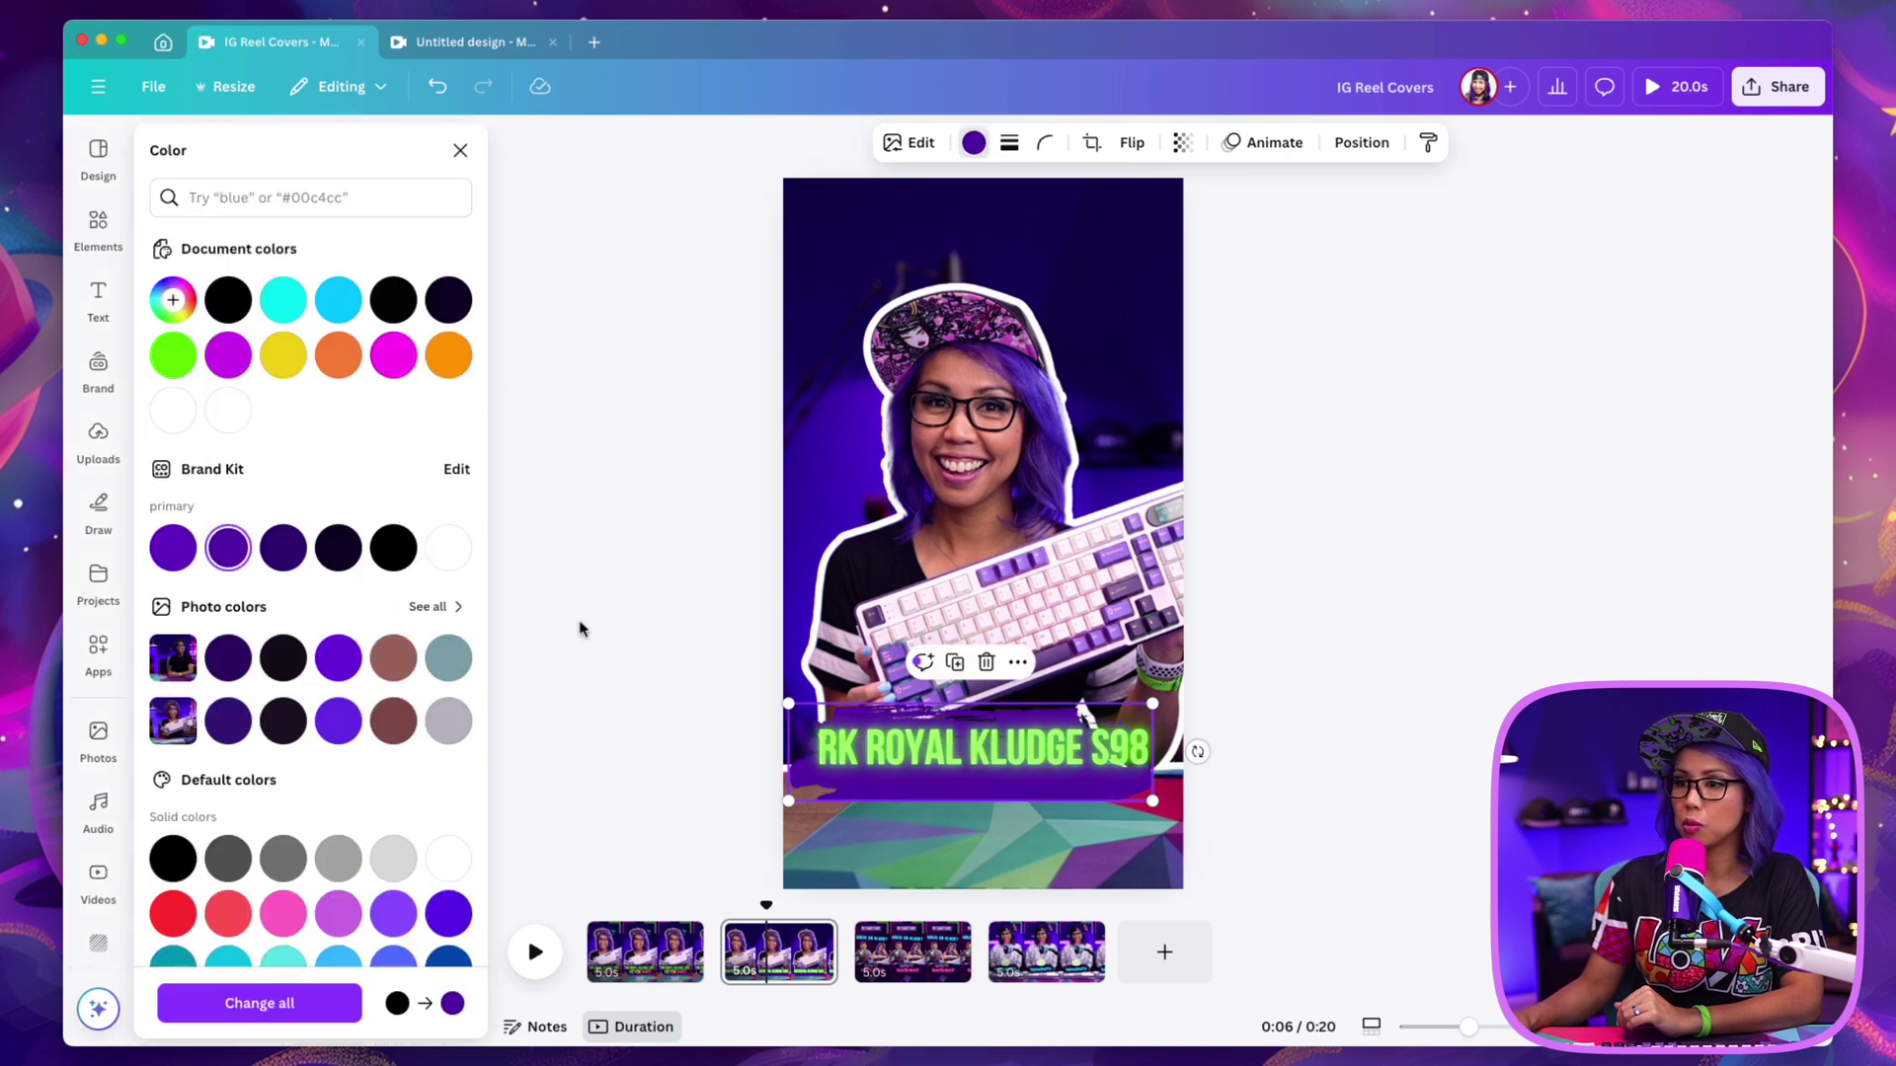
left_click(338, 550)
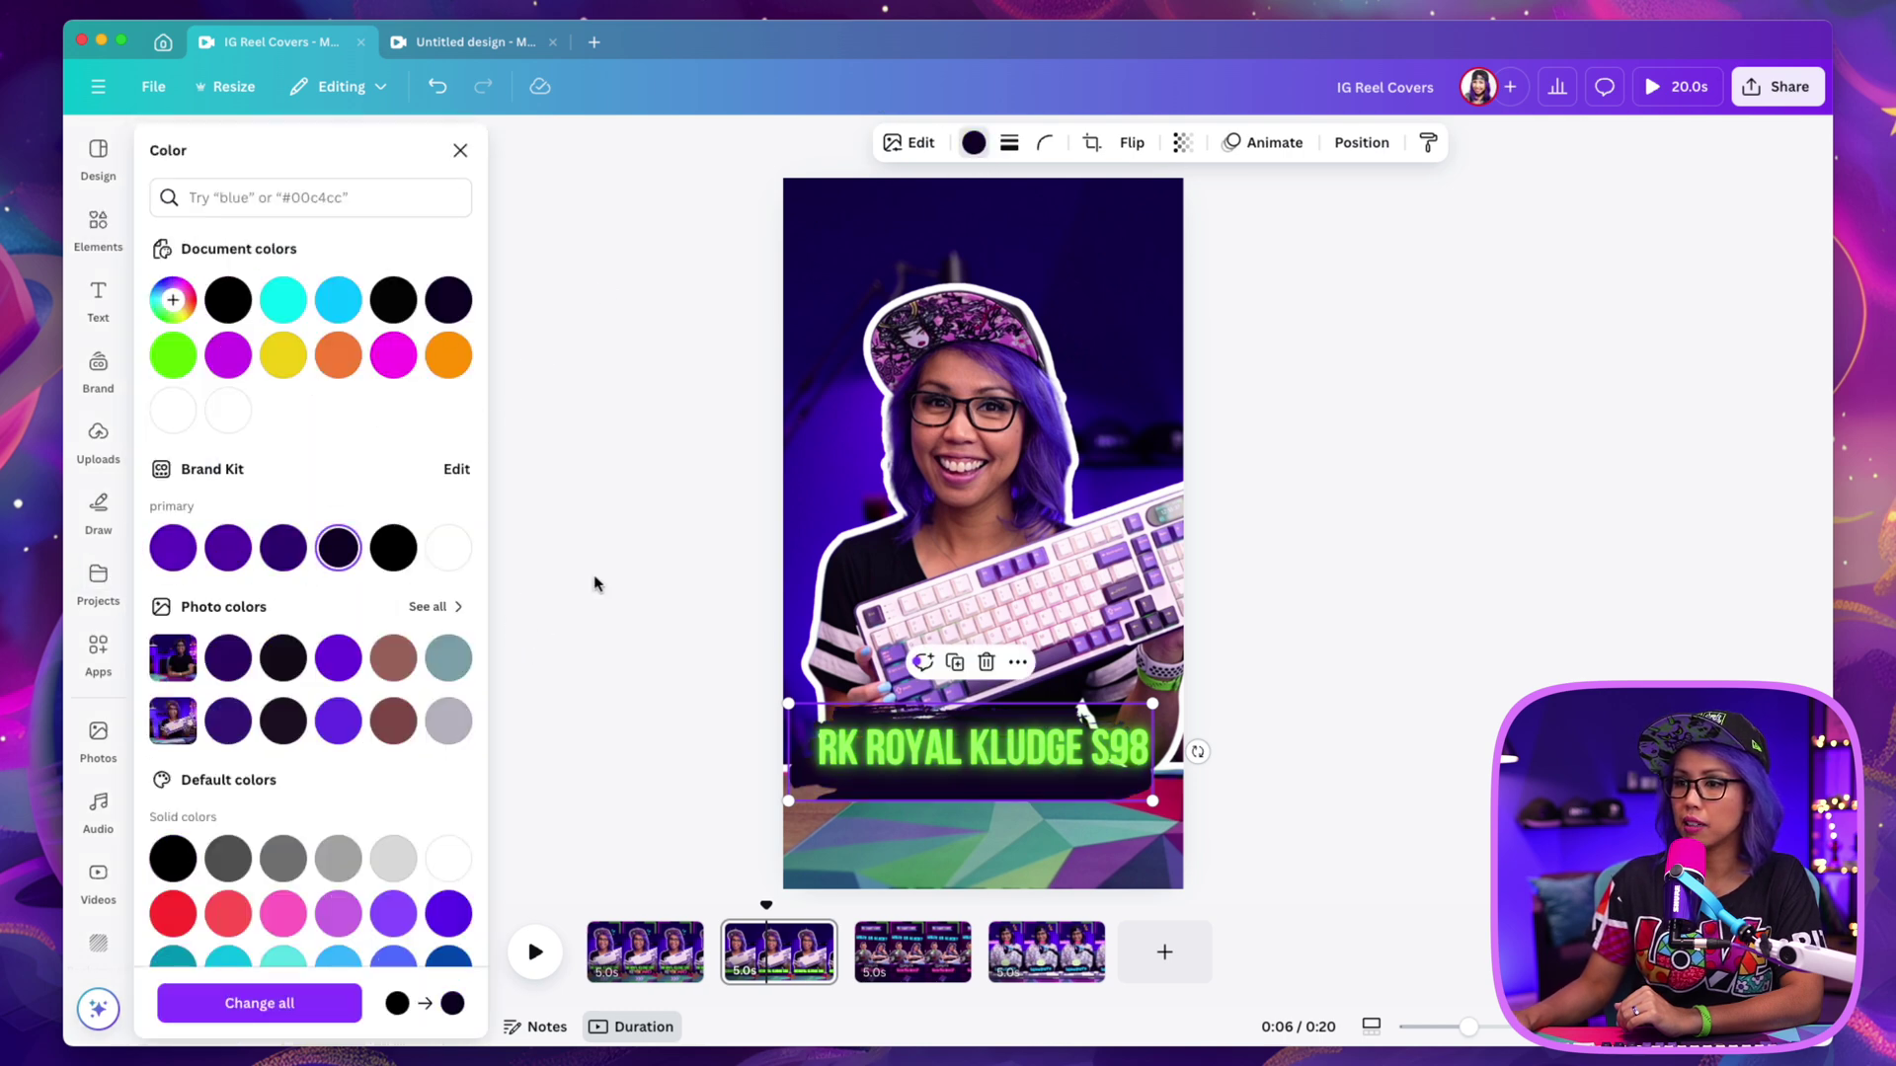
key("Escape")
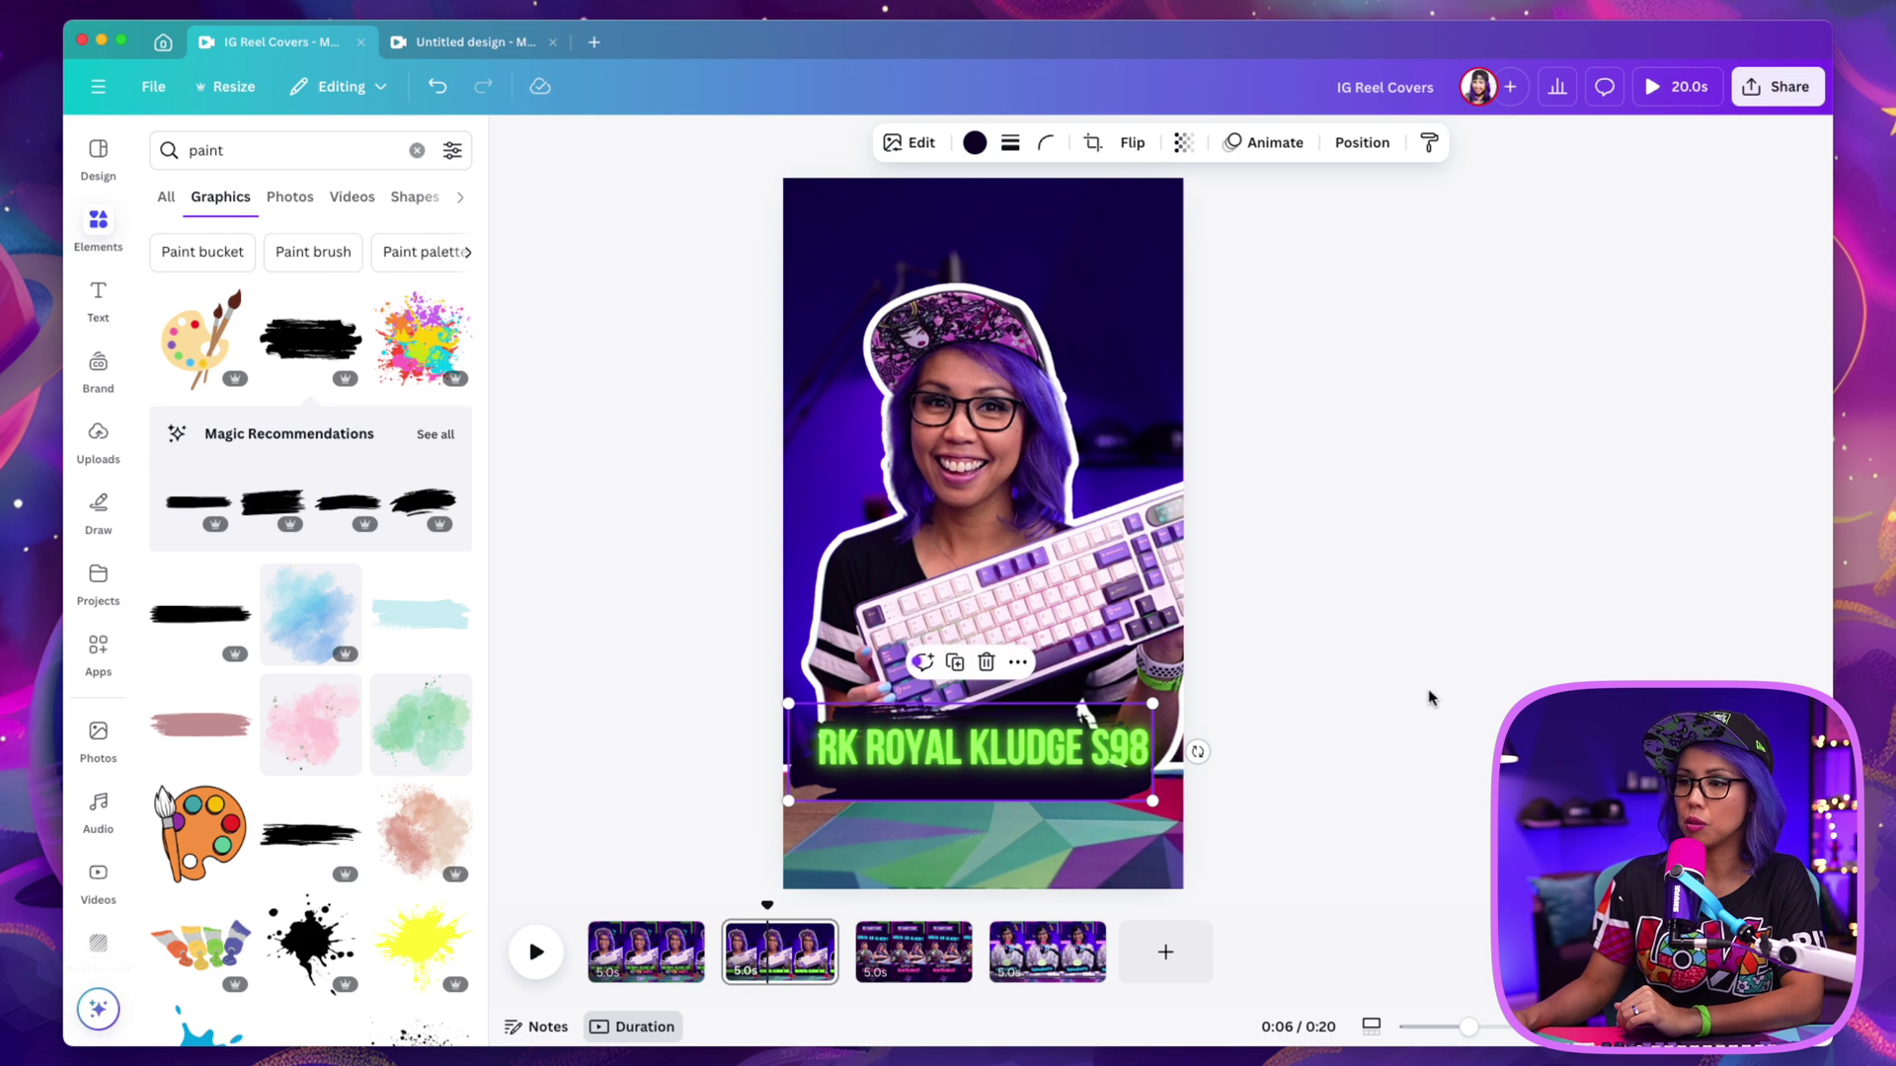
Open the Text Maker app and choose the blue "FUTURE" preset from its text styles
left_click(92, 318)
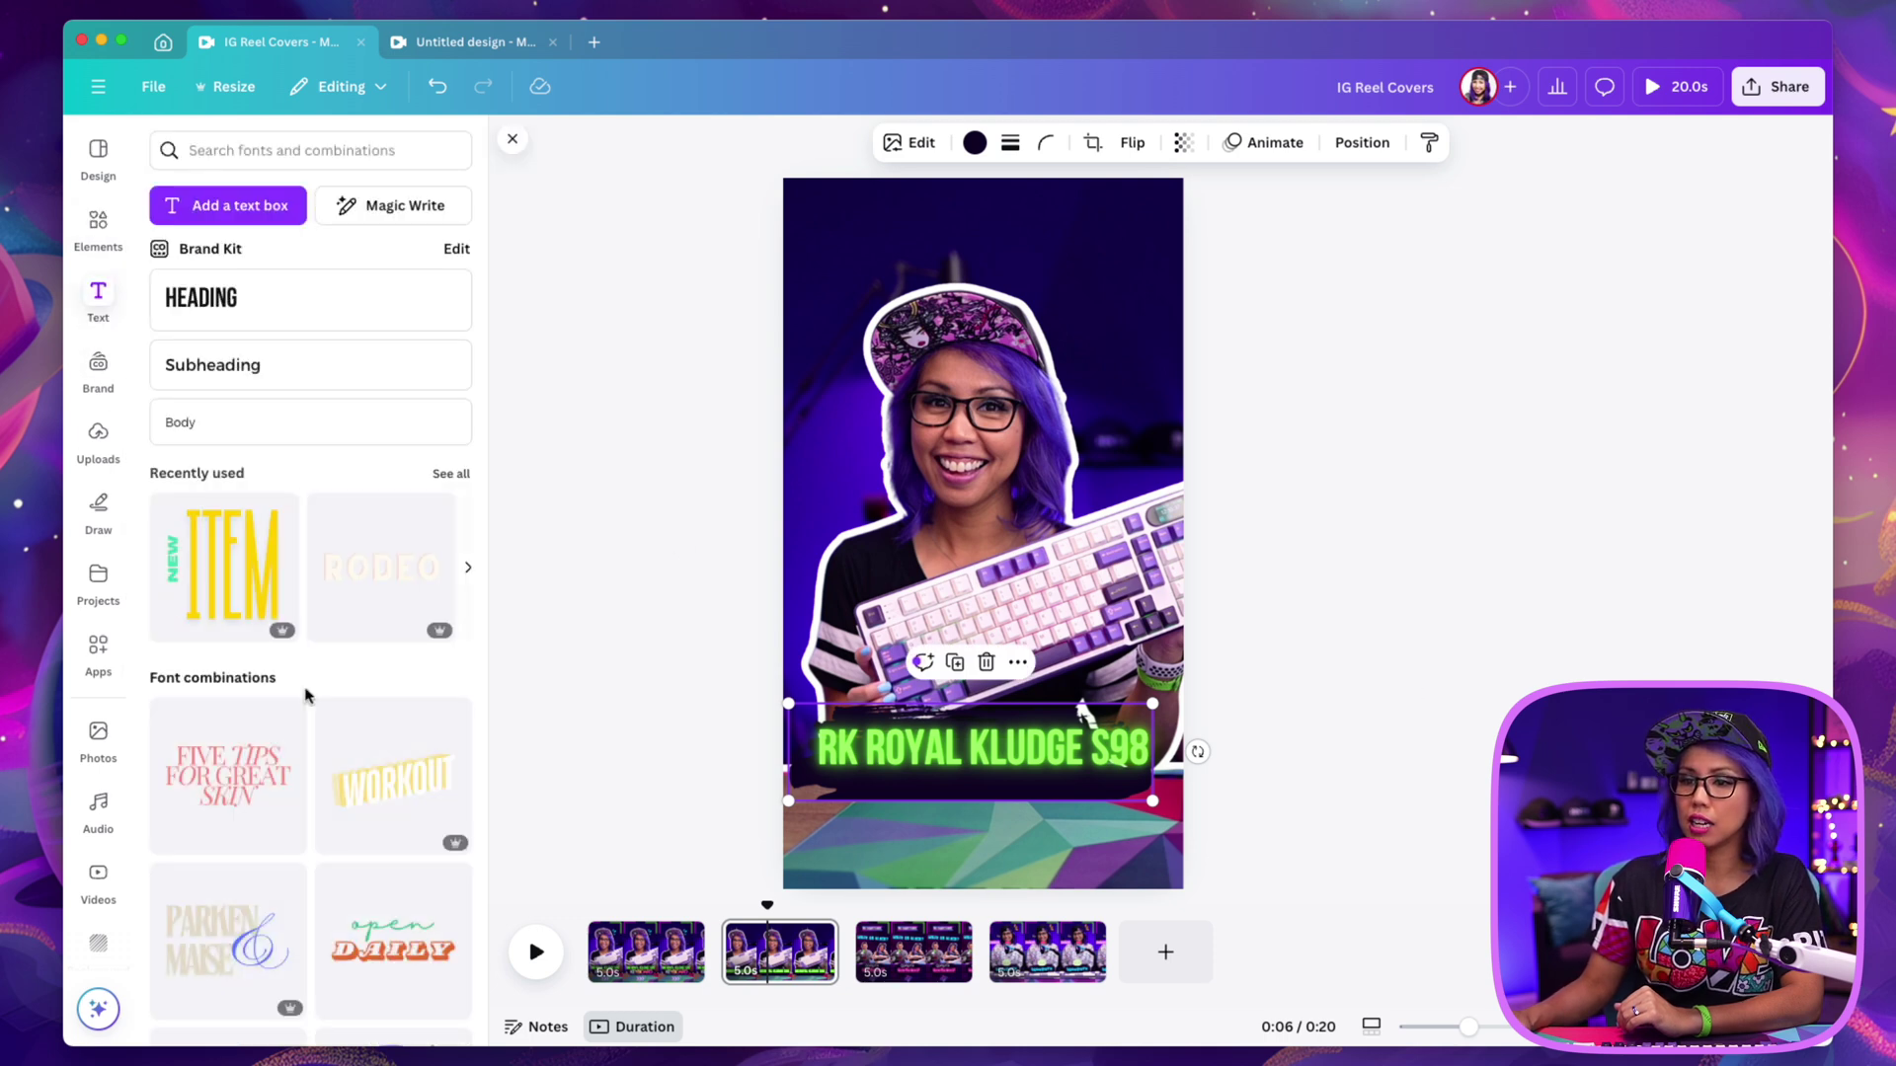
scroll(305, 691, "down", 10)
scroll(112, 810, "down", 5)
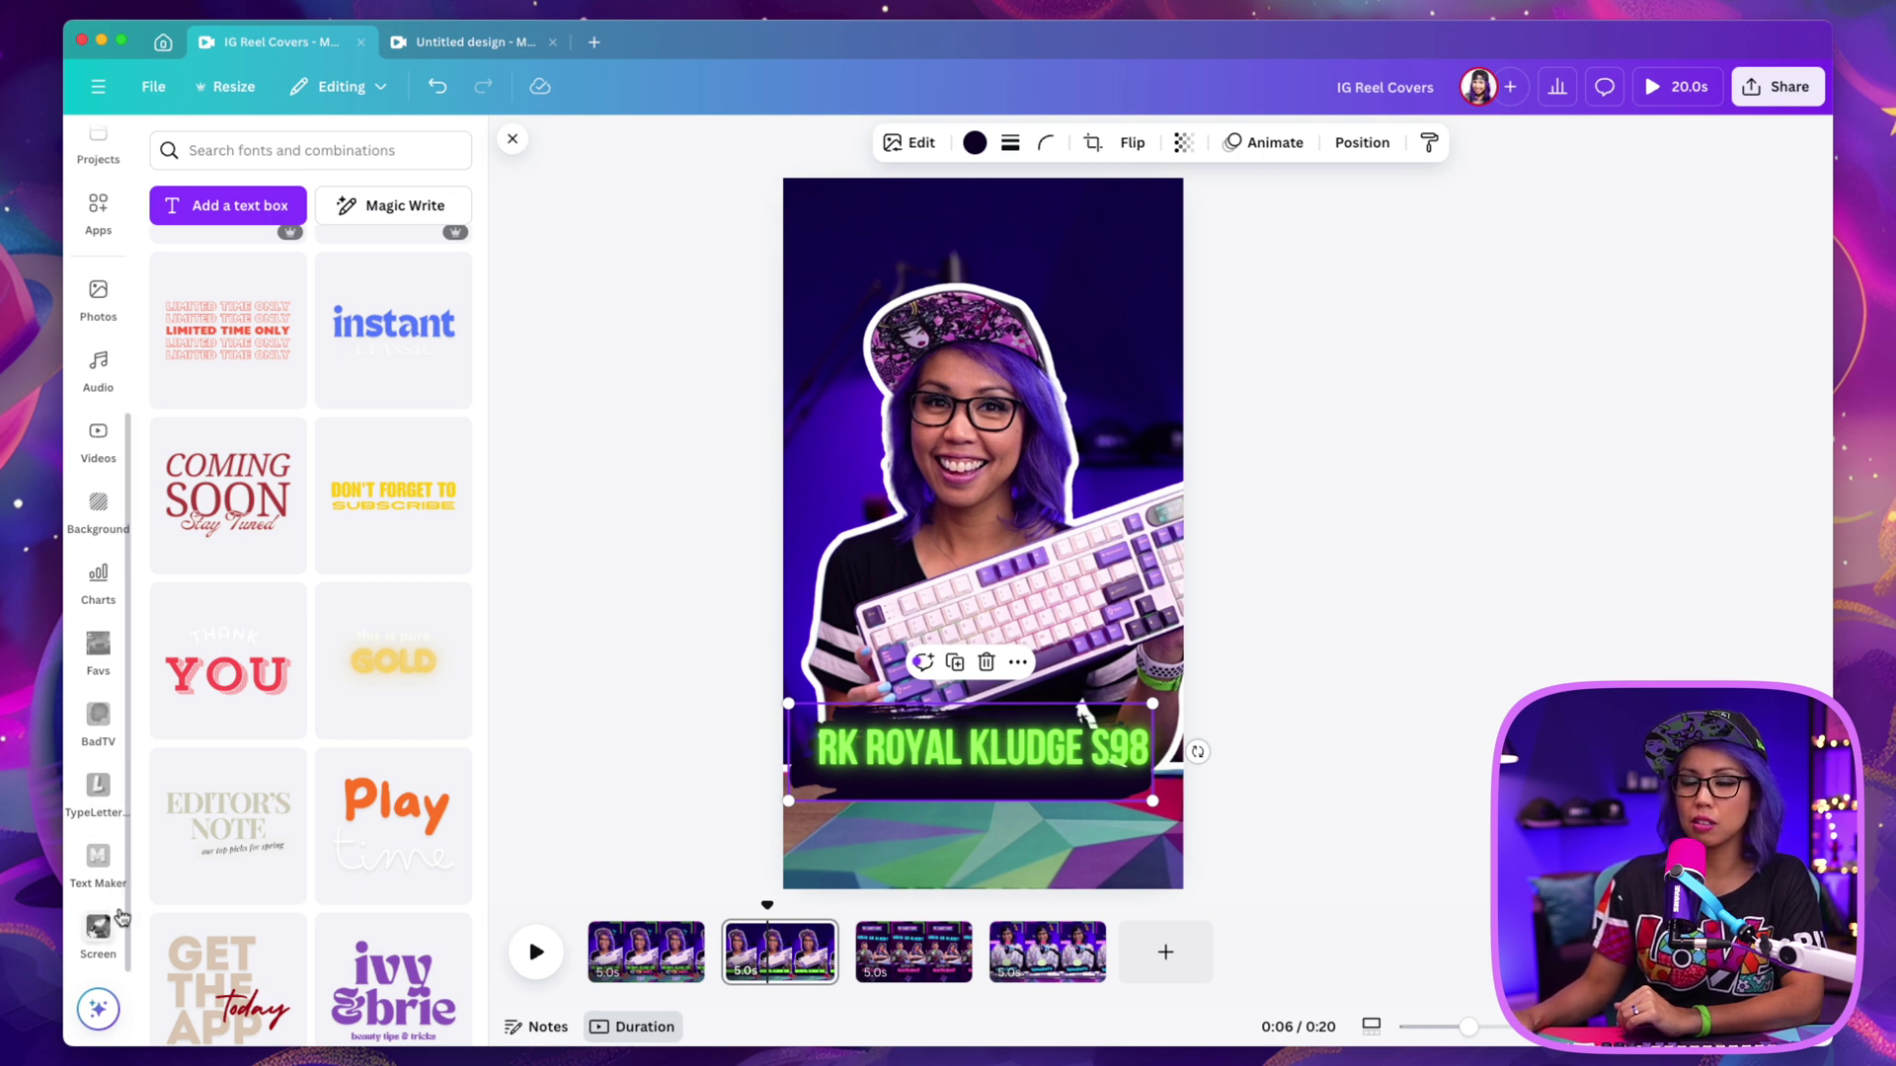
left_click(98, 867)
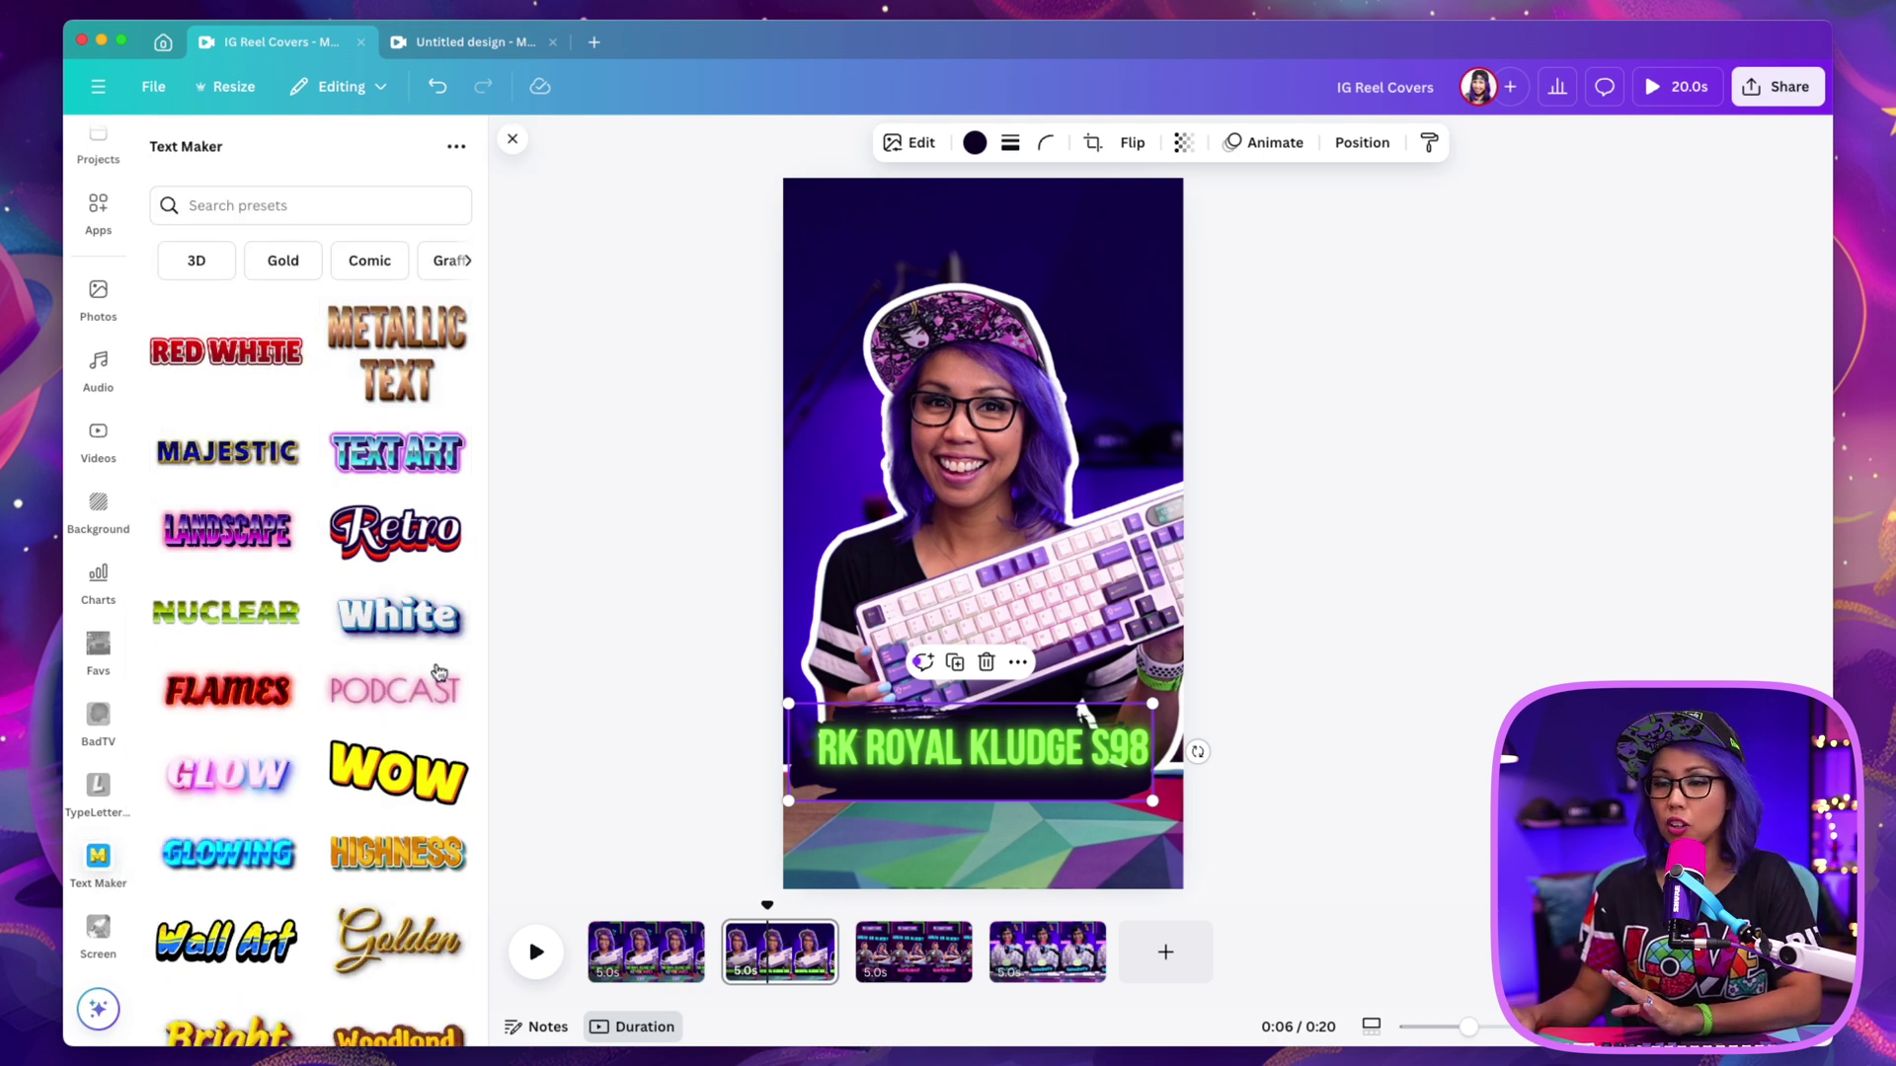
left_click(303, 209)
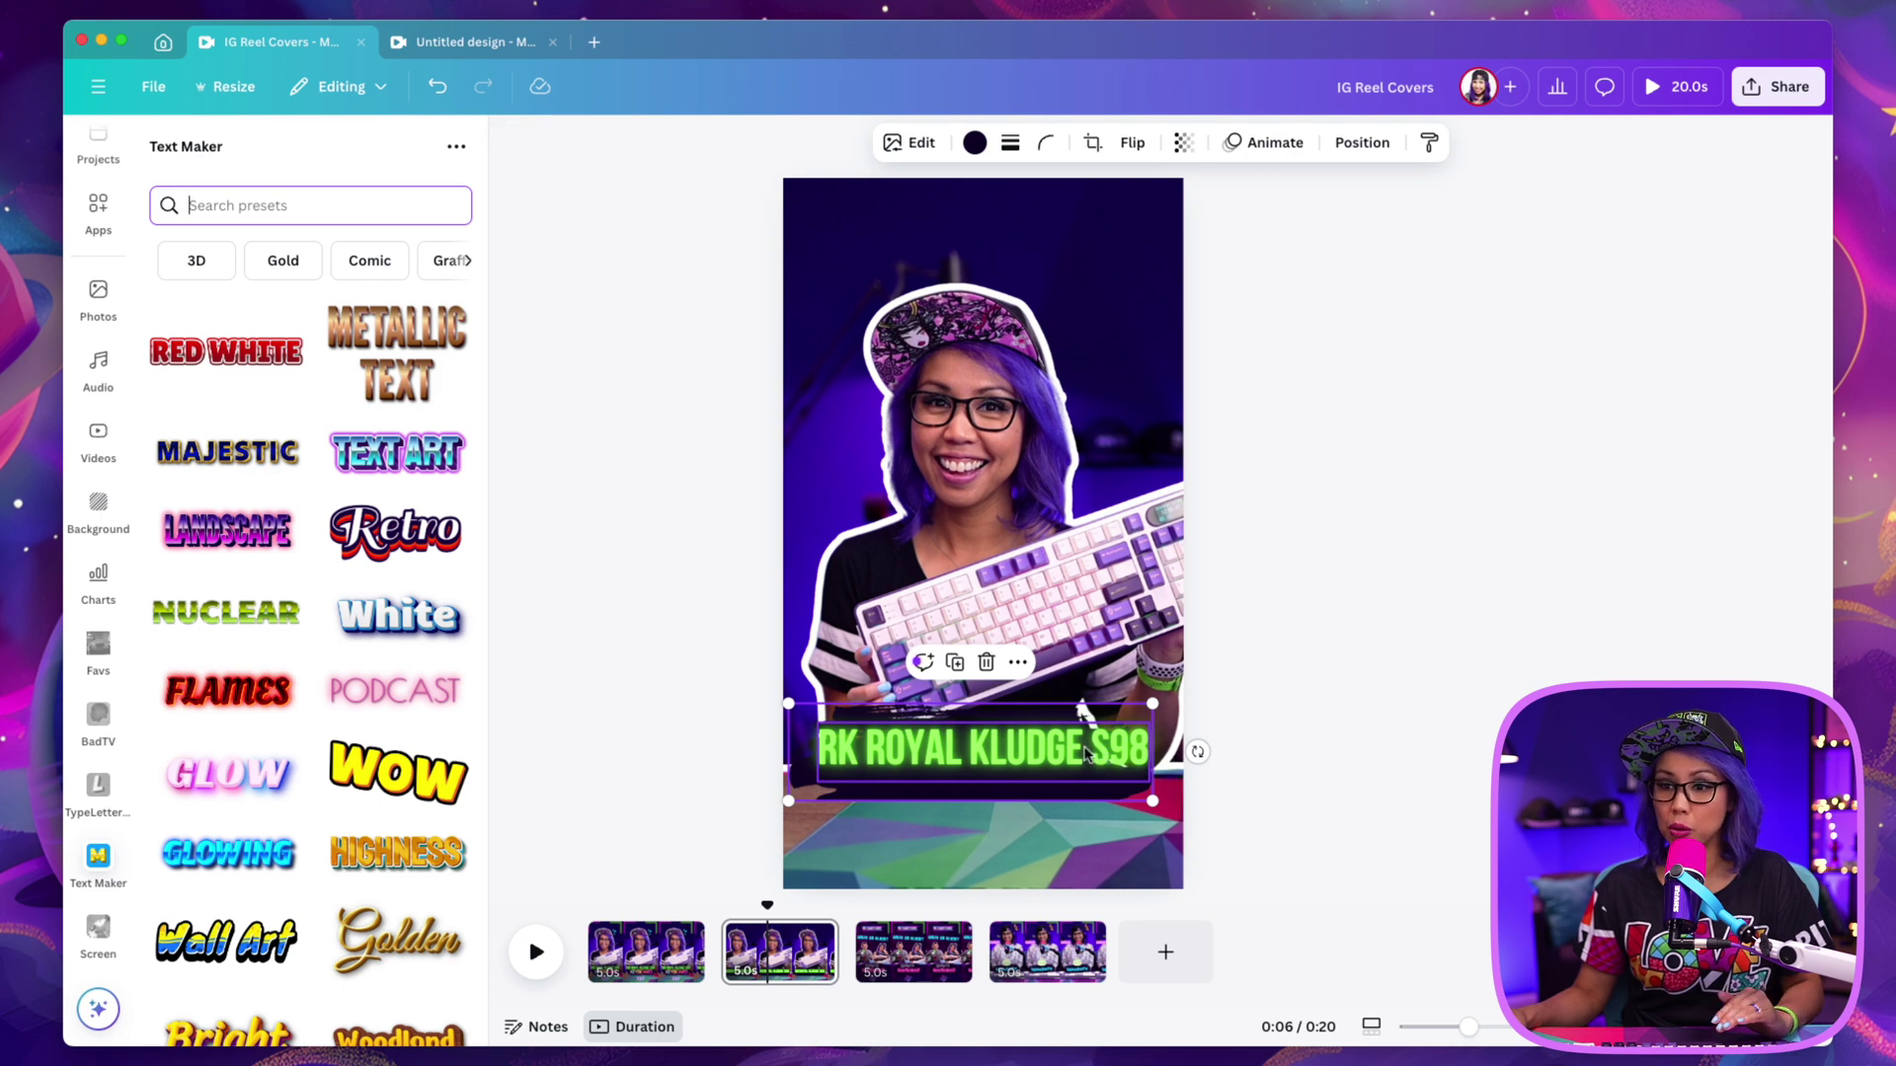
scroll(343, 573, "down", 7)
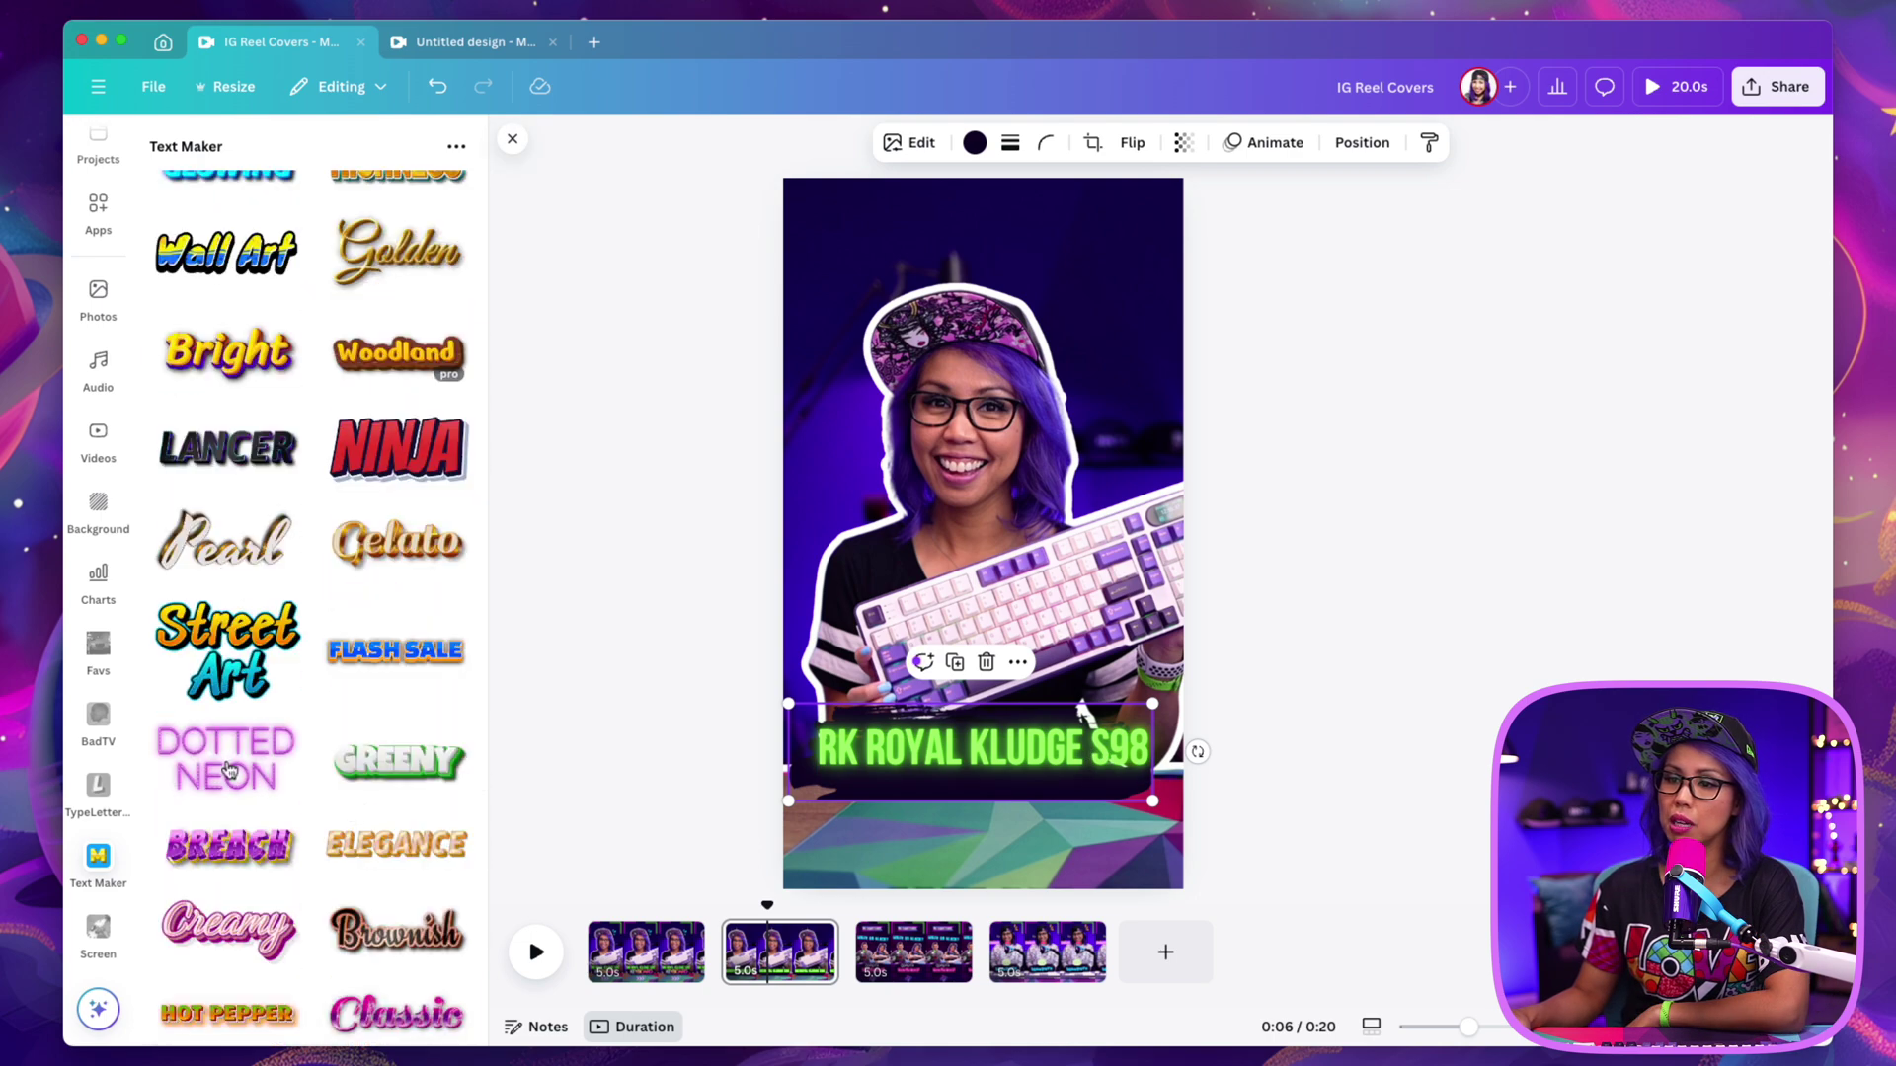
scroll(253, 829, "down", 2)
scroll(393, 917, "down", 3)
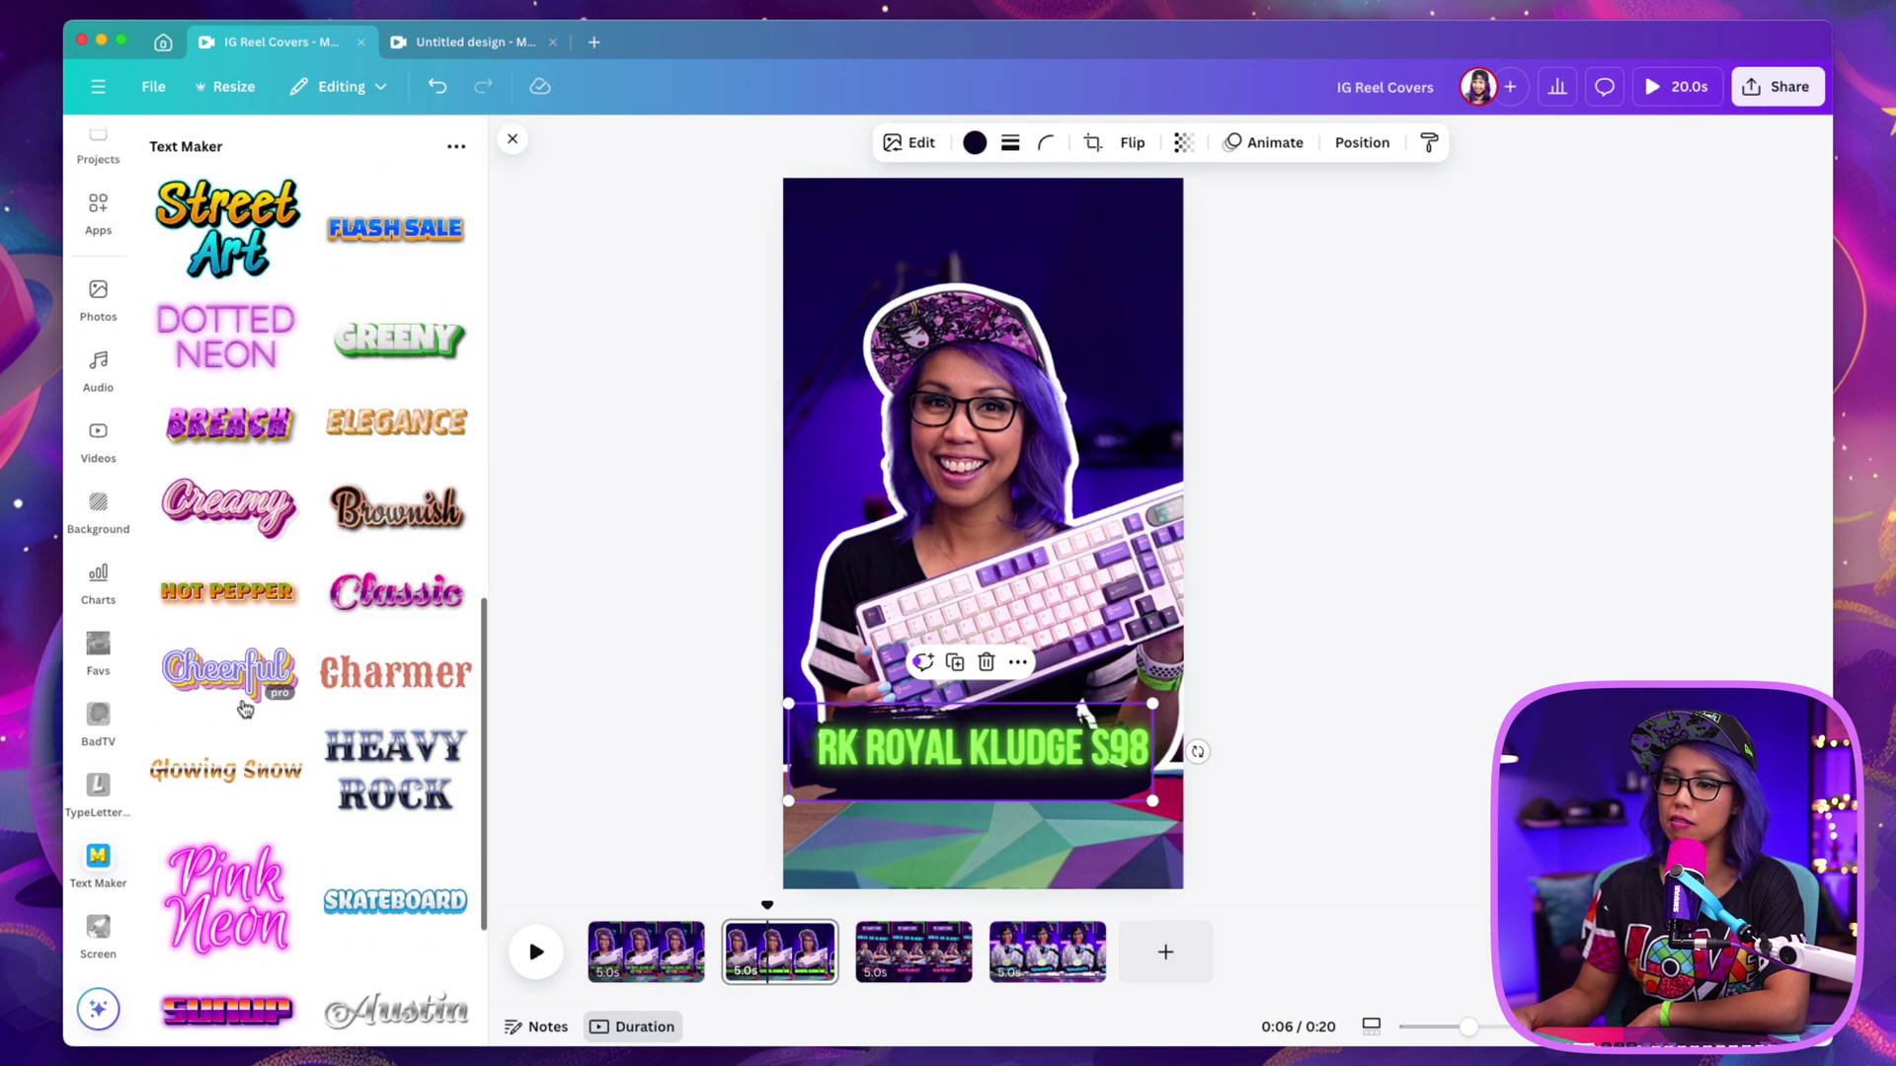
scroll(352, 887, "down", 2)
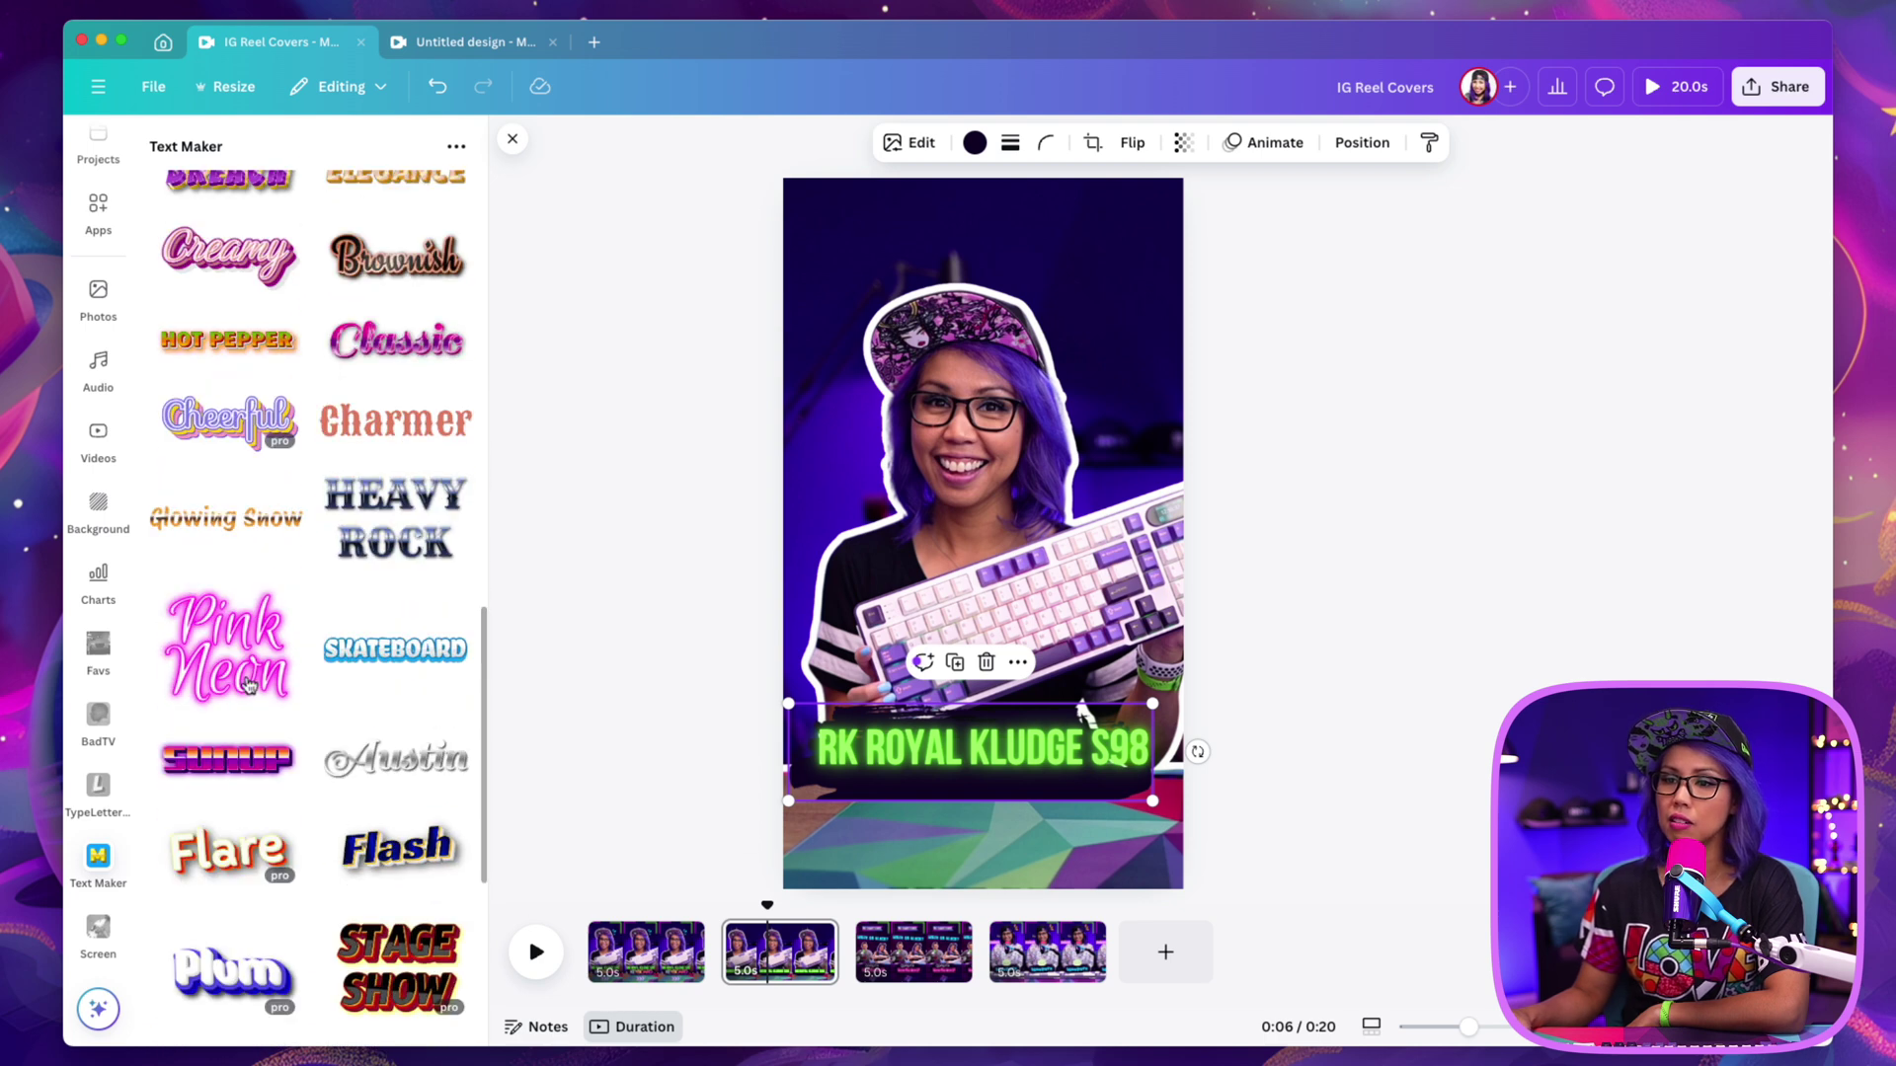
scroll(376, 840, "down", 5)
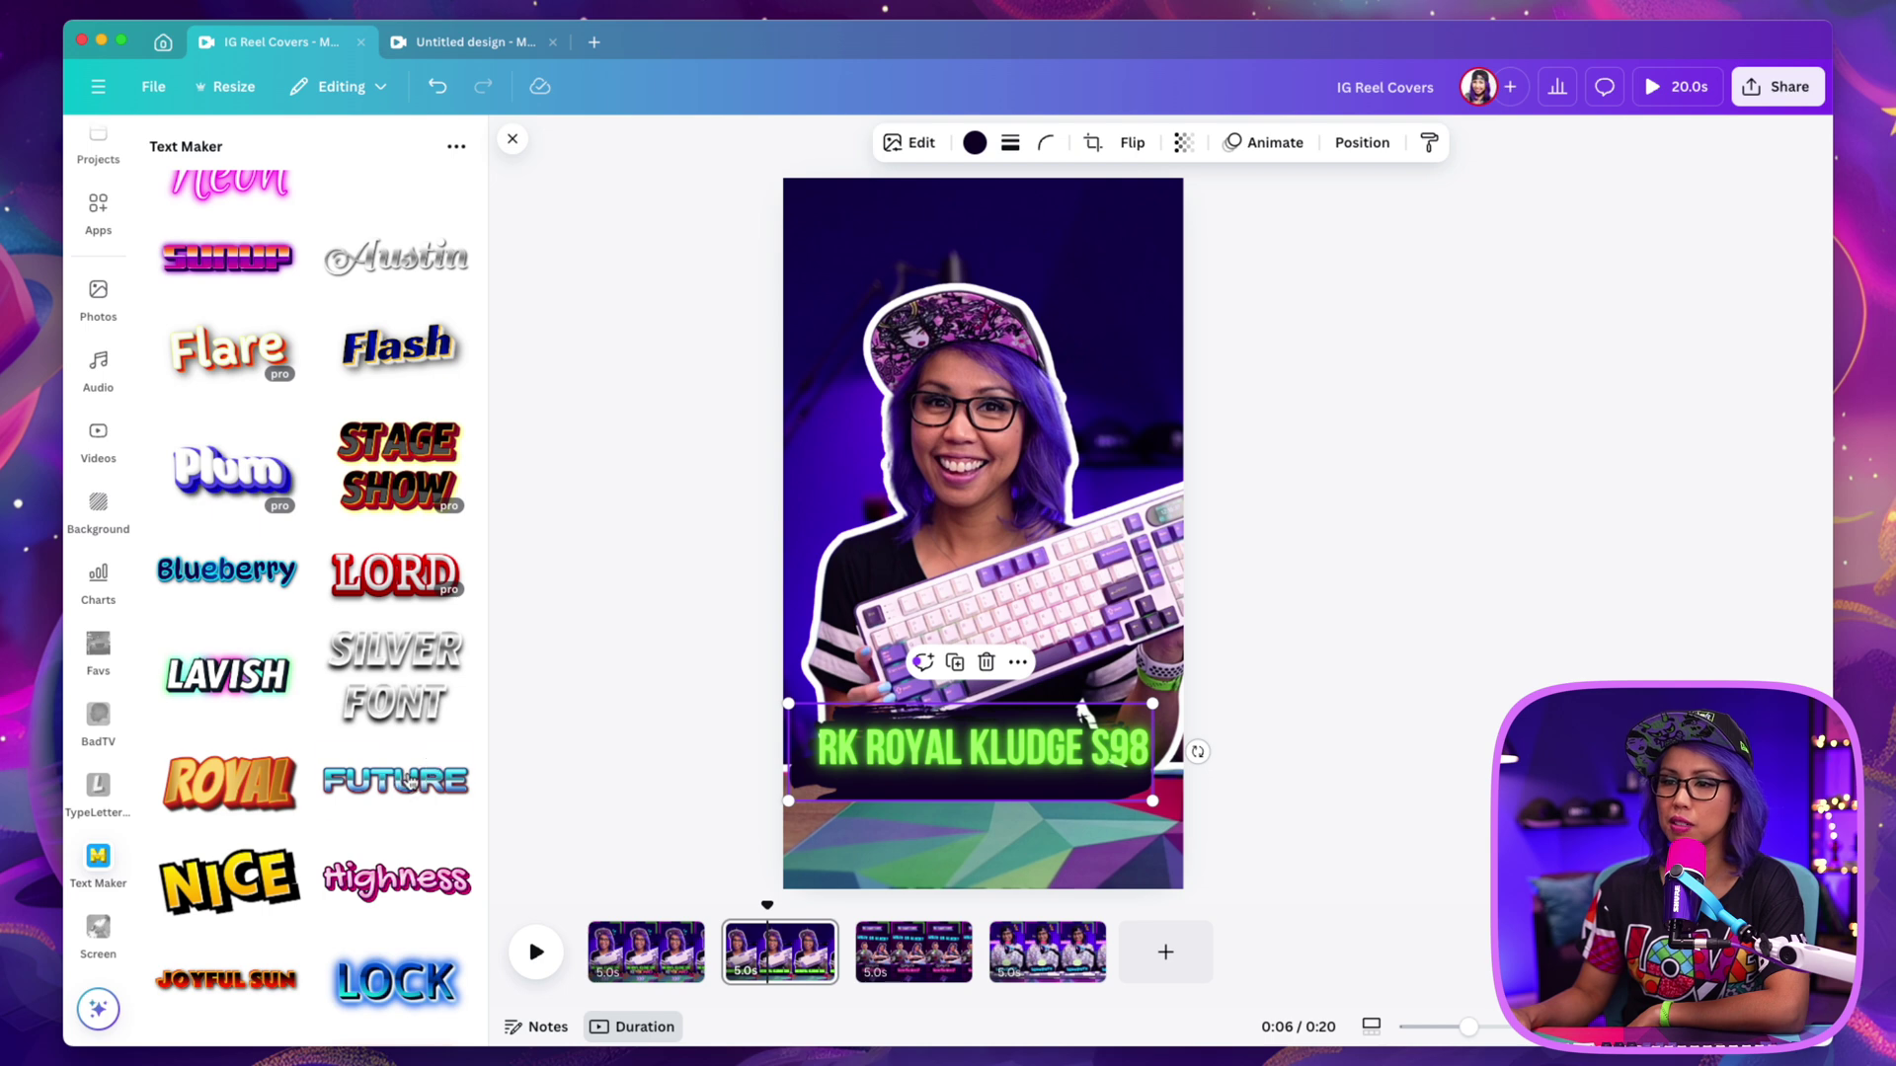
left_click(410, 782)
Set the preset's text to "KEYBOARD" in capitals and add it to the design
left_click(361, 472)
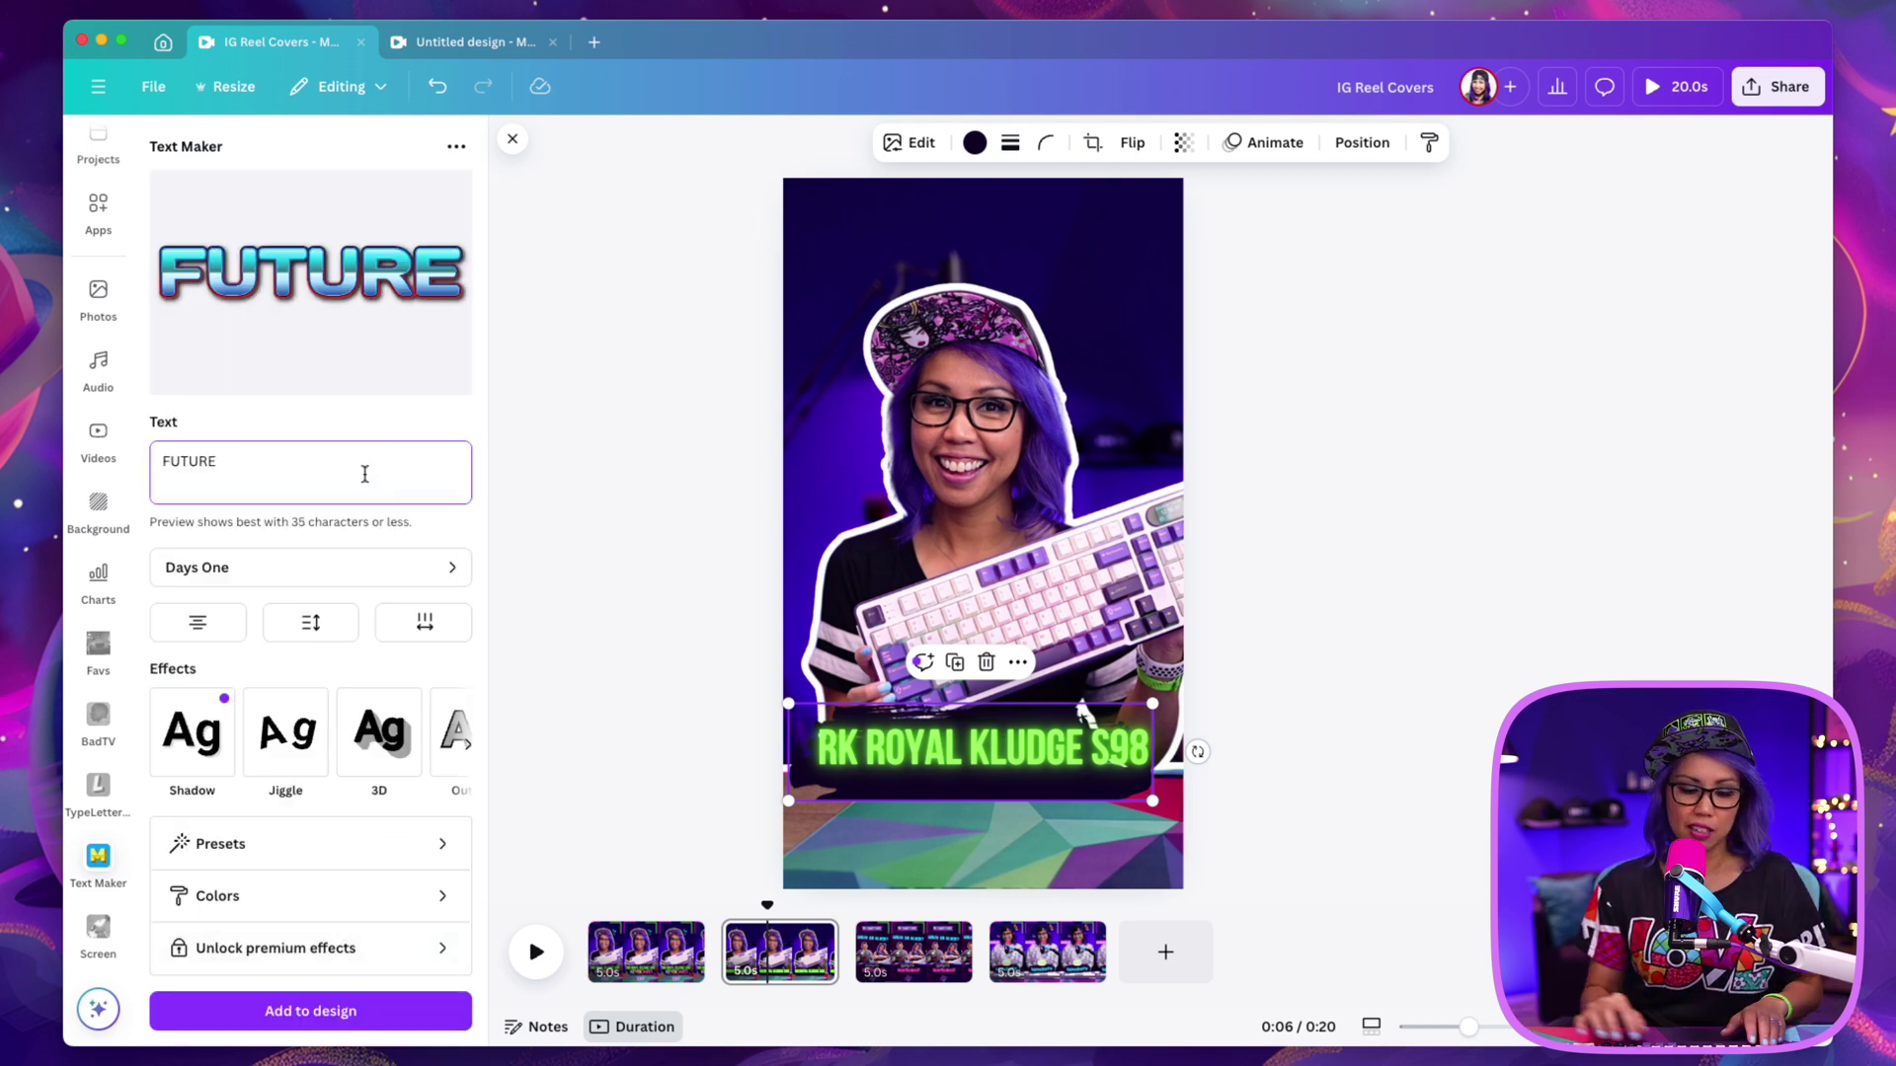
key("ctrl+a")
type("keyboard")
key("ctrl+a")
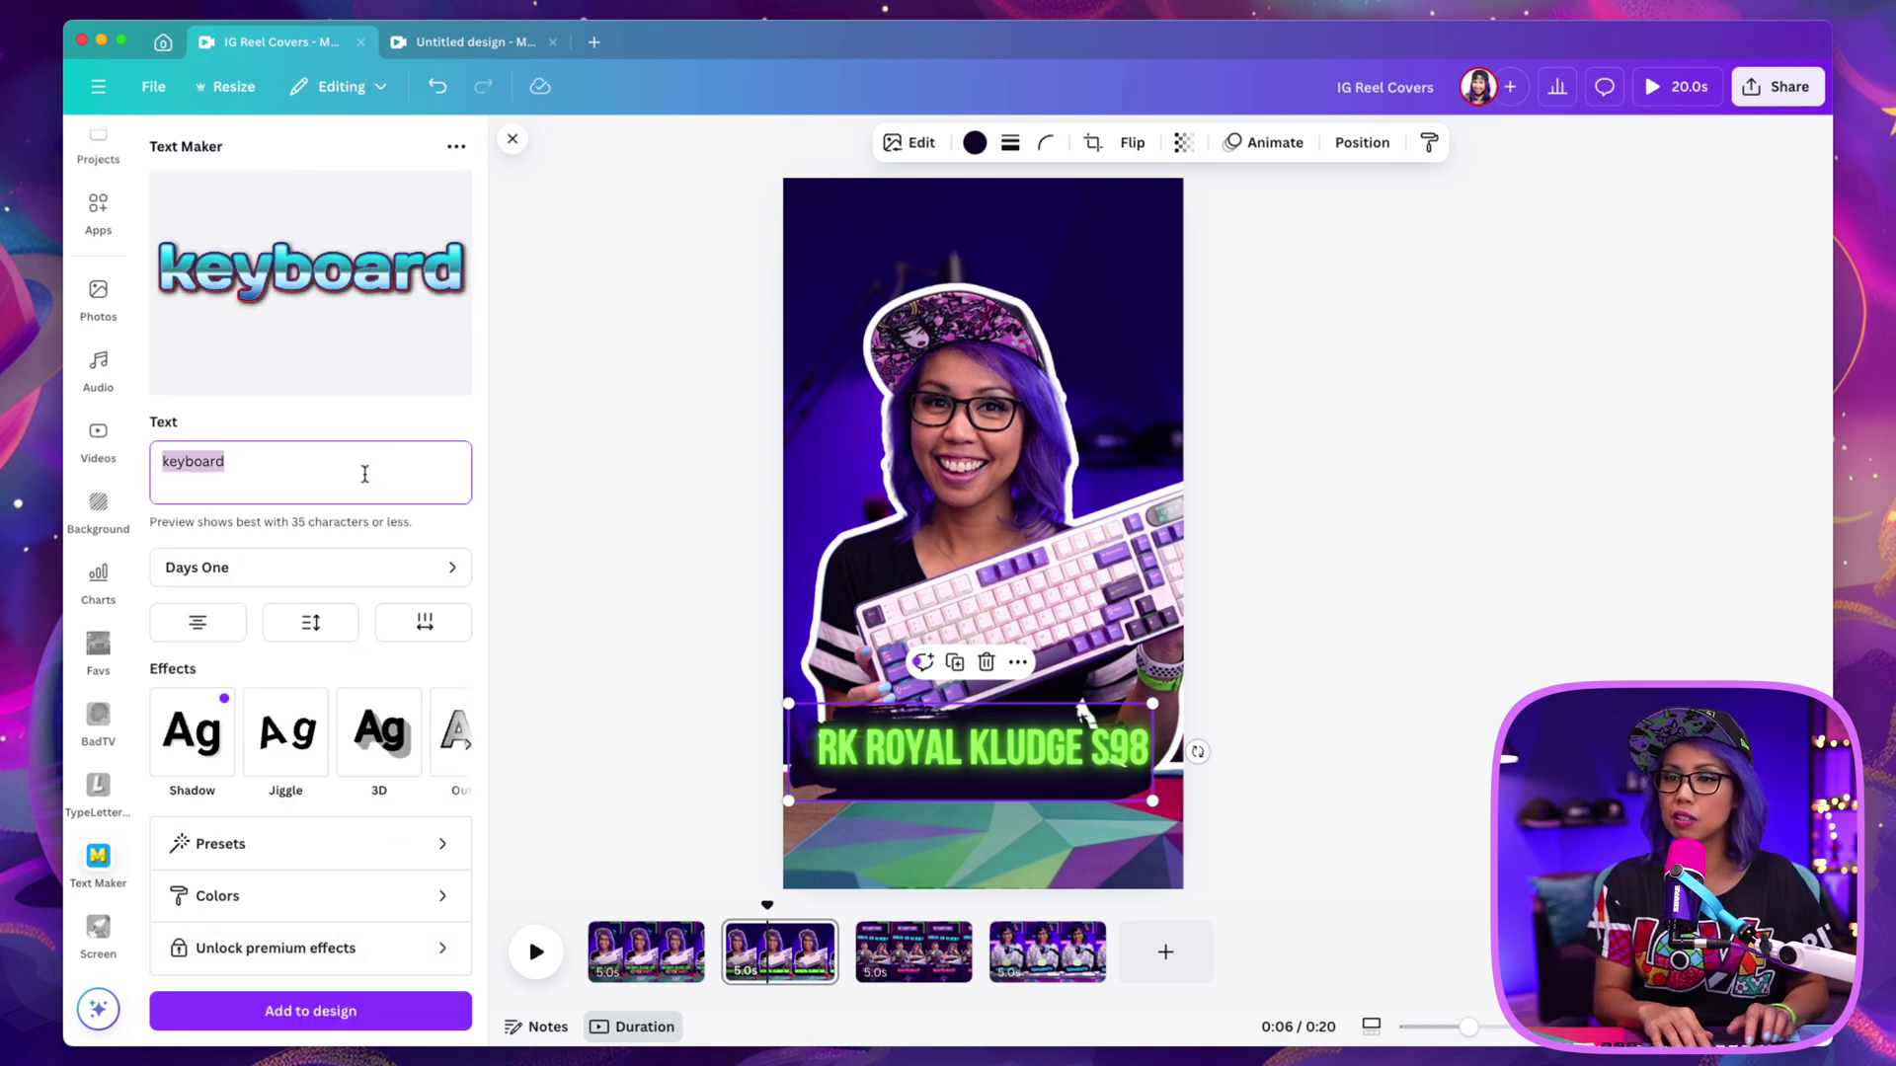
type("KEYBOARD")
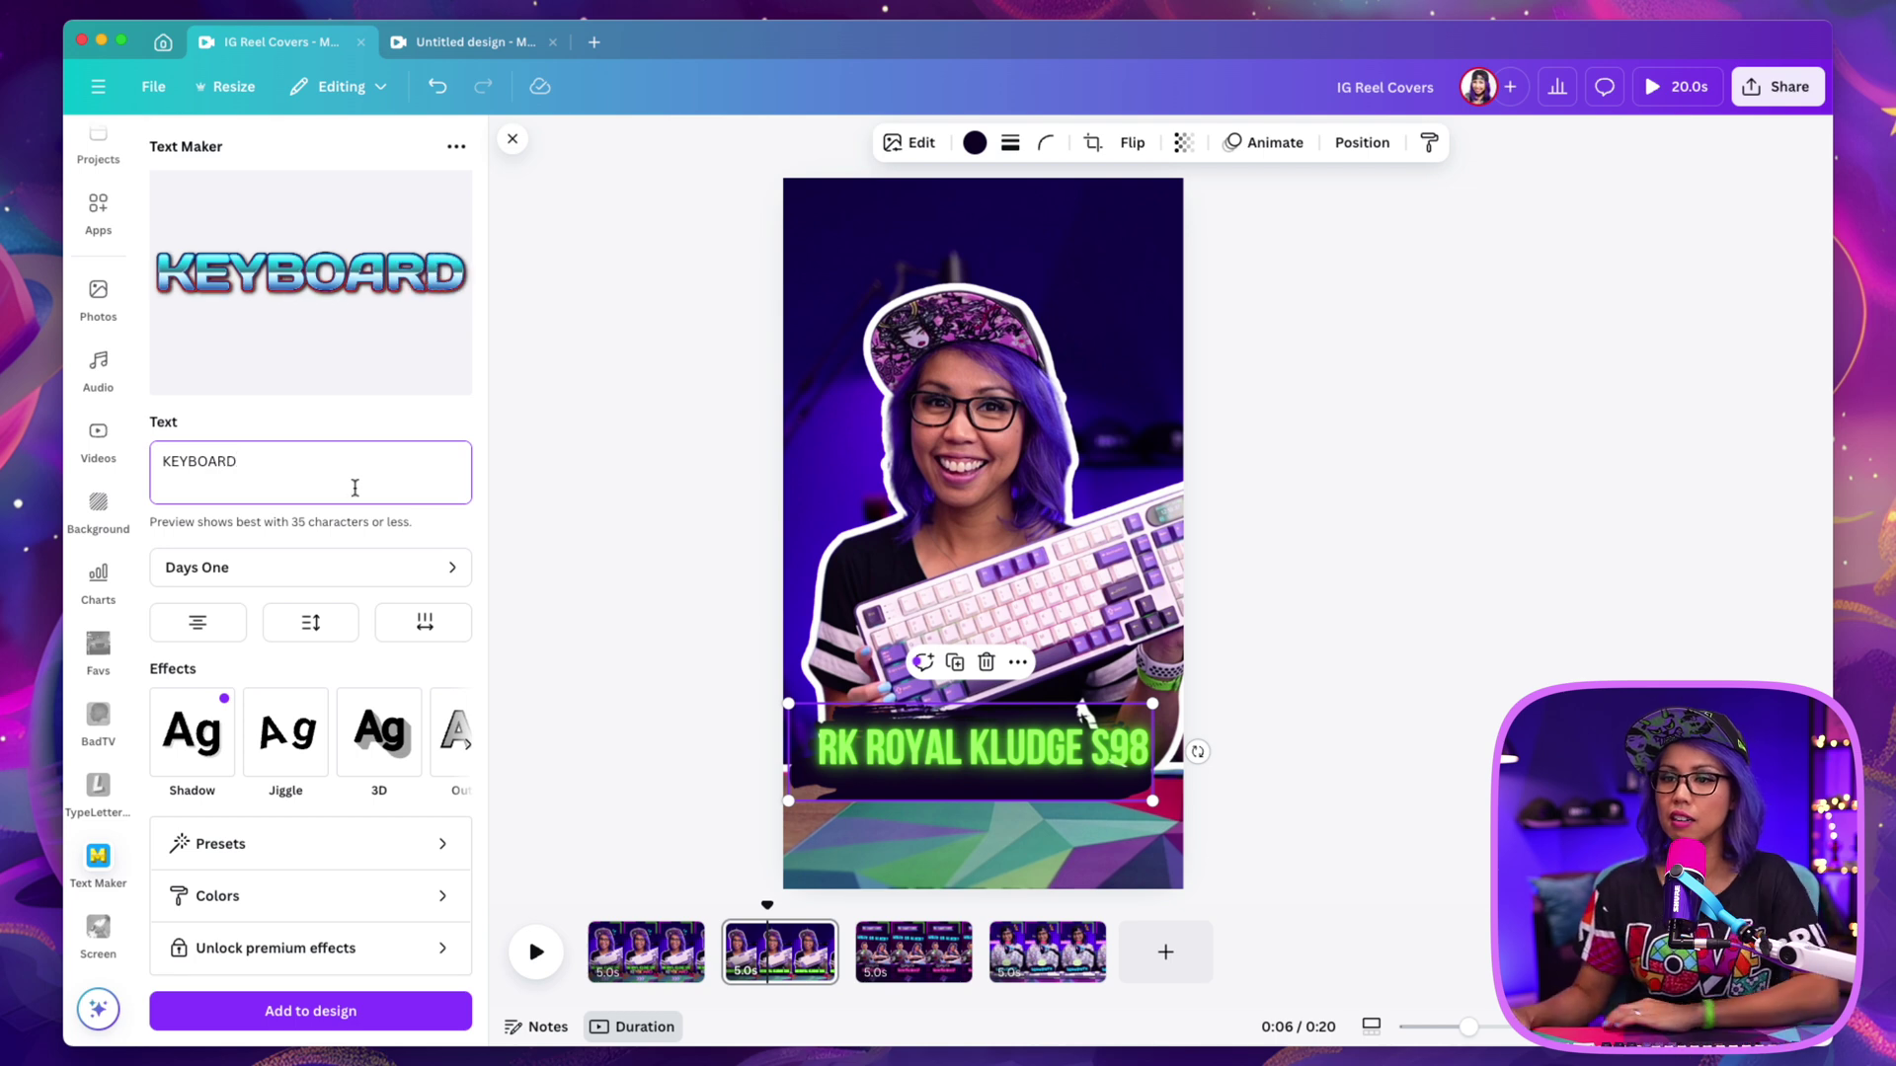
left_click(258, 1020)
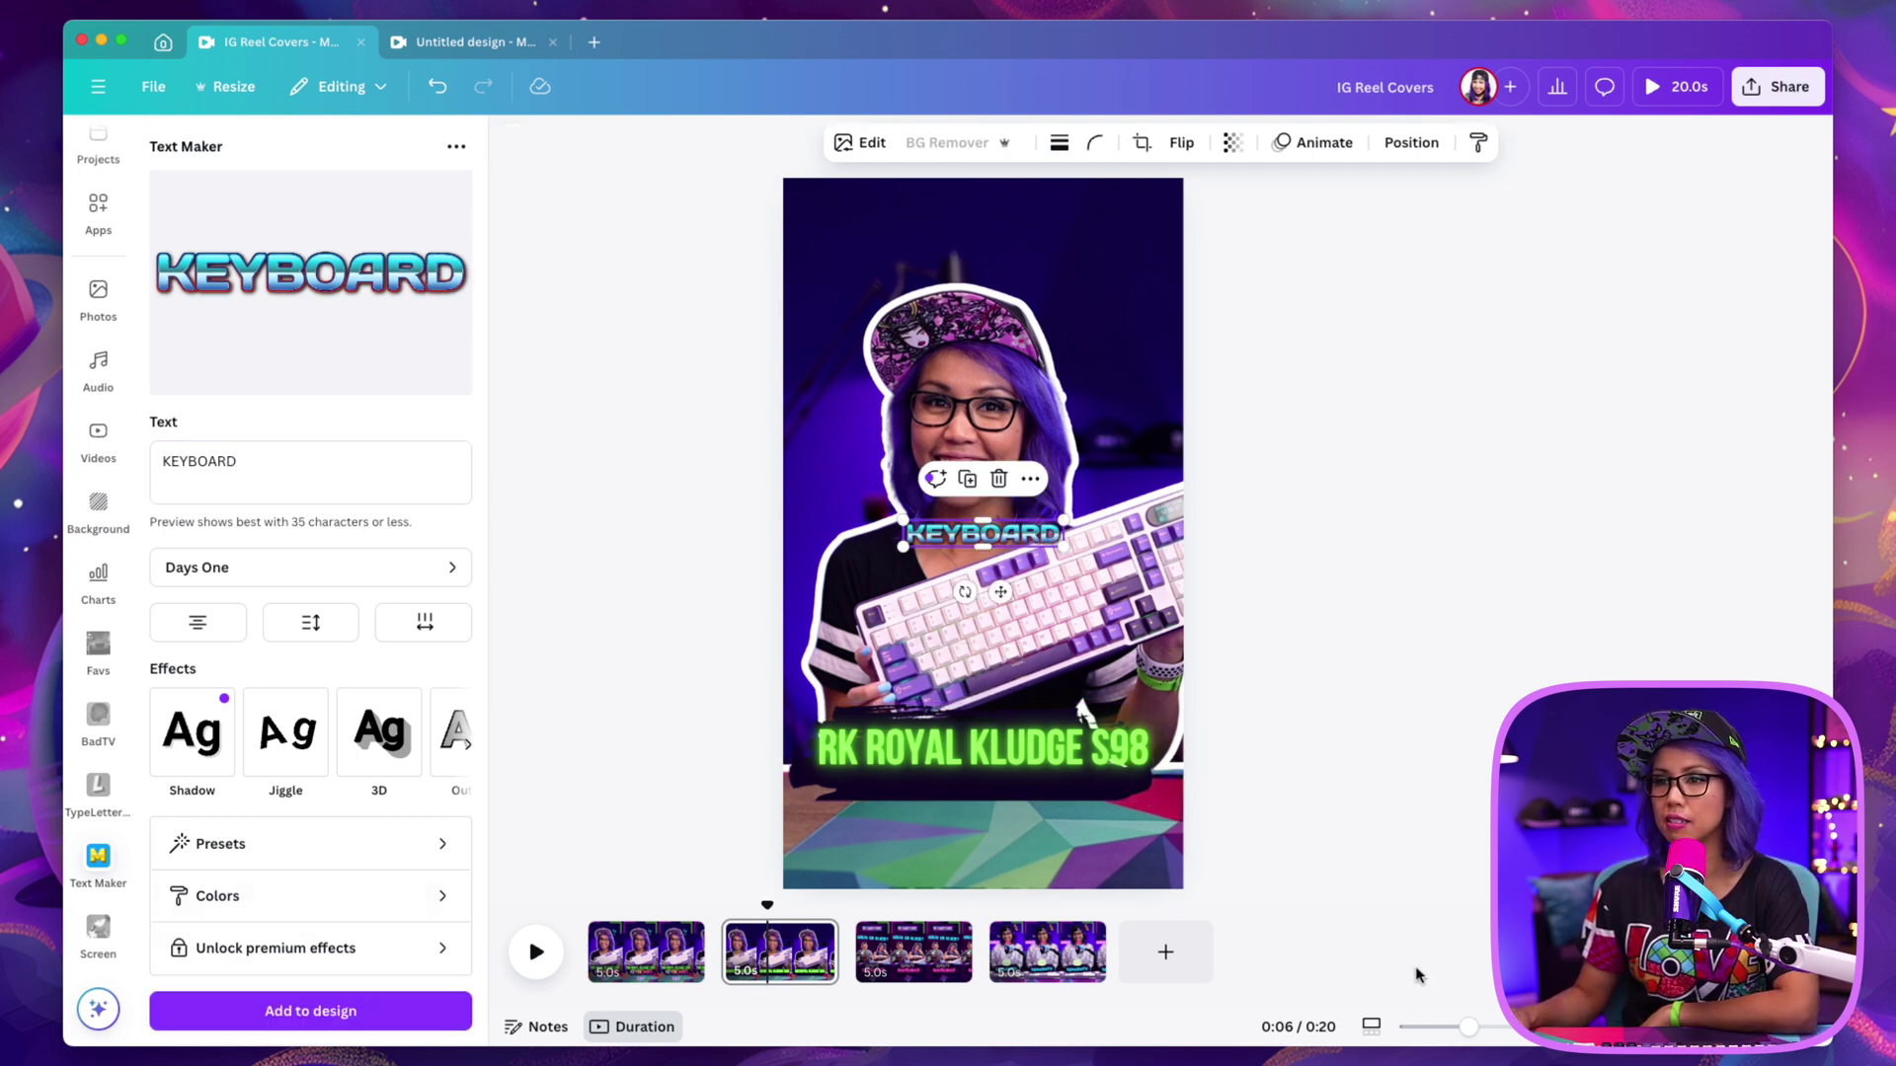
Enlarge the "KEYBOARD" text graphic and place it centered directly beneath the heading
left_click_drag(1060, 542, 1148, 821)
left_click_drag(1034, 772, 1009, 769)
left_click(943, 731)
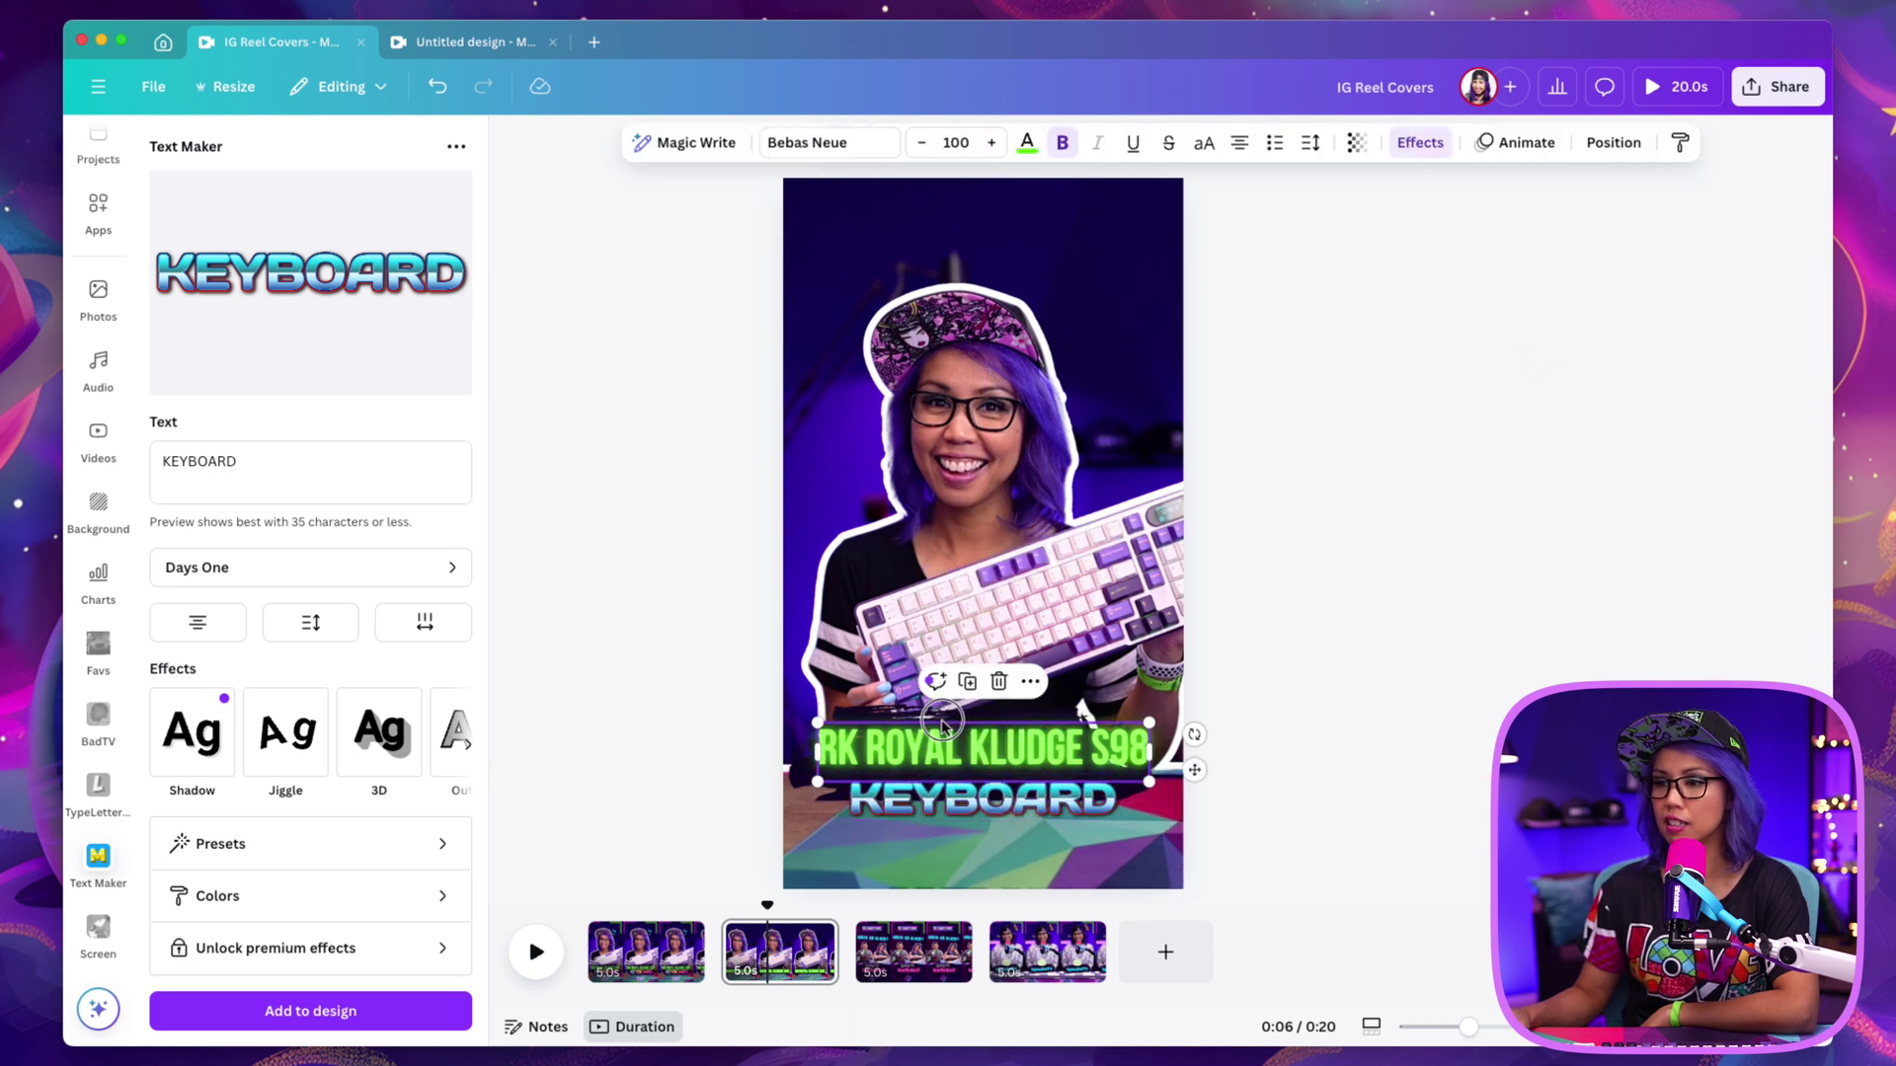
left_click_drag(984, 785, 985, 775)
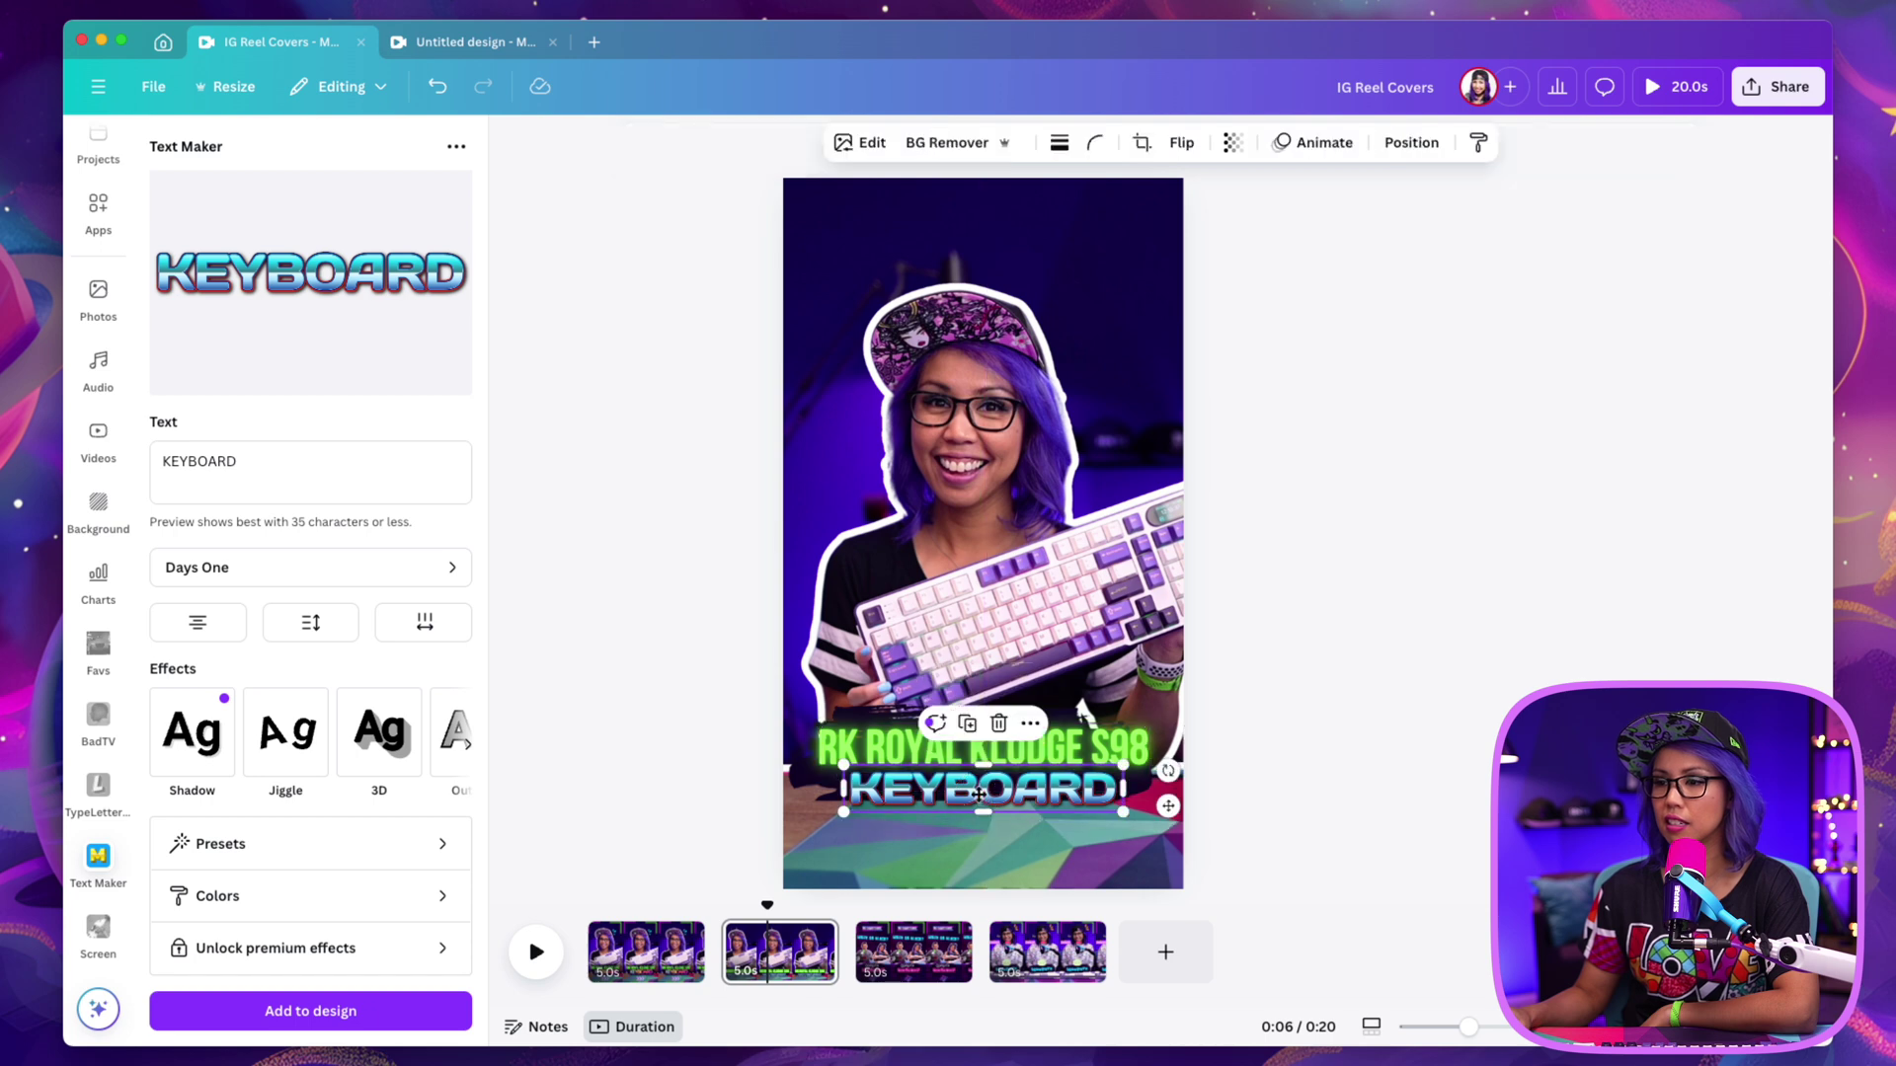
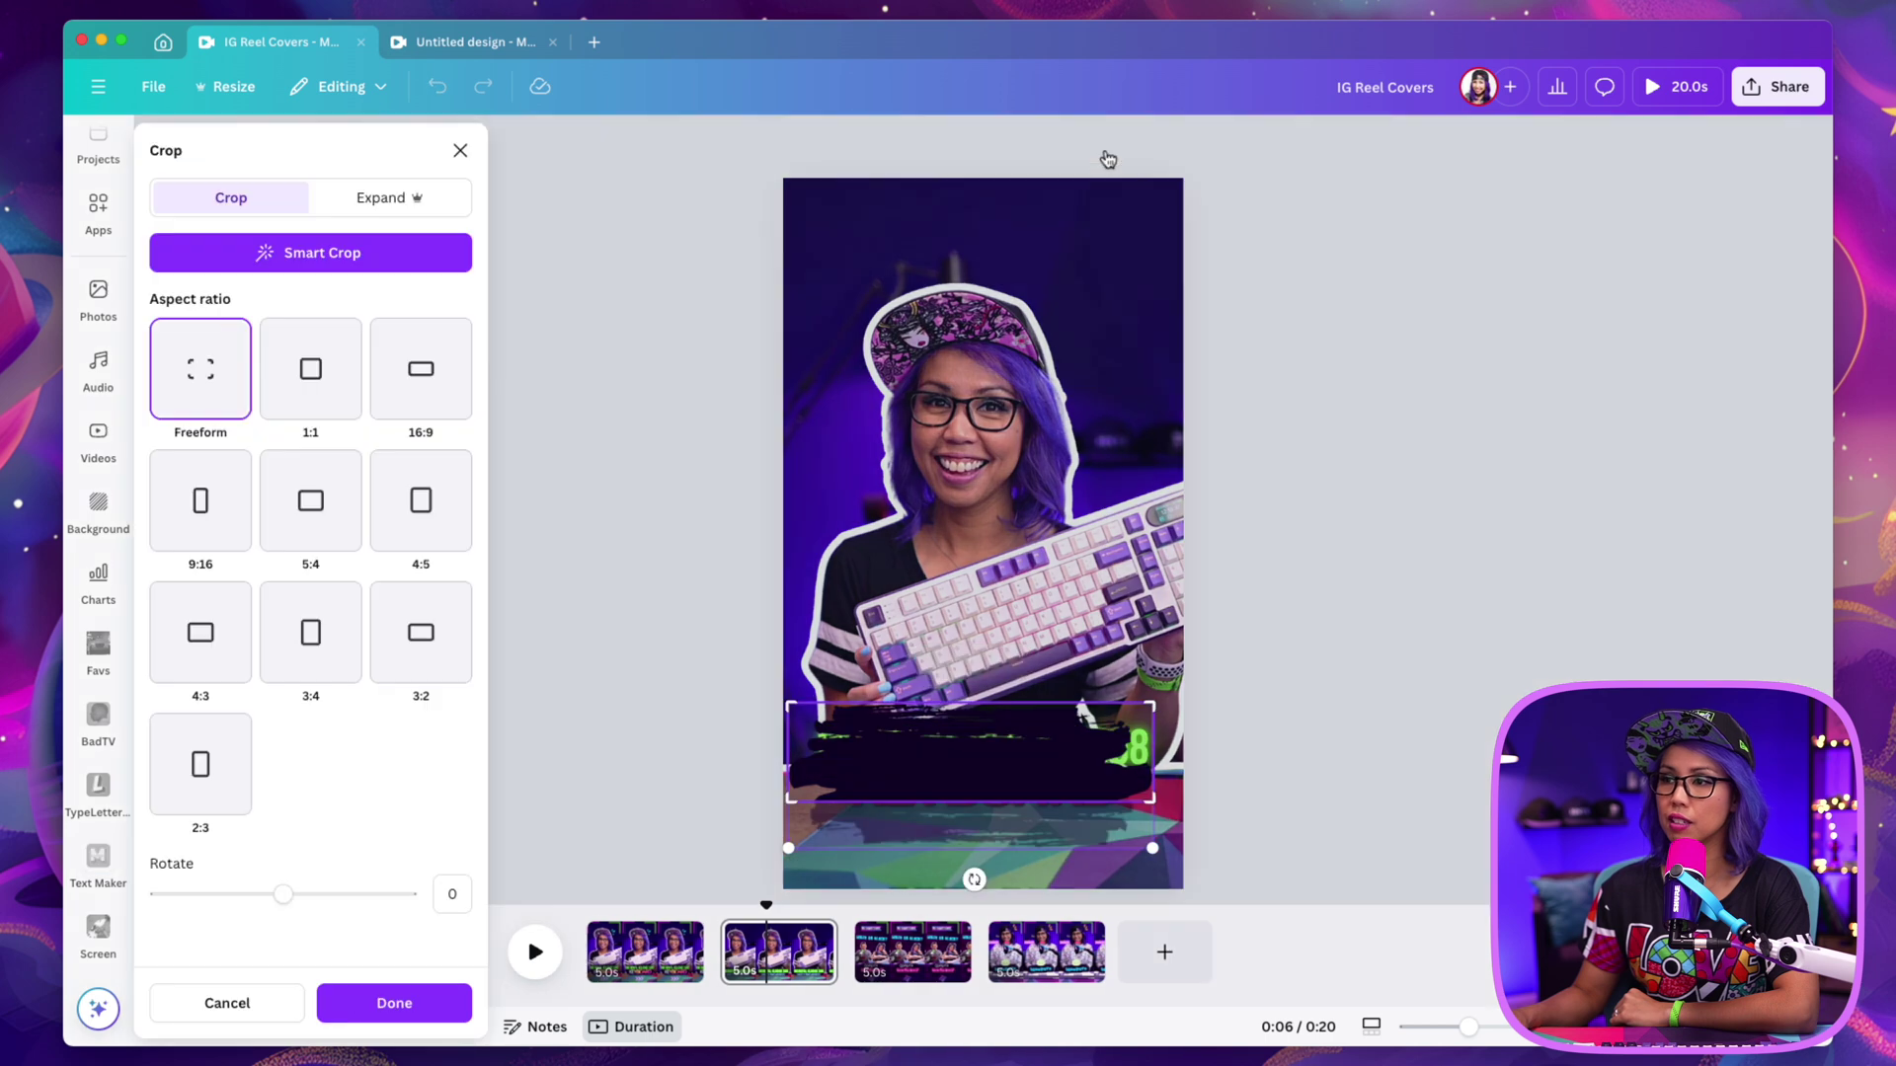
Extend the brush stroke's crop downward so the stroke also backs the "KEYBOARD" text
left_click_drag(1154, 802, 1152, 810)
left_click(462, 1000)
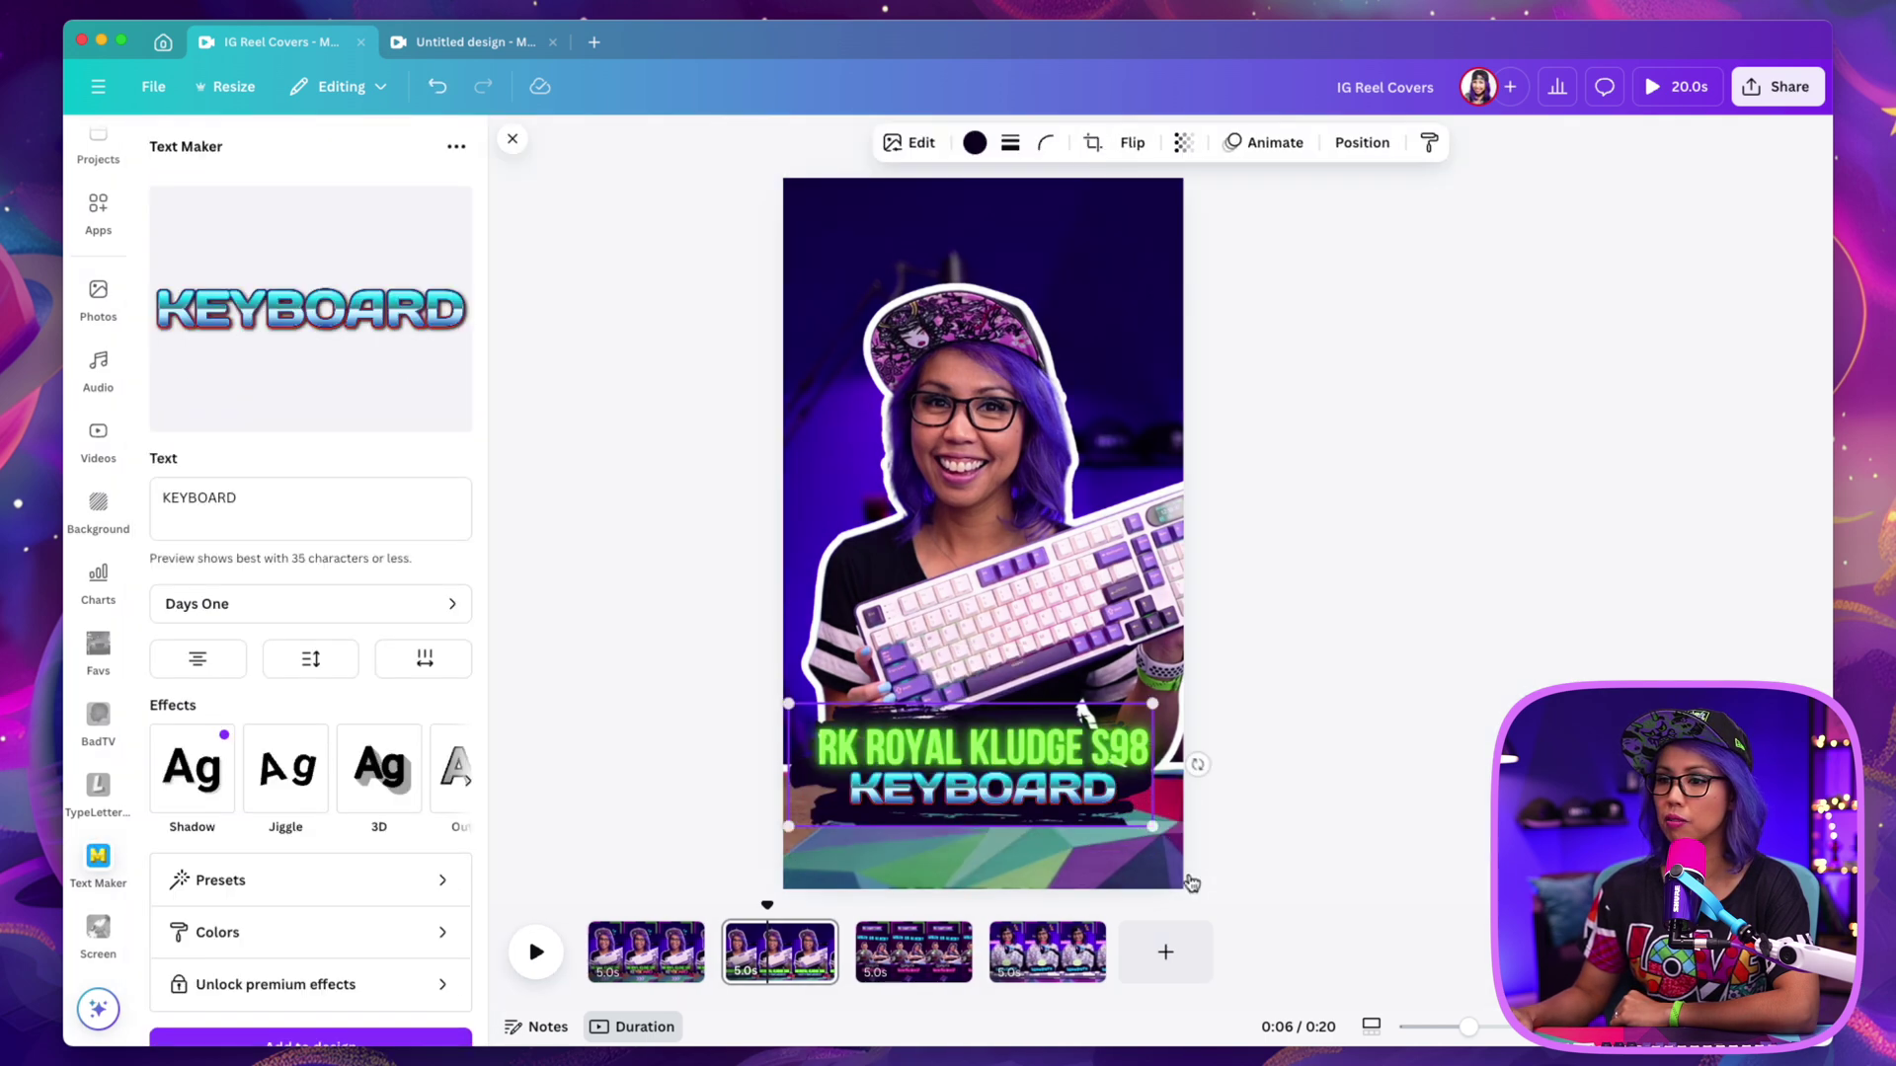
key("Escape")
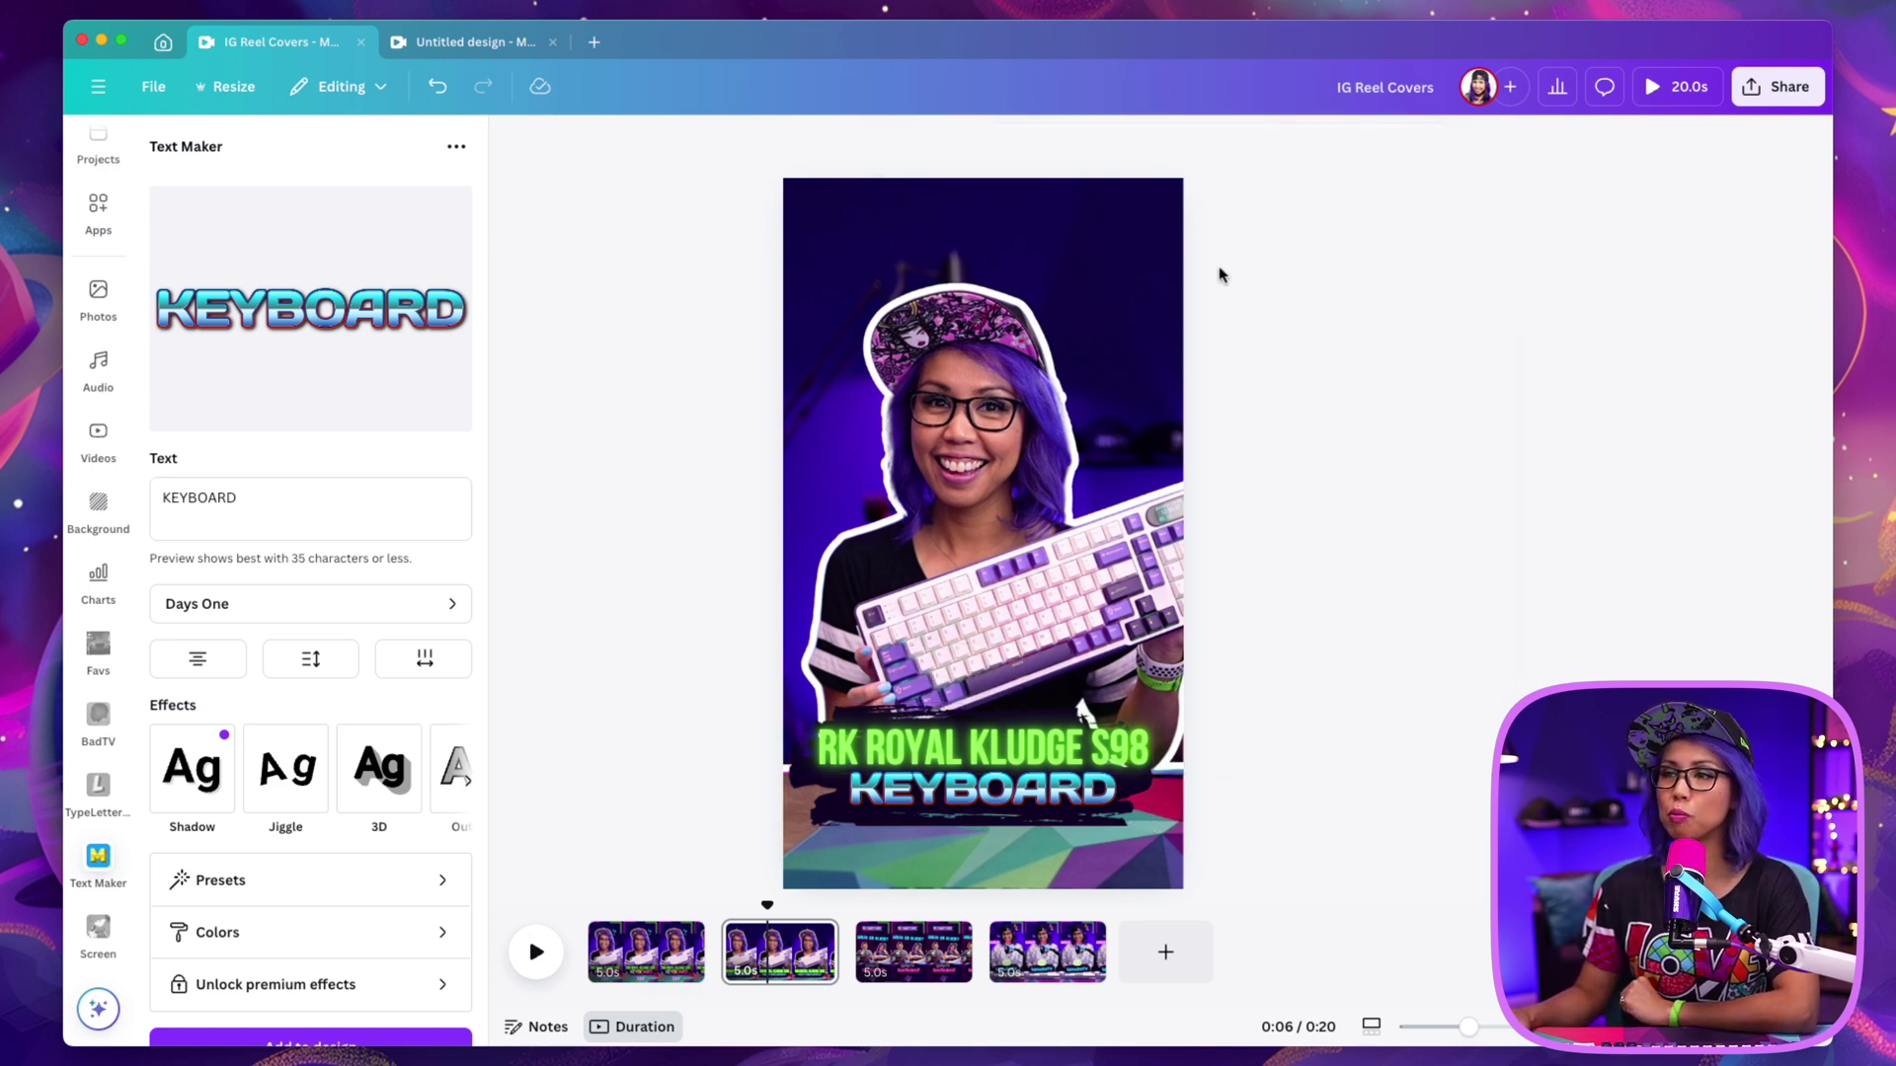
Replace the earlier "paint" search in the design elements with a graphics search for "light"
scroll(99, 494, "up", 5)
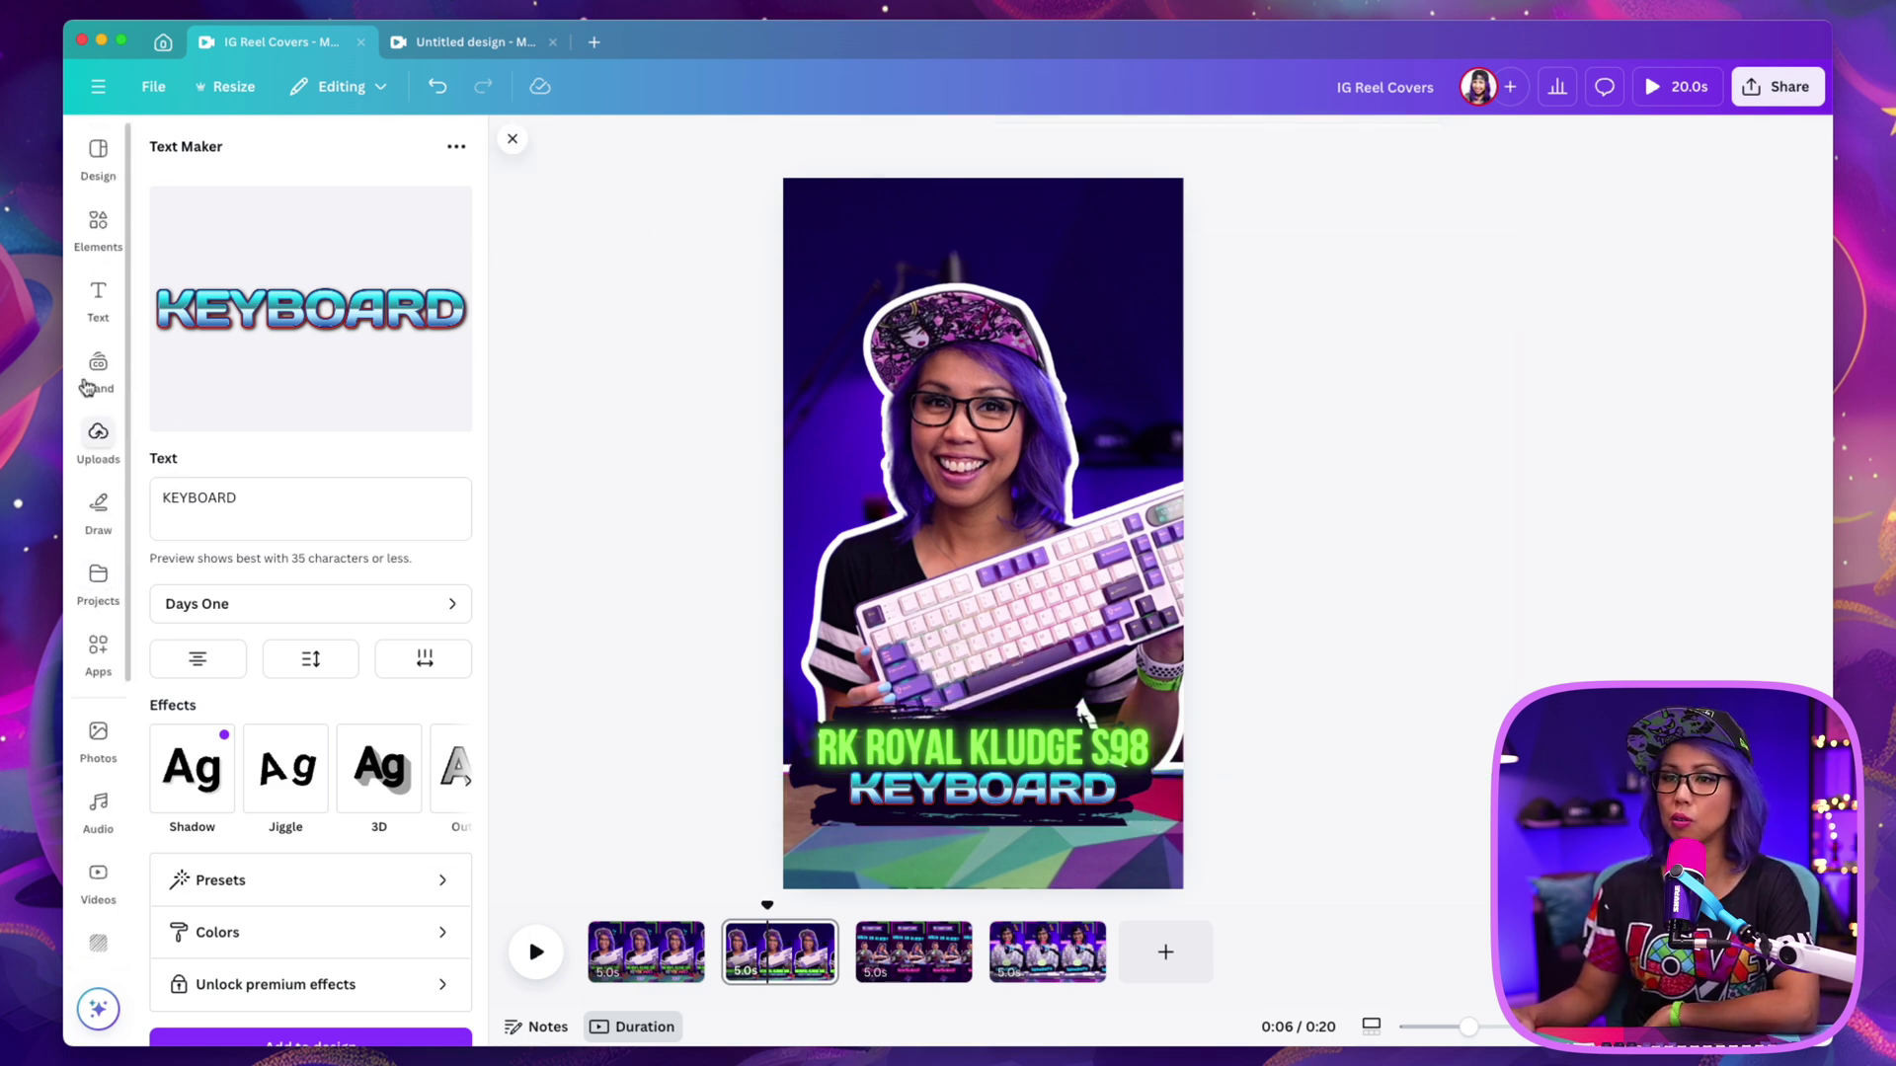
left_click(96, 223)
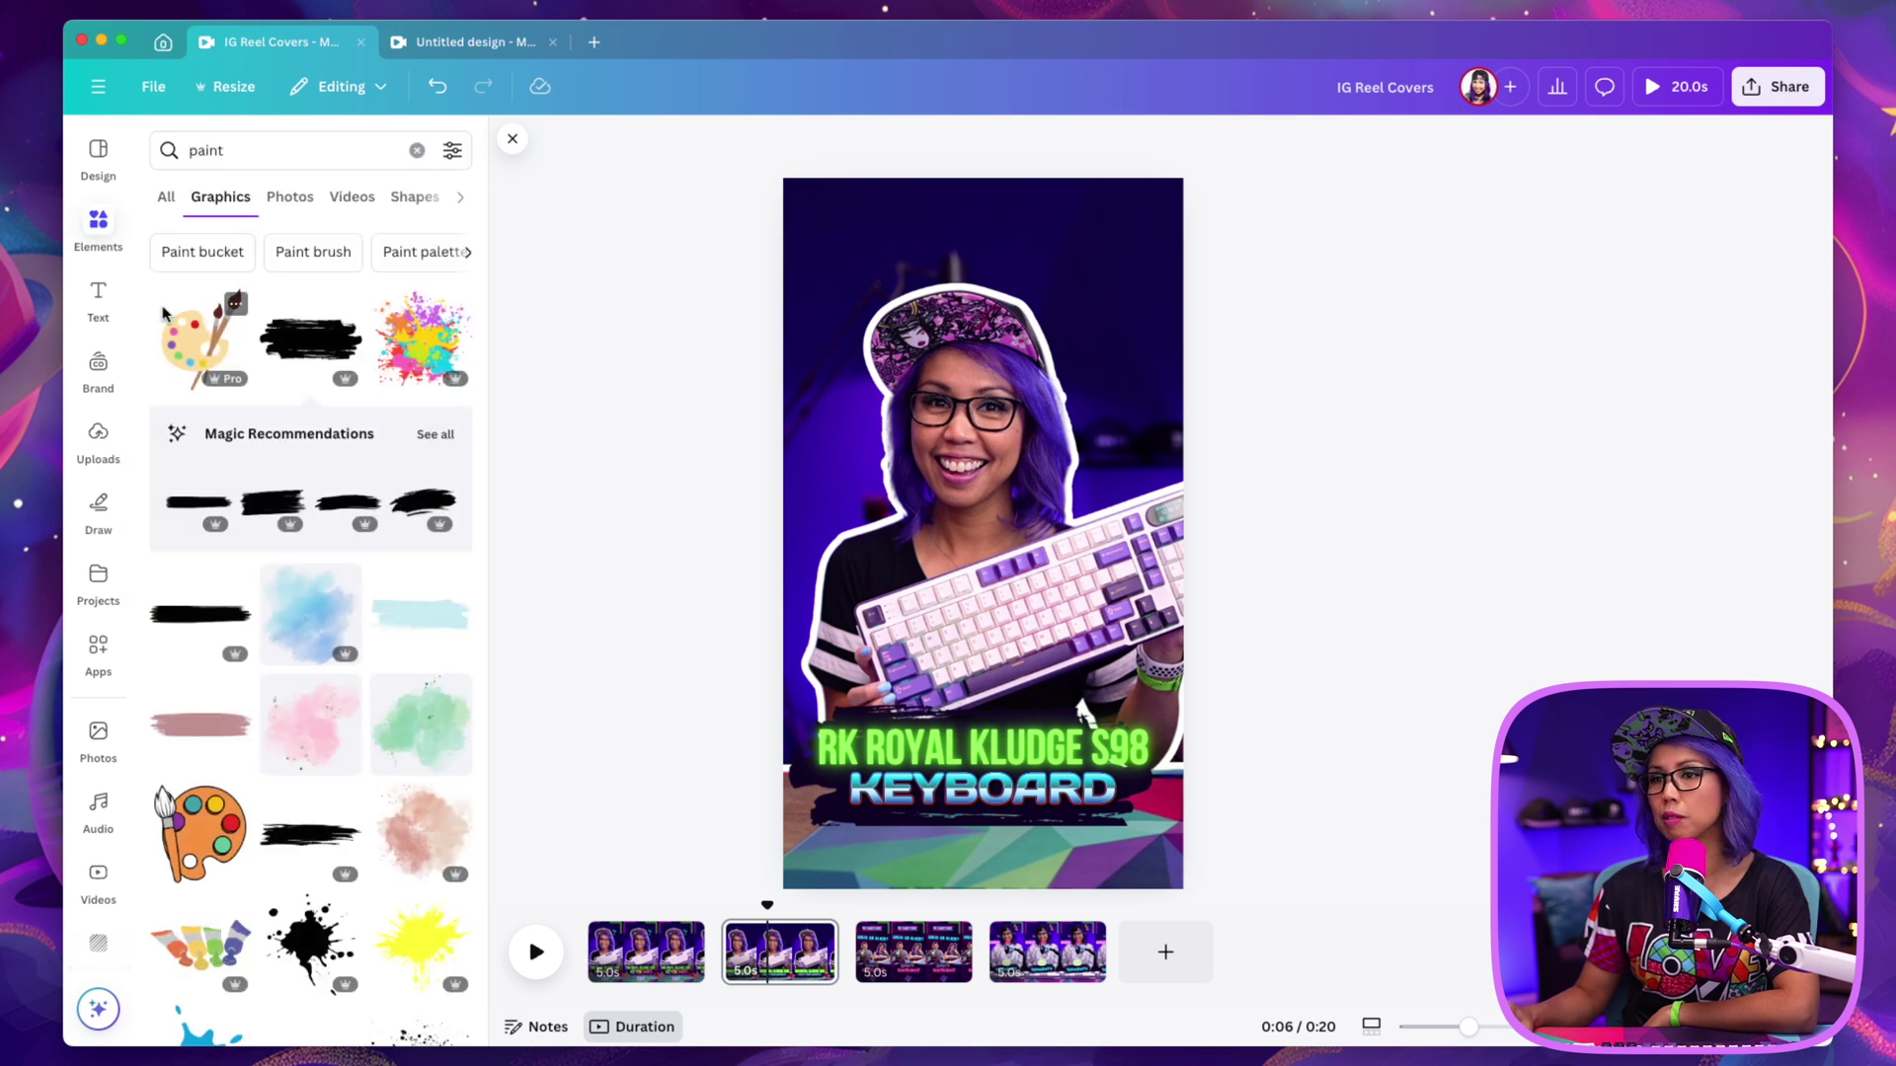
left_click(417, 151)
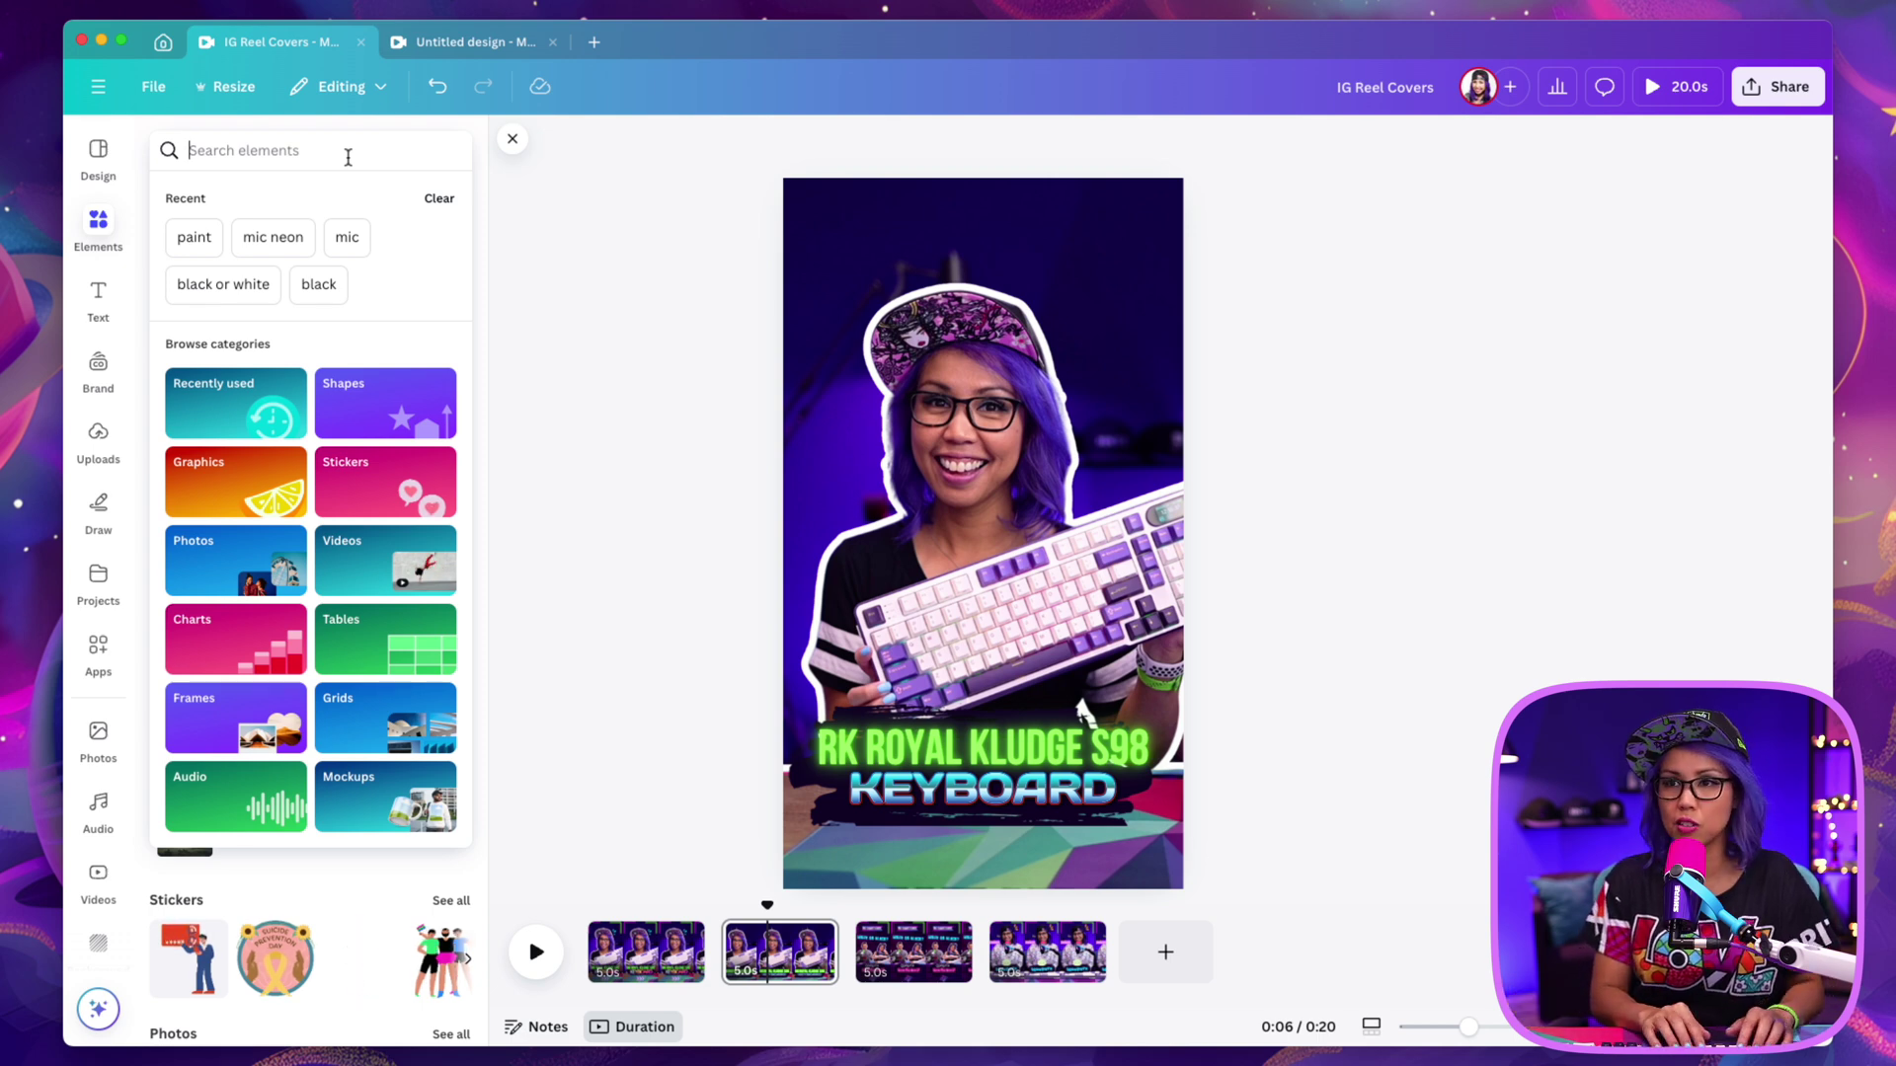
type("light")
key("Return")
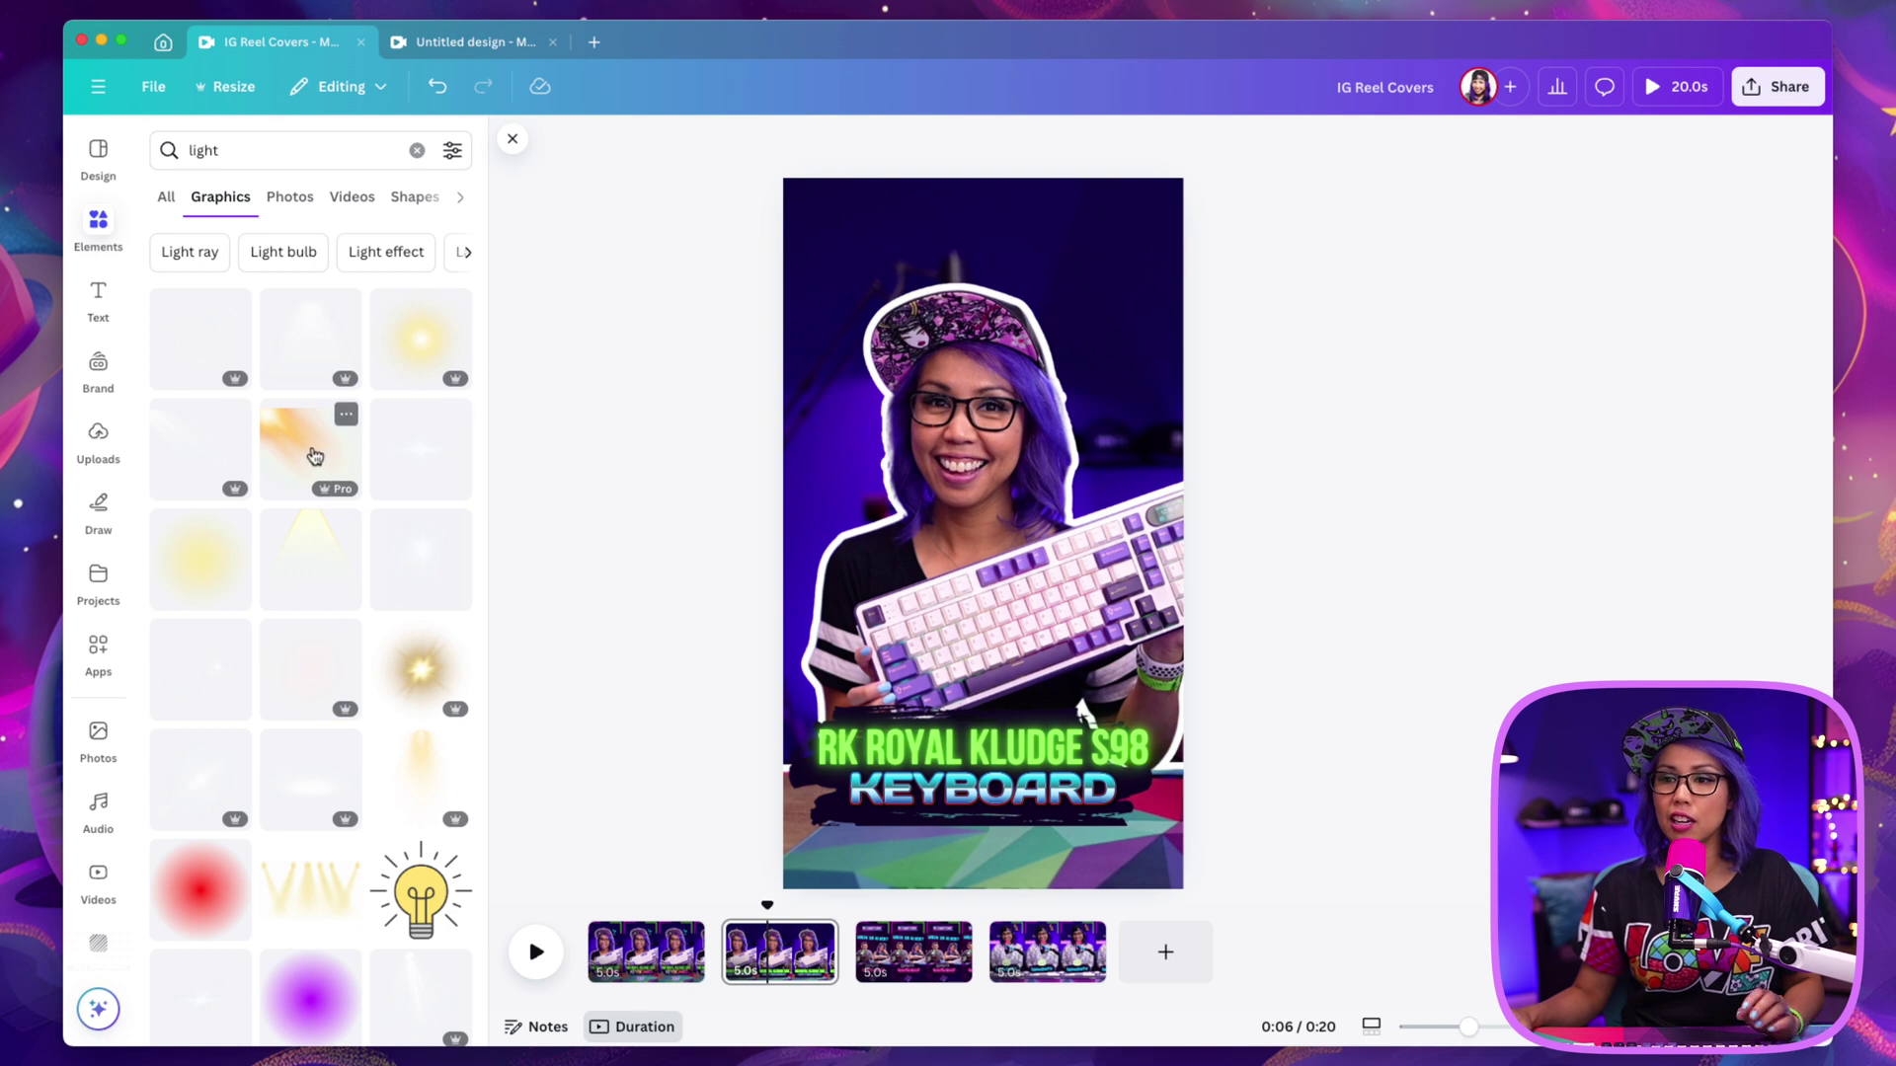
Try an orange light-ray graphic above the person's cap, and delete it from the cover
left_click(312, 449)
left_click_drag(981, 507, 937, 280)
key("Delete")
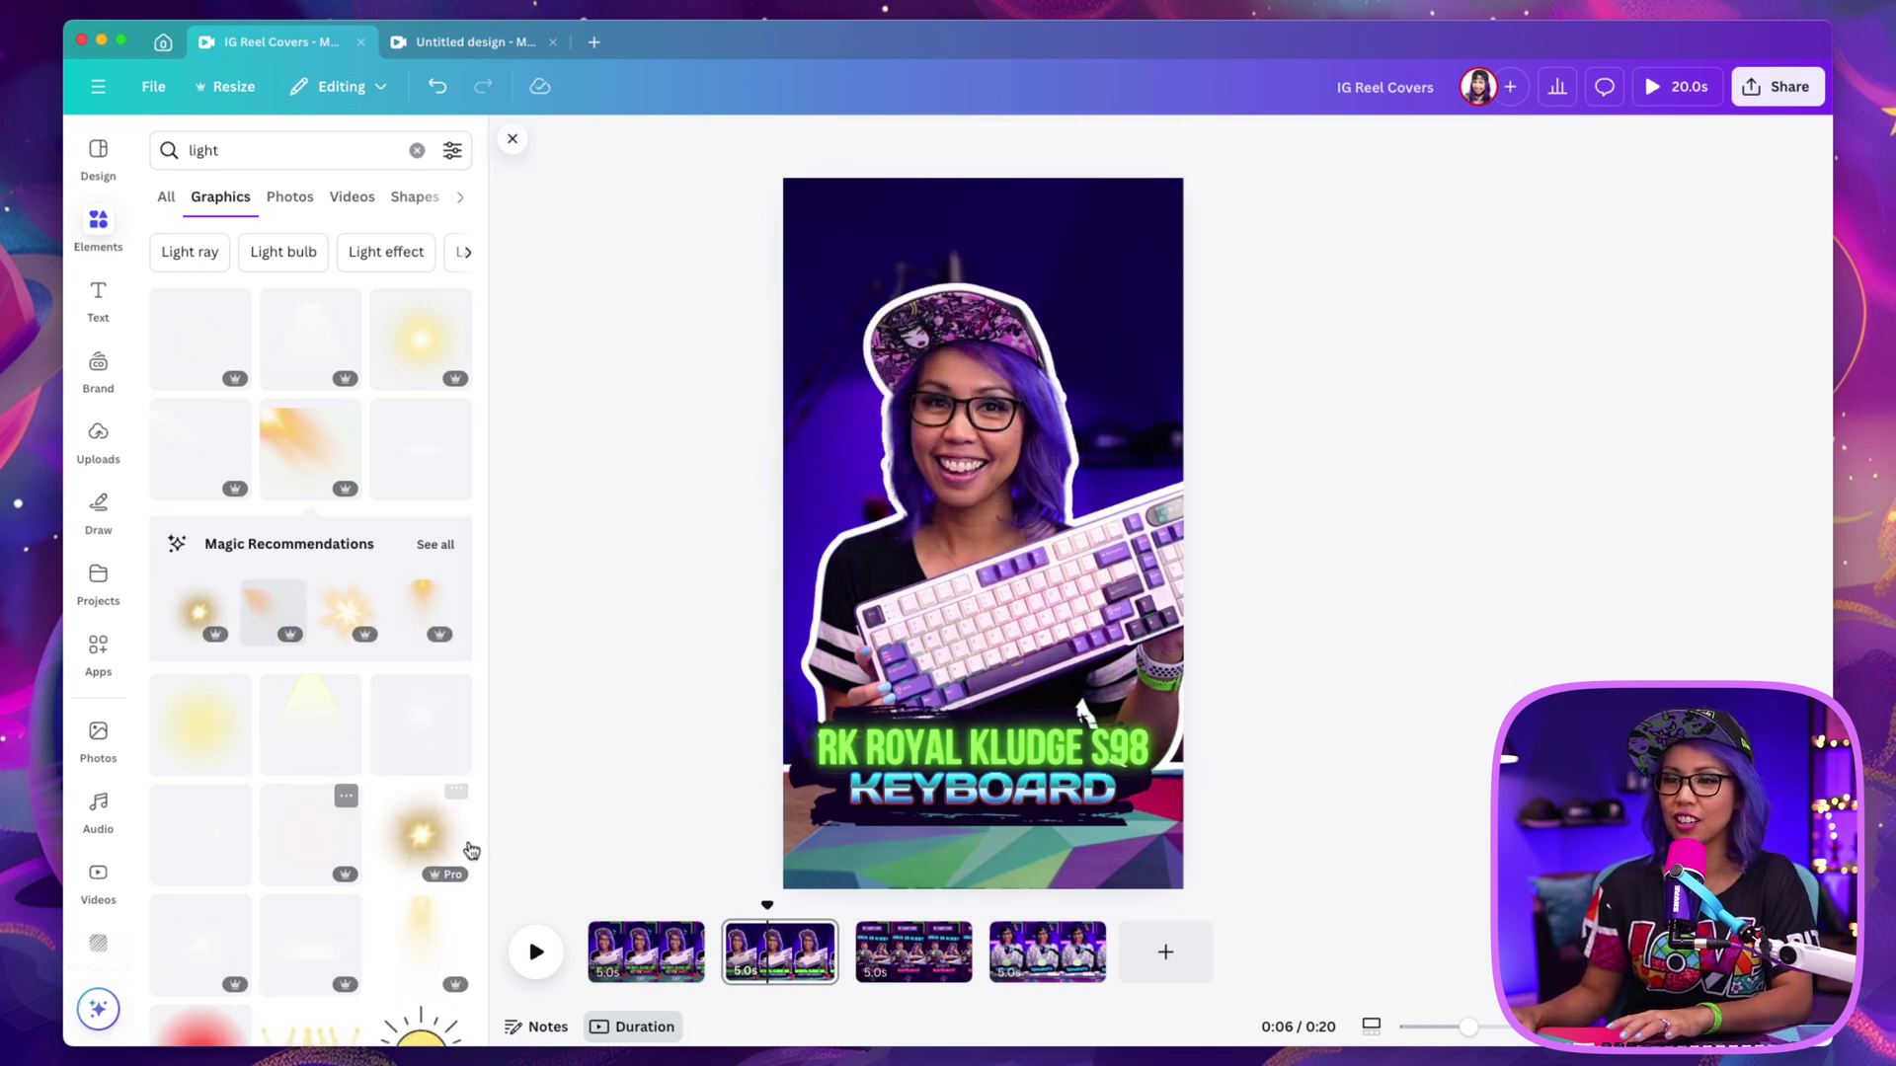
Try a round purple glow graphic in the cover's upper-left corner, and delete it
scroll(446, 874, "down", 3)
left_click(310, 904)
left_click_drag(978, 513, 815, 237)
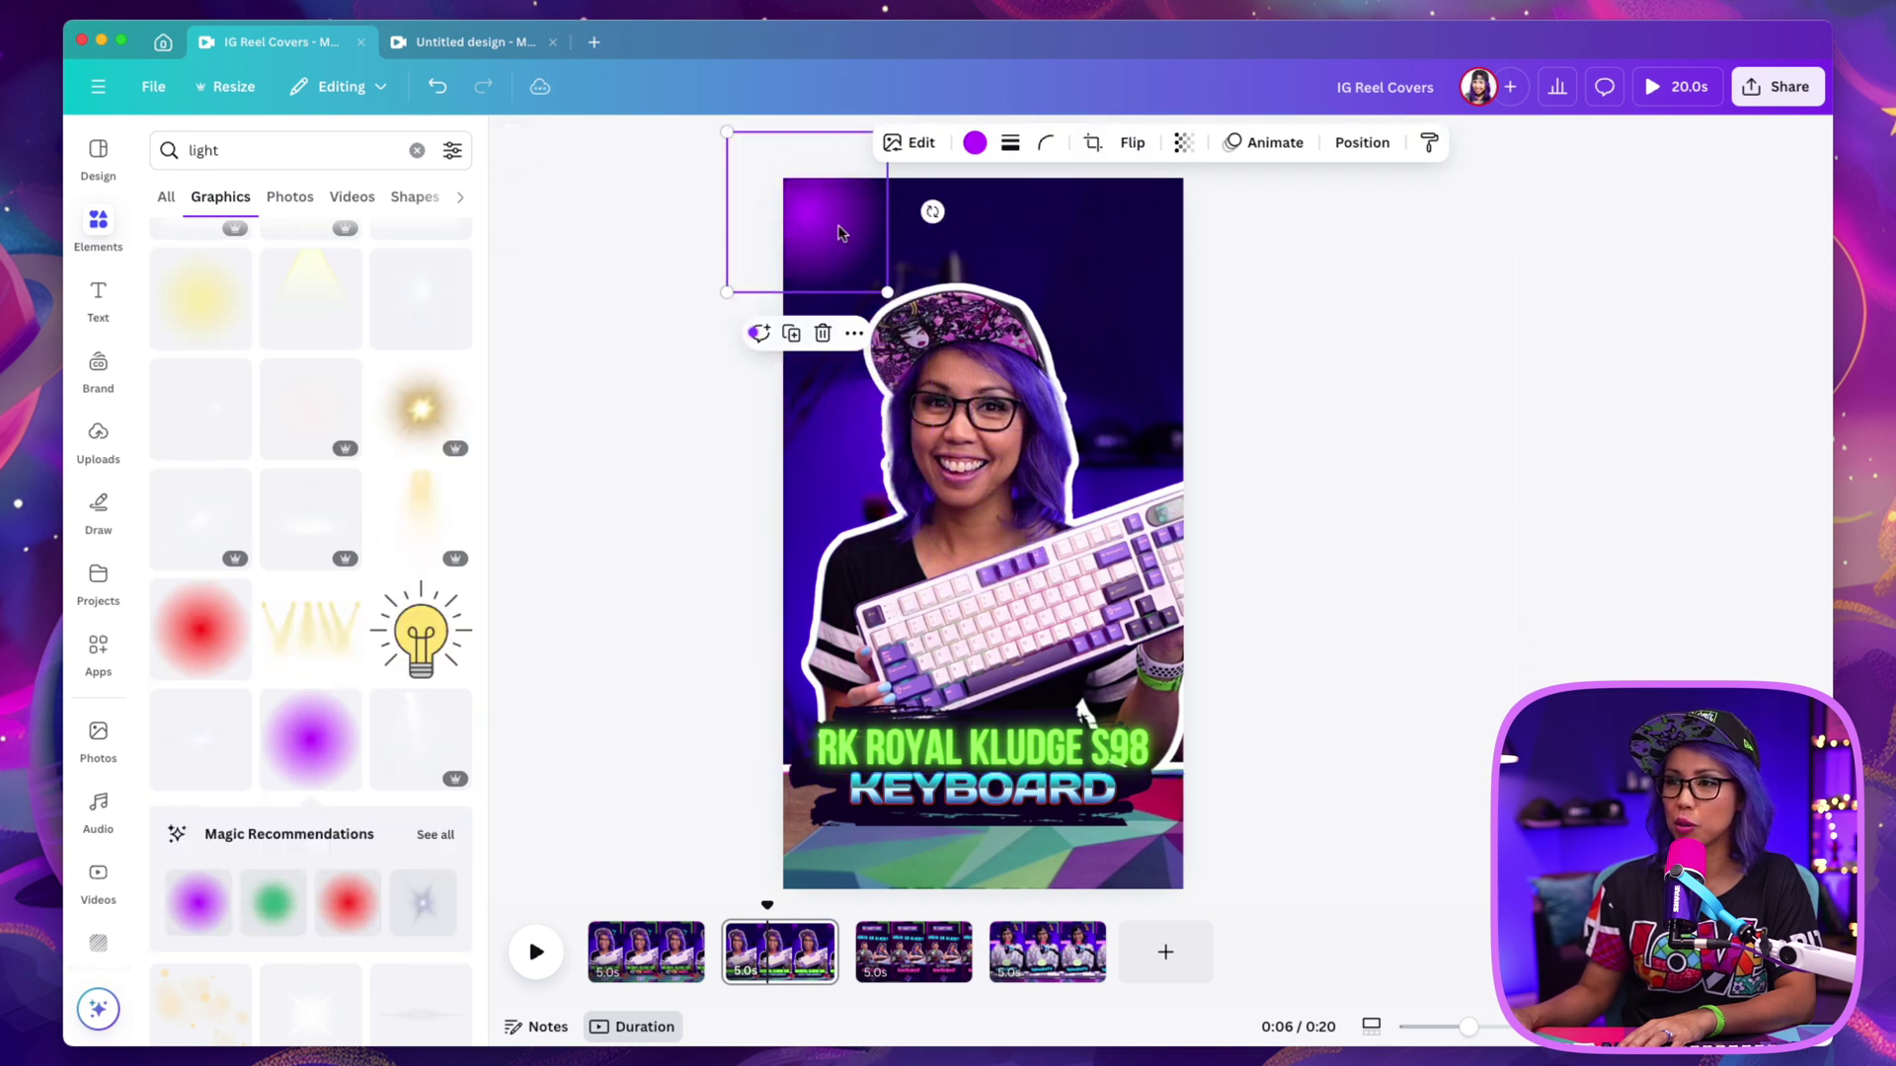
key("Delete")
Search the graphics for "neon" and add the vertical multicolored neon bars to the upper part of the cover
left_click(159, 139)
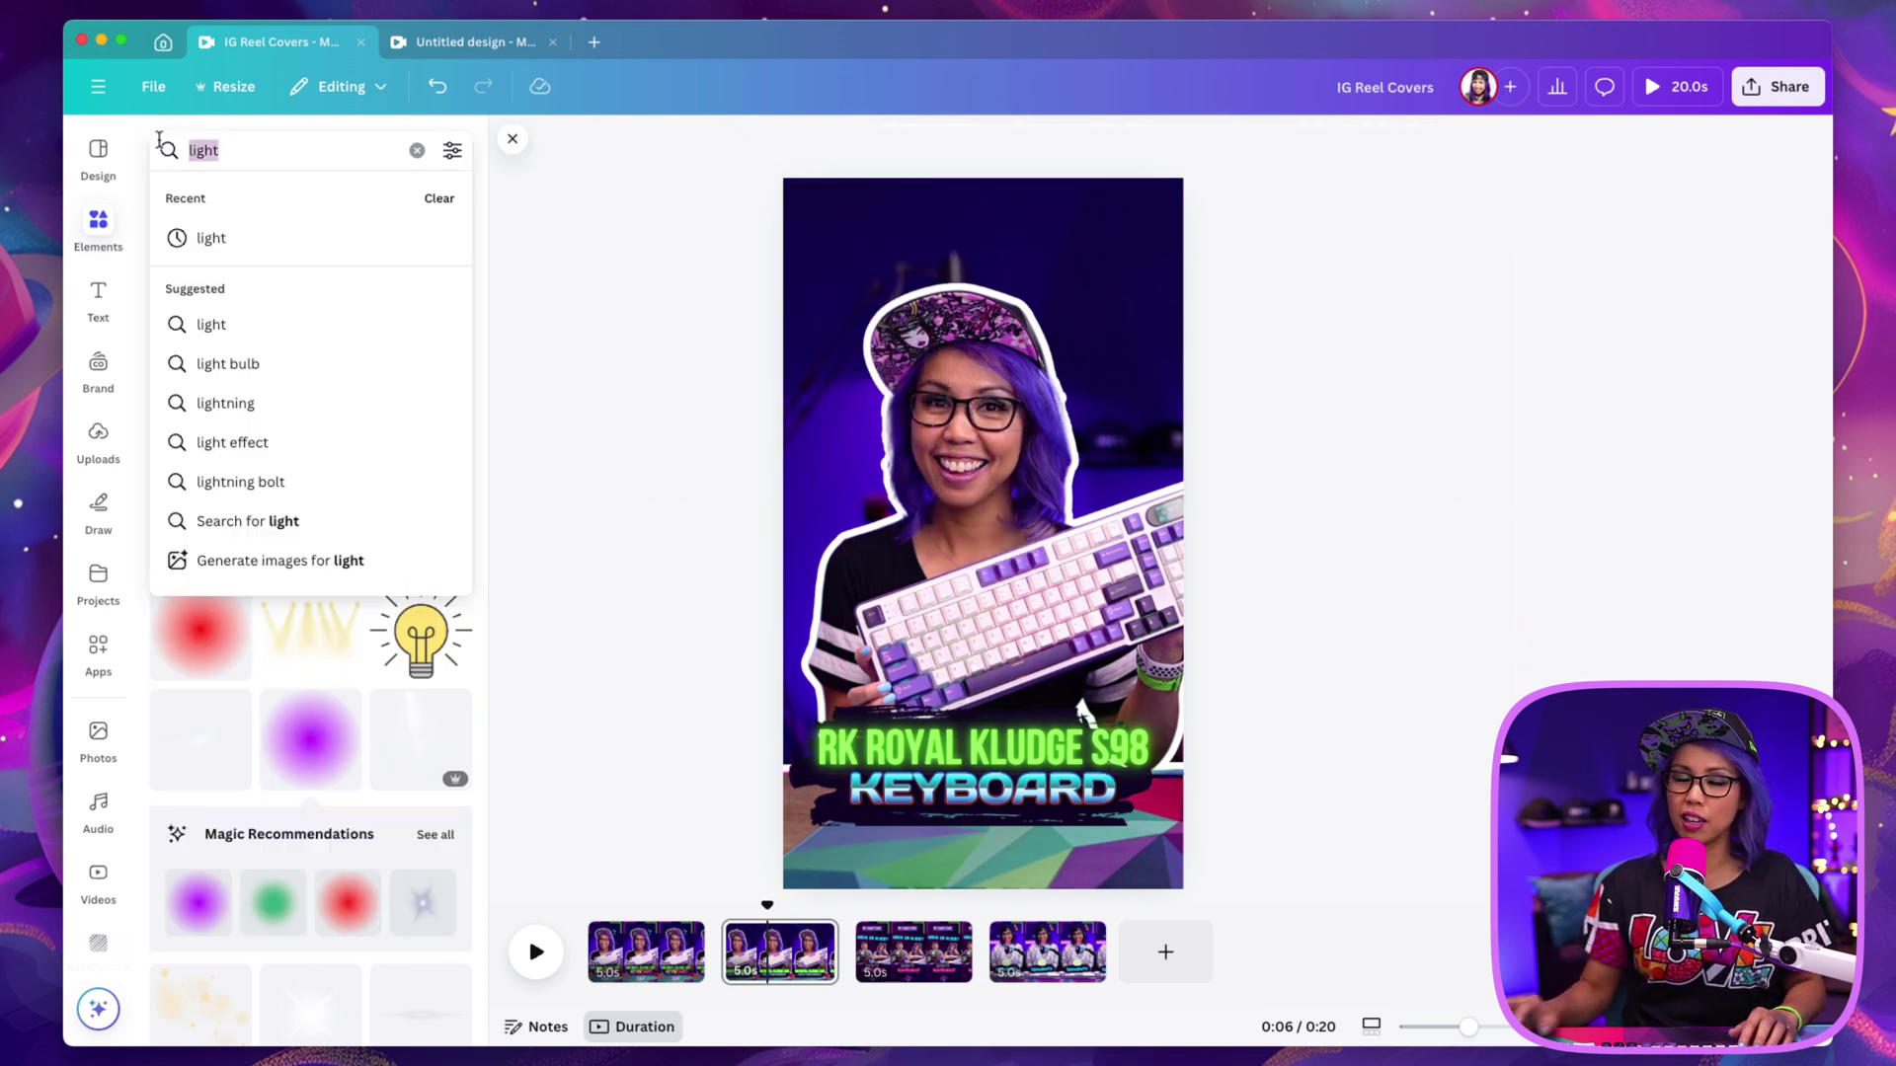
type("neon")
key("Return")
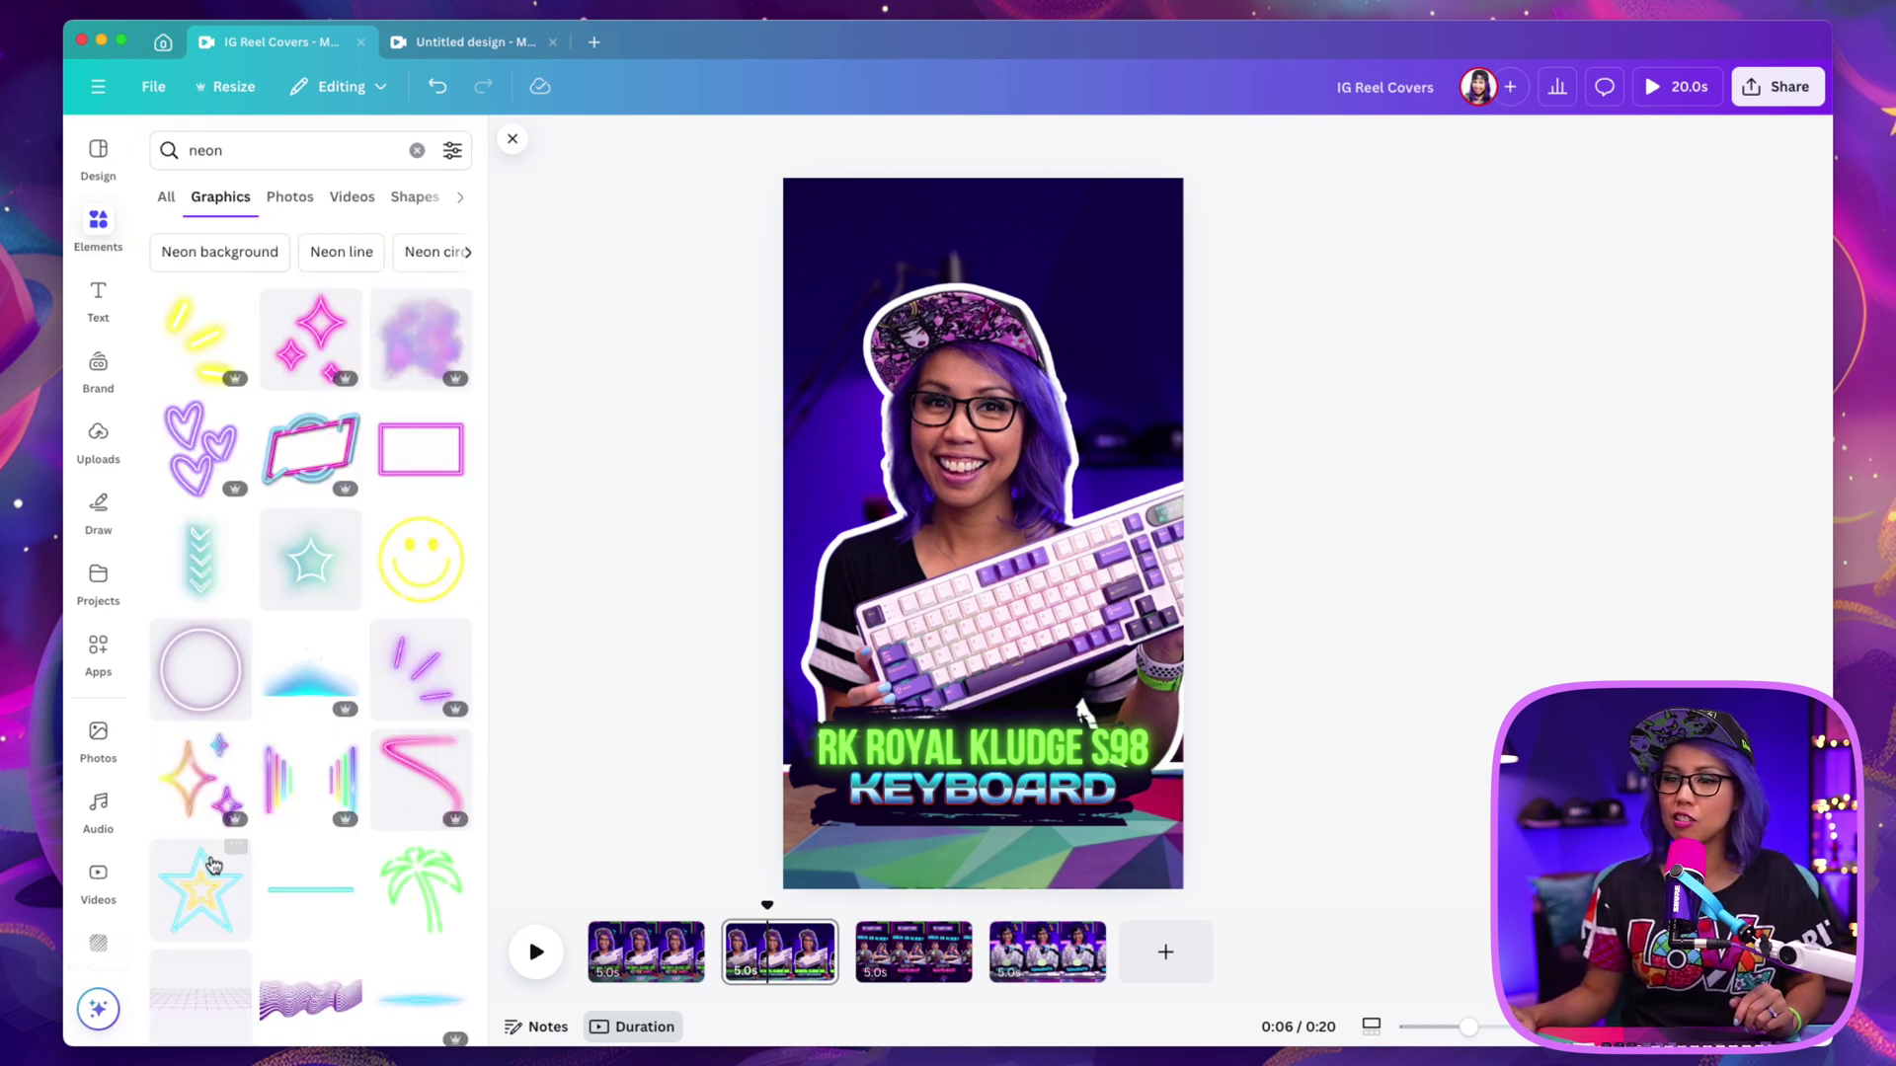
left_click_drag(341, 749, 1026, 280)
Crop the neon bars graphic to its left group and place it in the cover's upper-left corner
left_click(1142, 143)
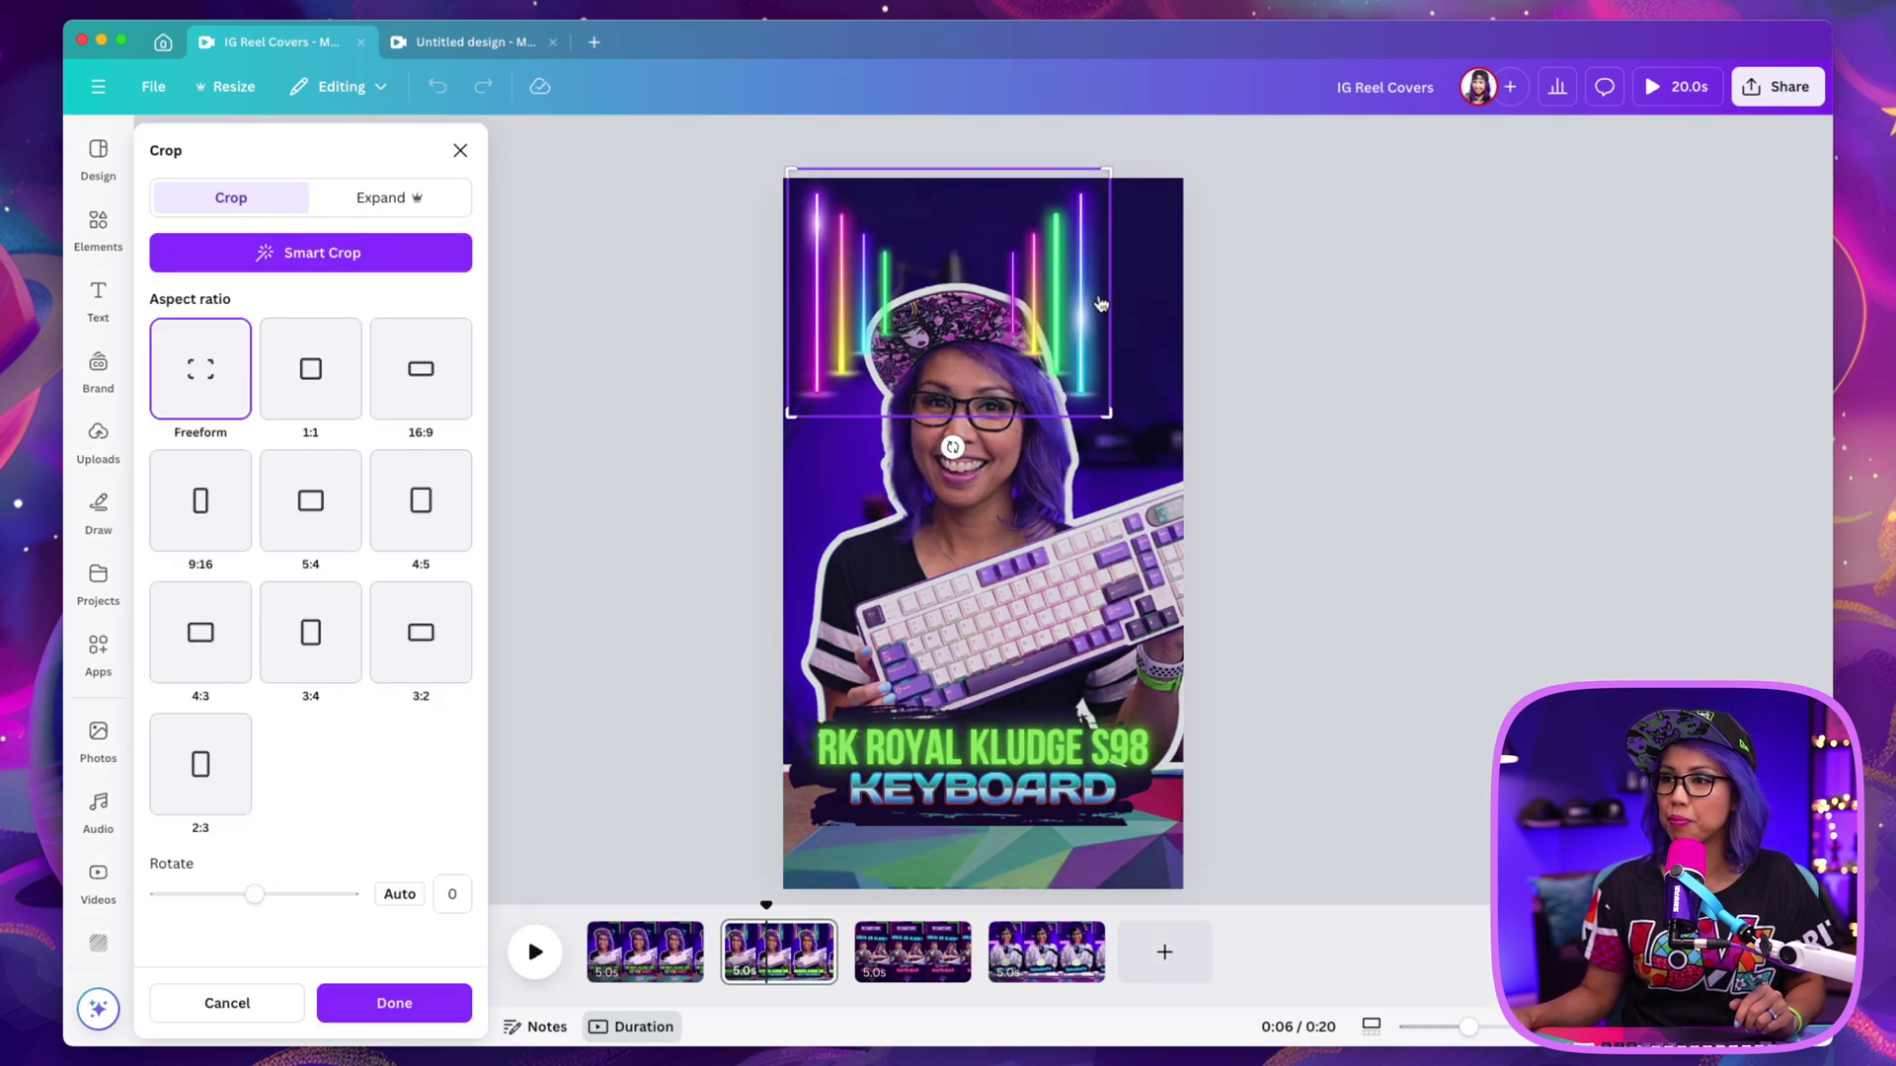
left_click_drag(1122, 408, 907, 416)
left_click(779, 266)
left_click_drag(873, 323, 849, 309)
left_click(1524, 414)
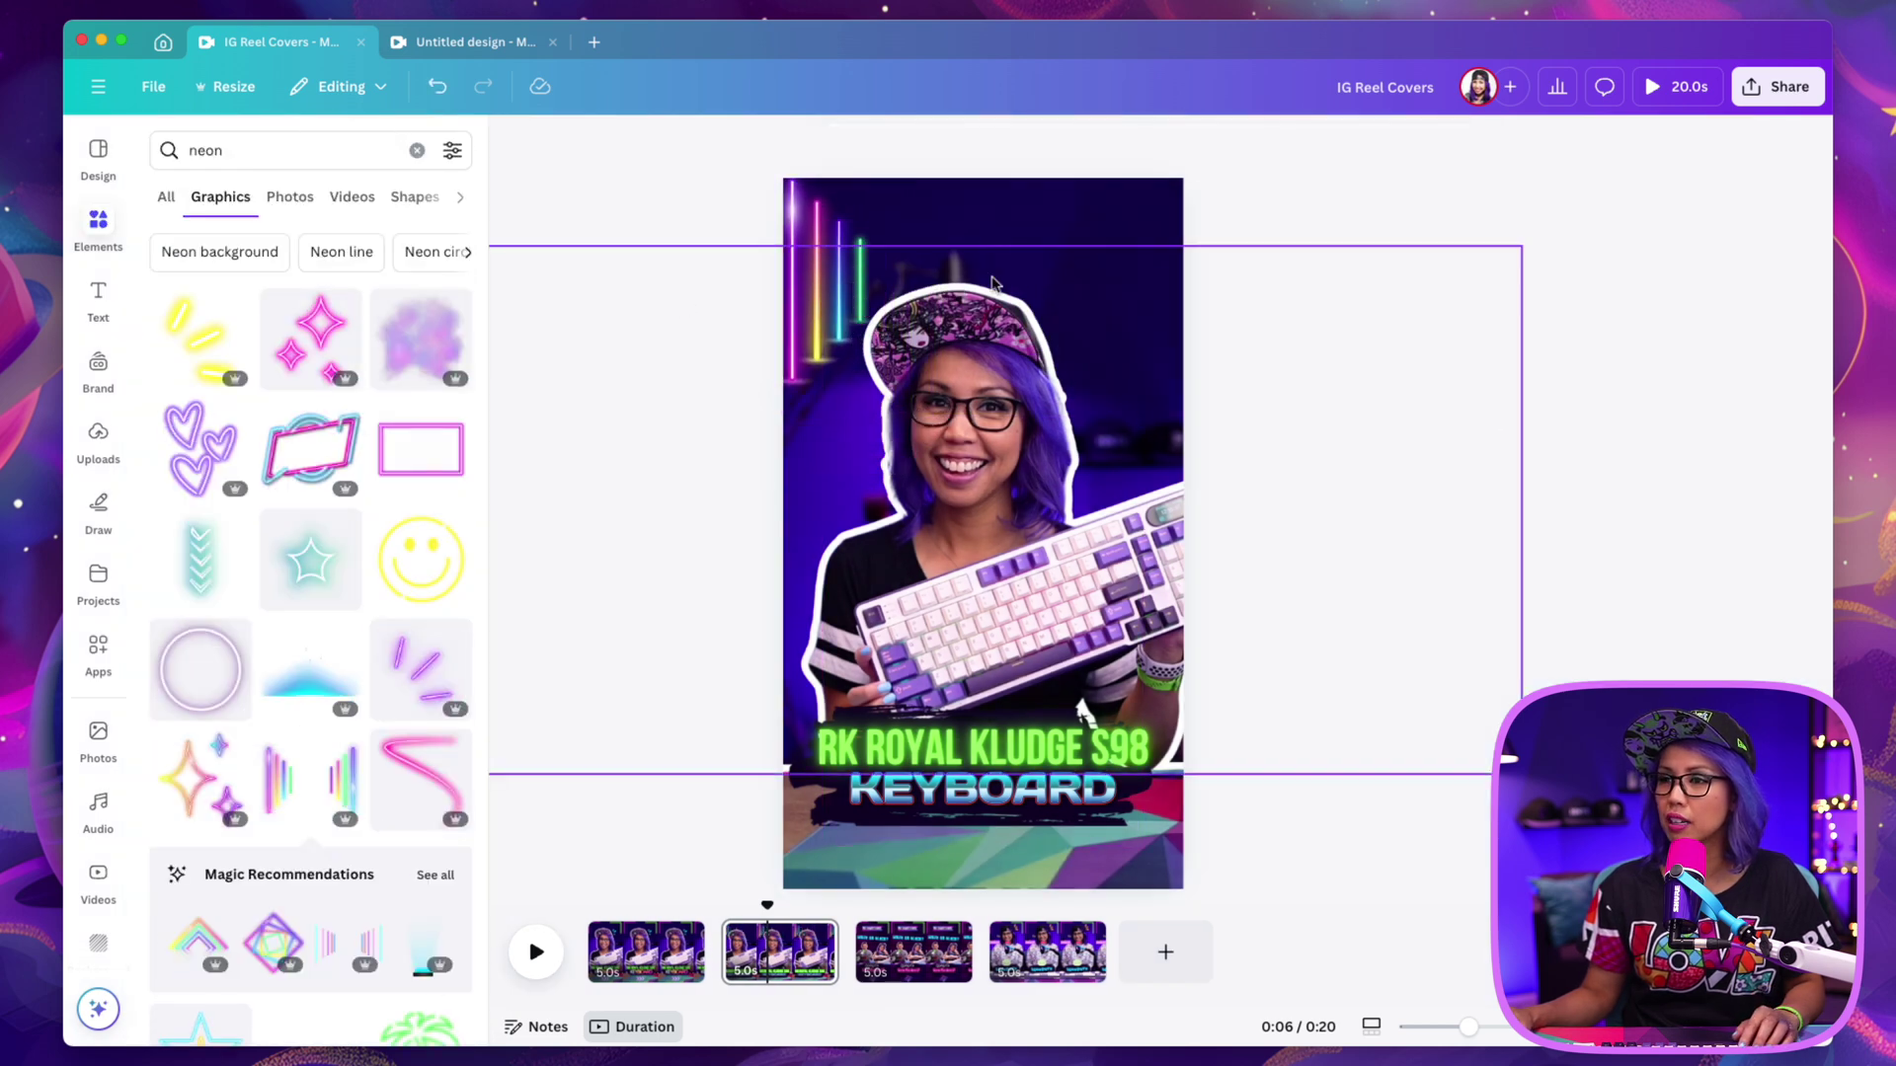
Duplicate the cropped neon bars, flip the copy horizontally, and align it in the cover's upper-right corner
left_click(814, 223)
left_click_drag(815, 222, 1115, 232, "alt")
left_click(1182, 144)
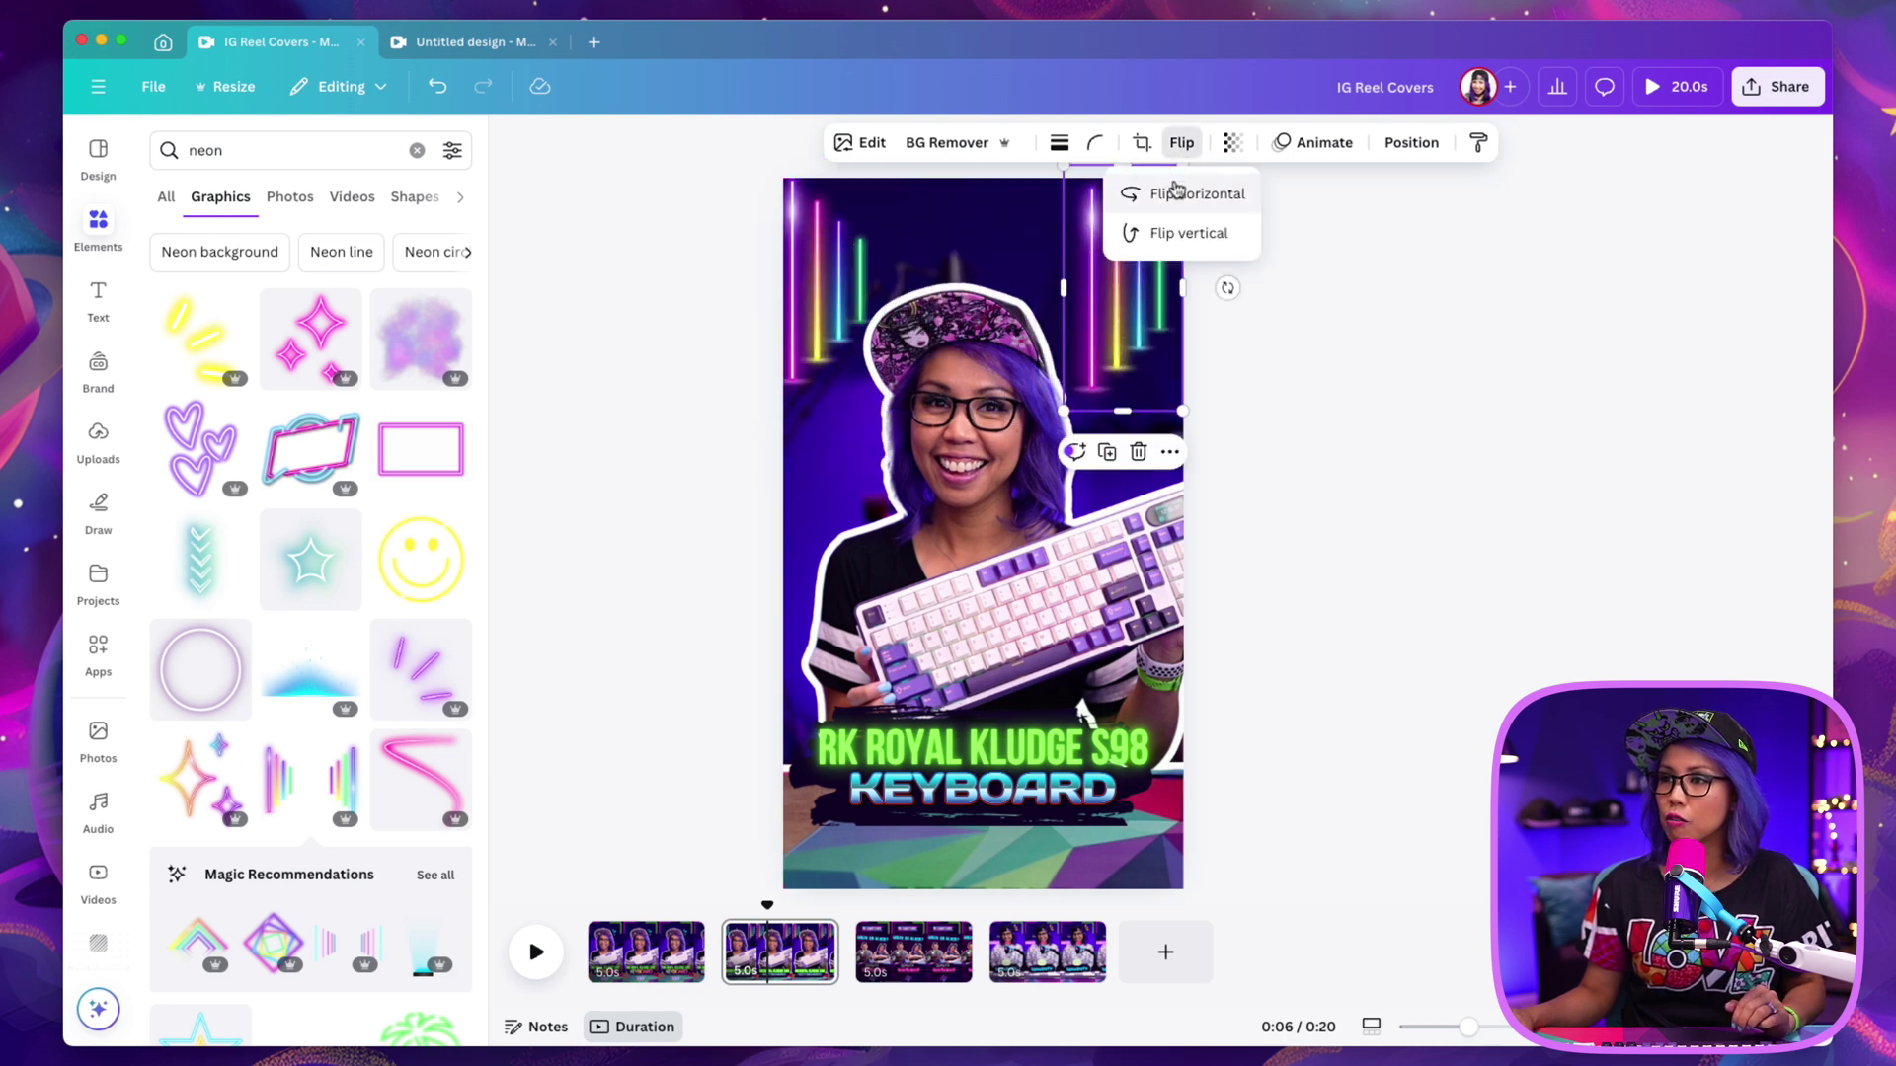
left_click(1189, 190)
left_click_drag(1148, 317, 1169, 312)
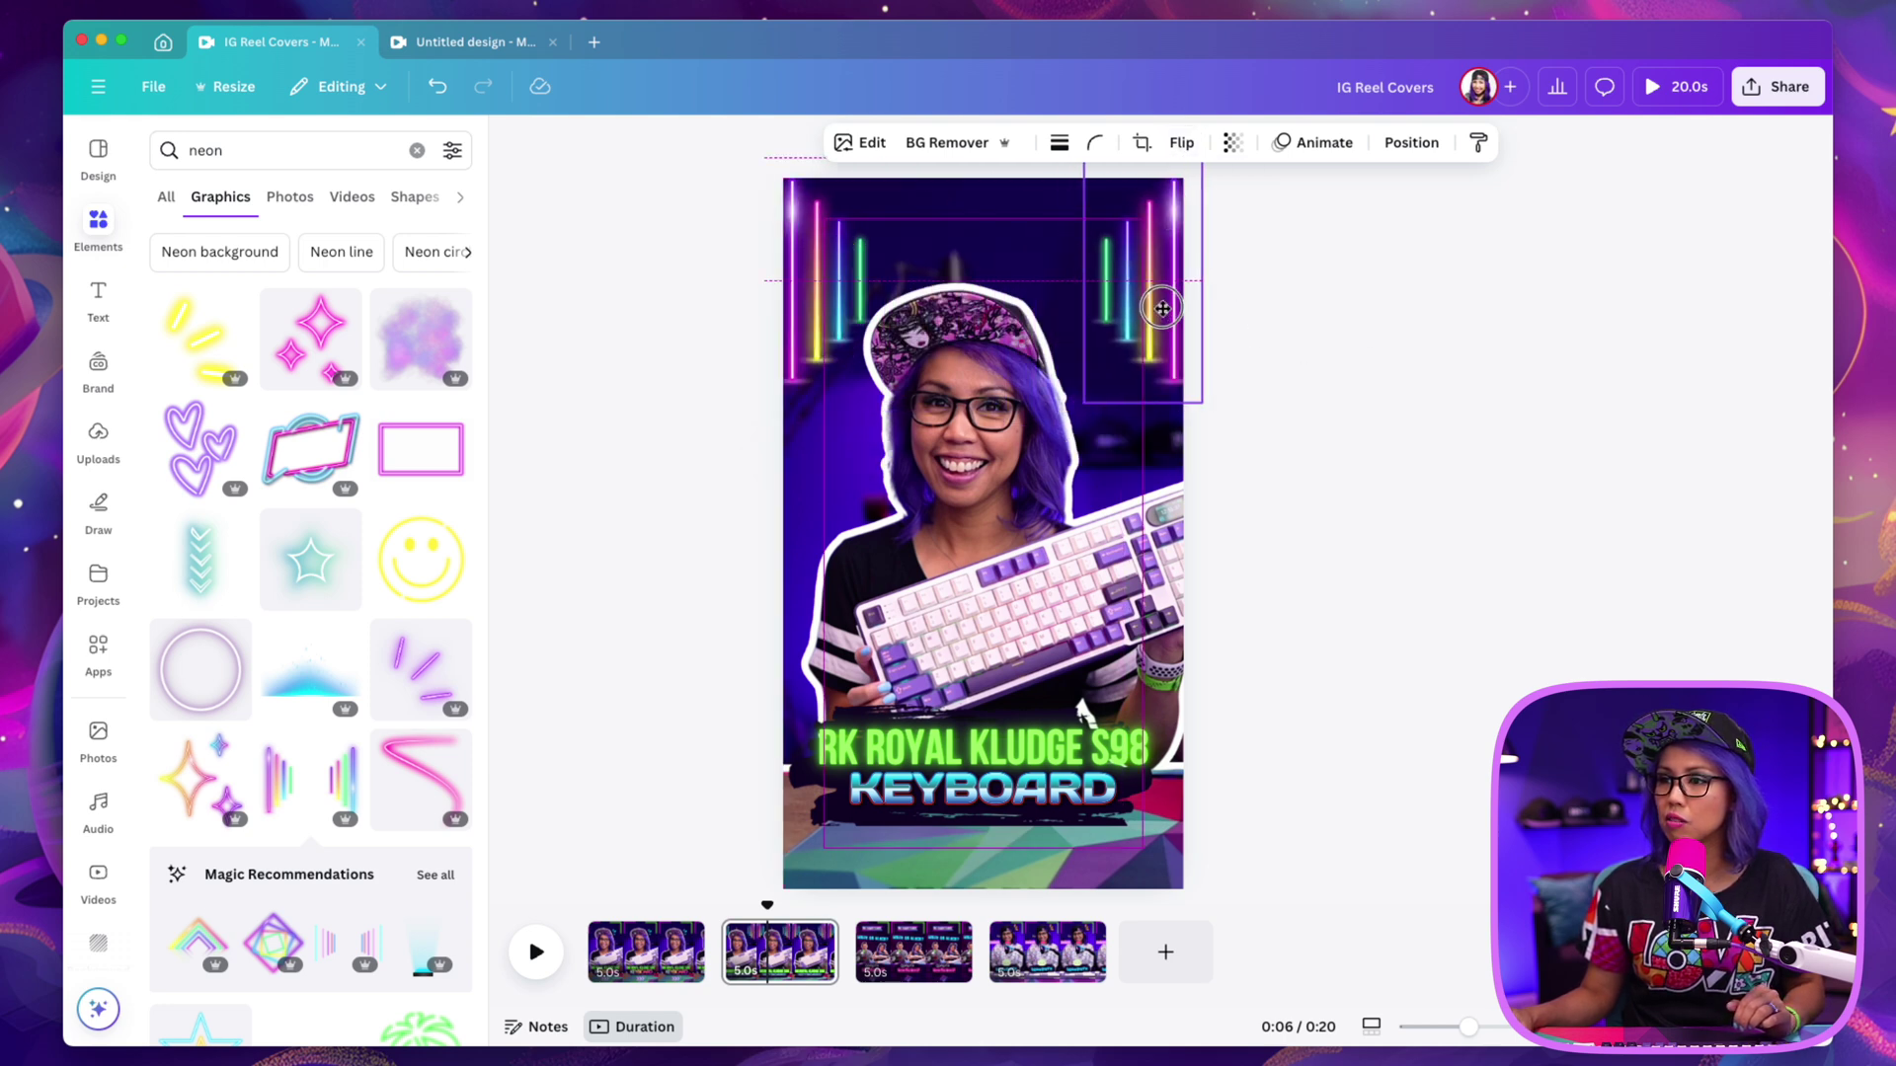
left_click(1394, 364)
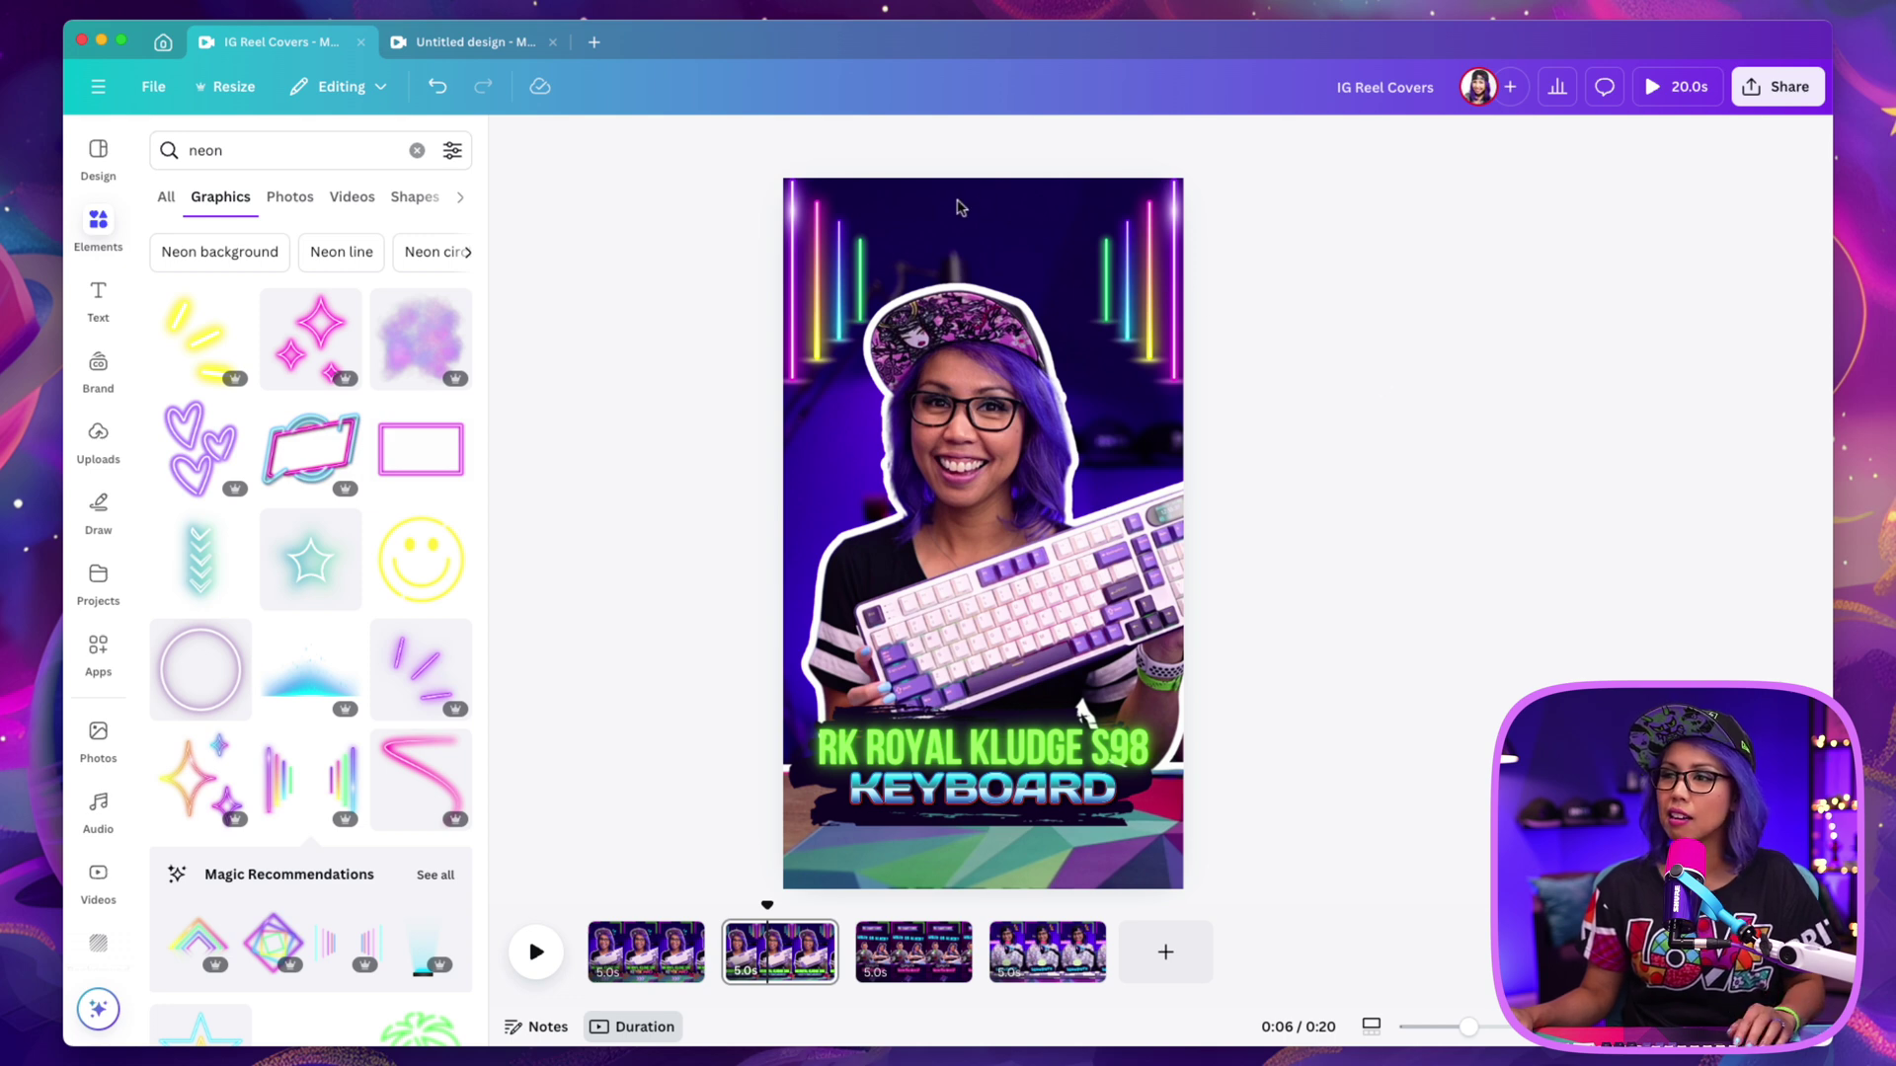
Try the pink neon swirl on the cover rotated to about -61°, and delete it
left_click(423, 809)
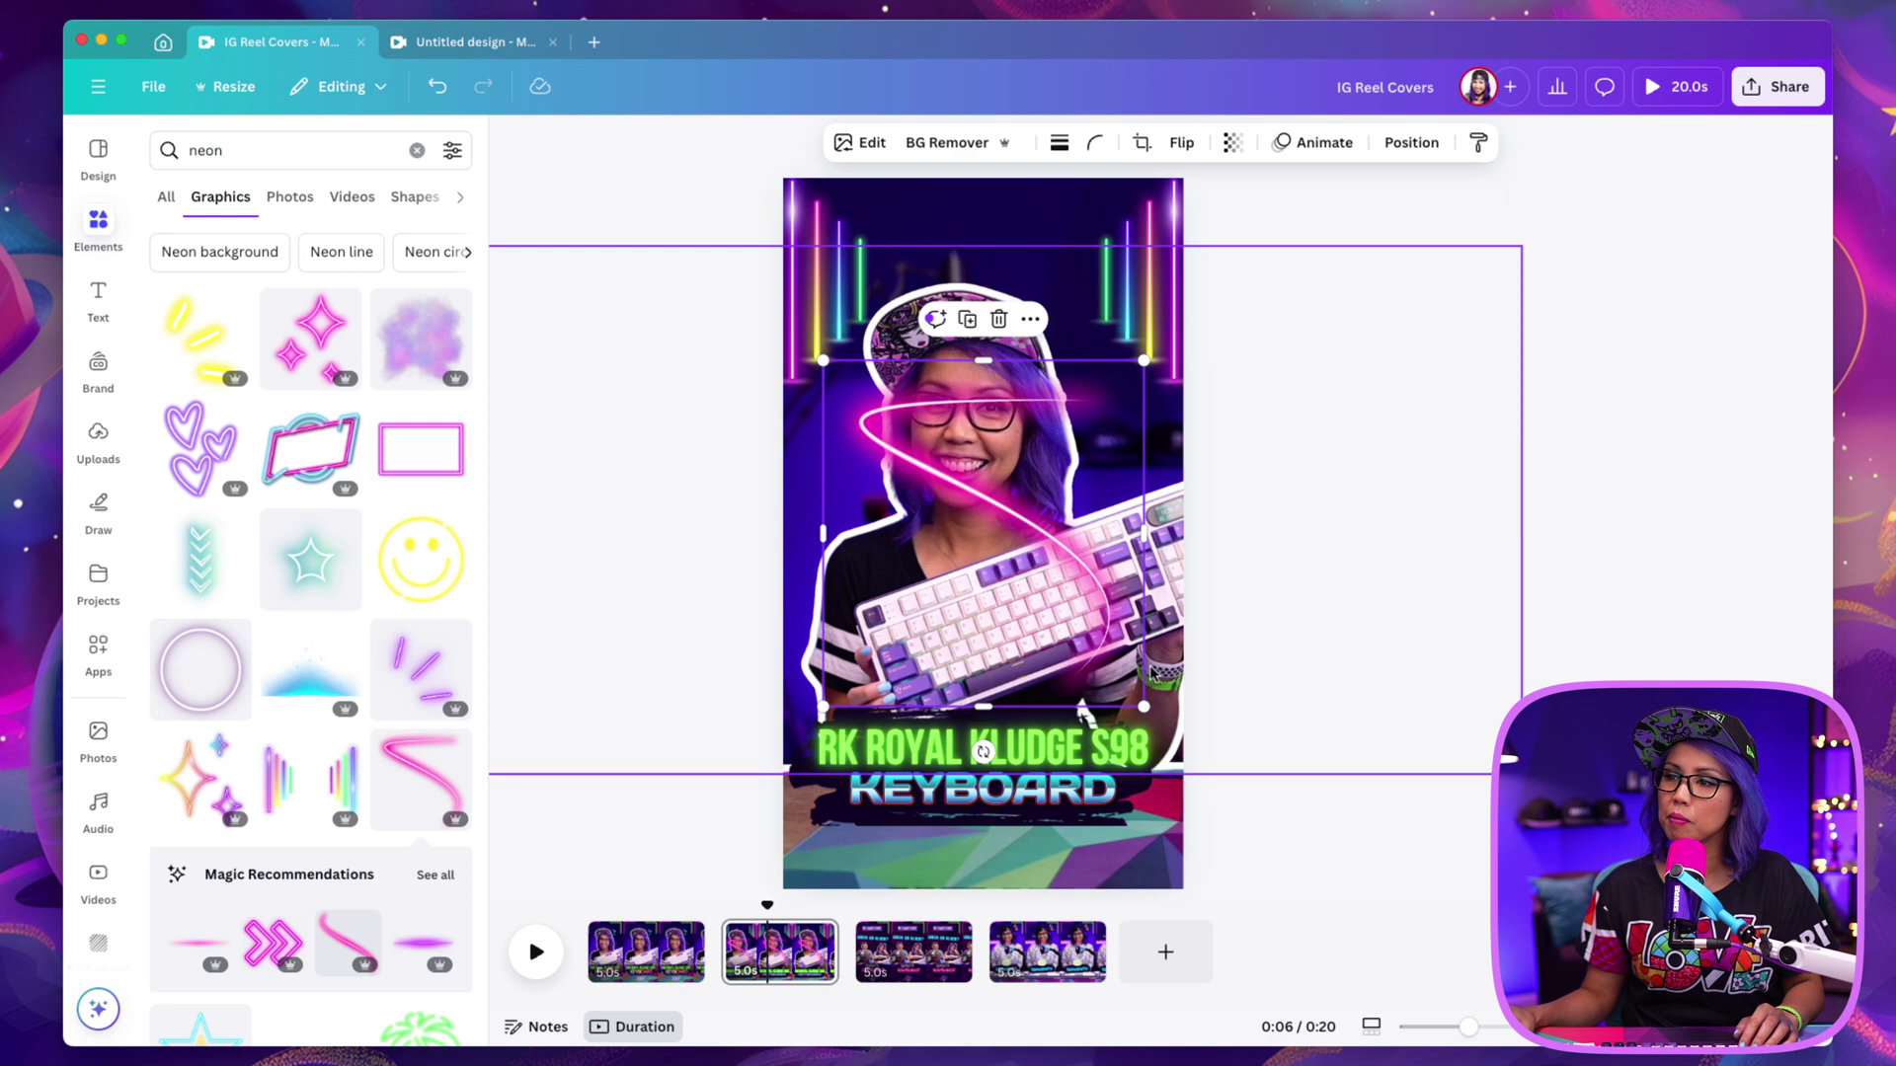
left_click_drag(983, 752, 1209, 656)
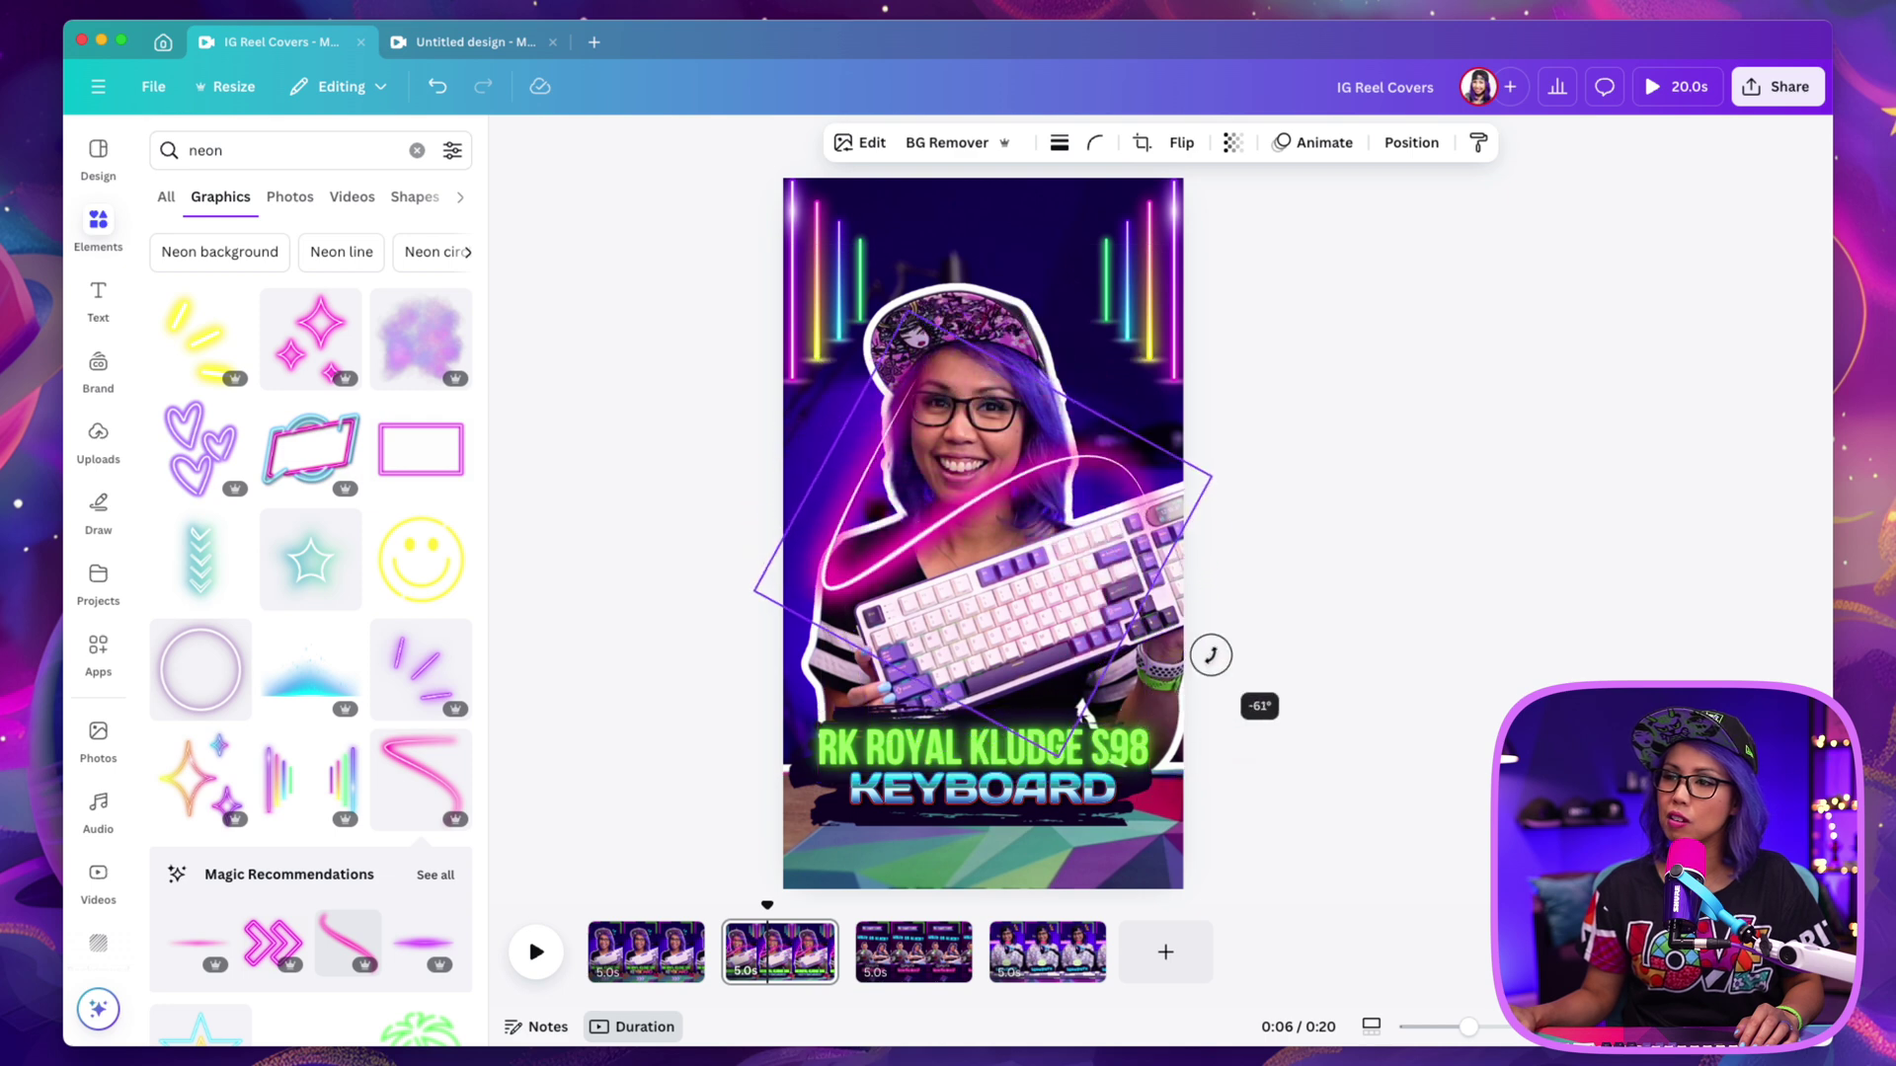
key("Delete")
Add the neon music notes graphic from the "neon" results and center it above the person's cap
scroll(335, 703, "down", 3)
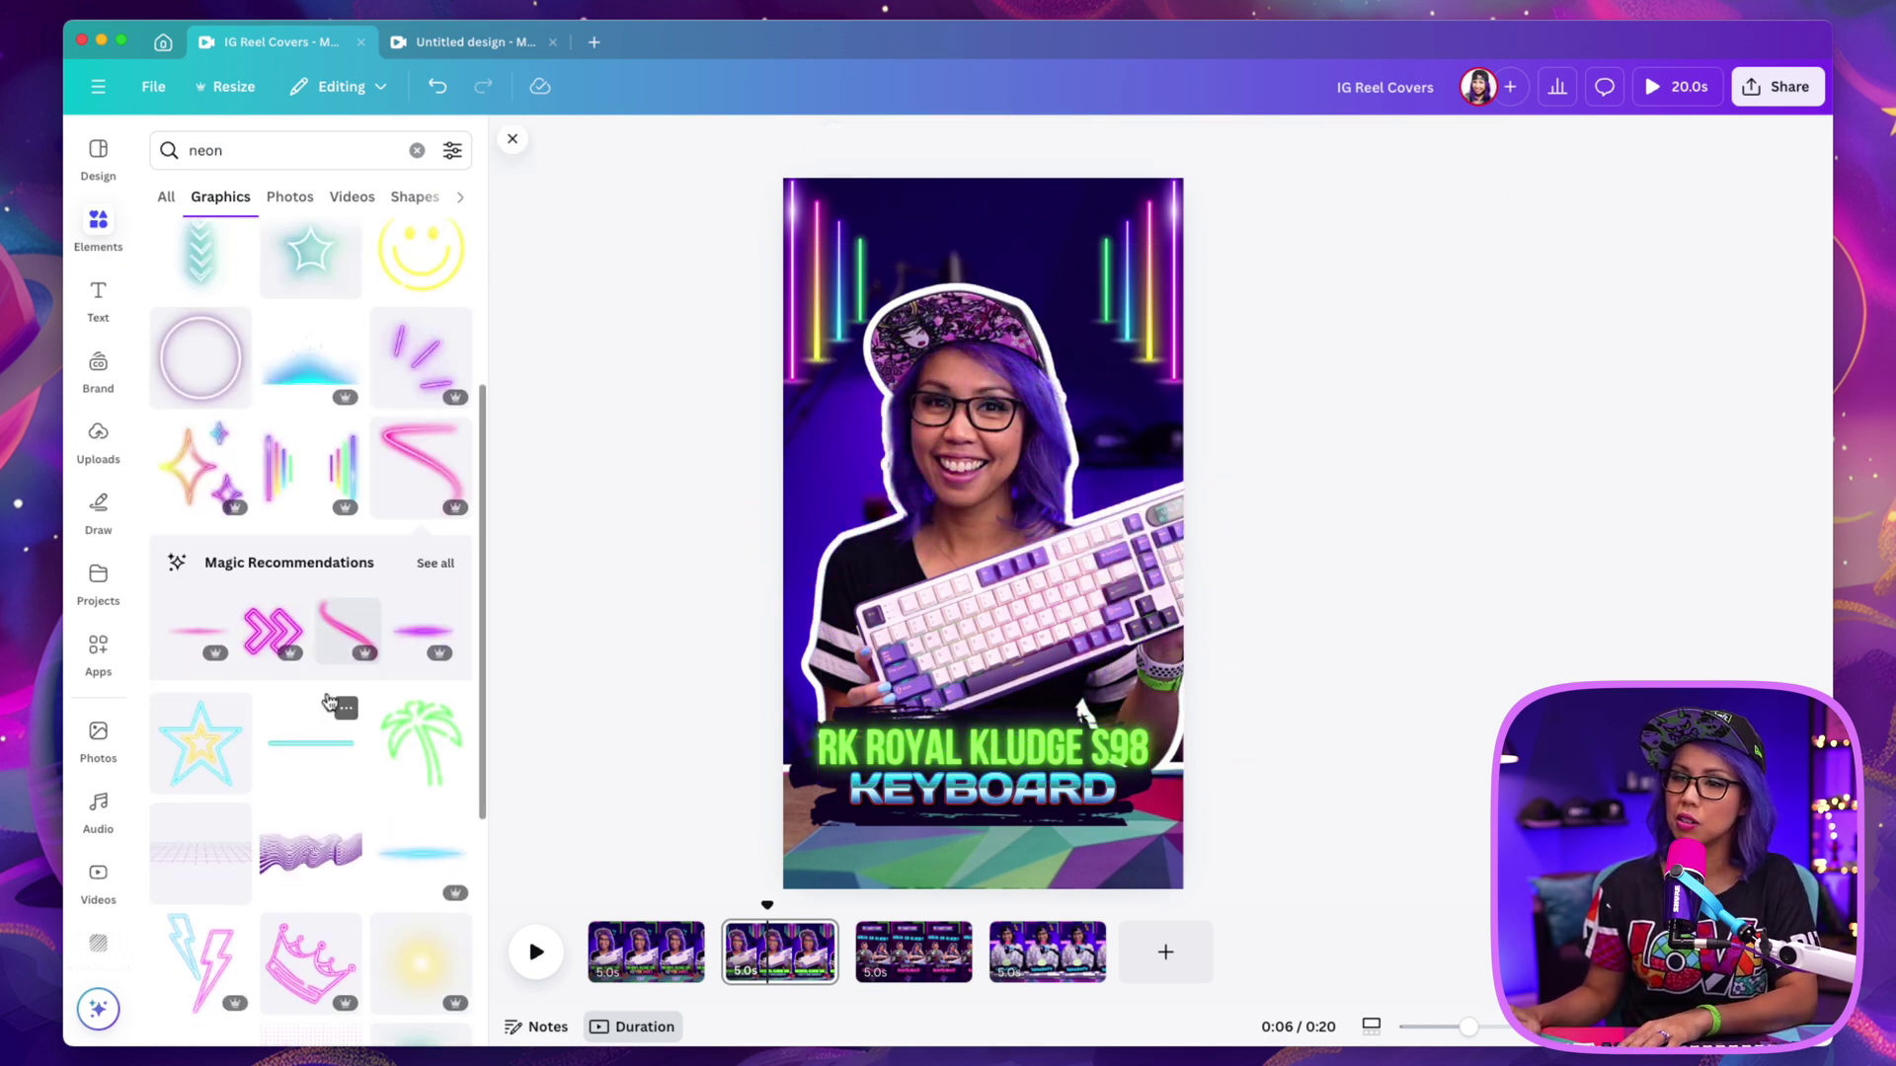
scroll(301, 700, "down", 7)
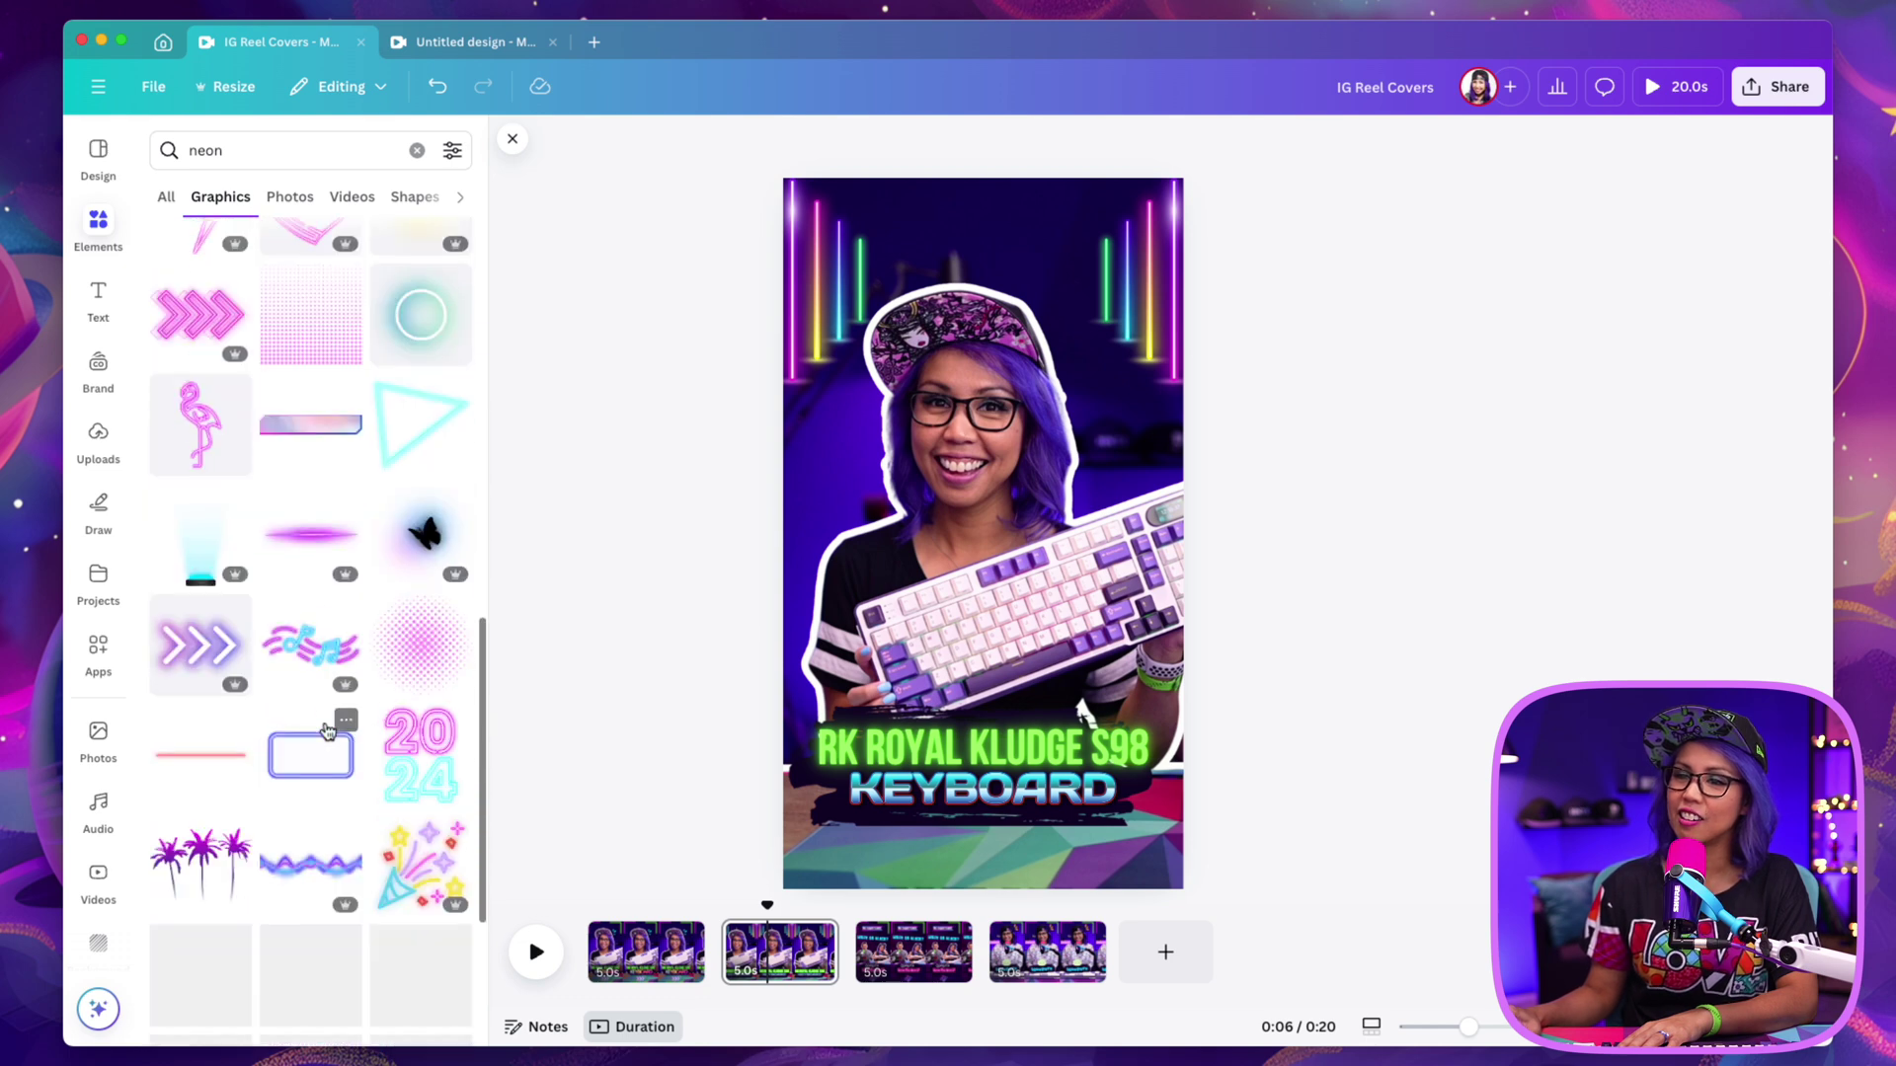
scroll(327, 731, "down", 2)
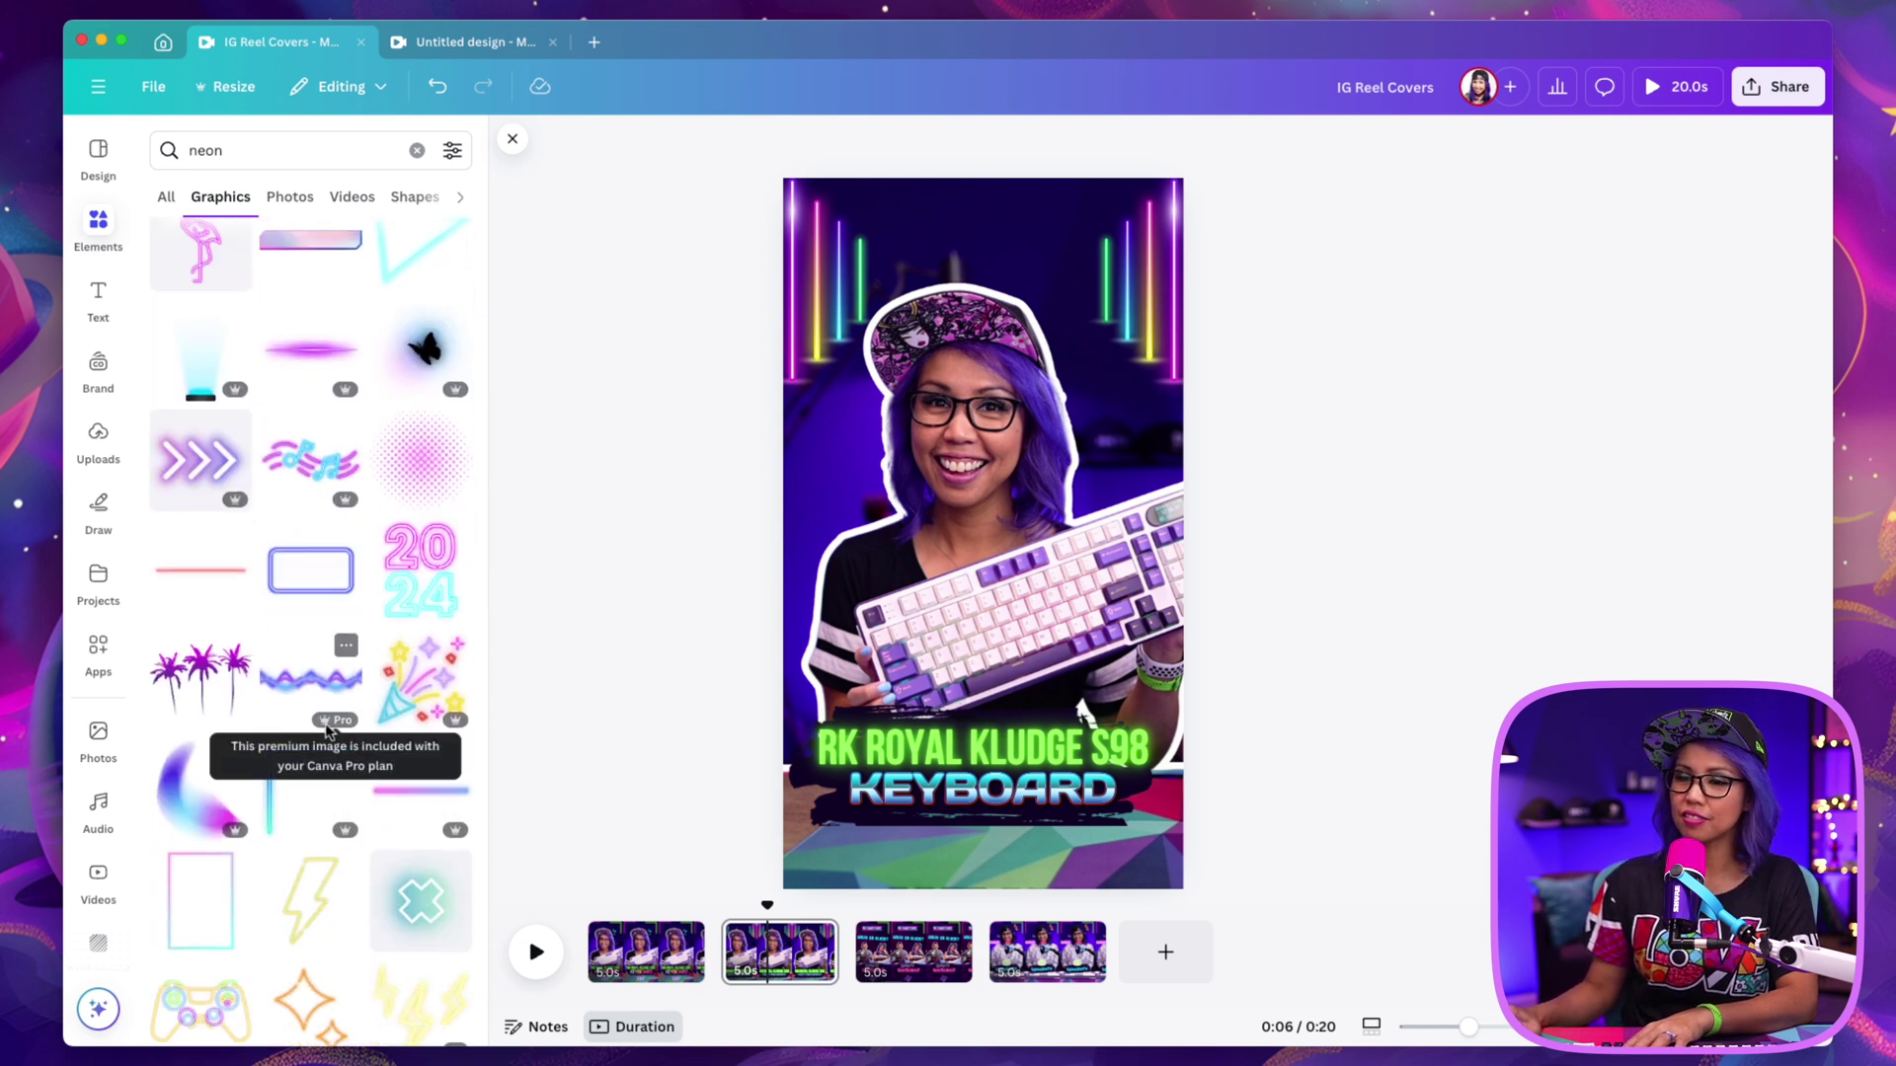
left_click(318, 464)
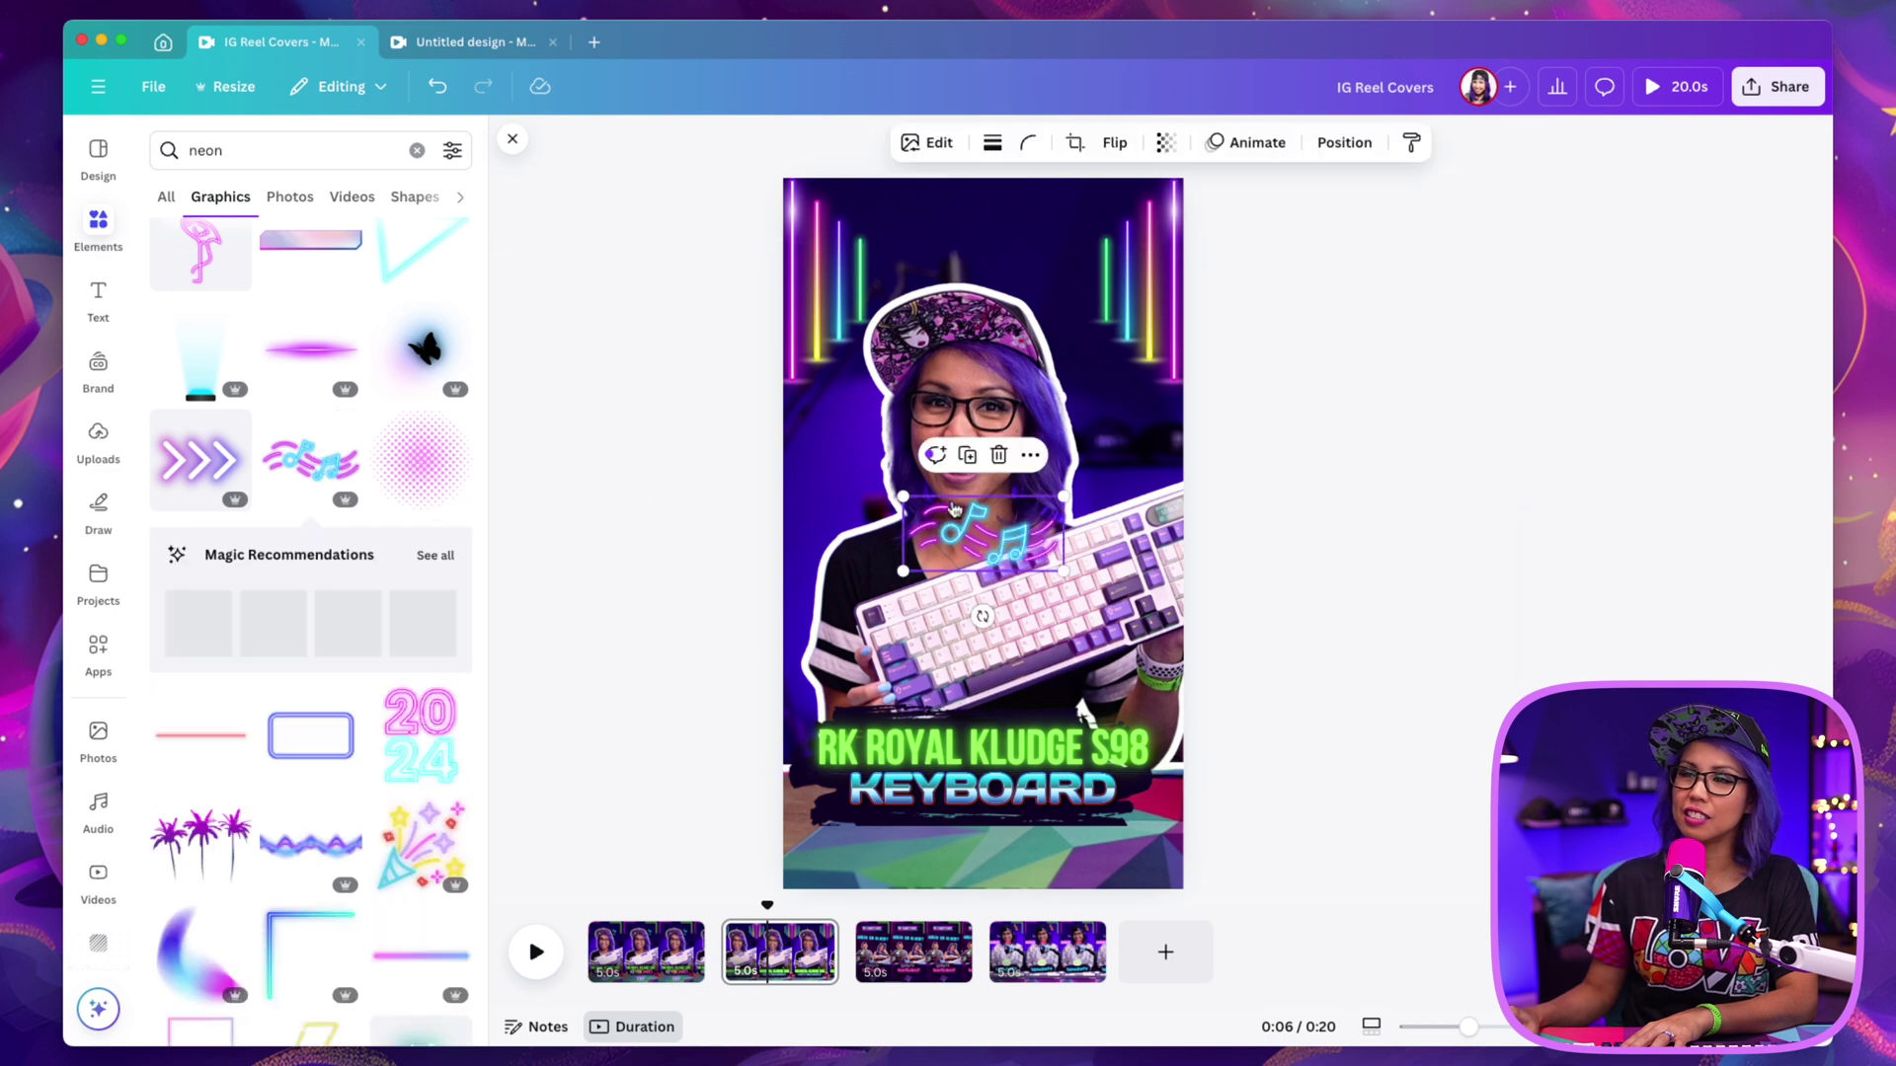
left_click_drag(969, 527, 964, 225)
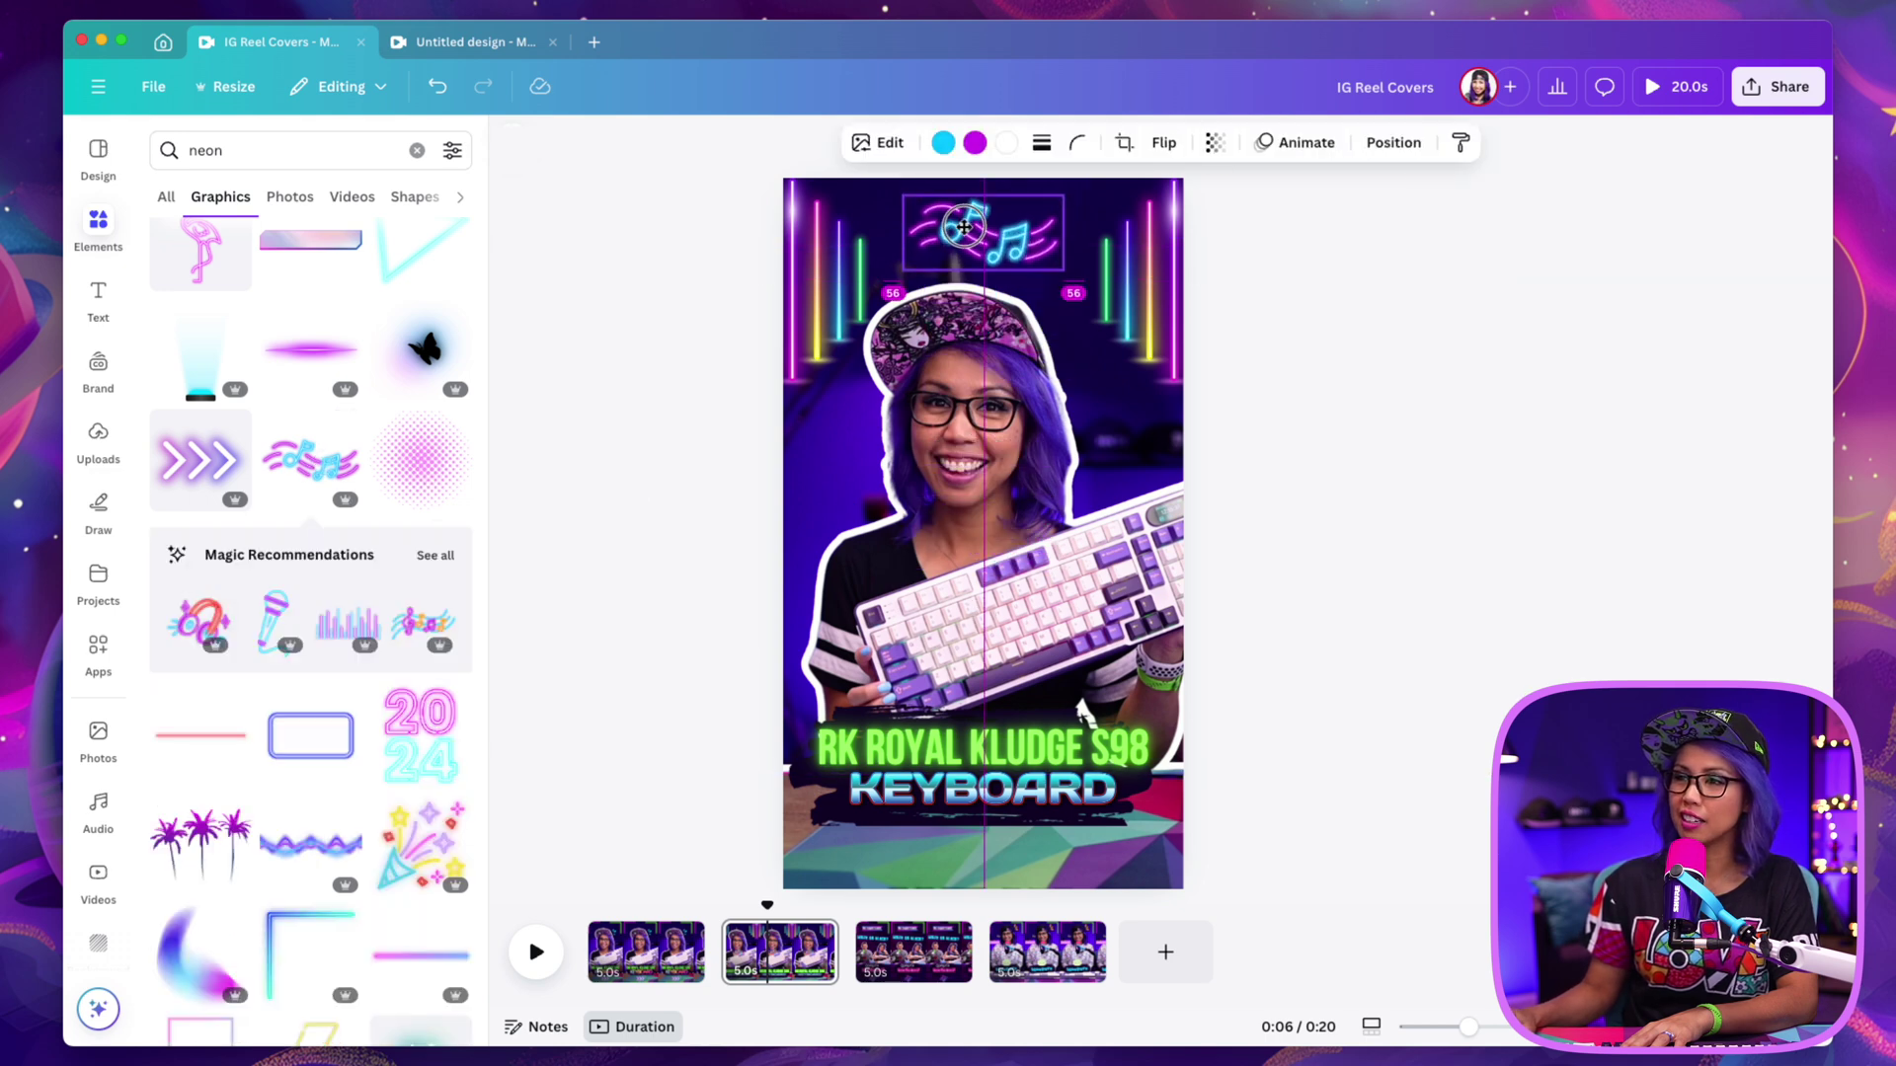
left_click(1241, 600)
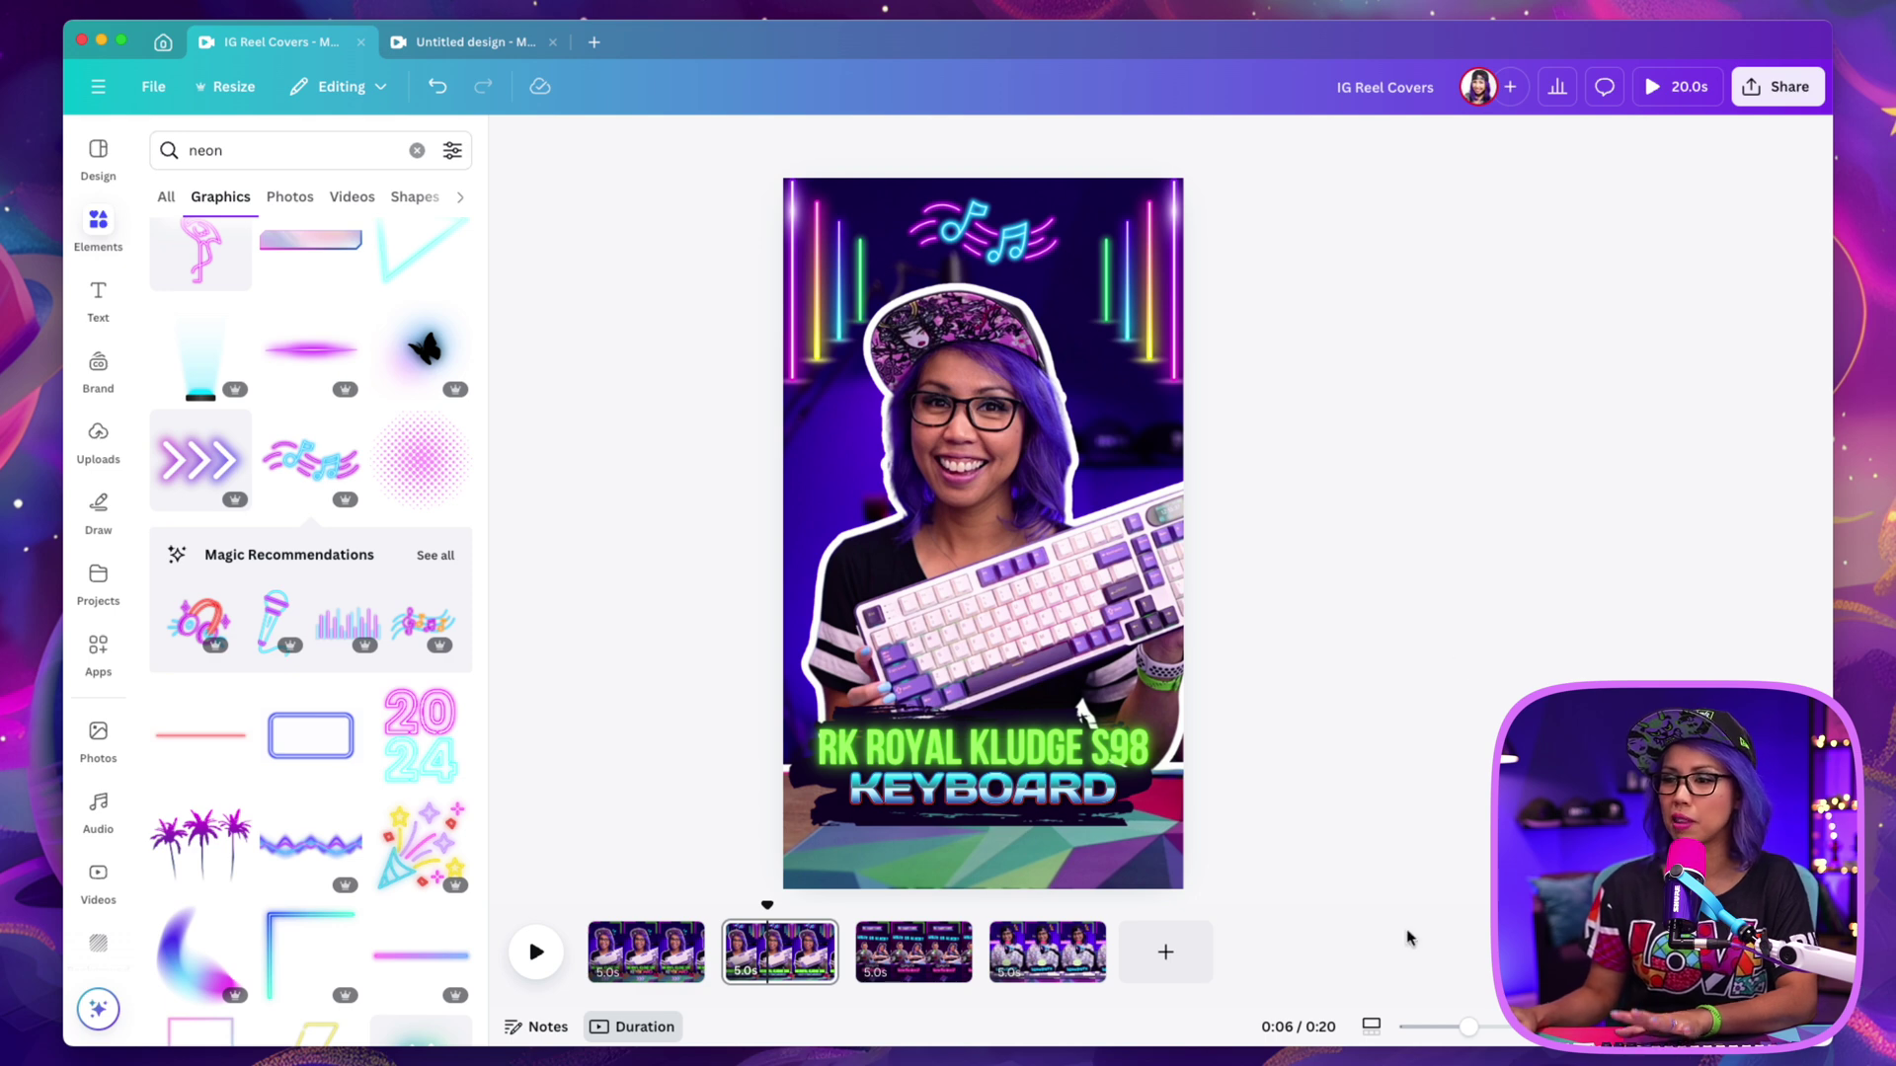
Examine the neon accents on the first page's cover, return to page 2, and browse more neon graphics
left_click(610, 967)
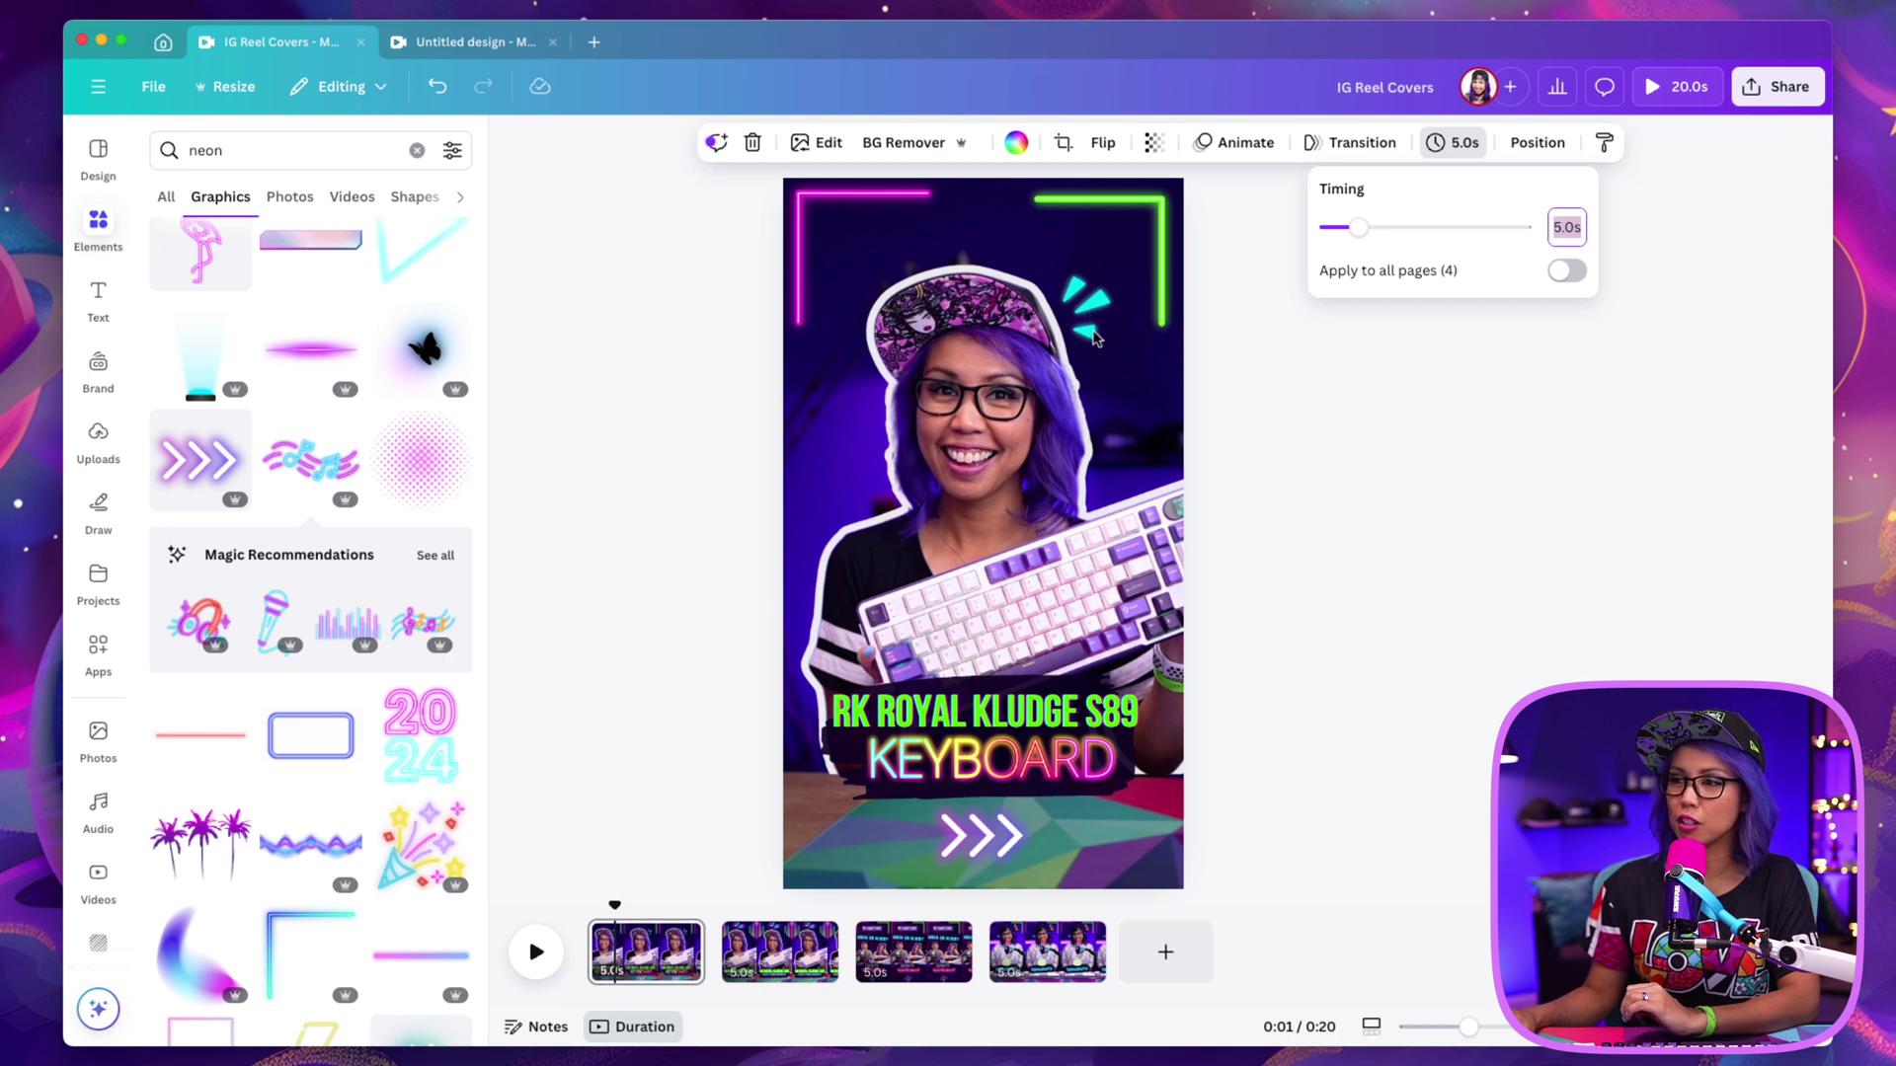
left_click(976, 841)
left_click(746, 897)
left_click(808, 938)
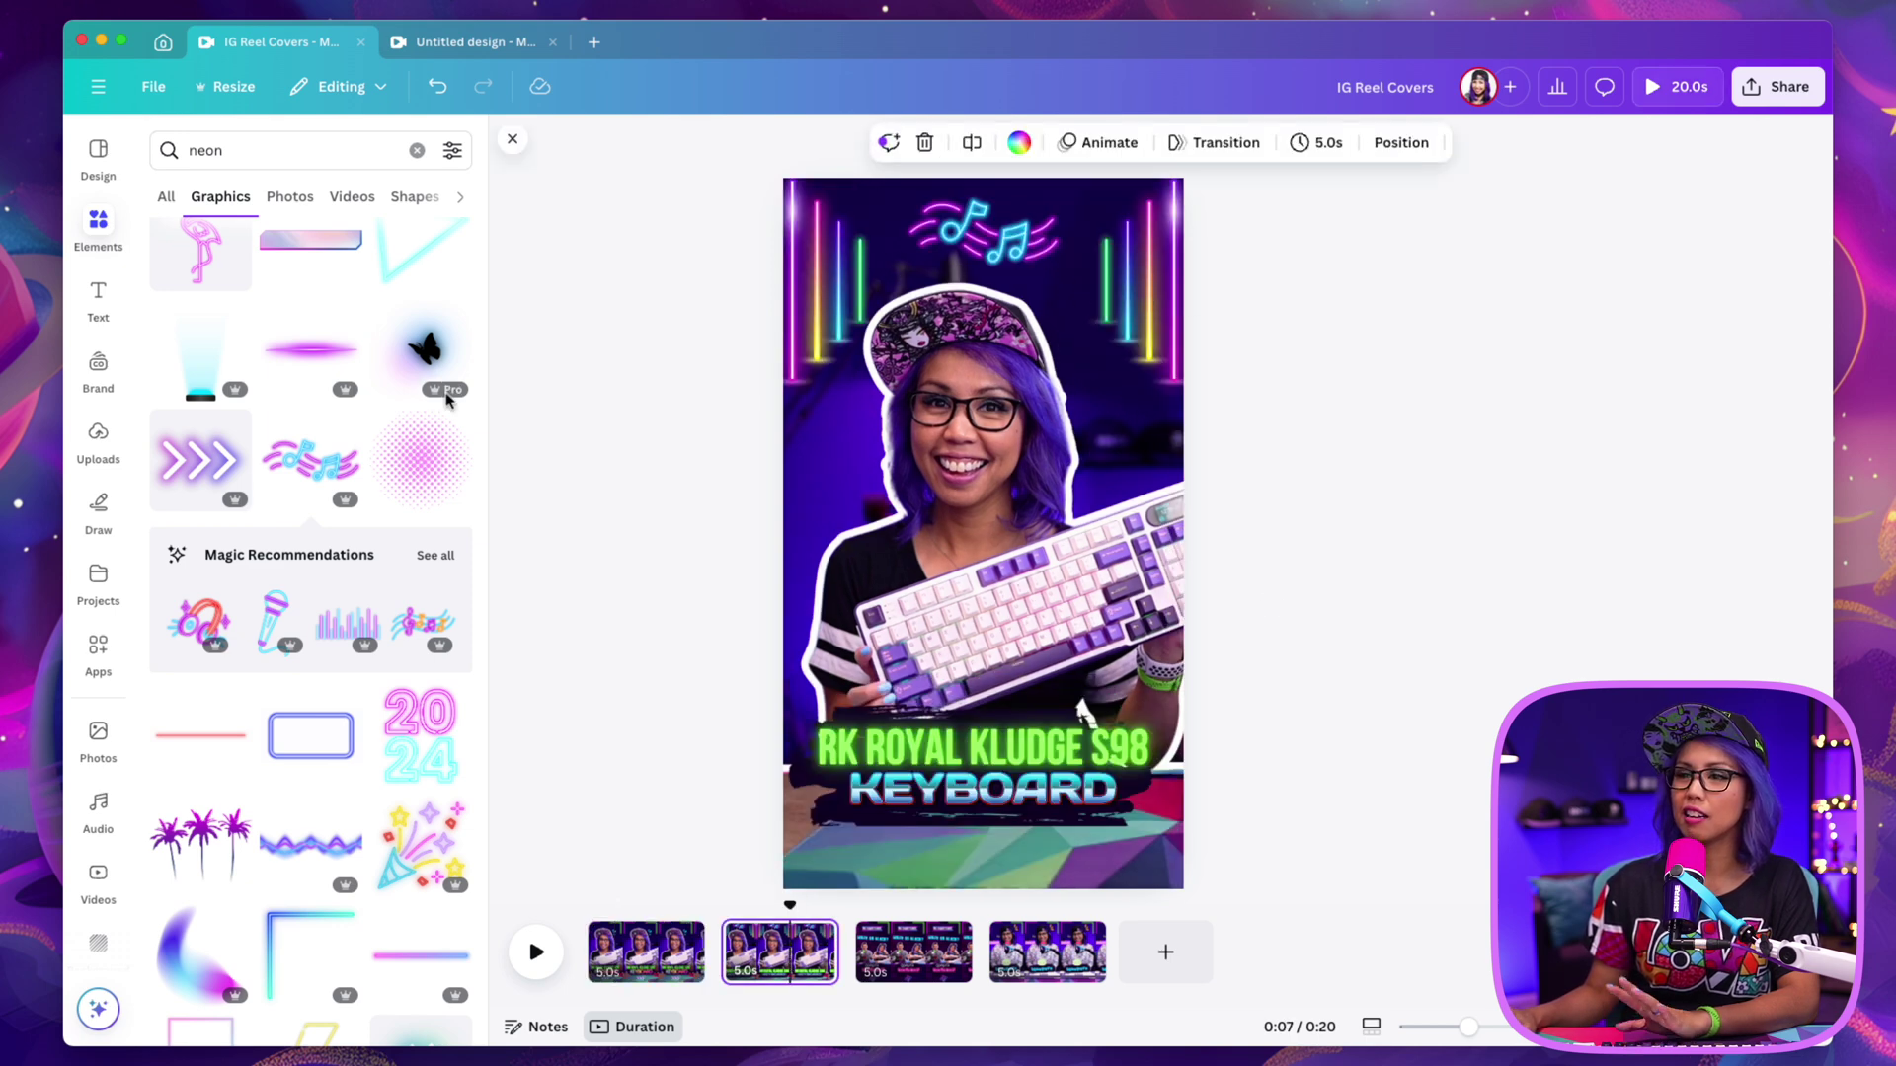
scroll(346, 750, "down", 10)
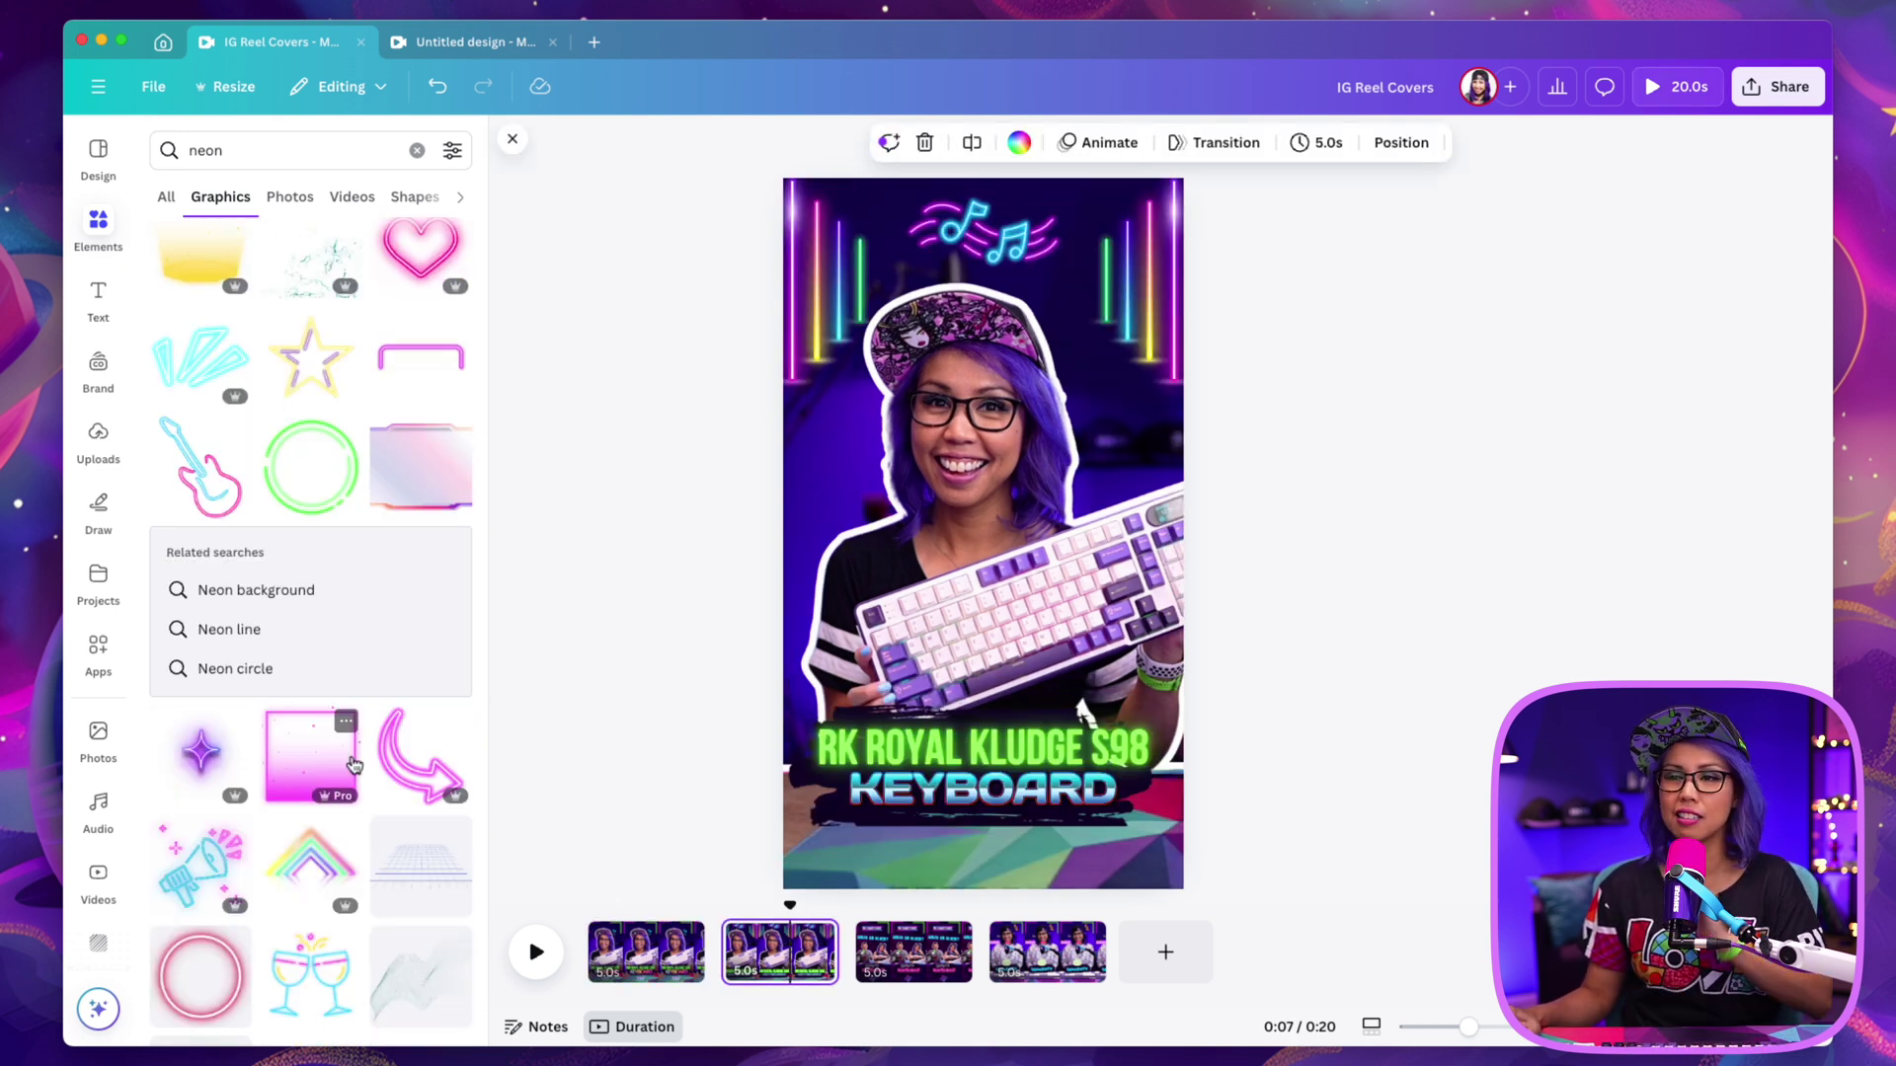
scroll(345, 691, "down", 2)
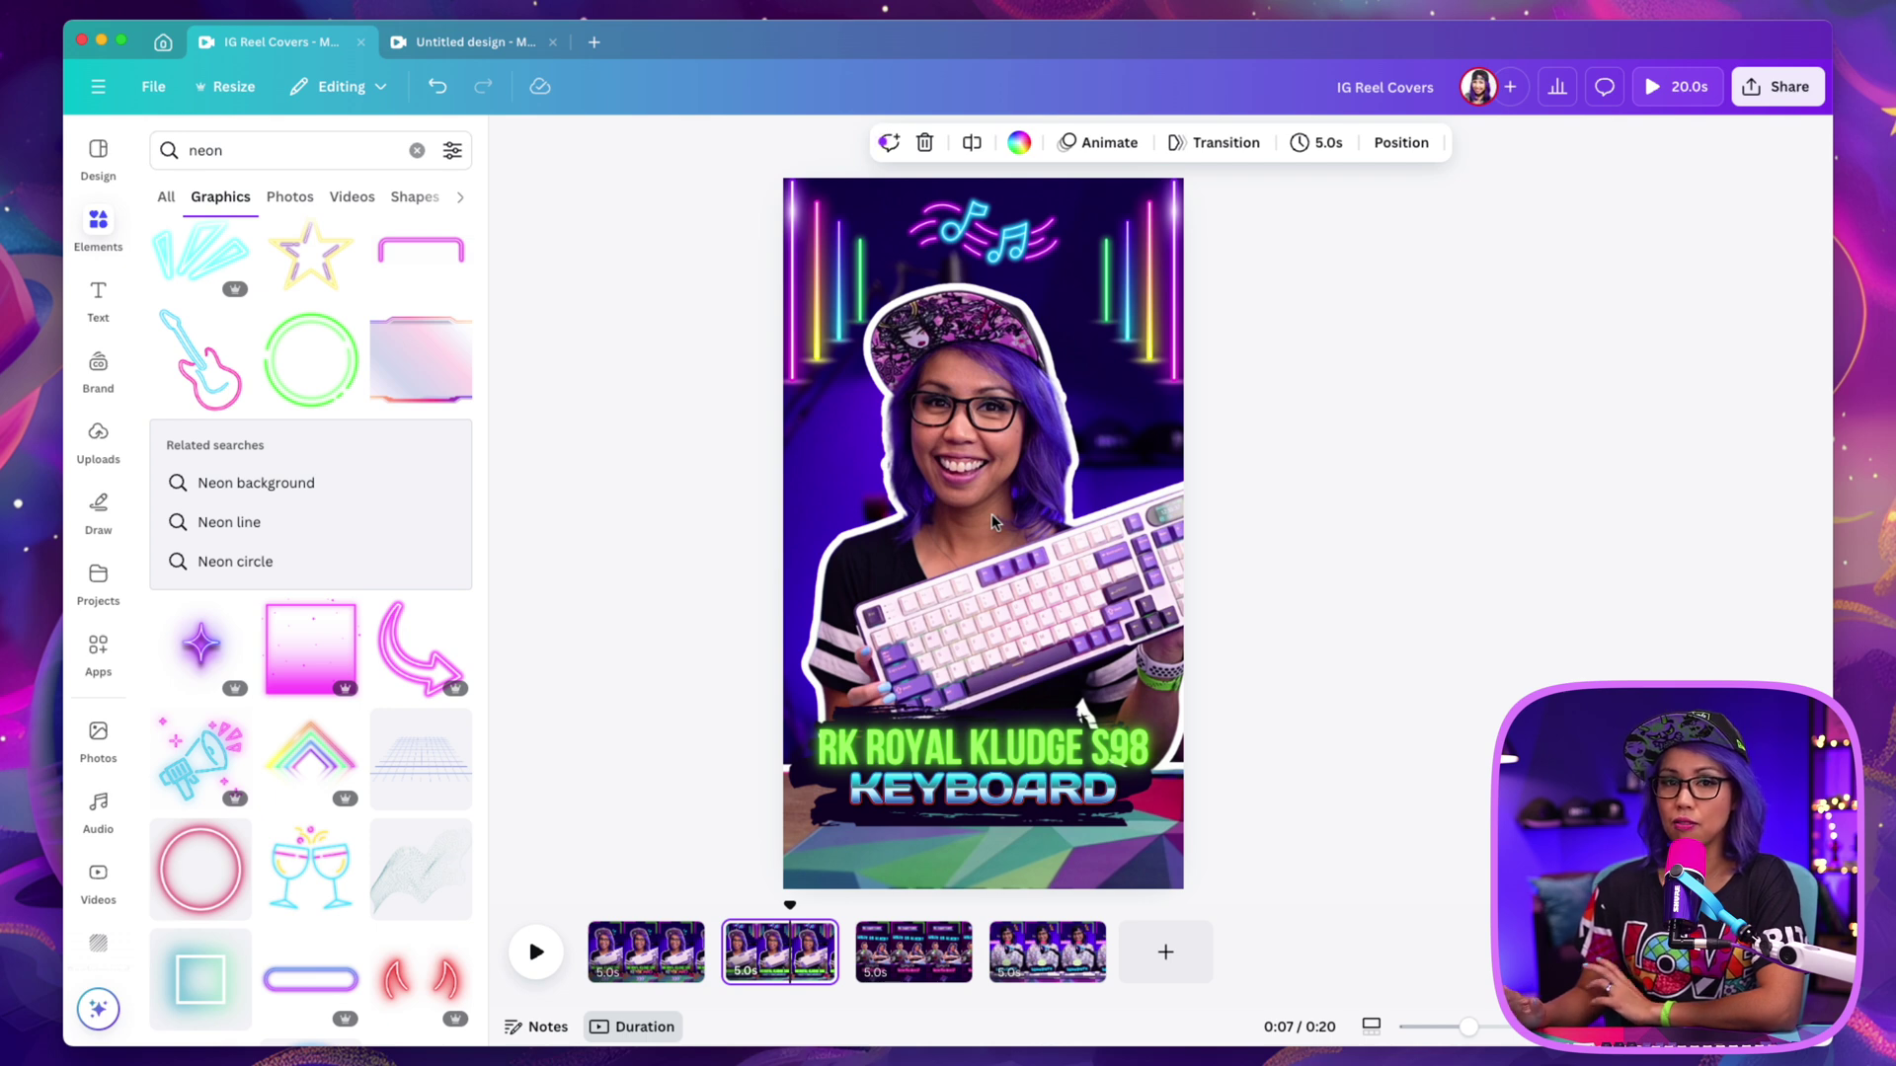
Set up a download of the design as a JPG with quality 100
left_click(1777, 87)
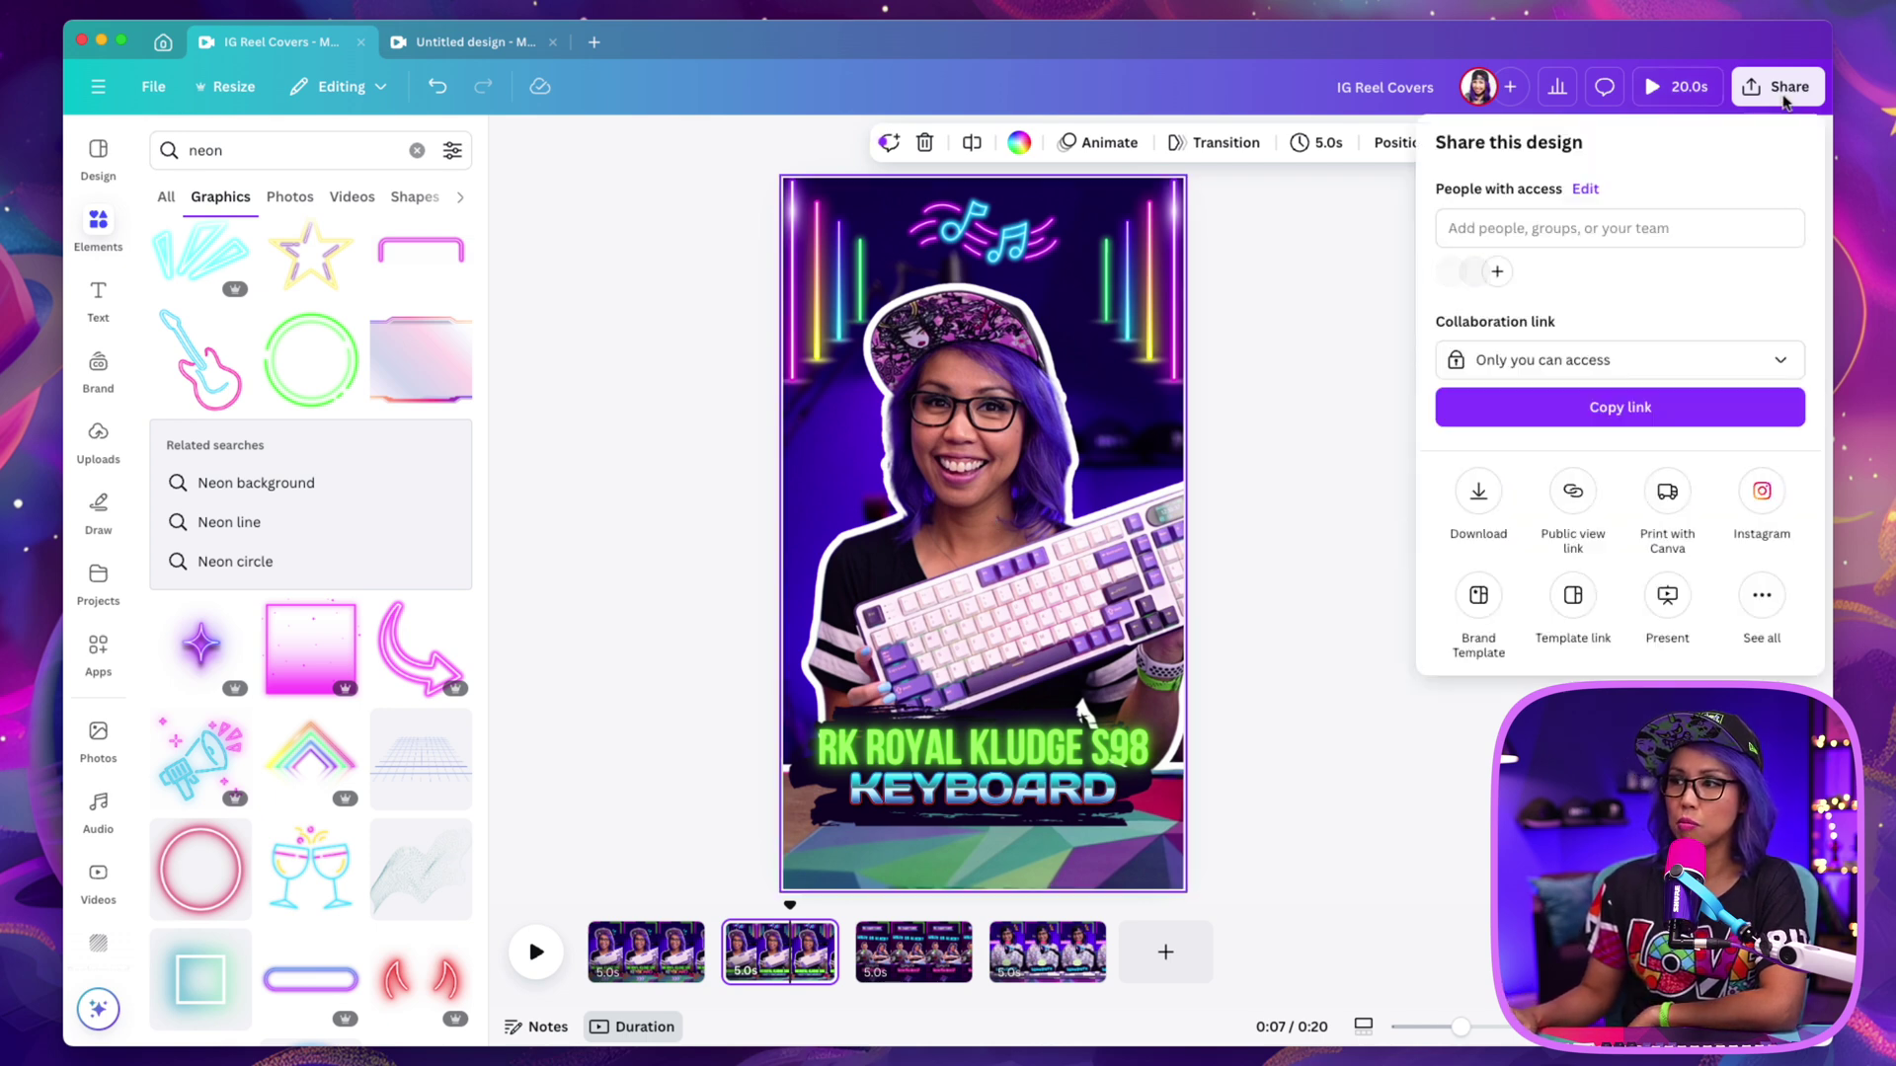
left_click(1475, 496)
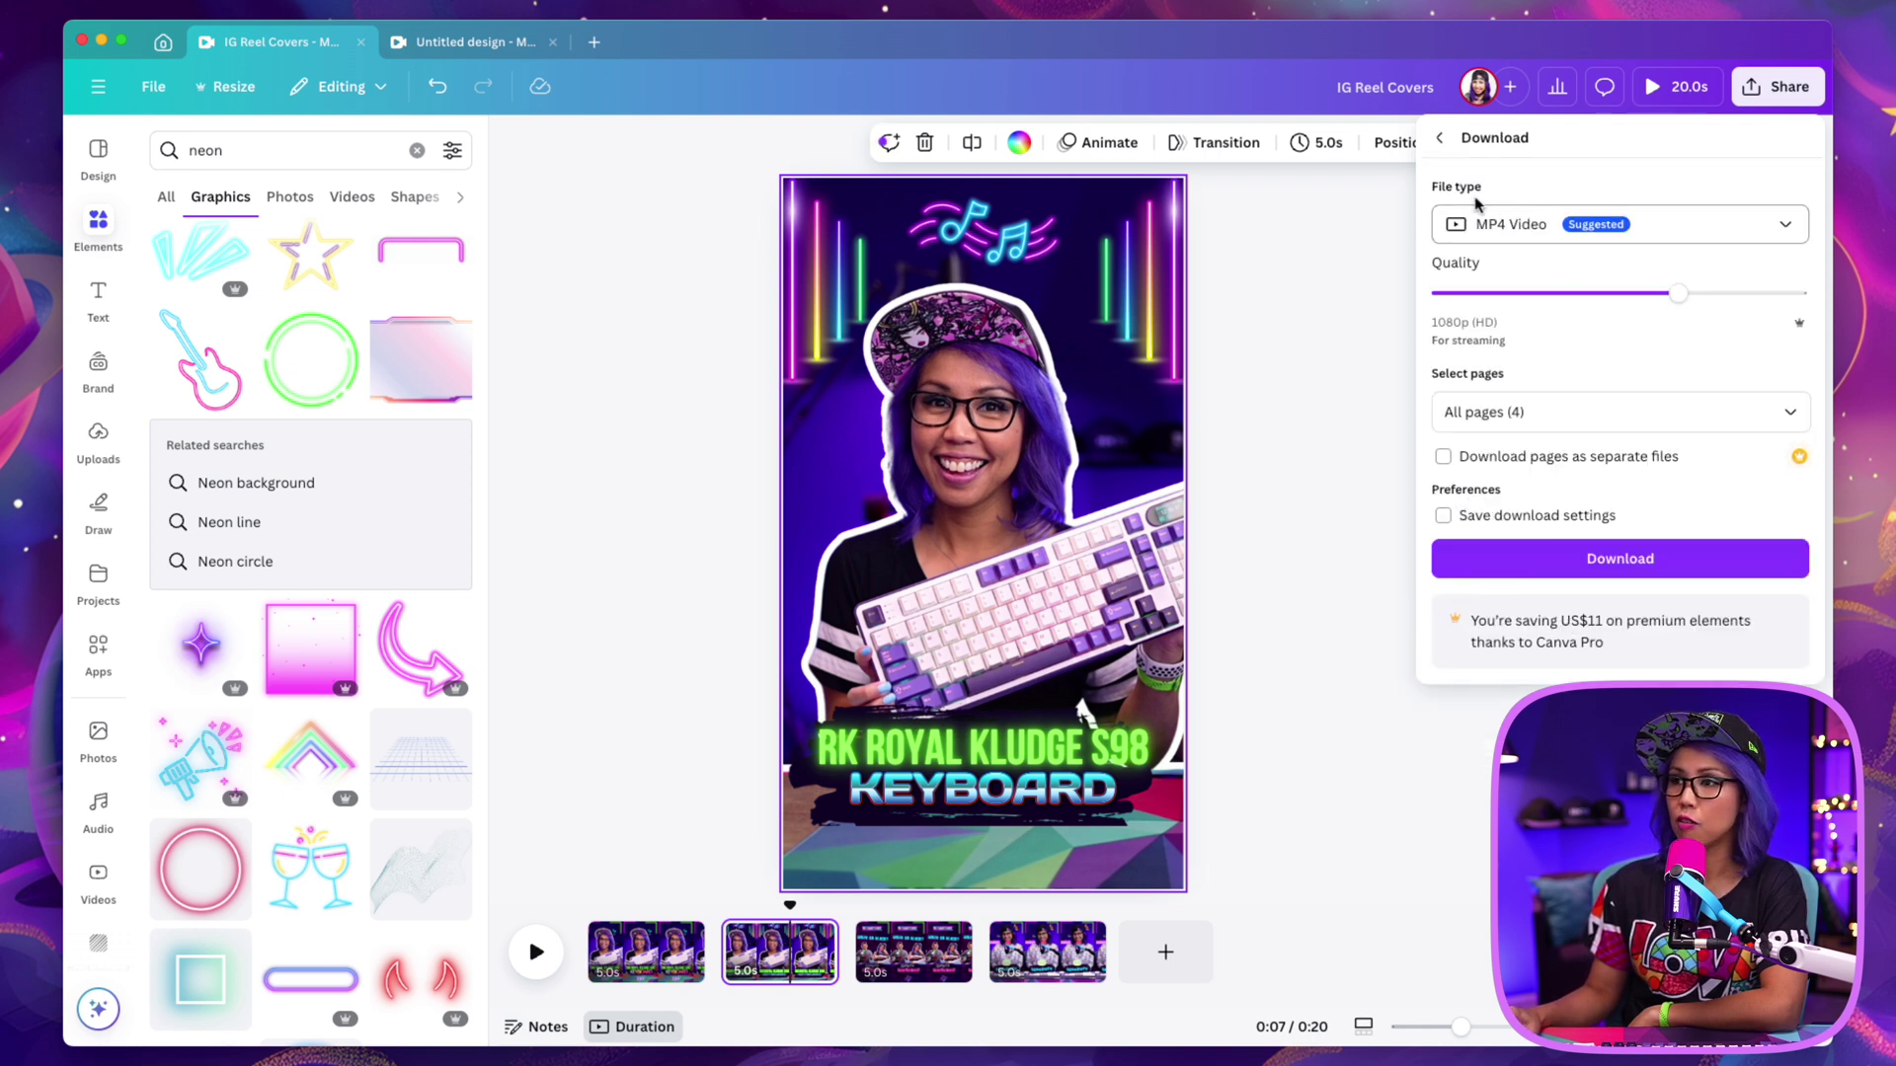
left_click(1505, 226)
left_click(1532, 281)
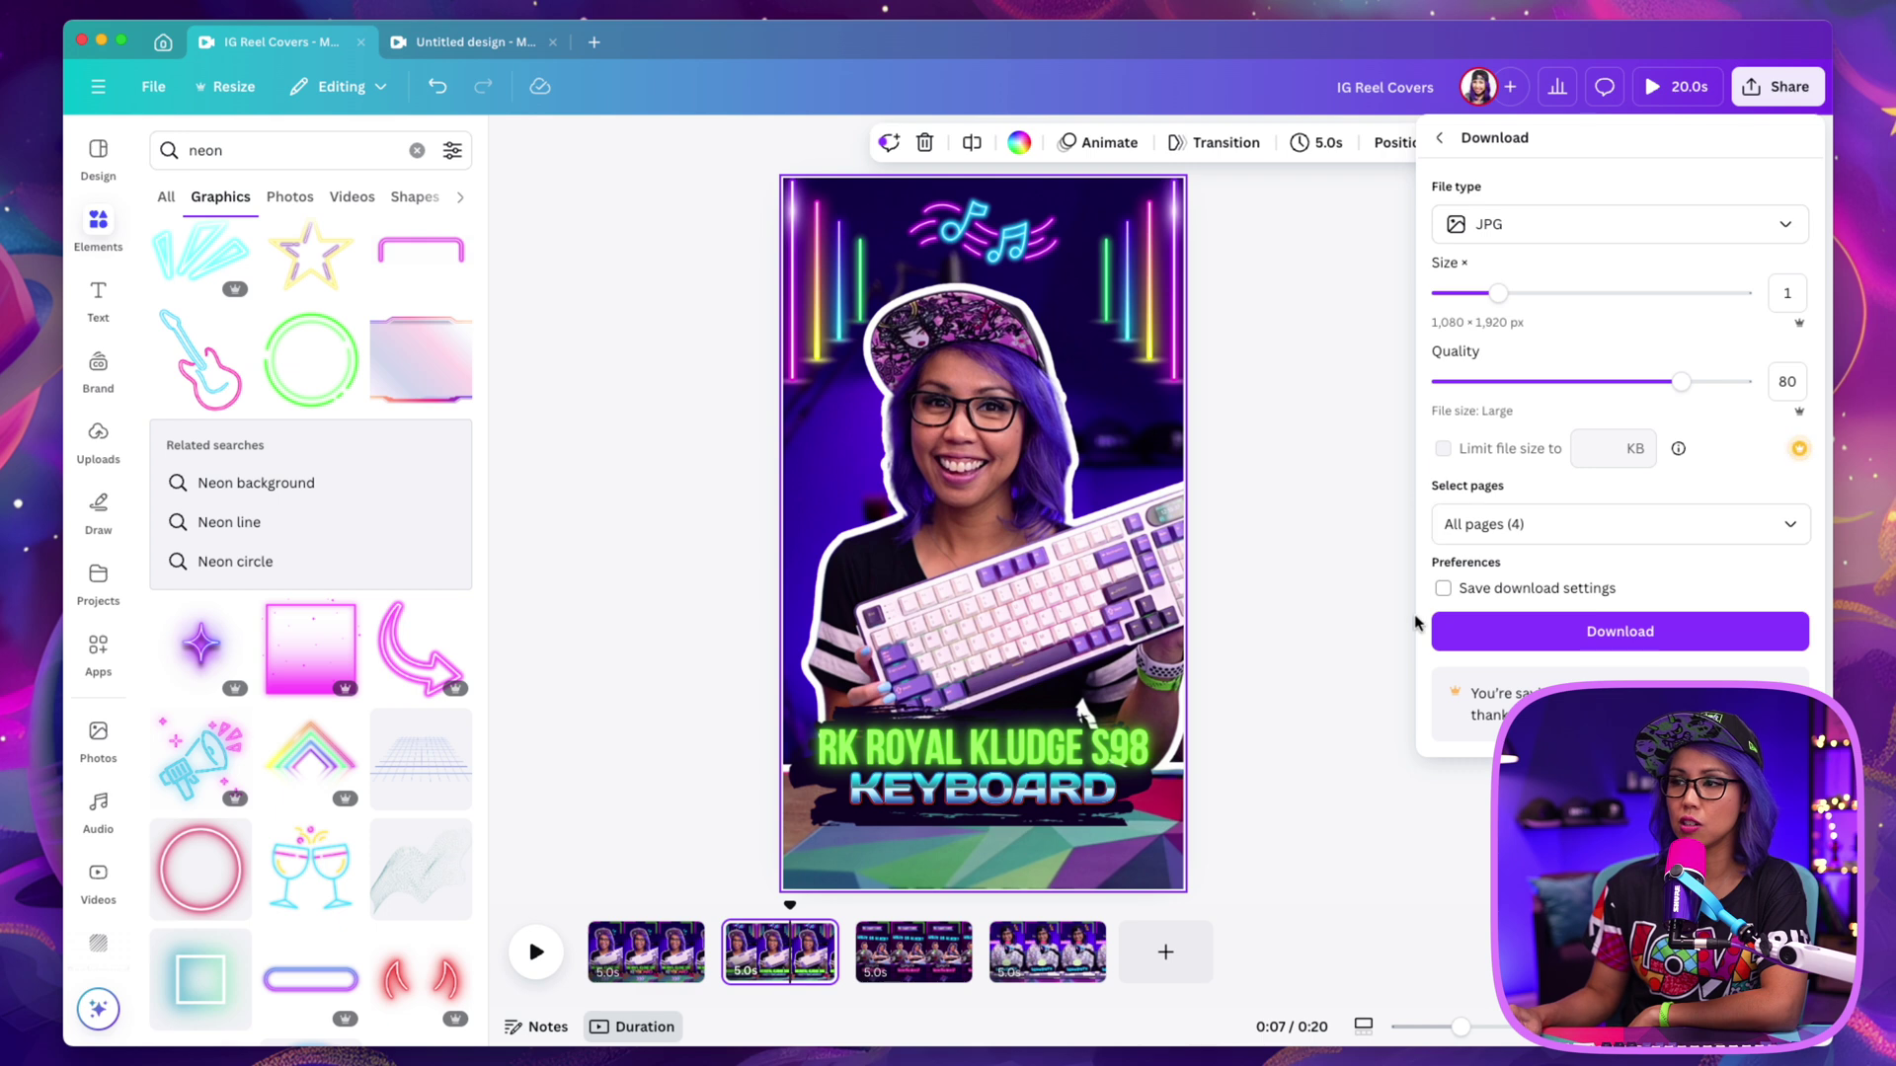
left_click_drag(1681, 381, 1799, 402)
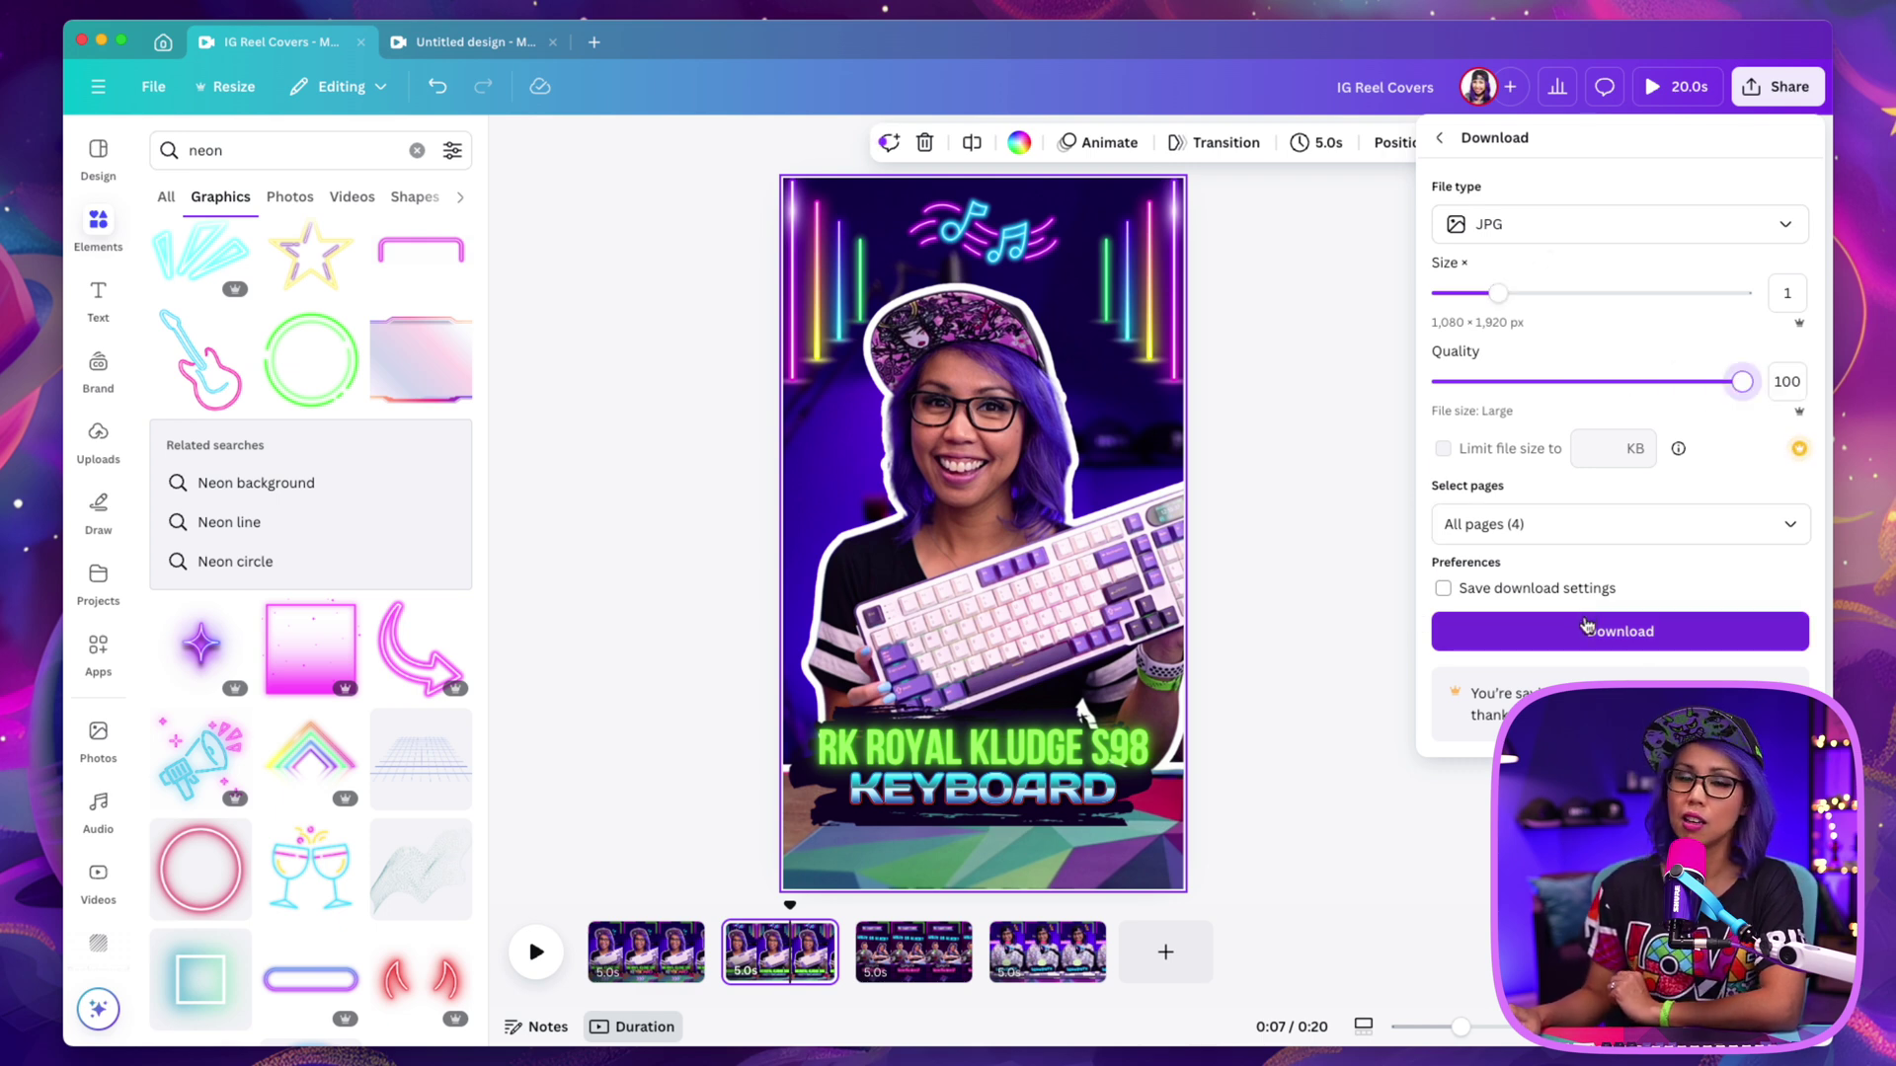
Limit the download to page 2, the current page, and download the cover
left_click(1566, 531)
left_click(1557, 581)
left_click(1560, 628)
key("Escape")
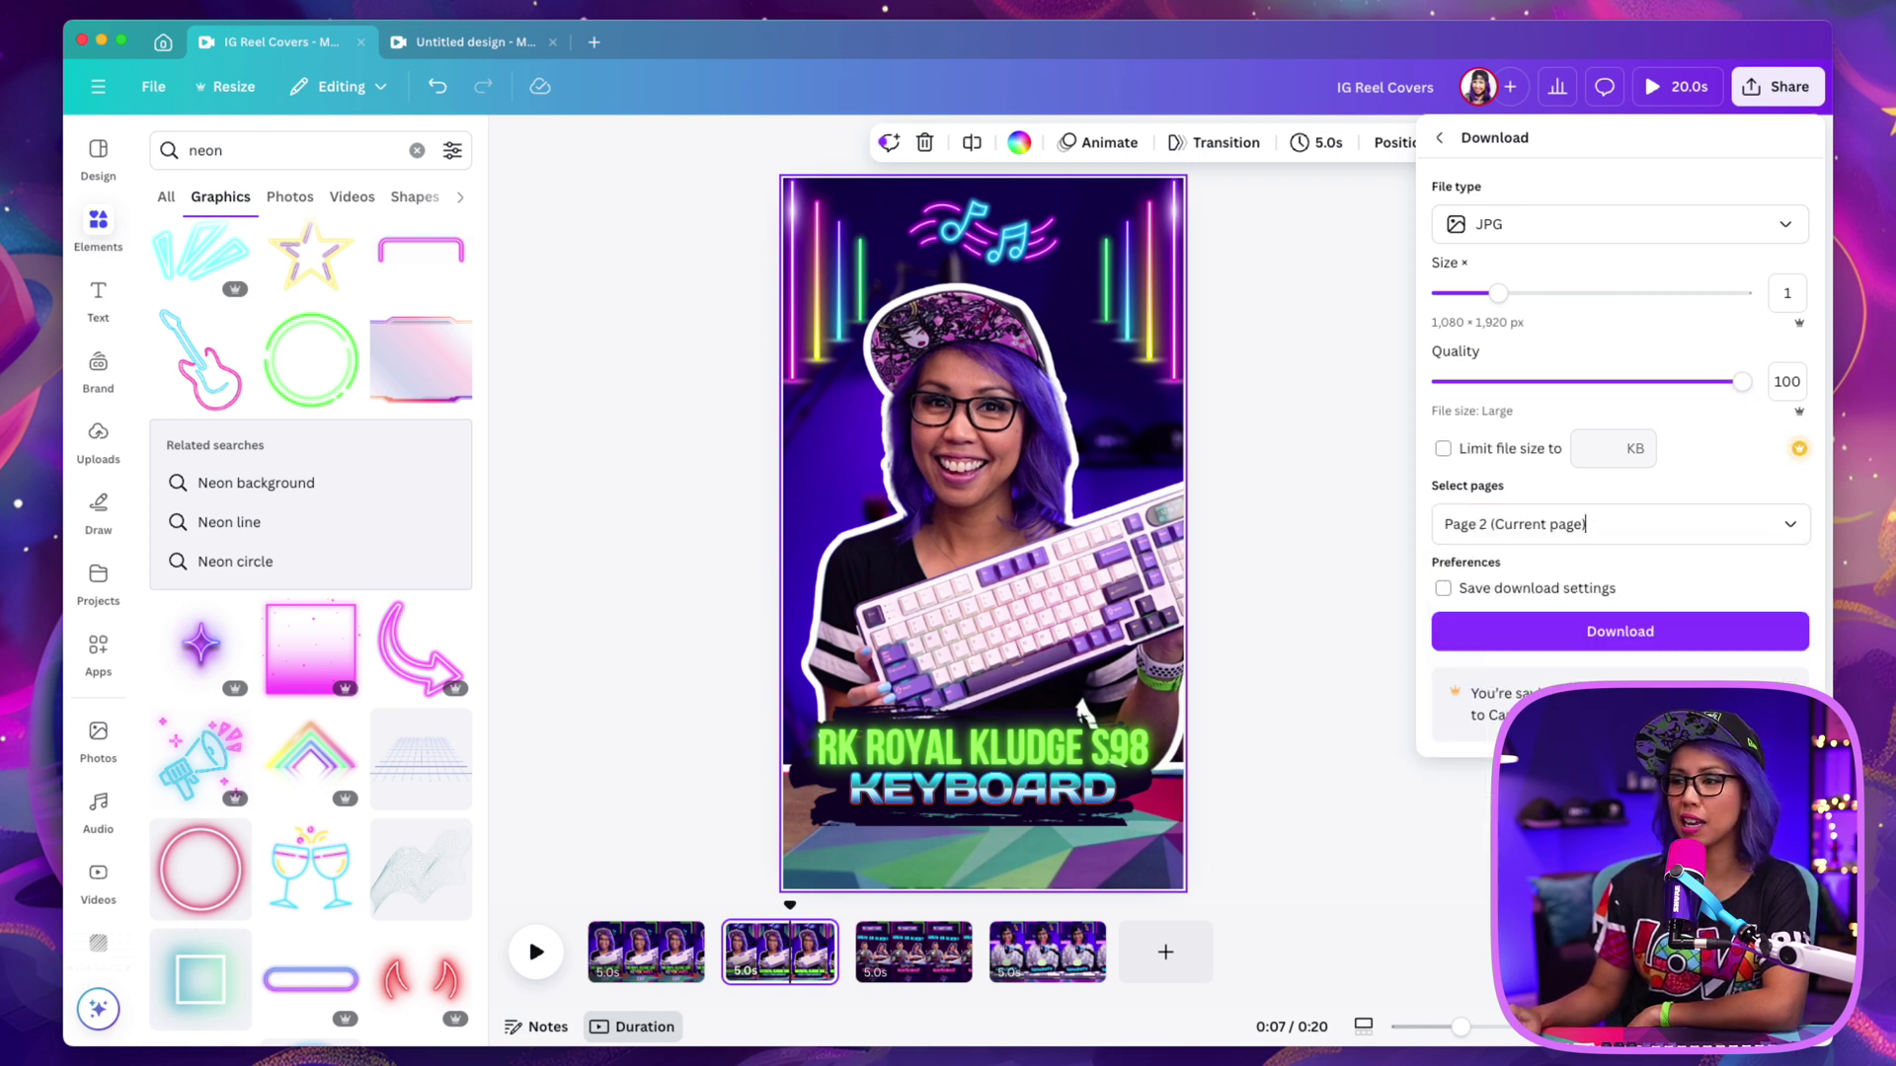
left_click(1572, 640)
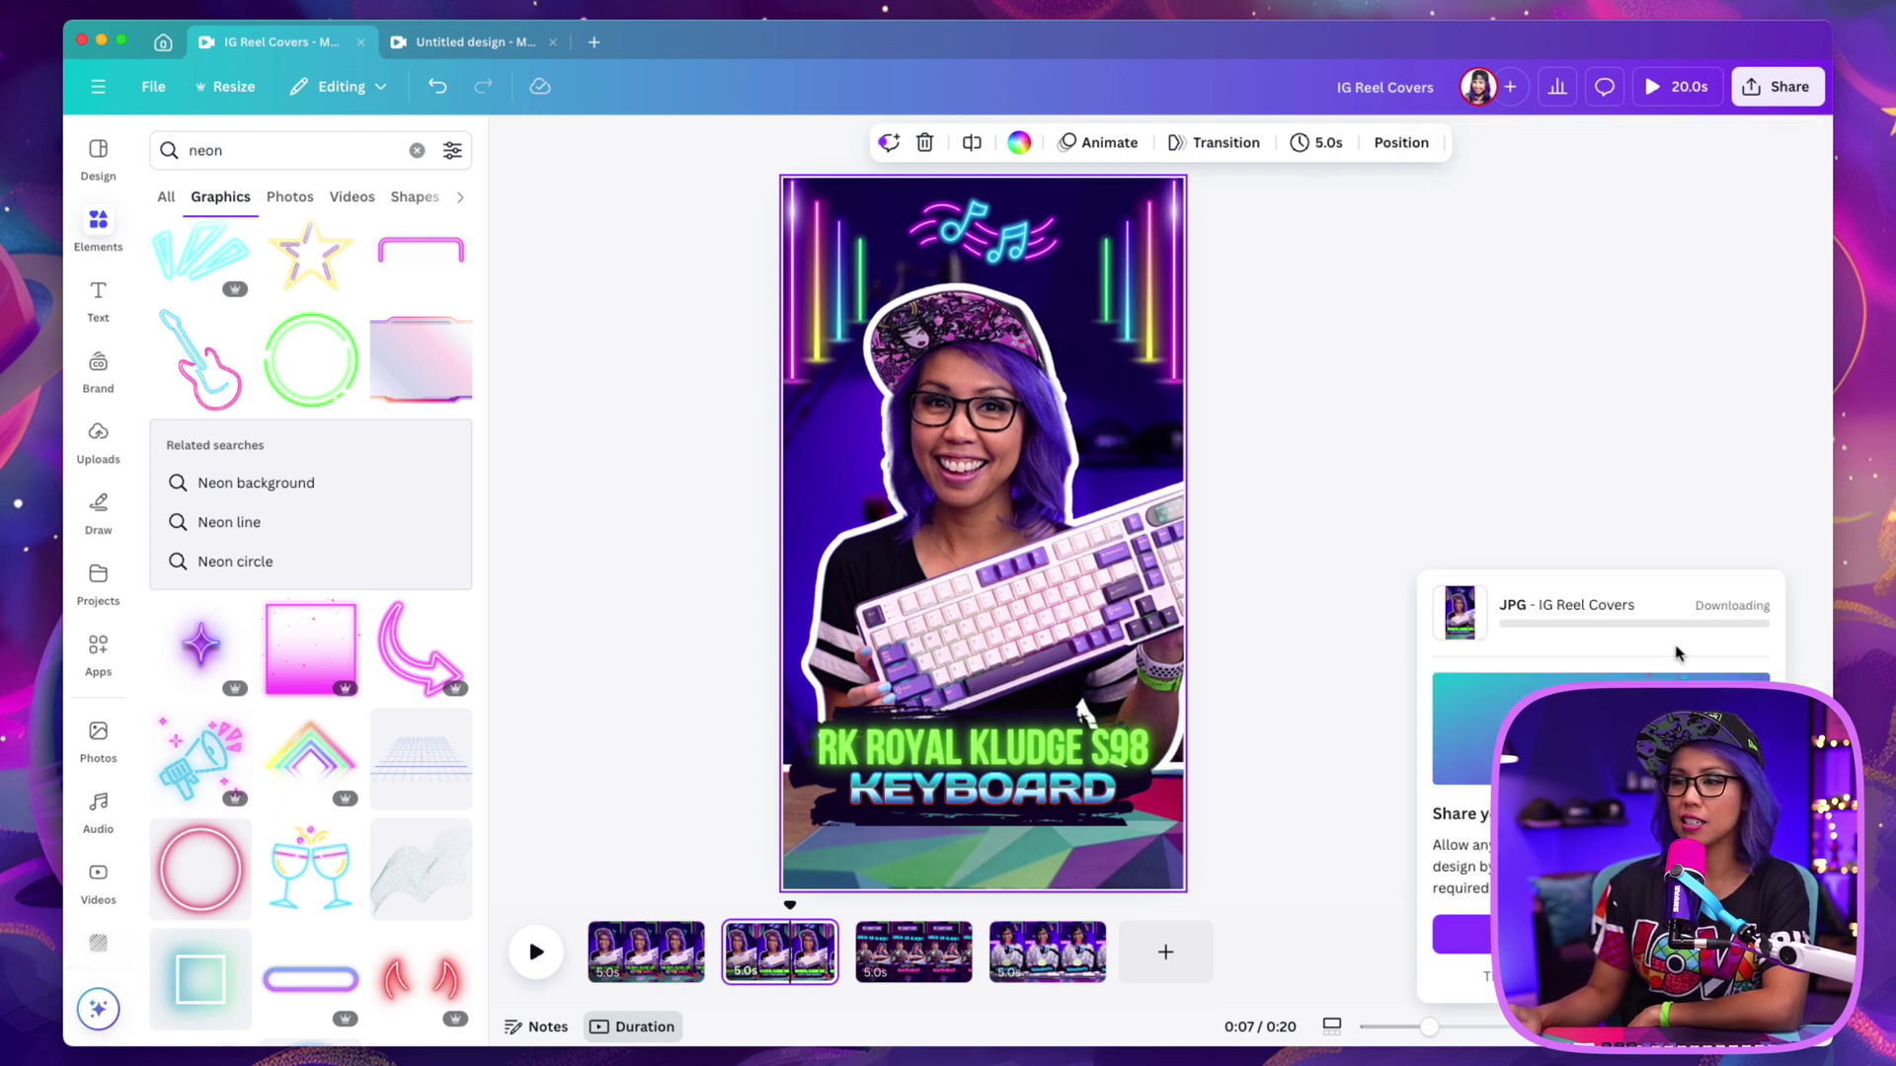